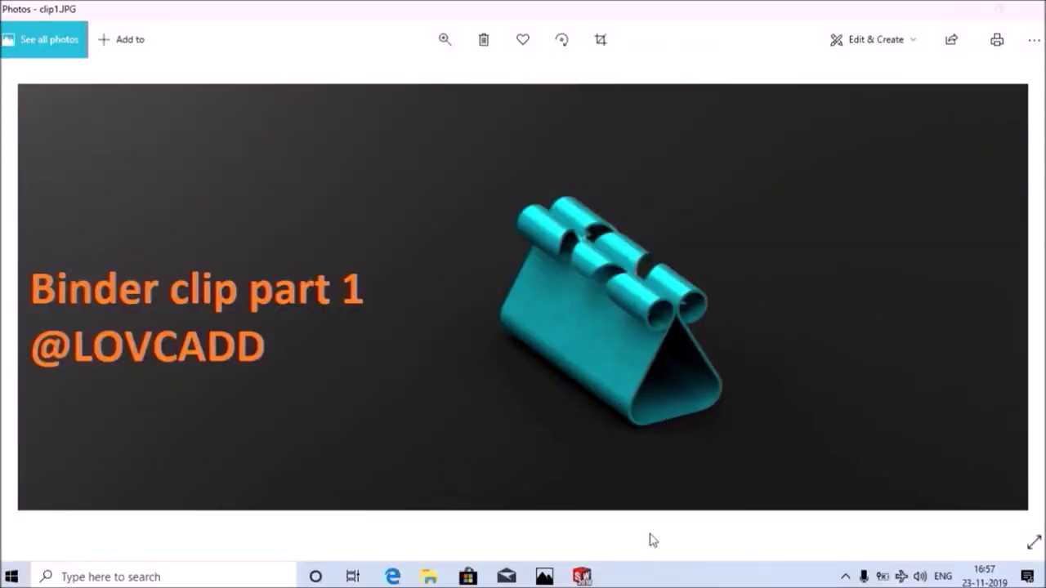
Step: Bring the SOLIDWORKS 2018 window in front of the clip1.JPG photo preview
{"action": "mouse_move", "coordinate": [581, 577]}
{"action": "left_click", "coordinate": [567, 582]}
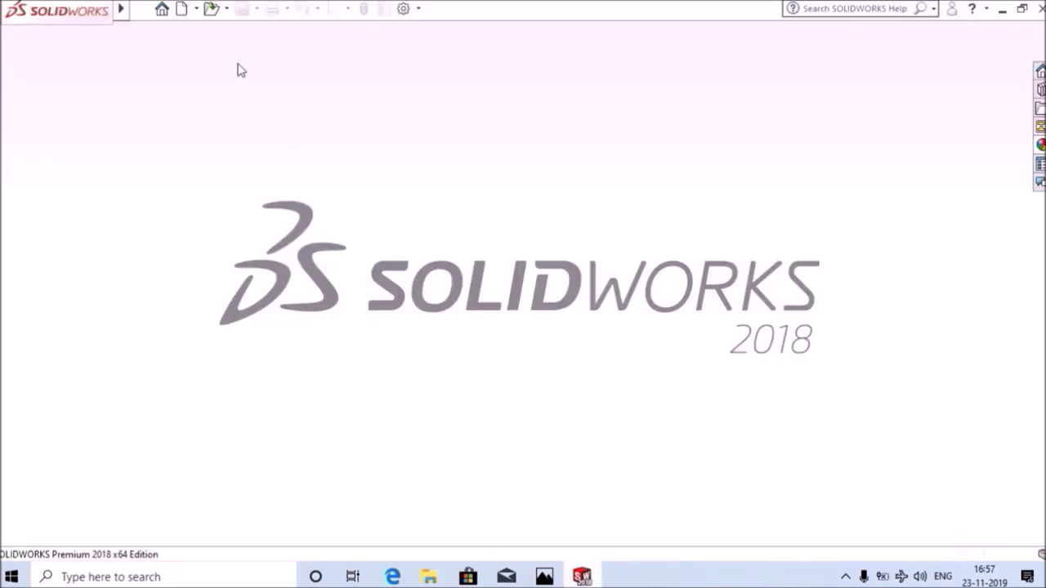
Step: Create a new part document, Part2, and start a sketch on the Front Plane
{"action": "left_click", "coordinate": [184, 11]}
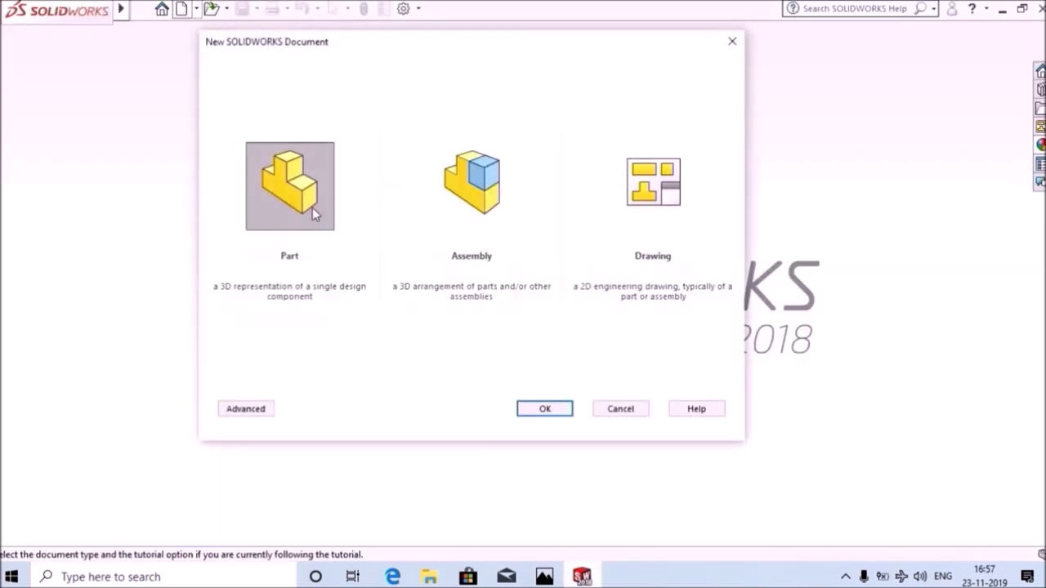
{"action": "left_click", "coordinate": [539, 415]}
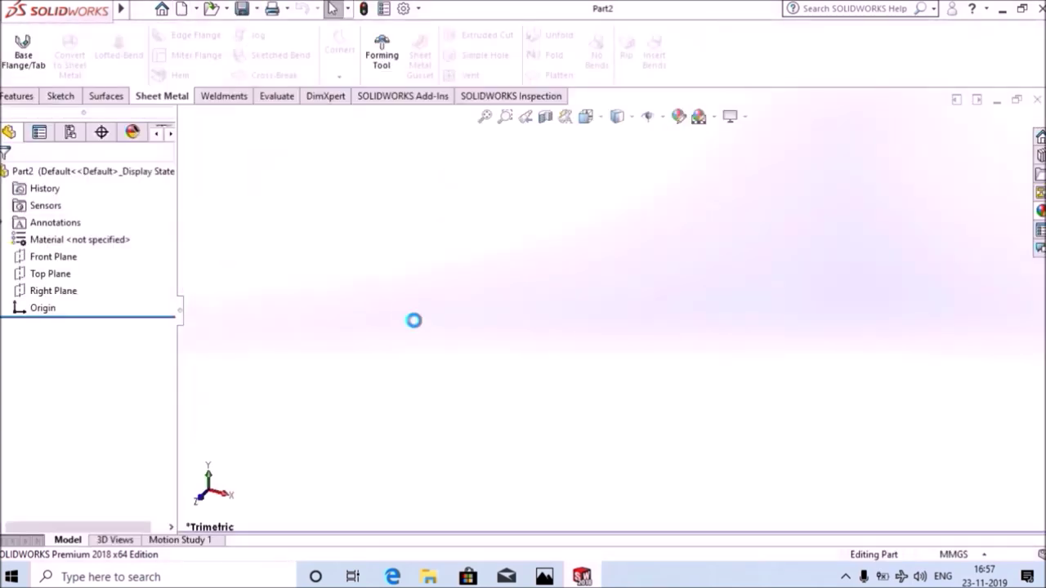
{"action": "left_click", "coordinate": [33, 257]}
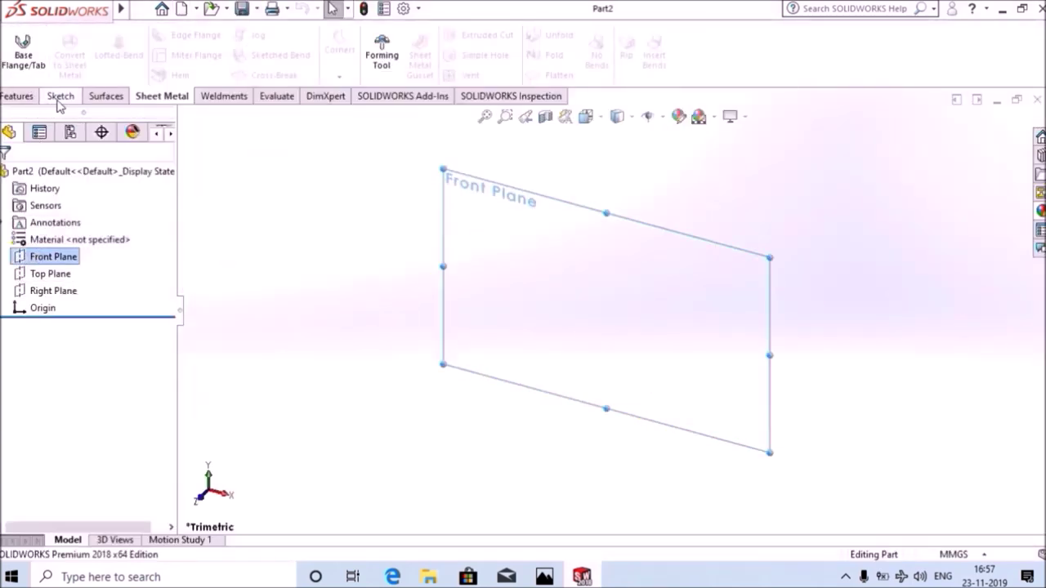
{"action": "left_click", "coordinate": [60, 96]}
{"action": "left_click", "coordinate": [16, 50]}
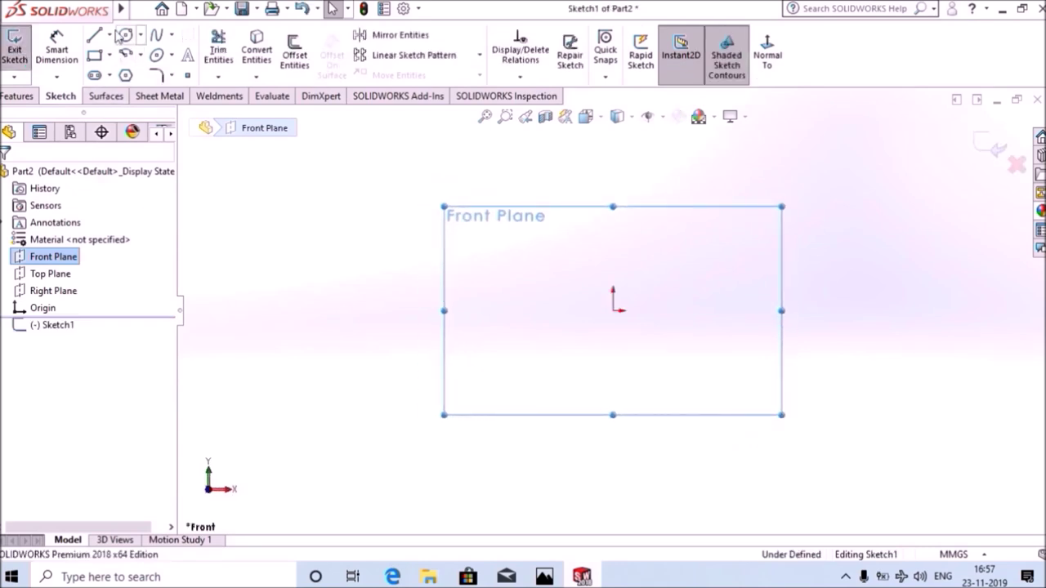
Step: Draw a vertical centerline down to the origin and a horizontal centerline running left from it
{"action": "left_click", "coordinate": [108, 35]}
{"action": "left_click", "coordinate": [130, 74]}
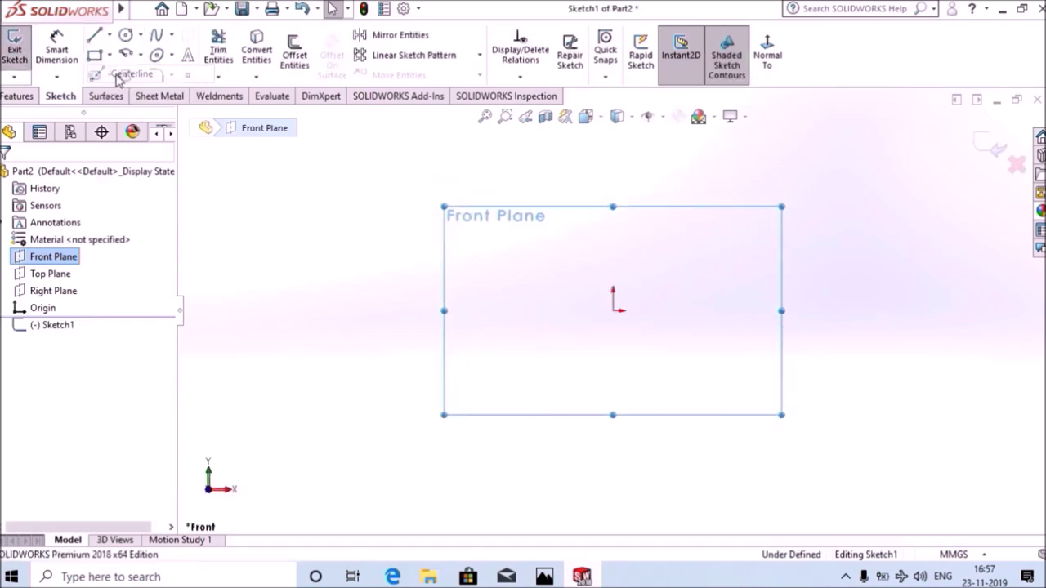
{"action": "left_click", "coordinate": [613, 161]}
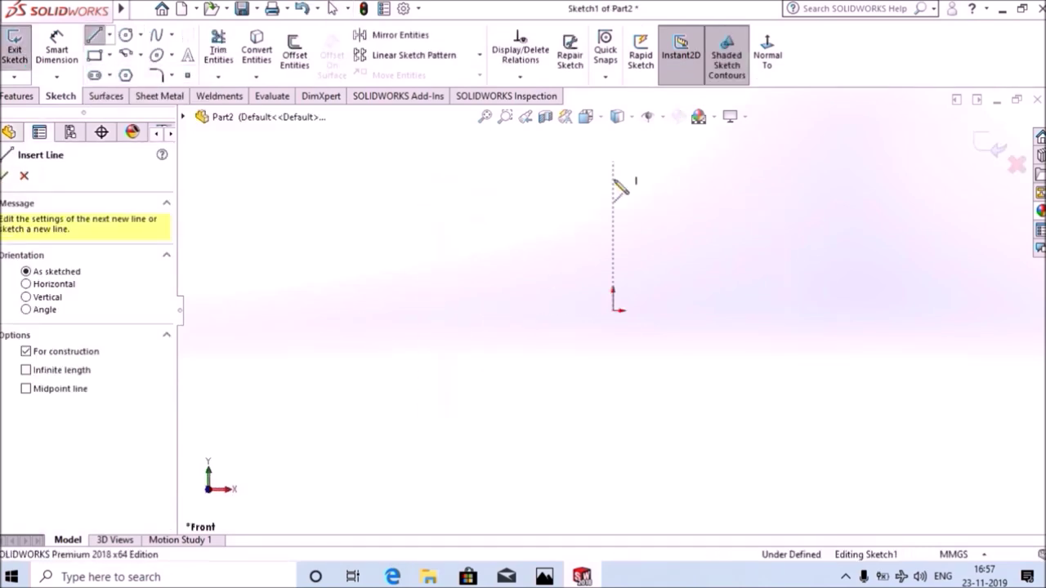
{"action": "left_click", "coordinate": [613, 311]}
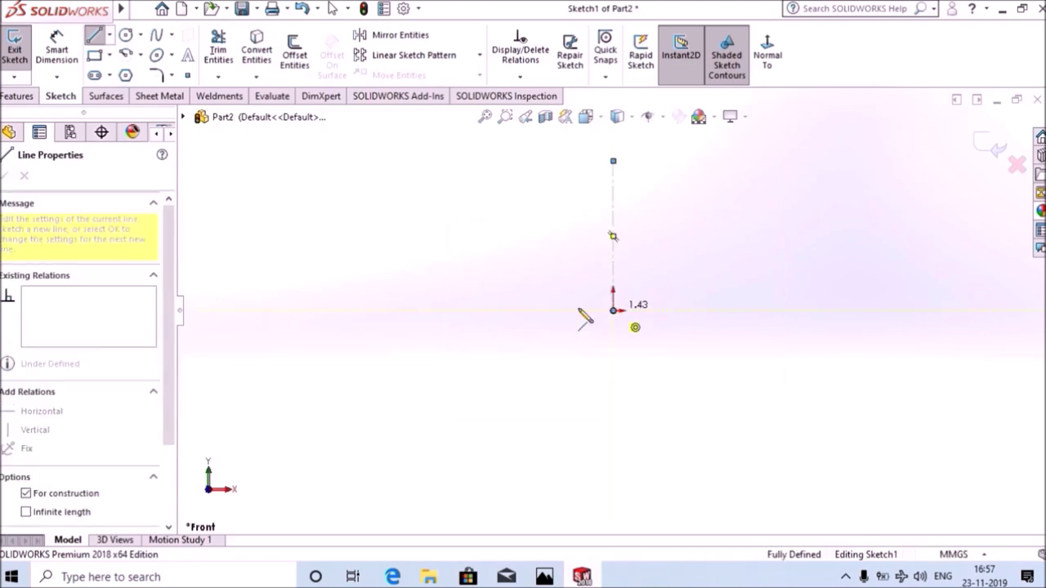
{"action": "left_click", "coordinate": [492, 311]}
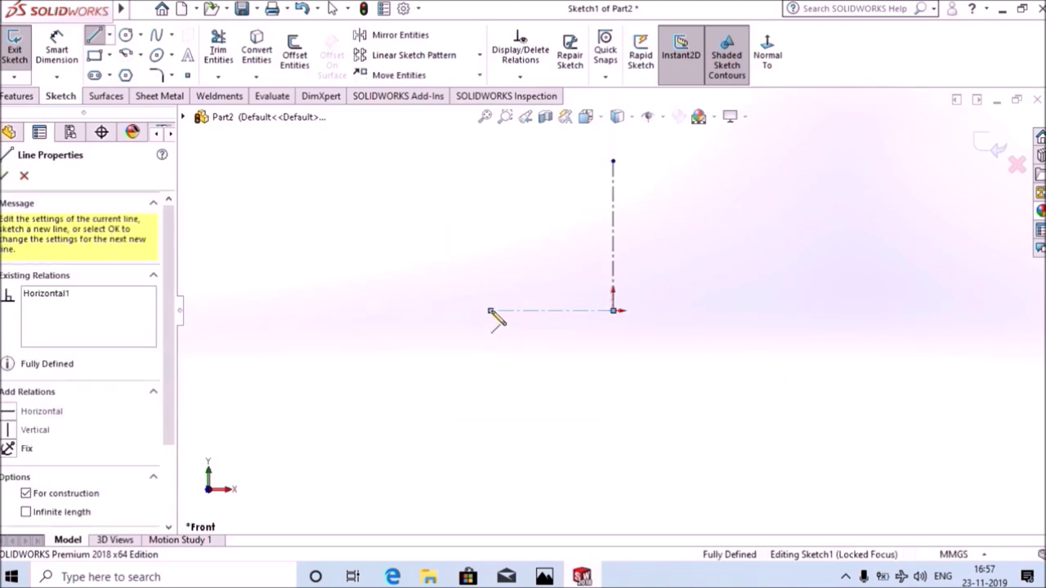
{"action": "right_click", "coordinate": [492, 311]}
{"action": "left_click", "coordinate": [515, 323]}
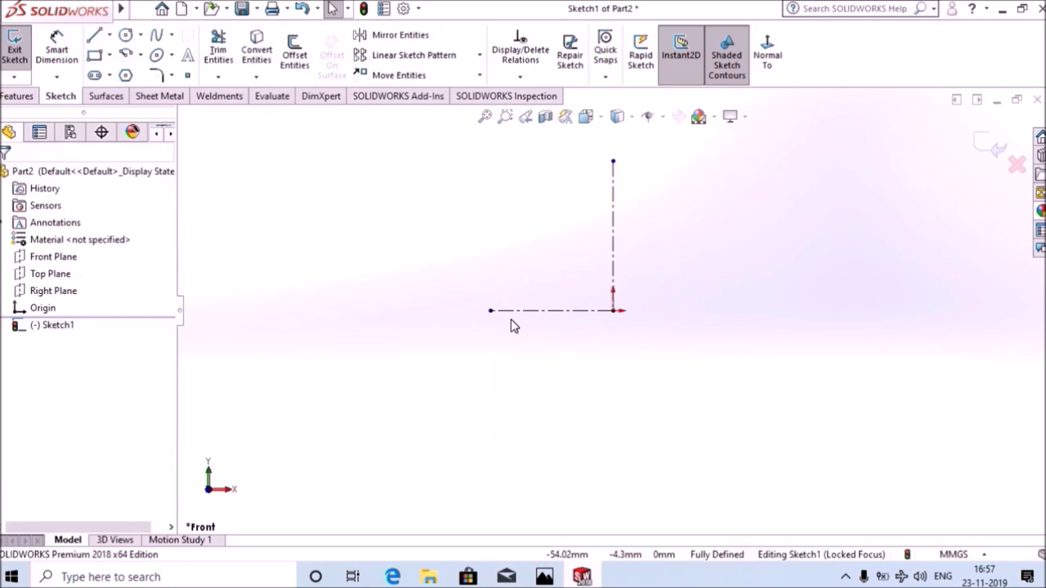
{"action": "left_click", "coordinate": [125, 35]}
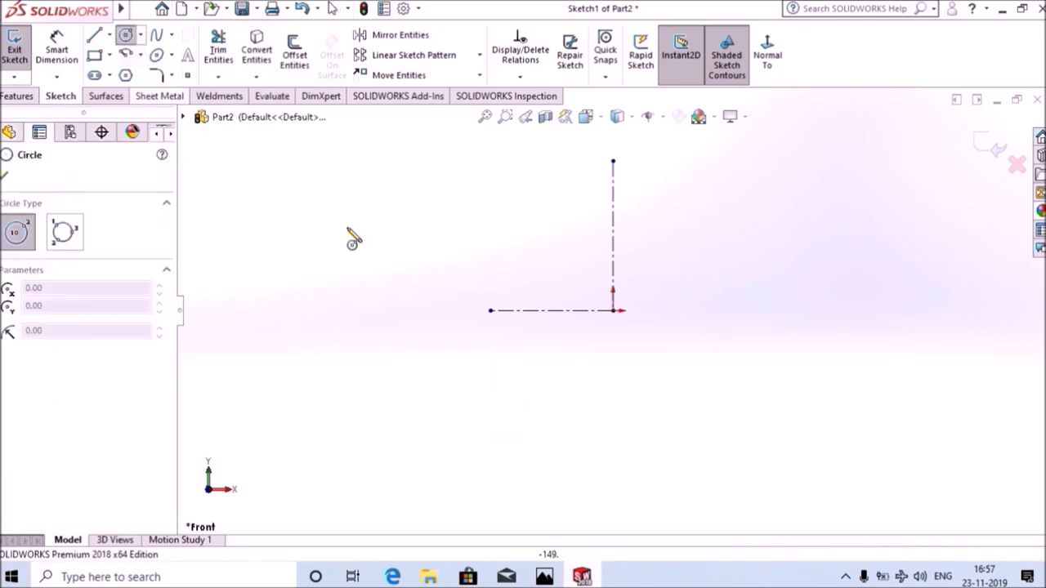
Step: Draw a small construction circle above-left of the origin, near the vertical centerline's top
{"action": "left_click", "coordinate": [547, 171]}
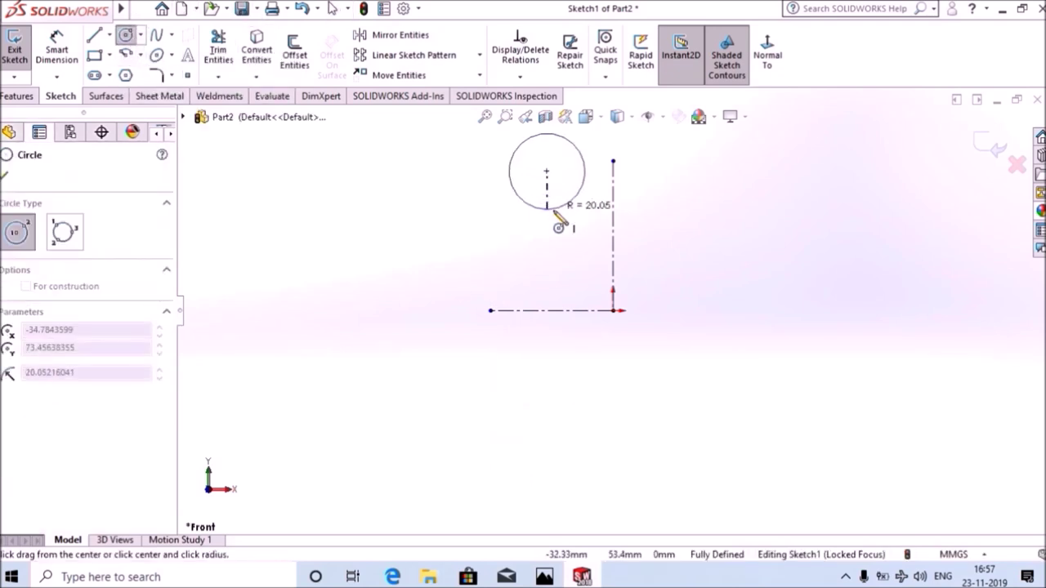
{"action": "left_click", "coordinate": [555, 195]}
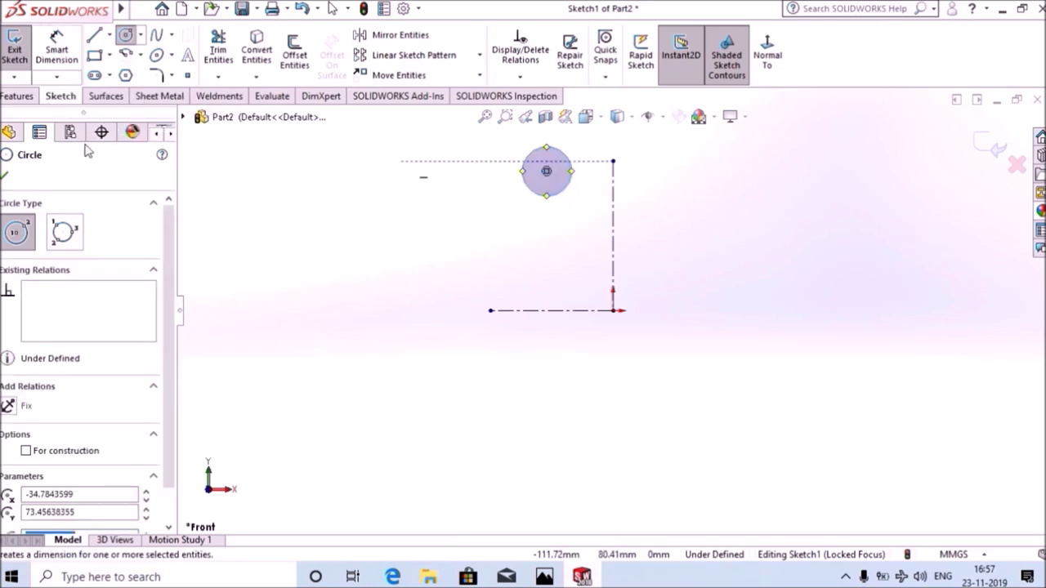
{"action": "left_click", "coordinate": [26, 451]}
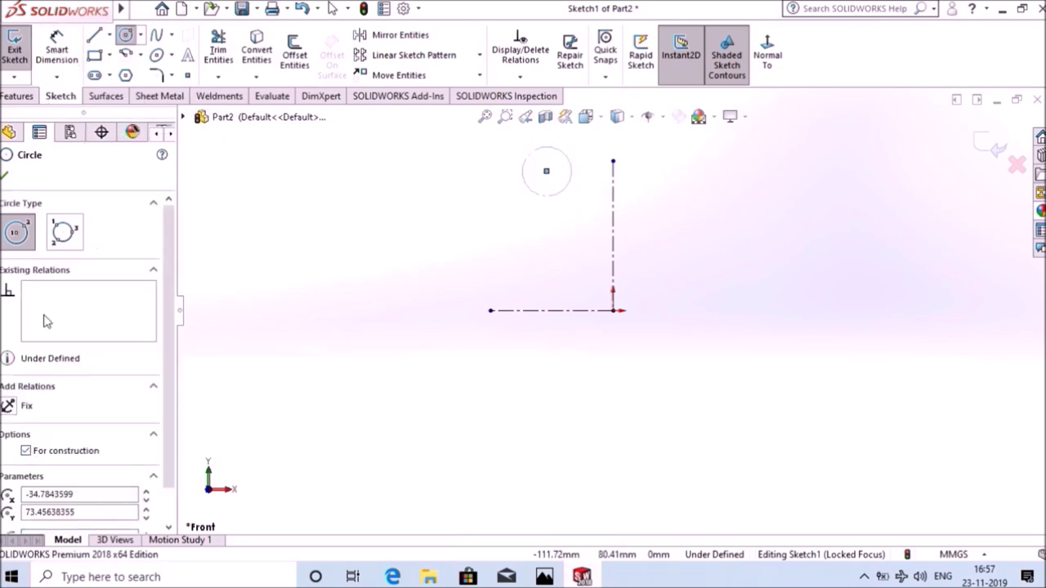
{"action": "left_click", "coordinate": [5, 179]}
{"action": "left_click", "coordinate": [57, 47]}
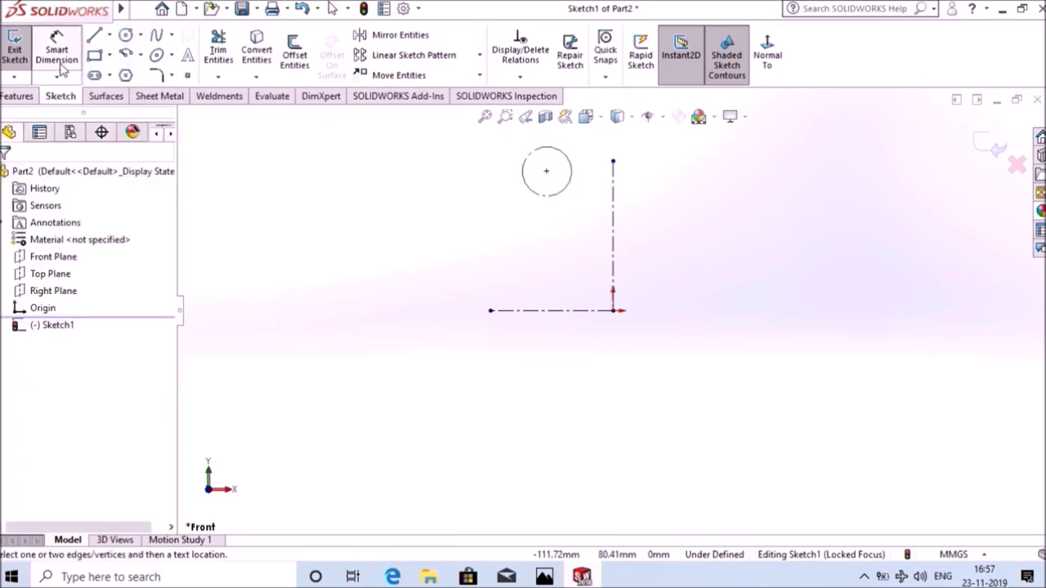
{"action": "left_click", "coordinate": [553, 311]}
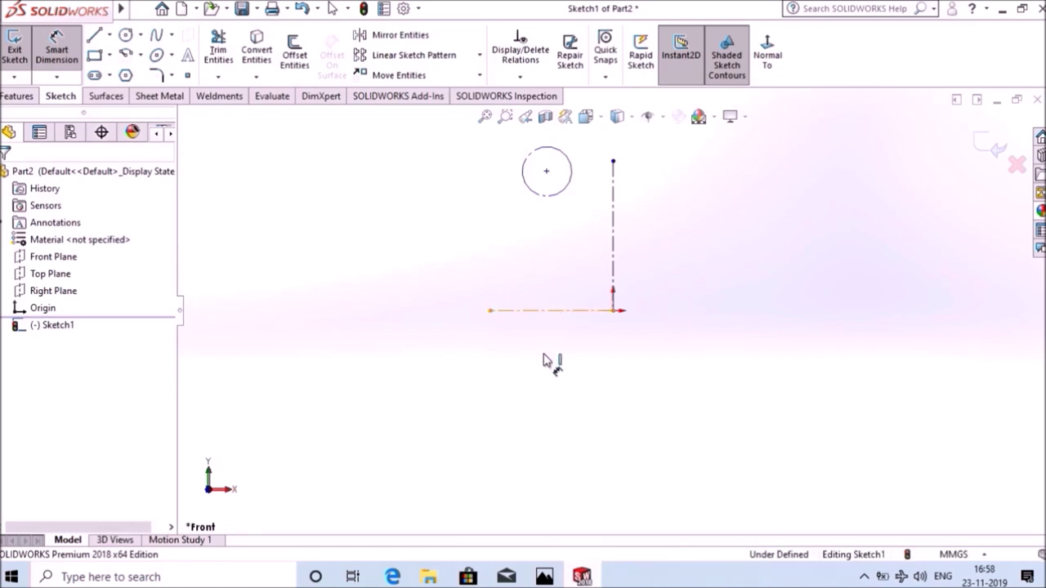
Step: Dimension the horizontal centerline to 5.85 and the circle to Ø2.50
{"action": "left_click", "coordinate": [546, 392]}
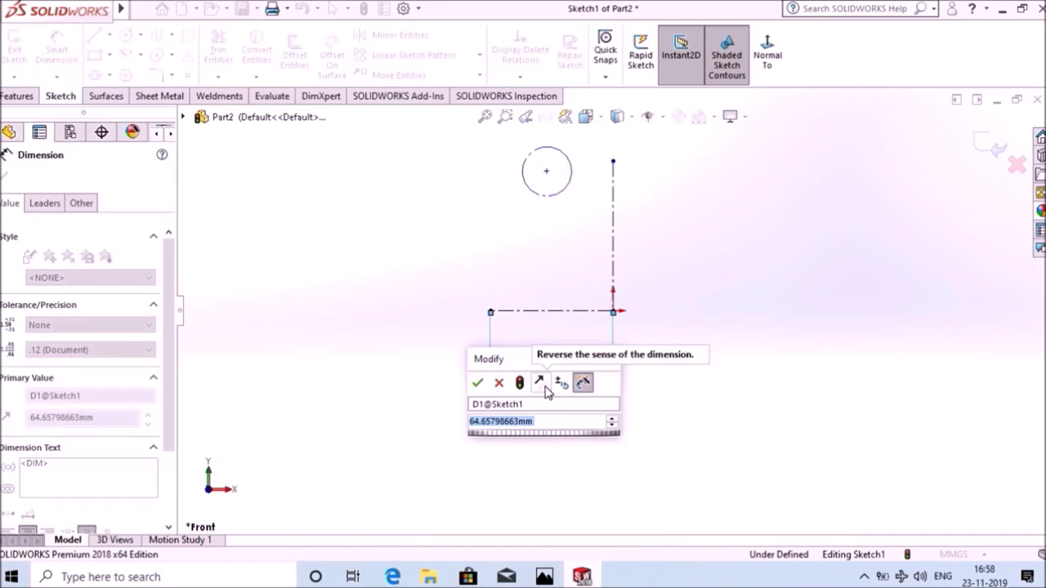
{"action": "type", "text": "5.85"}
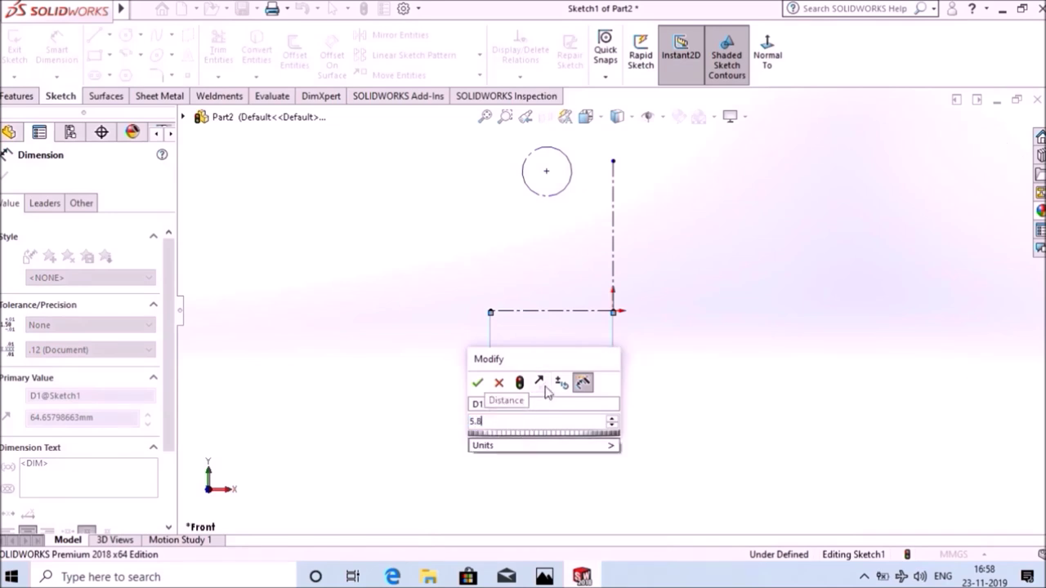
{"action": "left_click", "coordinate": [477, 384]}
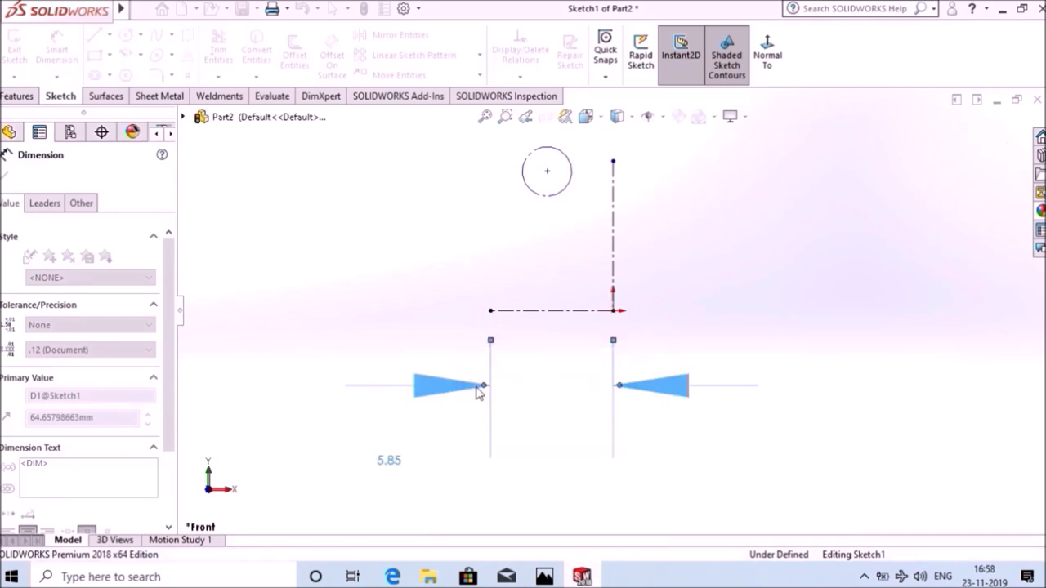
{"action": "left_click", "coordinate": [531, 195]}
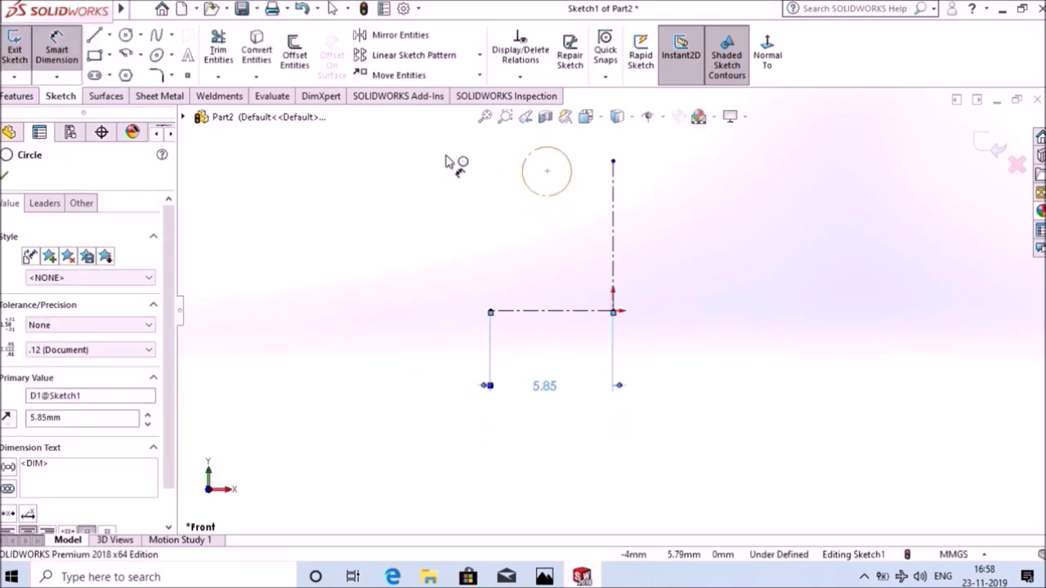
{"action": "left_click", "coordinate": [383, 142]}
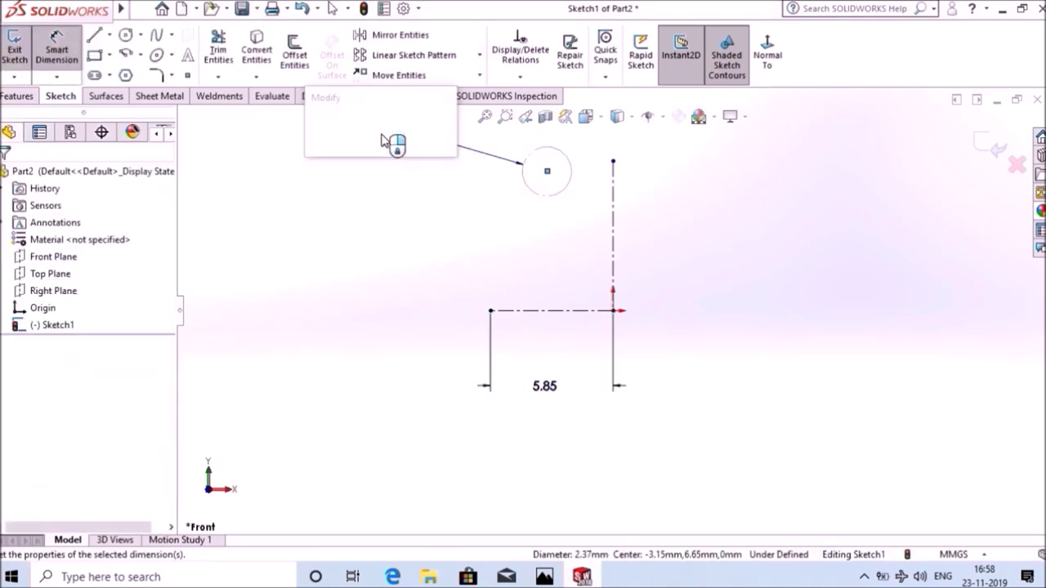
{"action": "type", "text": "2.5"}
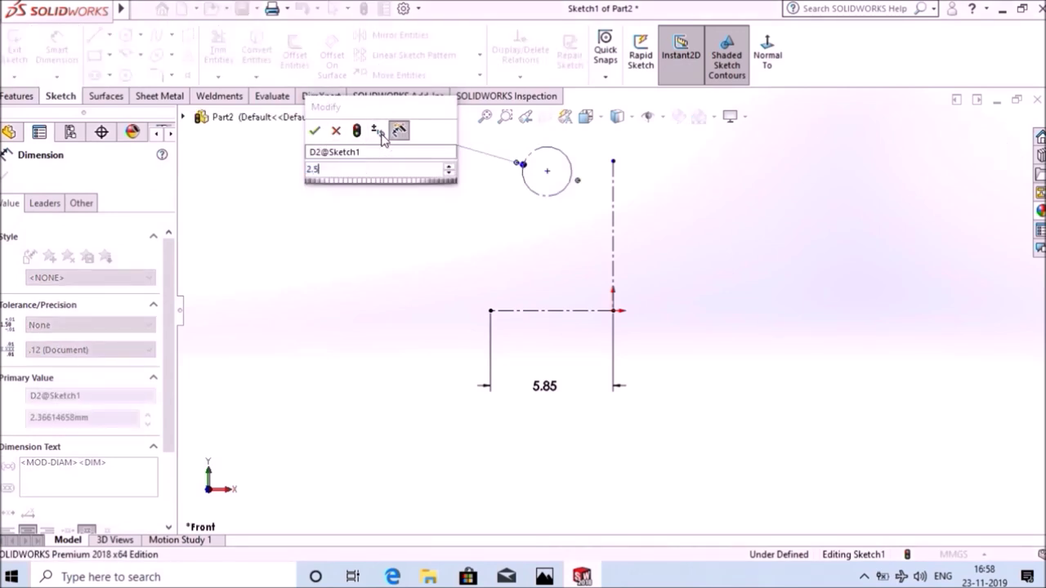
{"action": "type", "text": "0"}
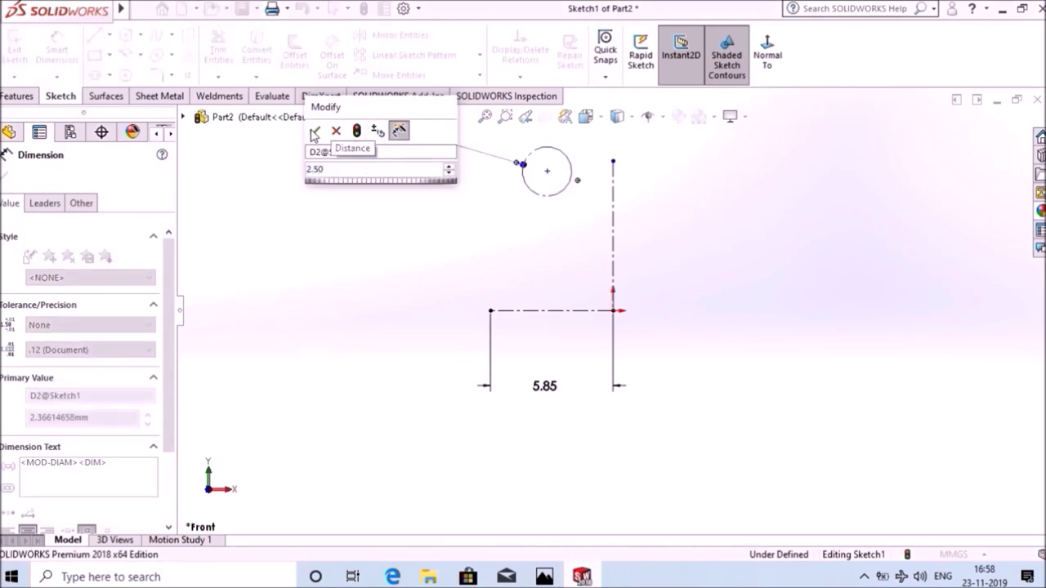
{"action": "left_click", "coordinate": [313, 133]}
Step: Set the circle centre 9.75 above the horizontal centerline
{"action": "scroll", "coordinate": [661, 166], "scroll_direction": "down", "scroll_amount": 1}
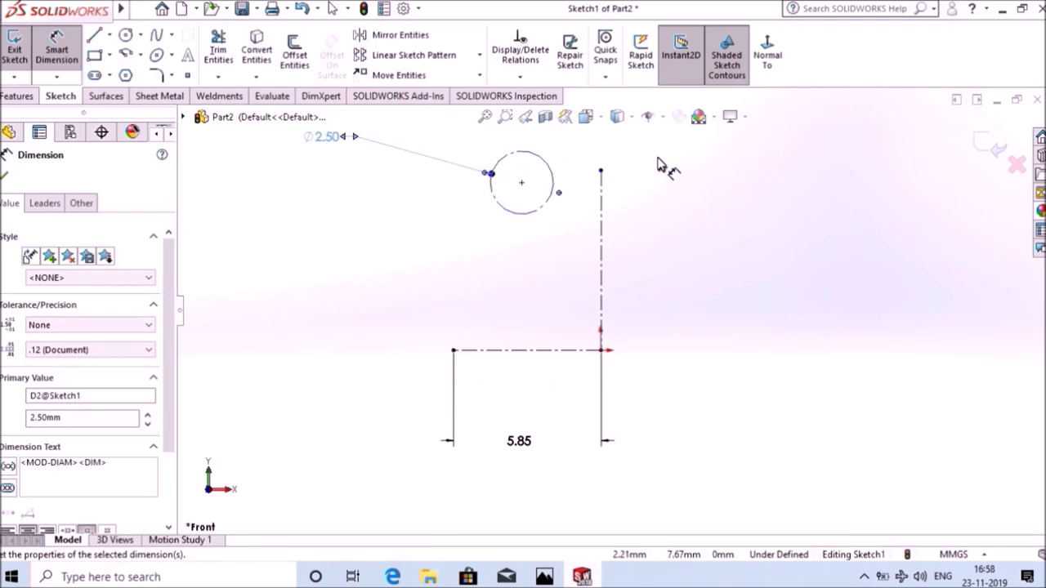
{"action": "scroll", "coordinate": [661, 166], "scroll_direction": "down", "scroll_amount": 1}
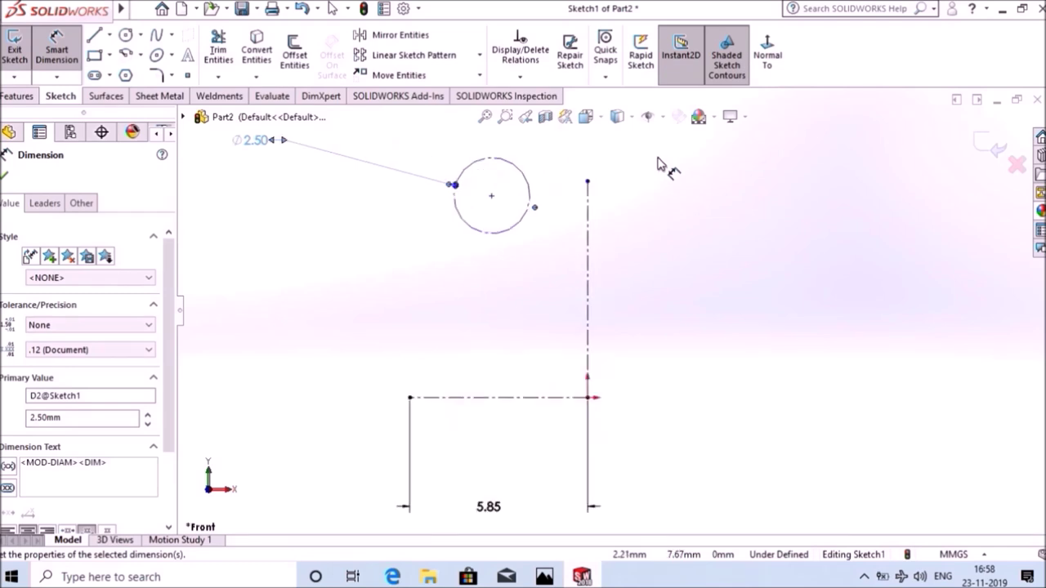
{"action": "left_click", "coordinate": [524, 398]}
{"action": "left_click", "coordinate": [493, 198]}
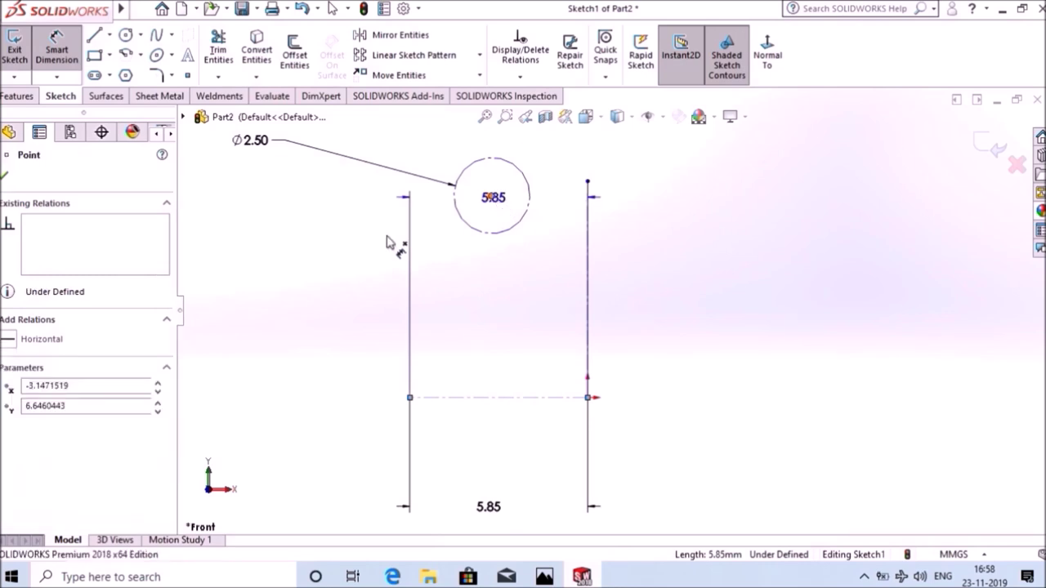
{"action": "left_click", "coordinate": [304, 280]}
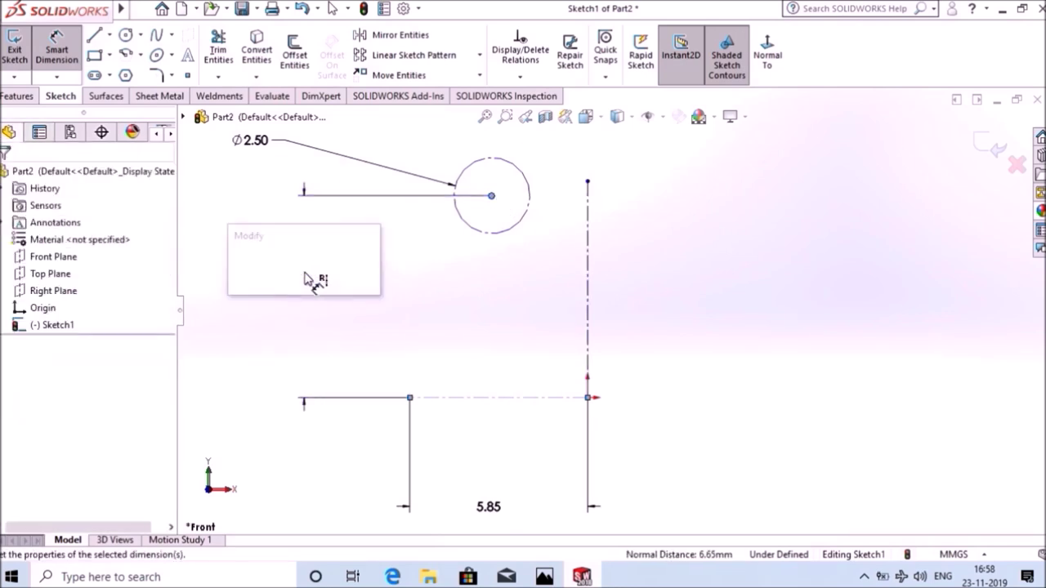
{"action": "type", "text": "9."}
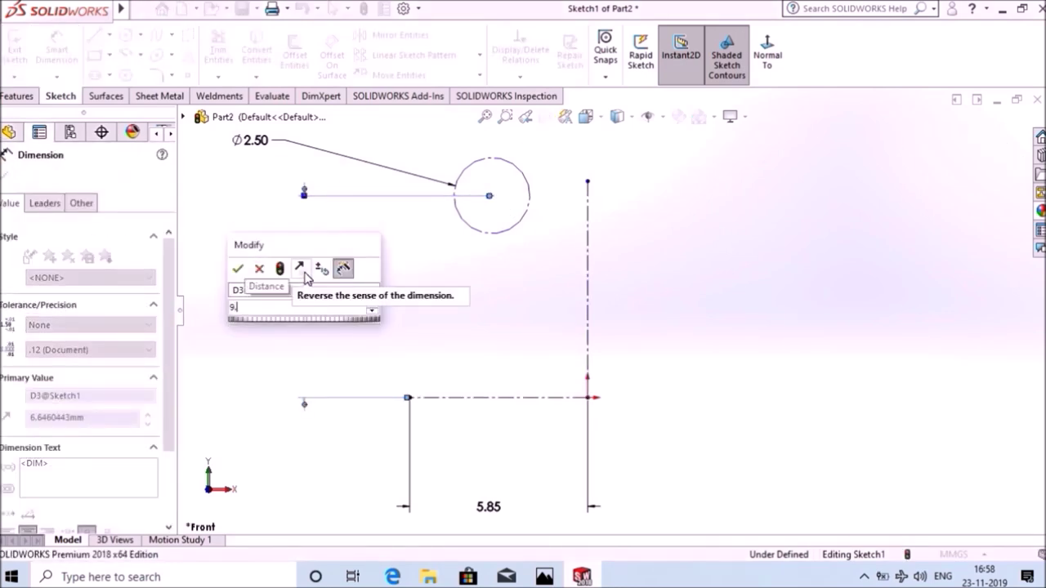
{"action": "type", "text": "75"}
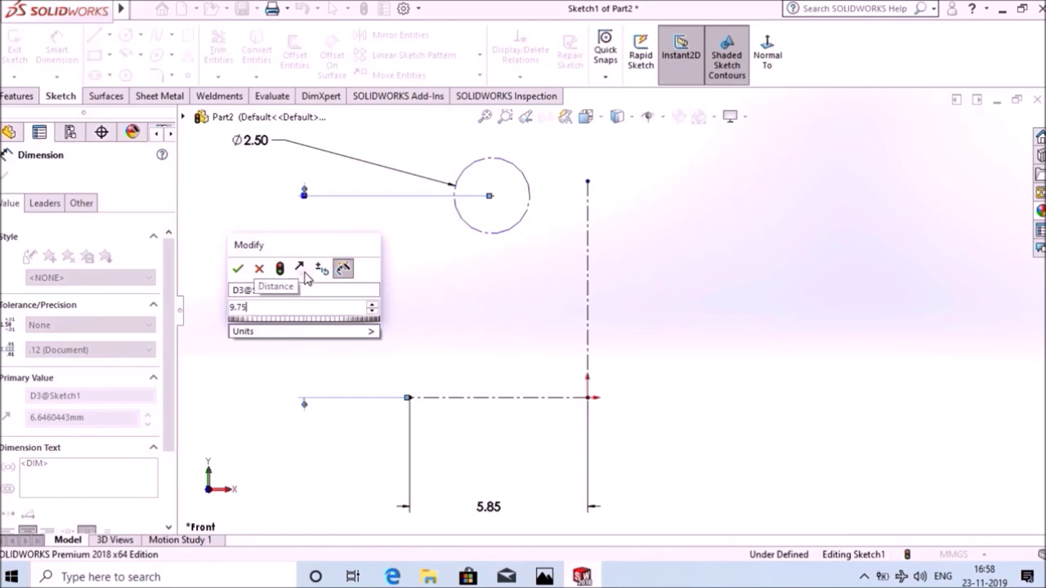
{"action": "key", "text": "Return"}
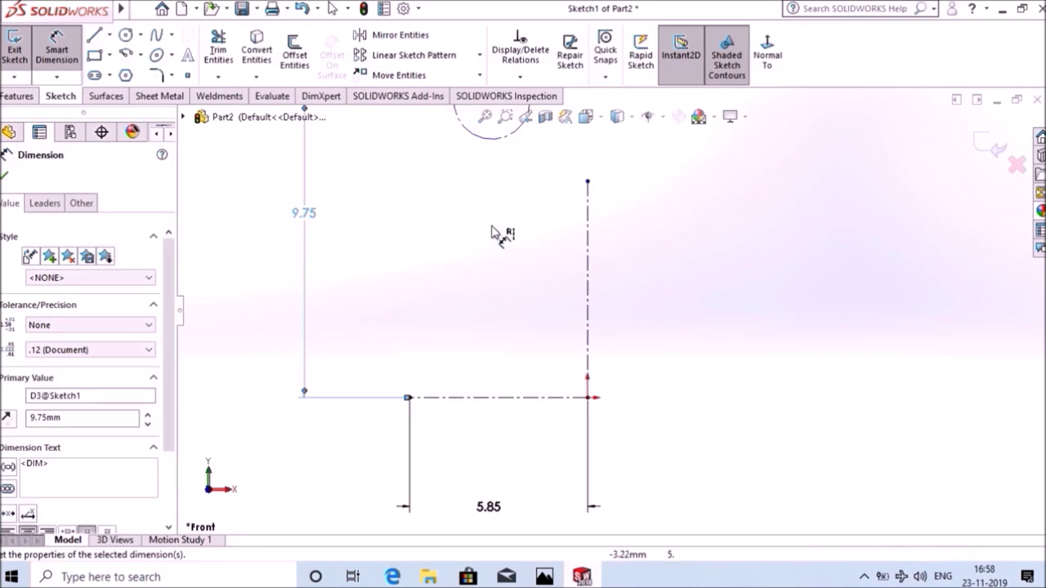
Step: Place the circle centre 1.51 from the vertical centerline, fully defining the sketch
{"action": "scroll", "coordinate": [494, 234], "scroll_direction": "up", "scroll_amount": 2}
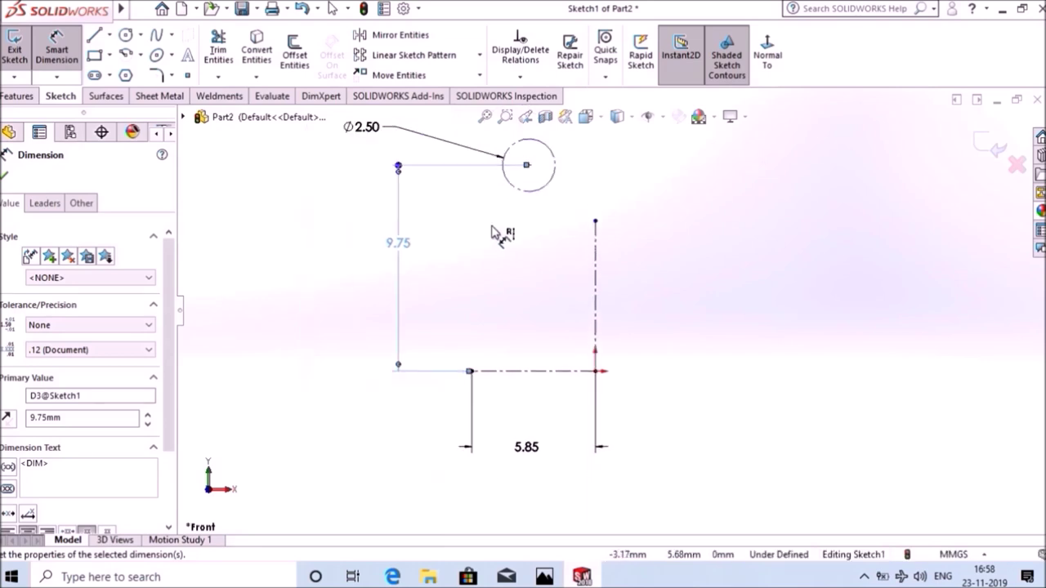
{"action": "left_click", "coordinate": [599, 260]}
{"action": "left_click", "coordinate": [550, 198]}
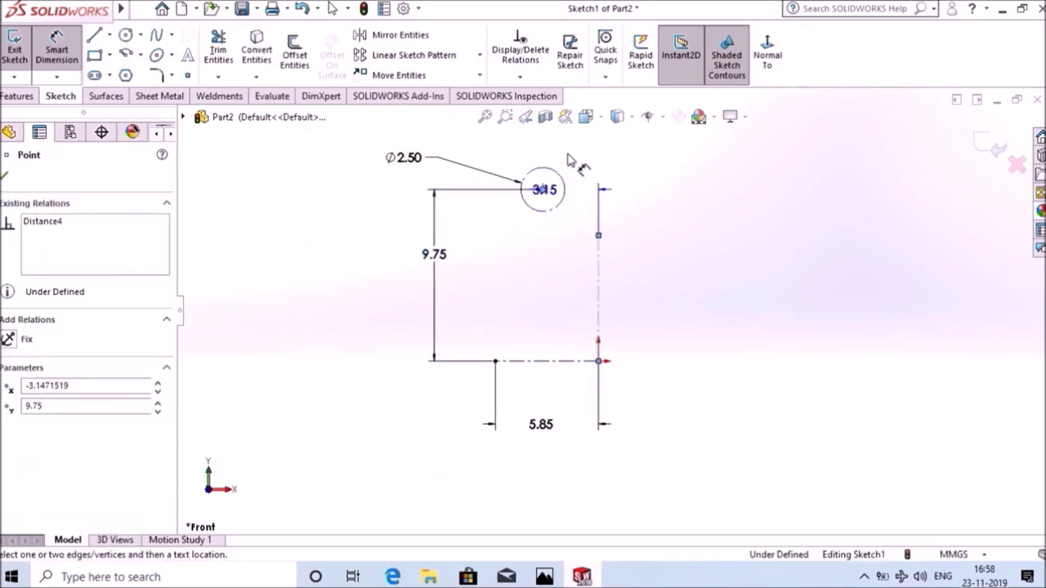
{"action": "left_click", "coordinate": [577, 154]}
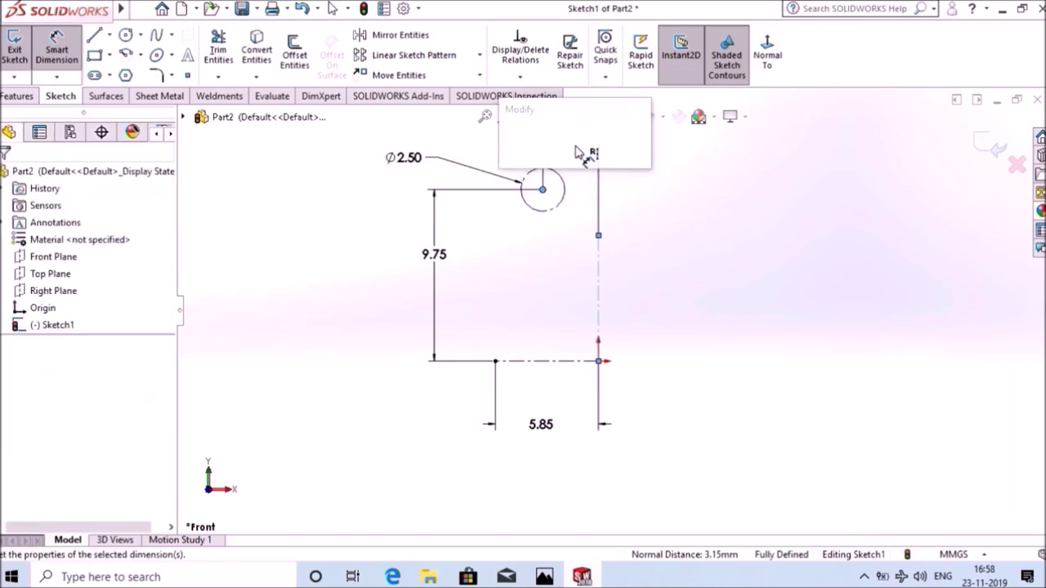
{"action": "type", "text": "1."}
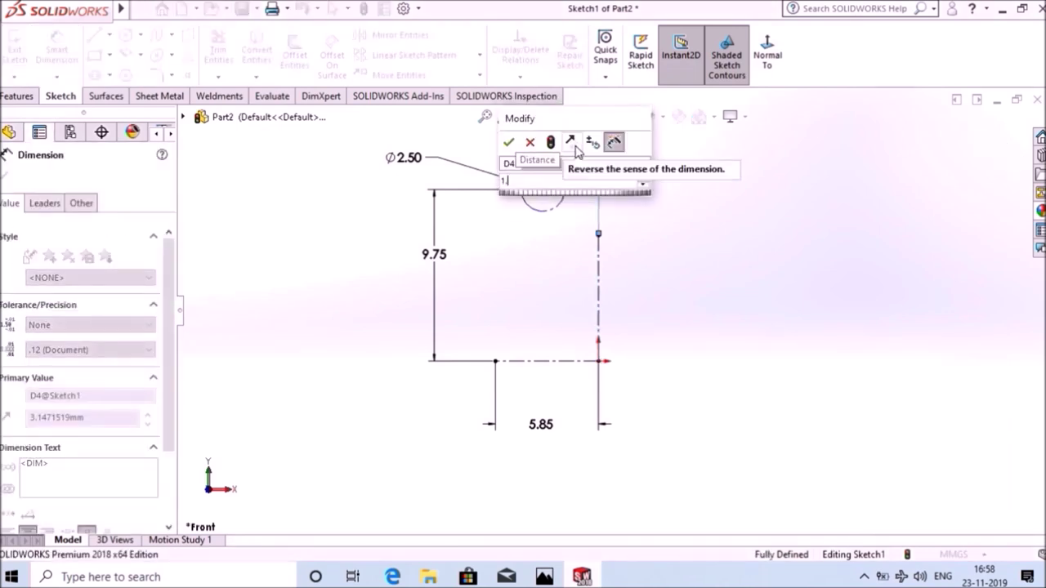
{"action": "type", "text": "51"}
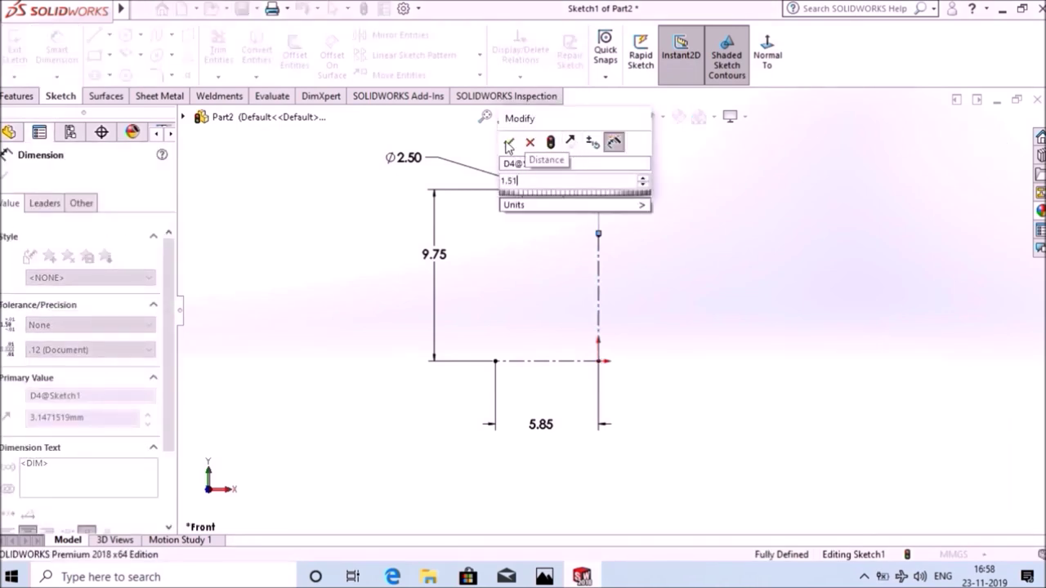
{"action": "left_click", "coordinate": [509, 143]}
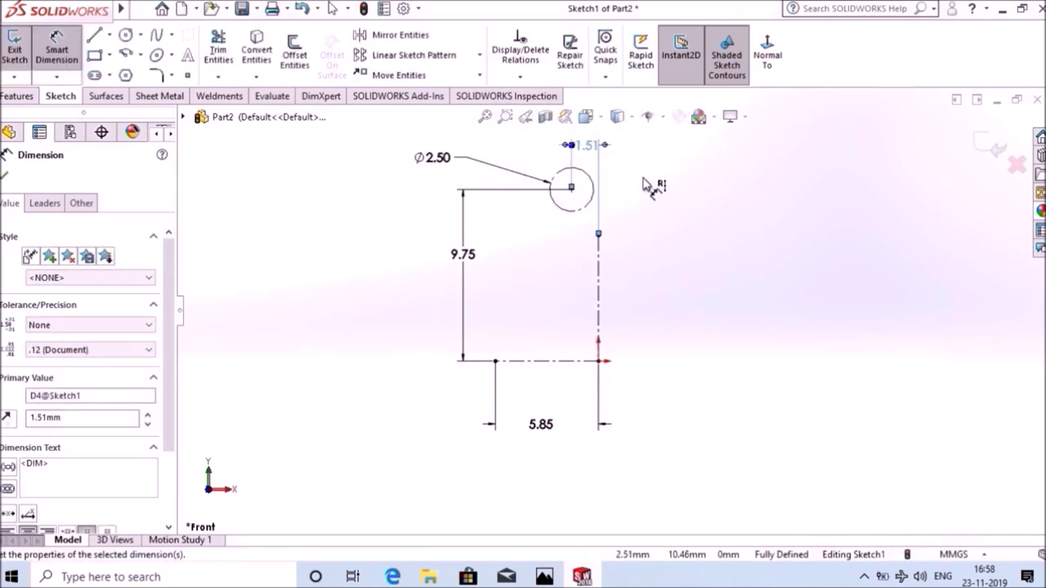
{"action": "left_click", "coordinate": [4, 175]}
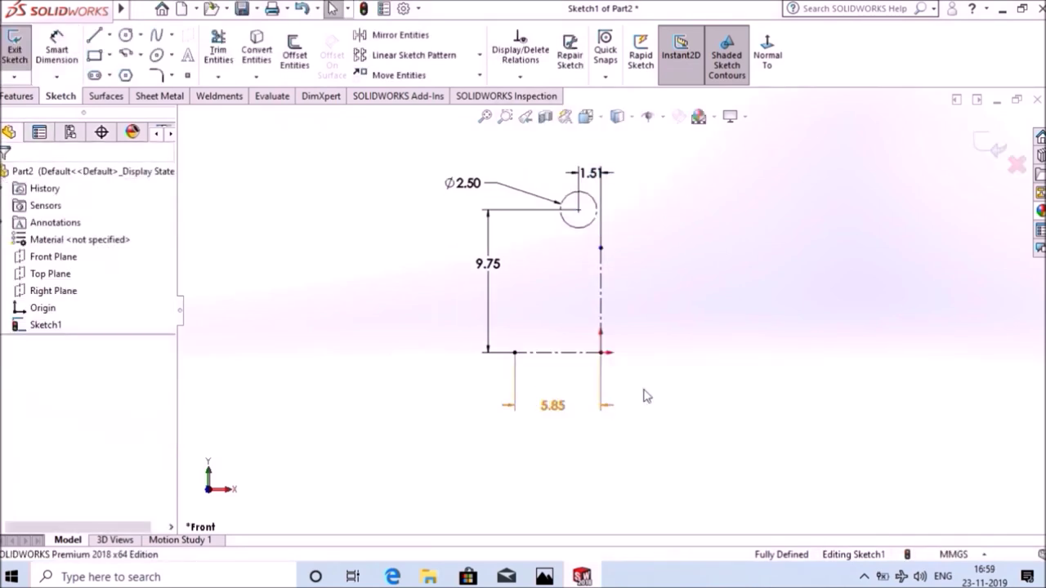
{"action": "left_click_drag", "start_coordinate": [602, 255], "coordinate": [600, 135]}
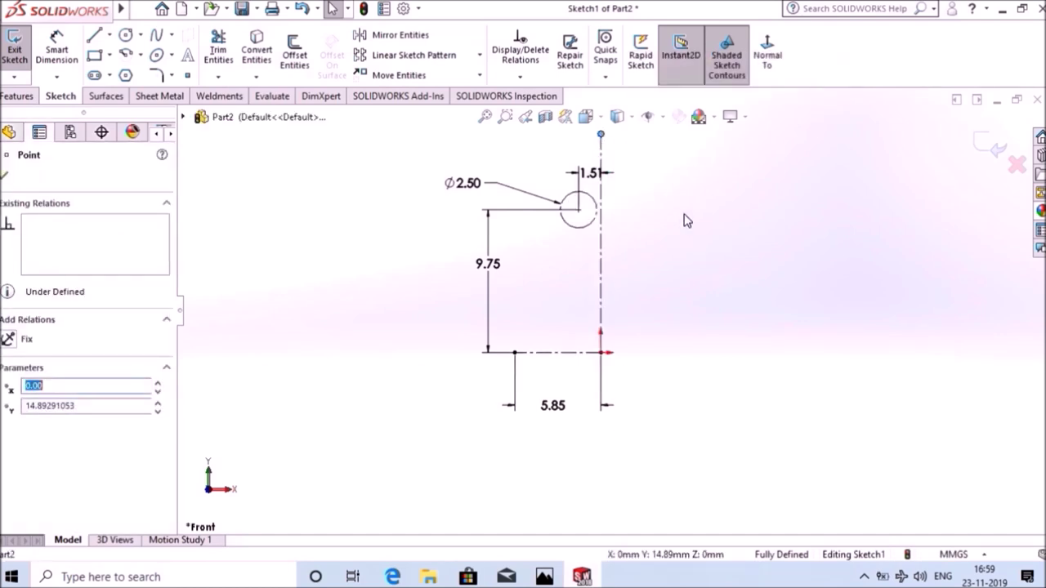
Step: Draw the bottom horizontal line and a slanted line tangent to the Ø2.50 circle
{"action": "left_click", "coordinate": [6, 178]}
{"action": "left_click", "coordinate": [94, 35]}
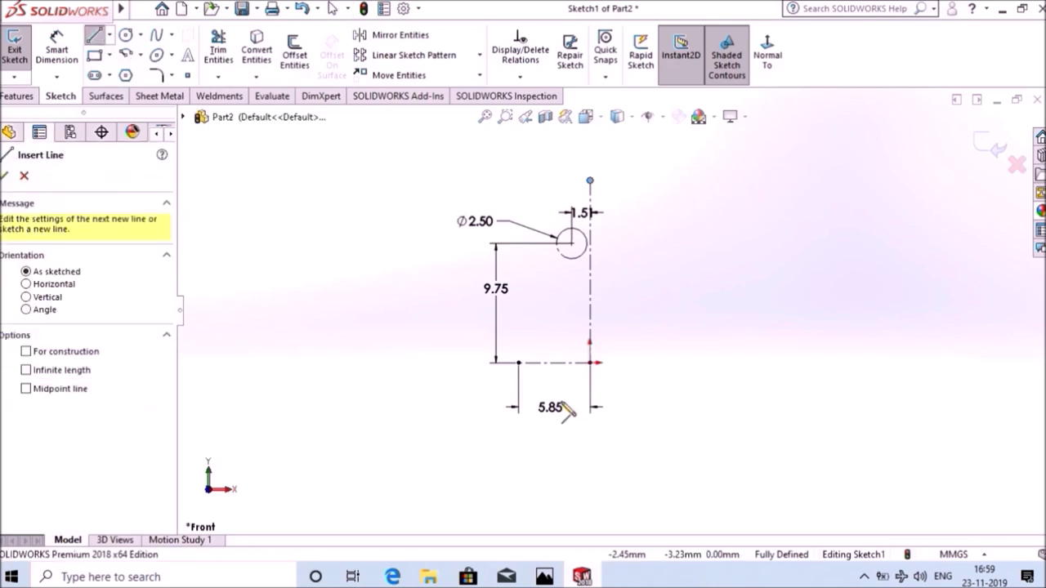
{"action": "left_click", "coordinate": [591, 363]}
{"action": "left_click", "coordinate": [518, 363]}
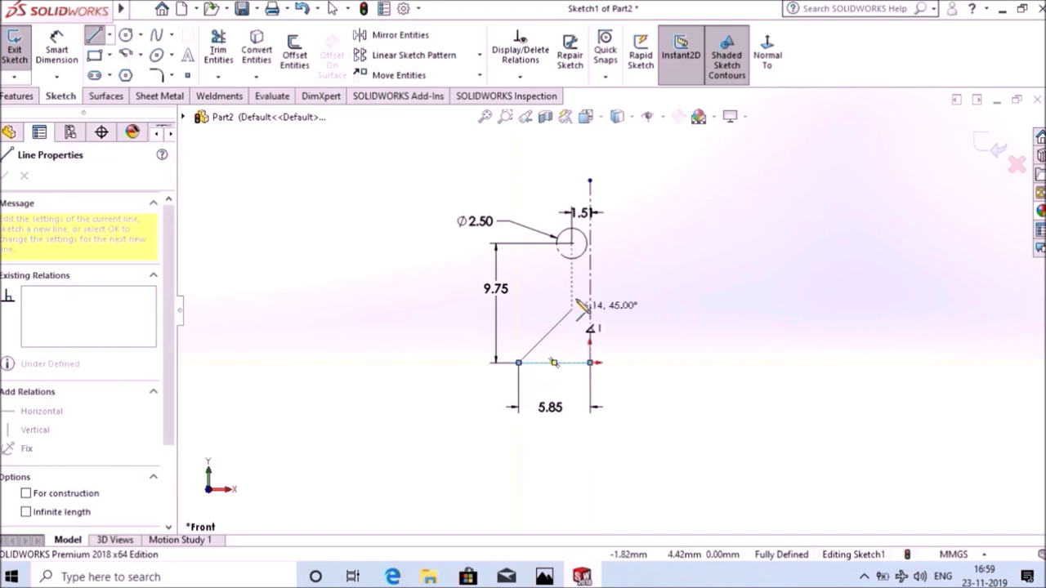
{"action": "left_click", "coordinate": [584, 259]}
Step: Continue the chain with a short tangent arc along the circle and end the line tool
{"action": "right_click", "coordinate": [583, 258]}
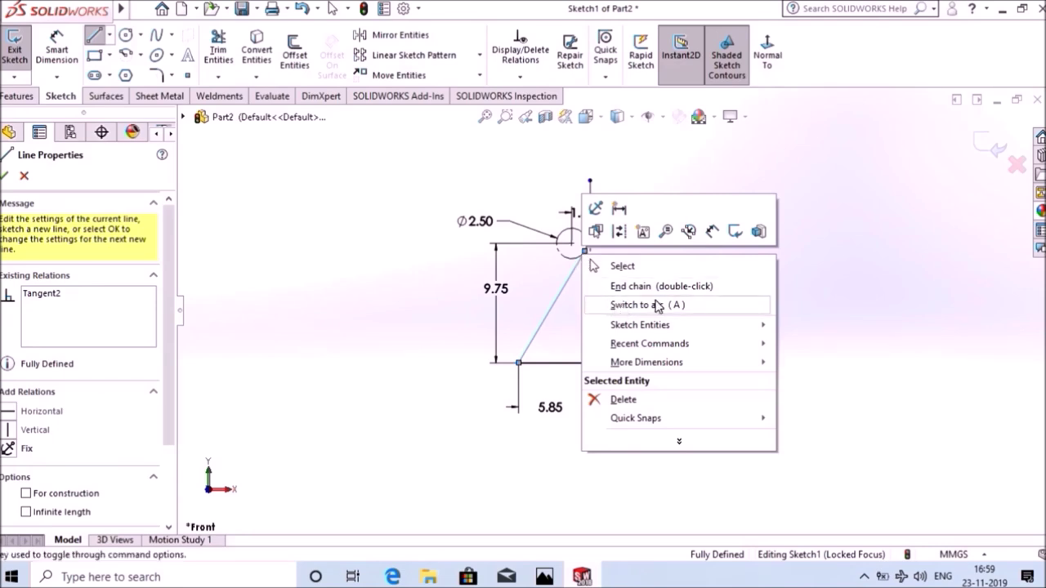
{"action": "left_click", "coordinate": [658, 305]}
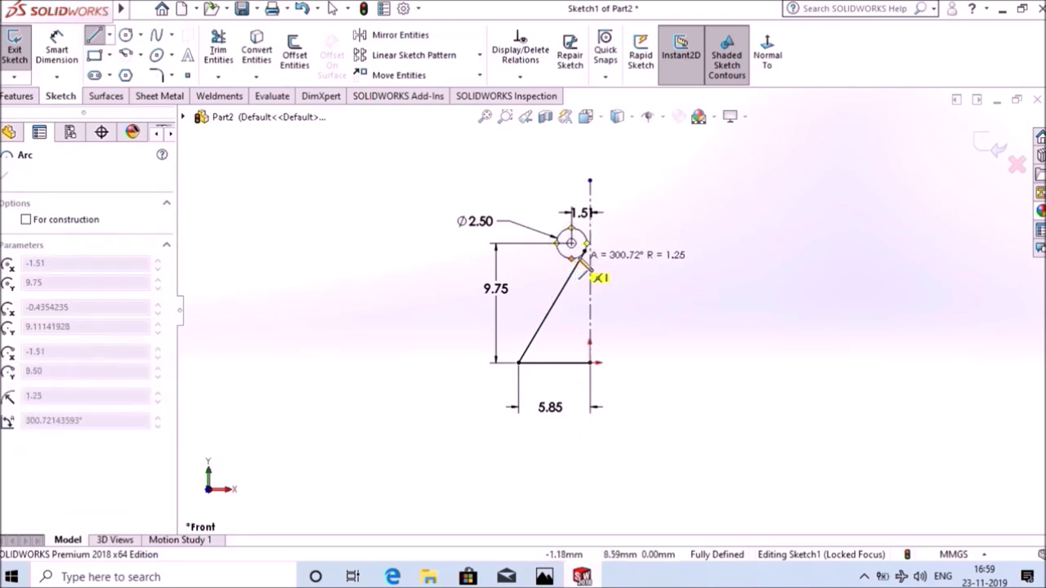
{"action": "scroll", "coordinate": [588, 265], "scroll_direction": "up", "scroll_amount": 2}
{"action": "scroll", "coordinate": [587, 259], "scroll_direction": "up", "scroll_amount": 2}
{"action": "scroll", "coordinate": [585, 255], "scroll_direction": "up", "scroll_amount": 2}
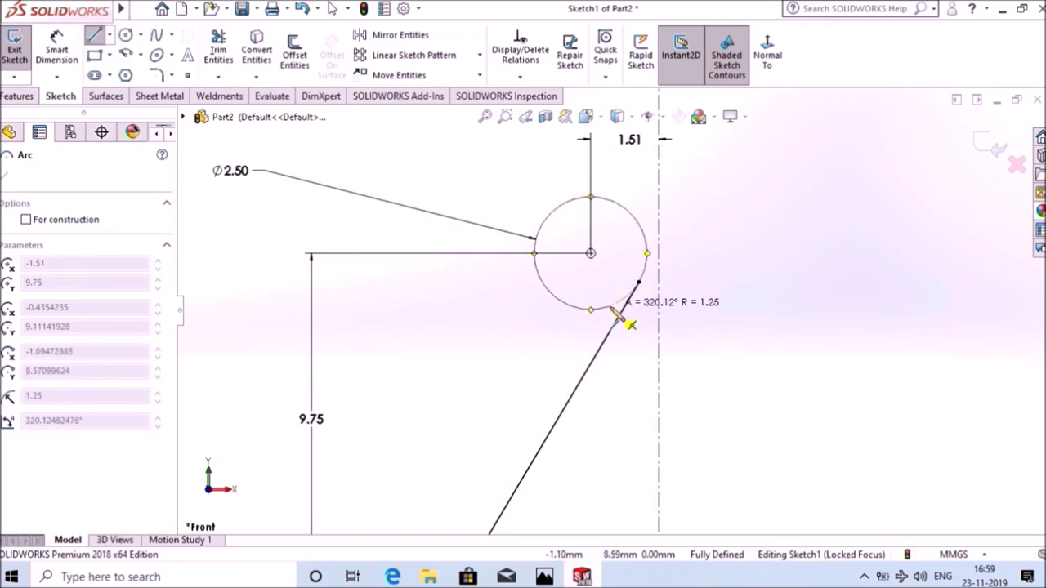
{"action": "left_click", "coordinate": [626, 322]}
{"action": "right_click", "coordinate": [620, 319]}
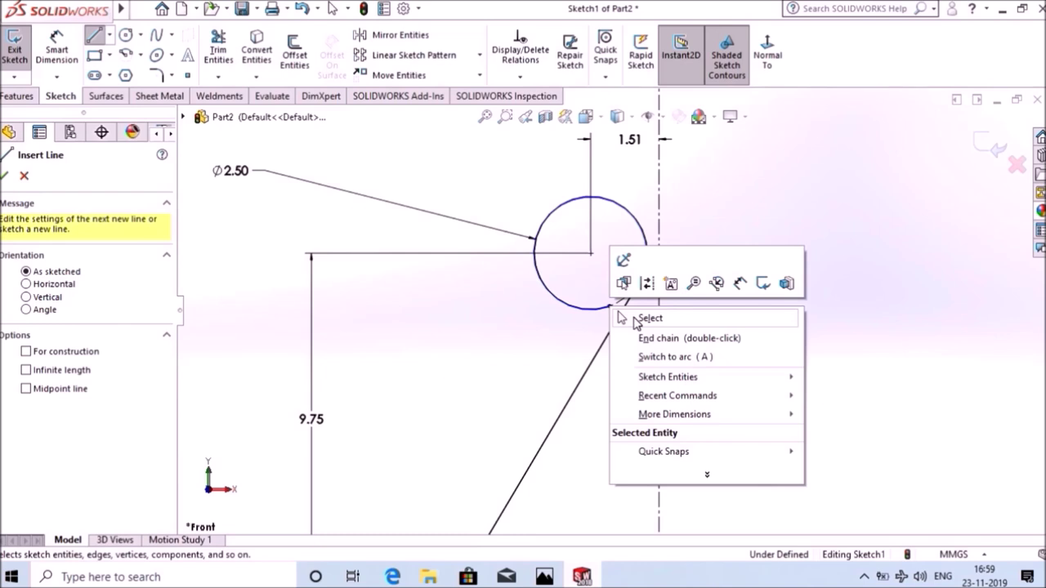
{"action": "left_click", "coordinate": [644, 321]}
{"action": "scroll", "coordinate": [701, 339], "scroll_direction": "up", "scroll_amount": 2}
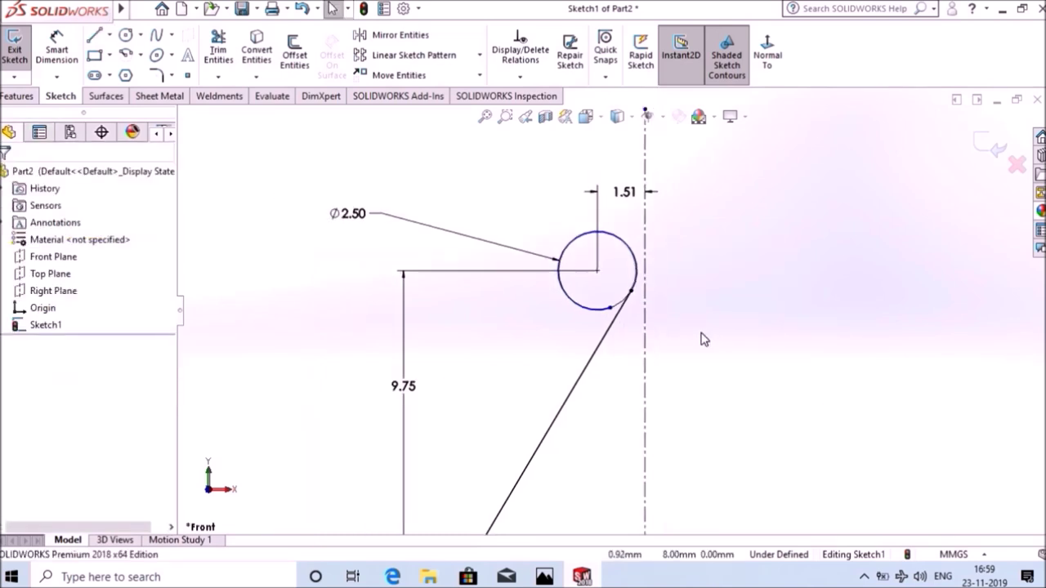
{"action": "scroll", "coordinate": [621, 326], "scroll_direction": "up", "scroll_amount": 2}
{"action": "left_click", "coordinate": [58, 54]}
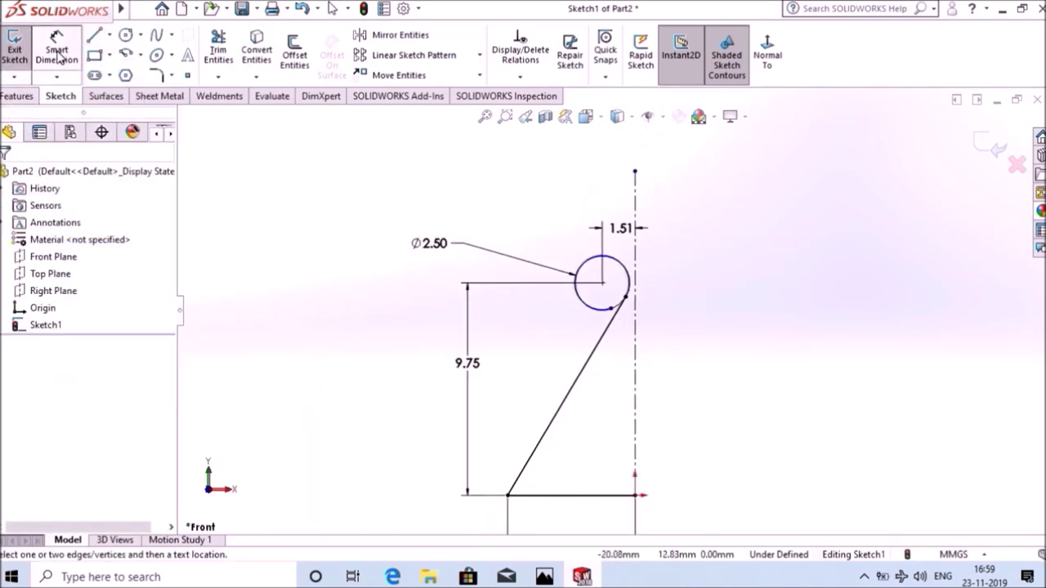
Step: Dimension the arc's end point 0.50 from the circle centre and fit the sketch in view
{"action": "left_click", "coordinate": [611, 309]}
{"action": "left_click", "coordinate": [603, 283]}
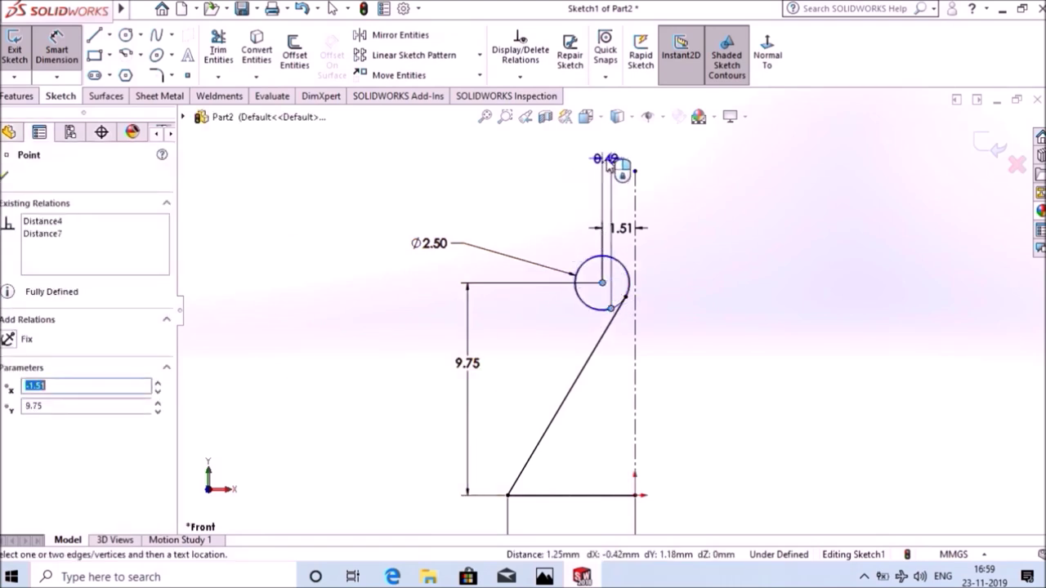
{"action": "left_click", "coordinate": [609, 164]}
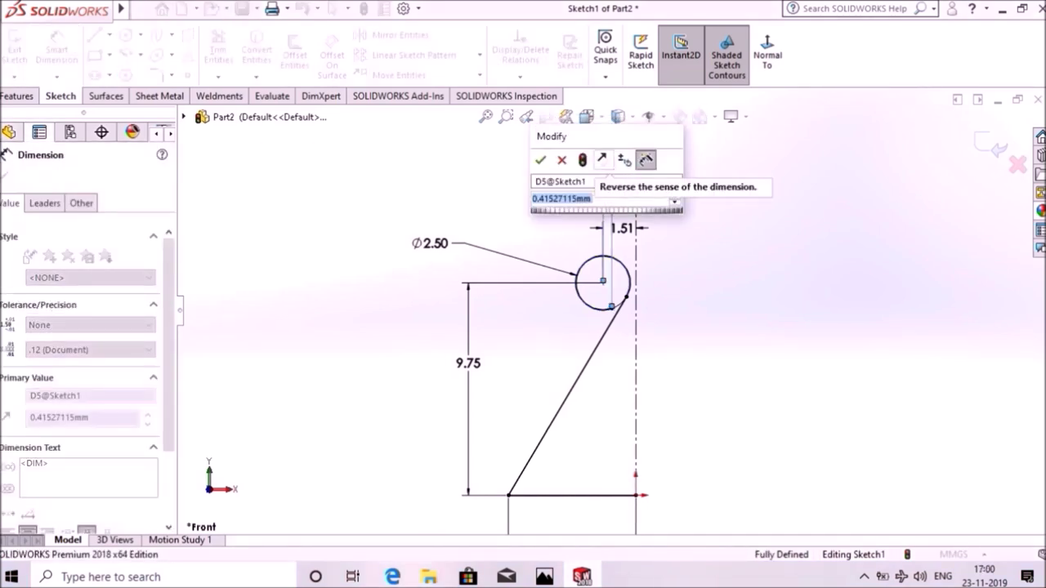
{"action": "type", "text": ".5"}
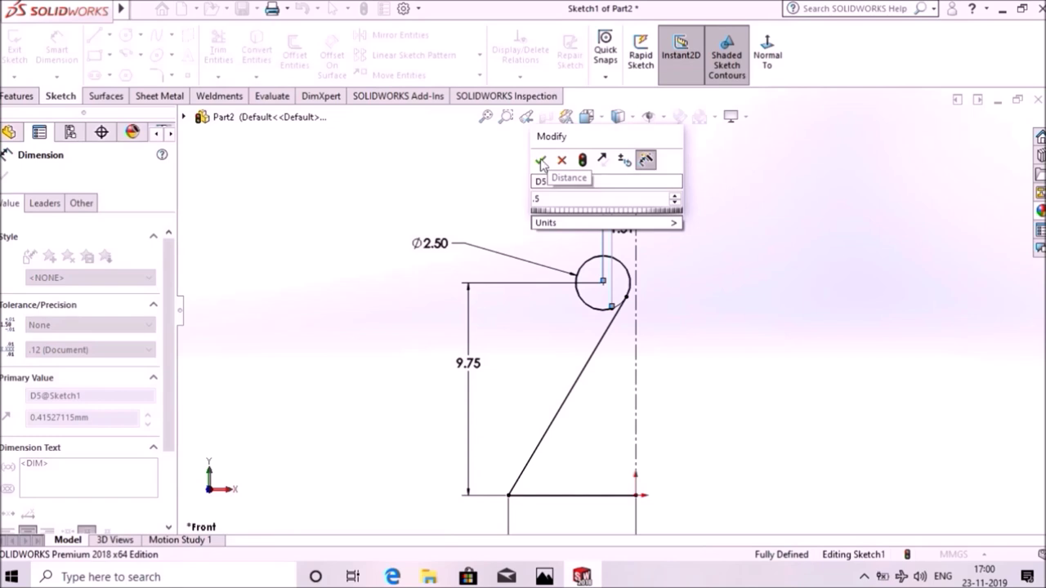
{"action": "left_click", "coordinate": [540, 161]}
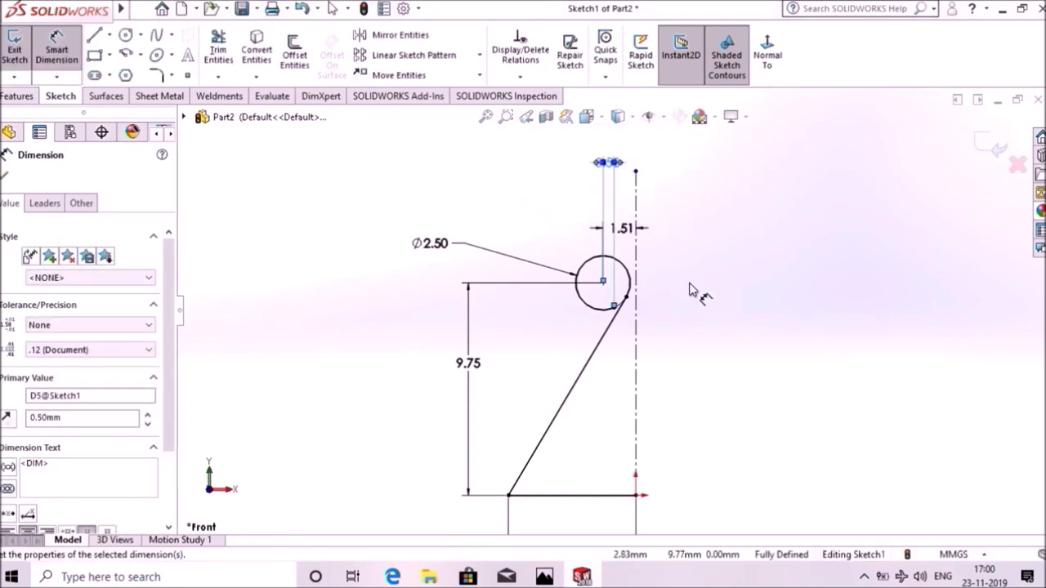
{"action": "key", "text": "f"}
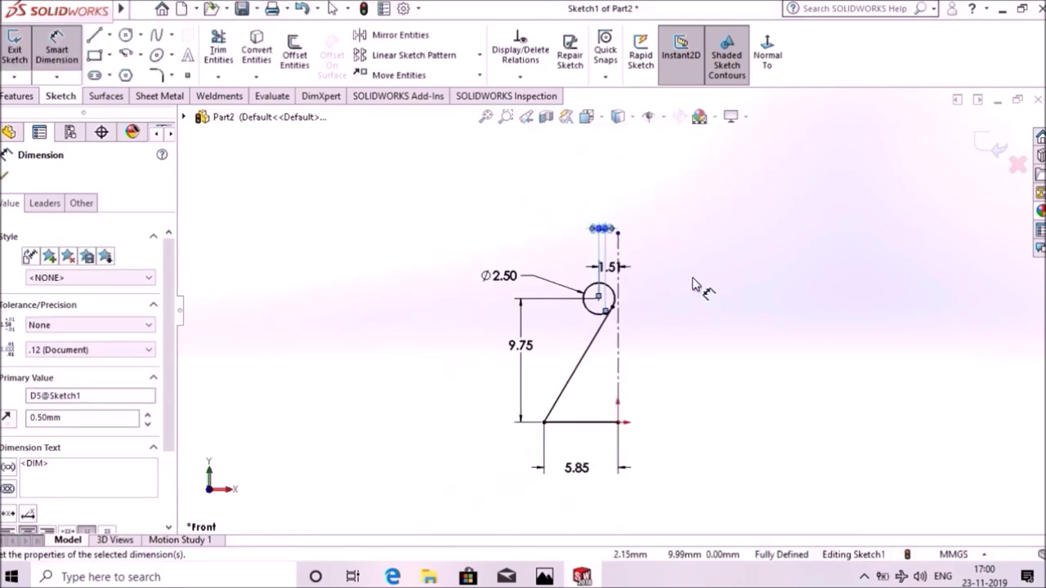
{"action": "left_click", "coordinate": [7, 177]}
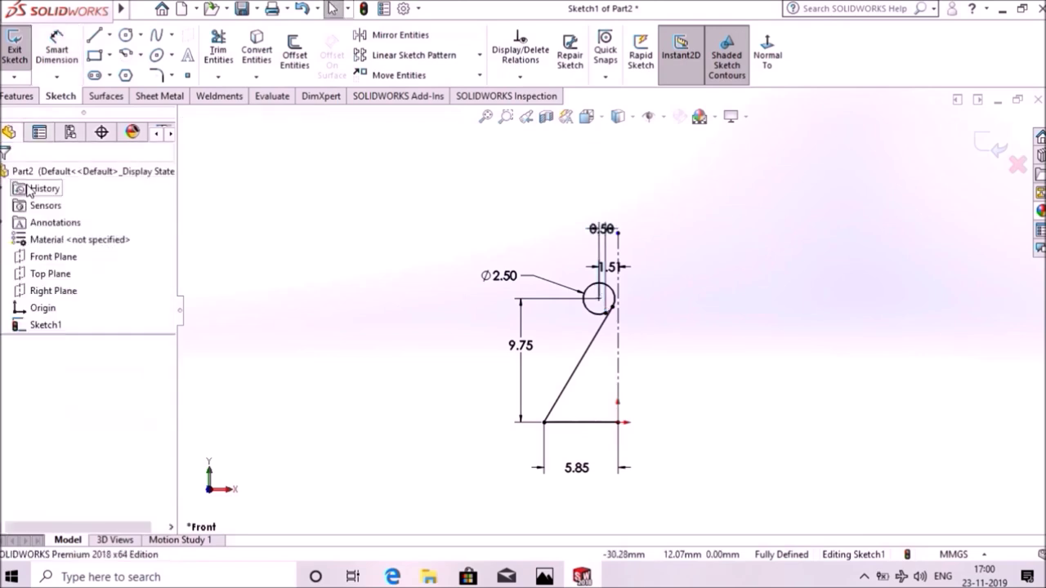
Step: Extrude the open sketch as a 20 mm mid-plane surface, Surface-Extrude1
{"action": "left_click", "coordinate": [114, 98]}
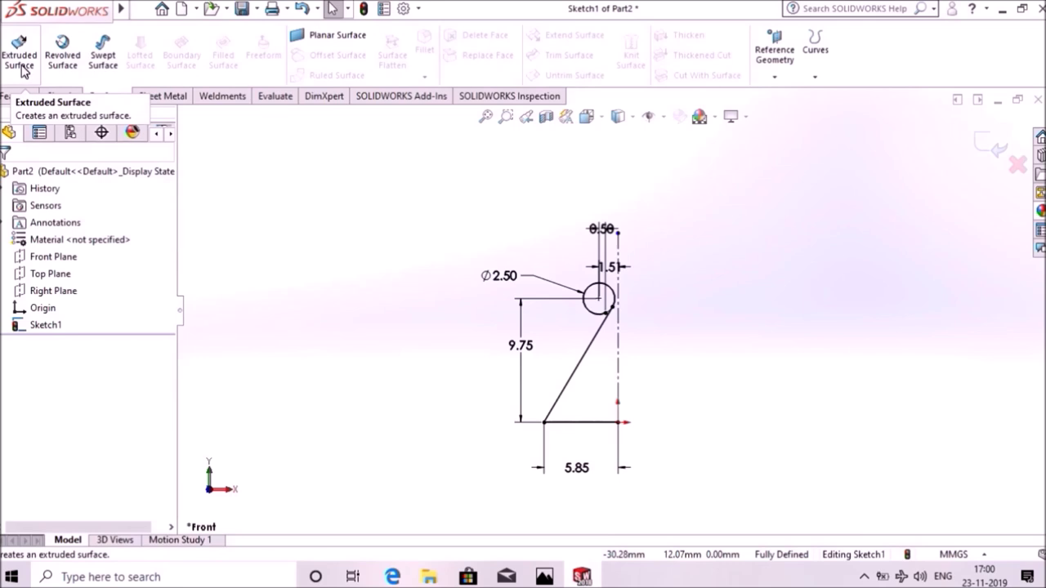
{"action": "left_click", "coordinate": [21, 66]}
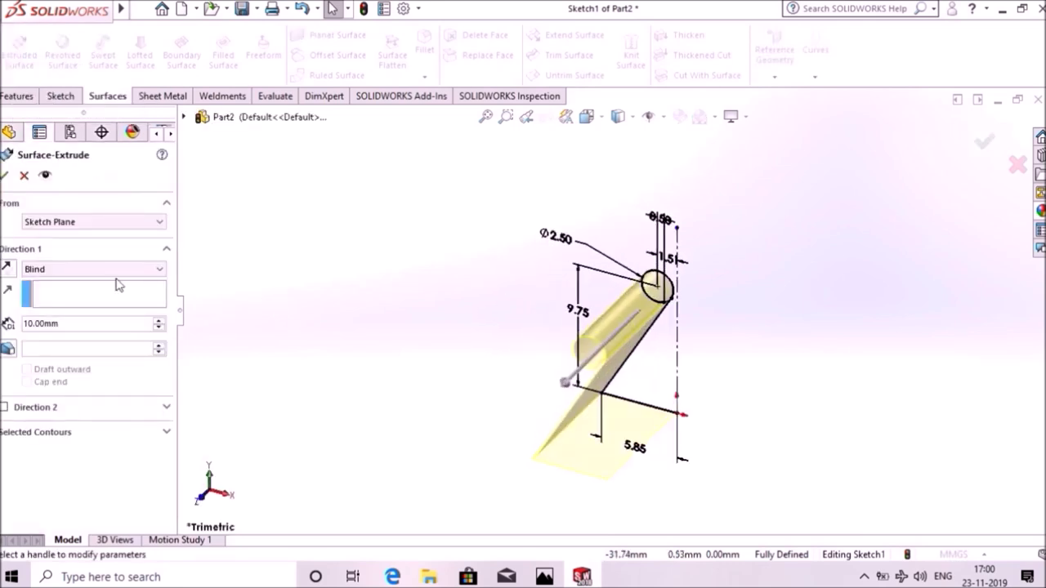
{"action": "left_click", "coordinate": [103, 270]}
{"action": "left_click", "coordinate": [96, 334]}
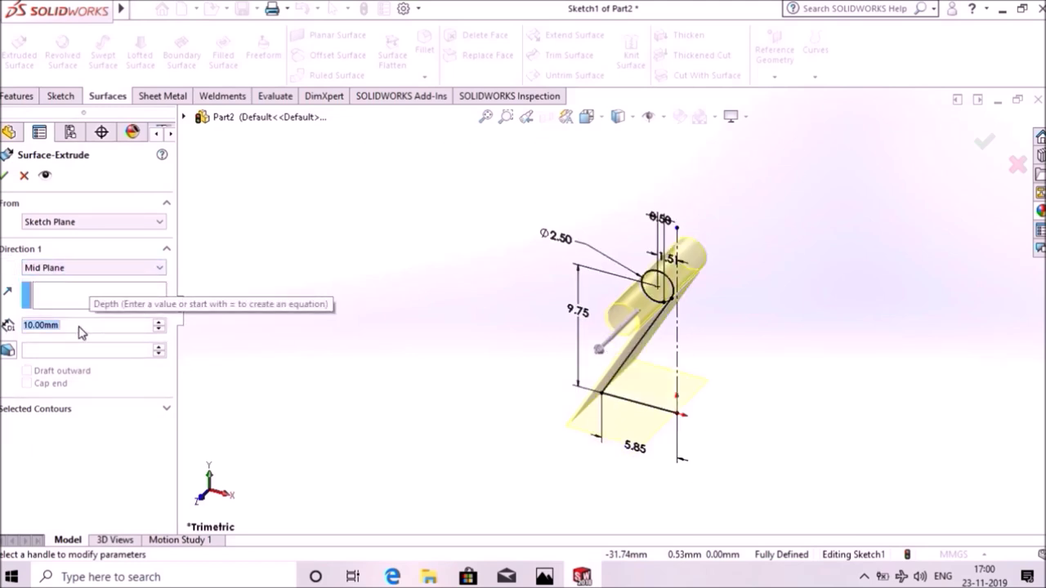
{"action": "type", "text": "20"}
{"action": "key", "text": "Return"}
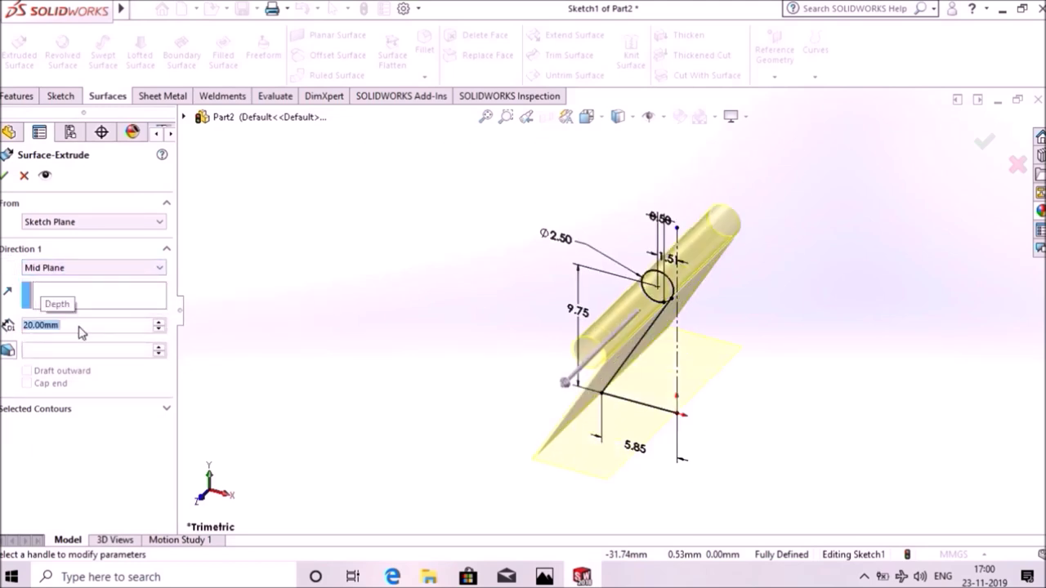
{"action": "left_click", "coordinate": [4, 178]}
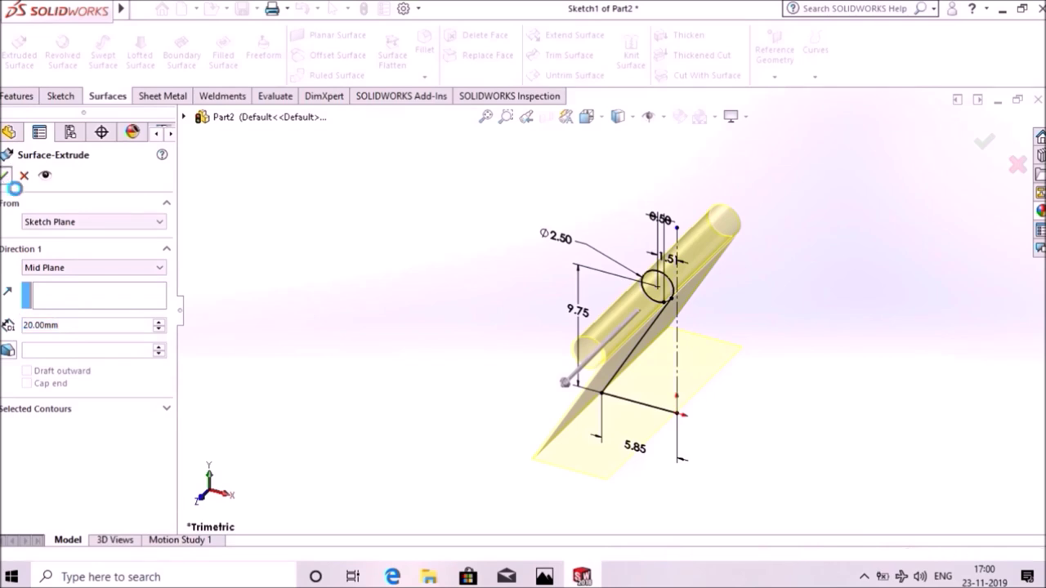
{"action": "left_click", "coordinate": [417, 353]}
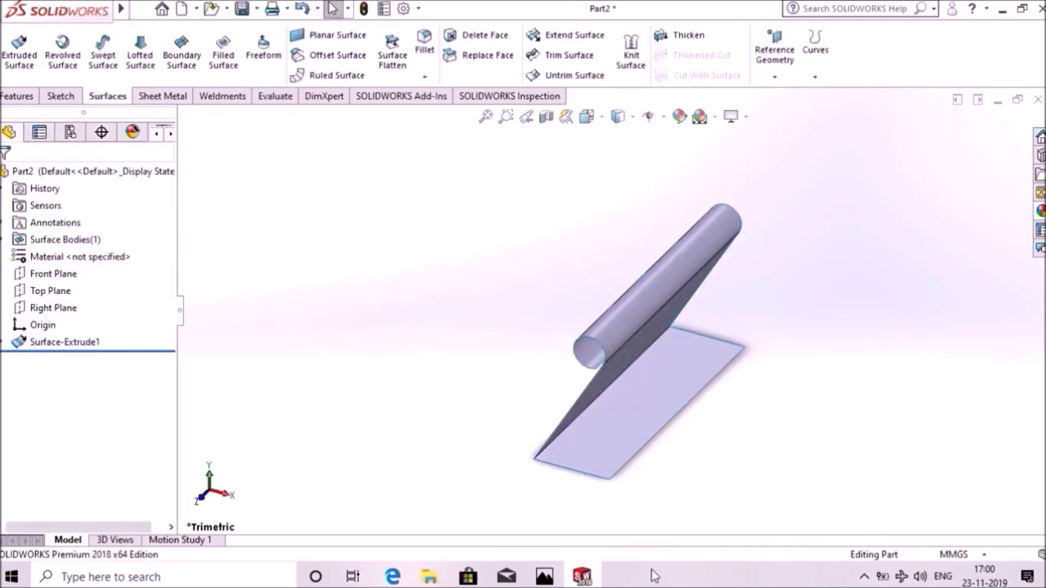
{"action": "mouse_move", "coordinate": [745, 463]}
{"action": "middle_mouse_down"}
{"action": "mouse_move", "coordinate": [768, 431]}
{"action": "mouse_move", "coordinate": [818, 432]}
{"action": "mouse_move", "coordinate": [778, 422]}
{"action": "mouse_move", "coordinate": [765, 378]}
{"action": "mouse_move", "coordinate": [795, 393]}
{"action": "middle_mouse_up"}
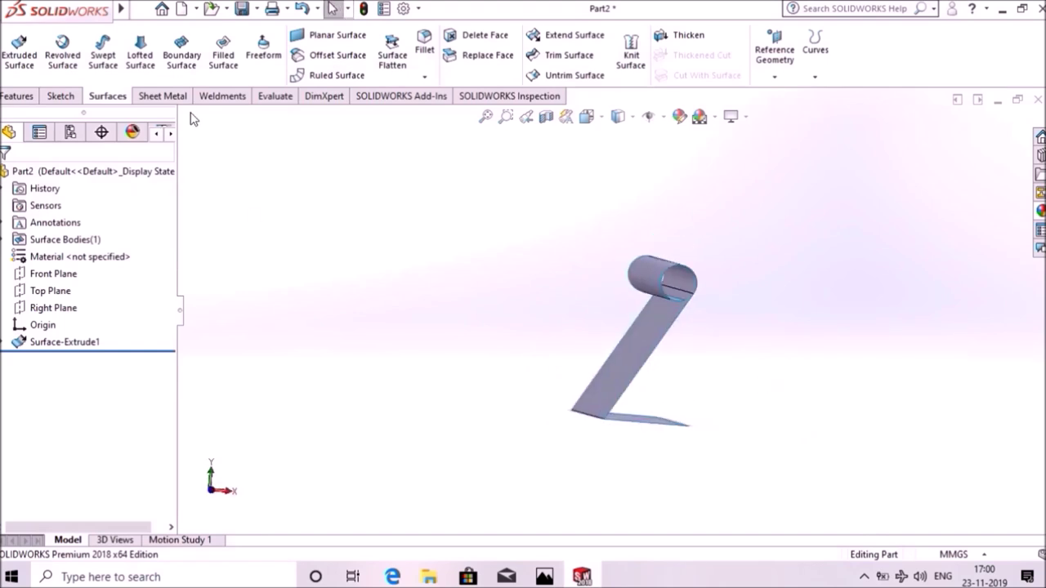
{"action": "left_click", "coordinate": [163, 95]}
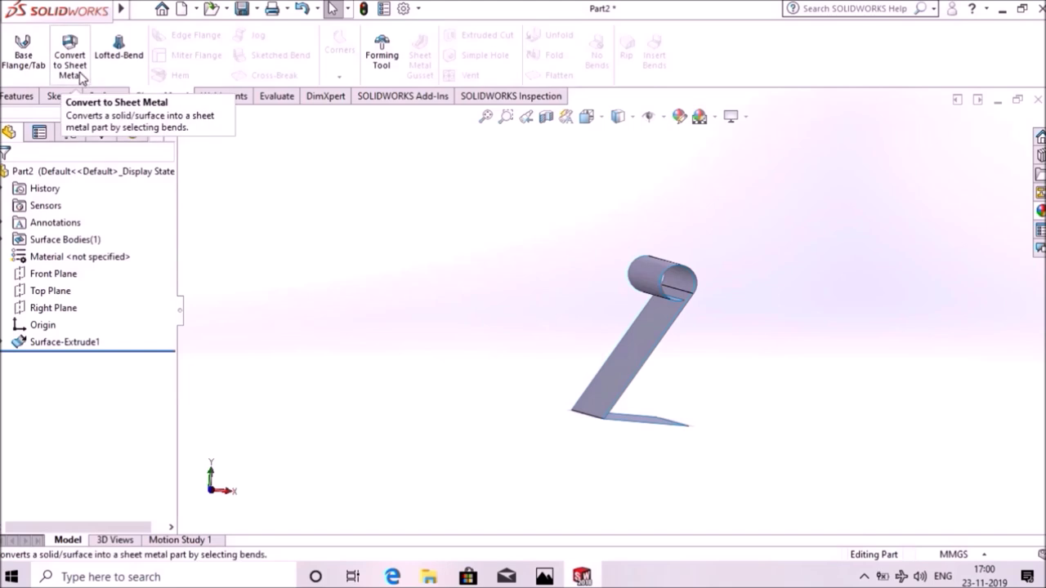
Step: Convert to sheet metal with the flat face fixed, 0.25mm thickness and 1.50mm bend radius
{"action": "left_click", "coordinate": [81, 76]}
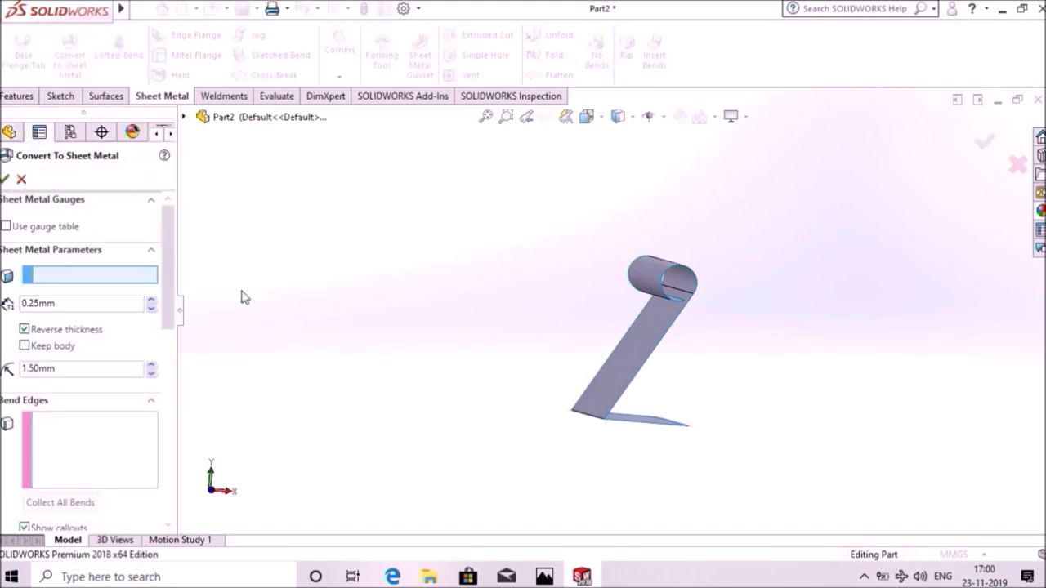
{"action": "left_click", "coordinate": [641, 358]}
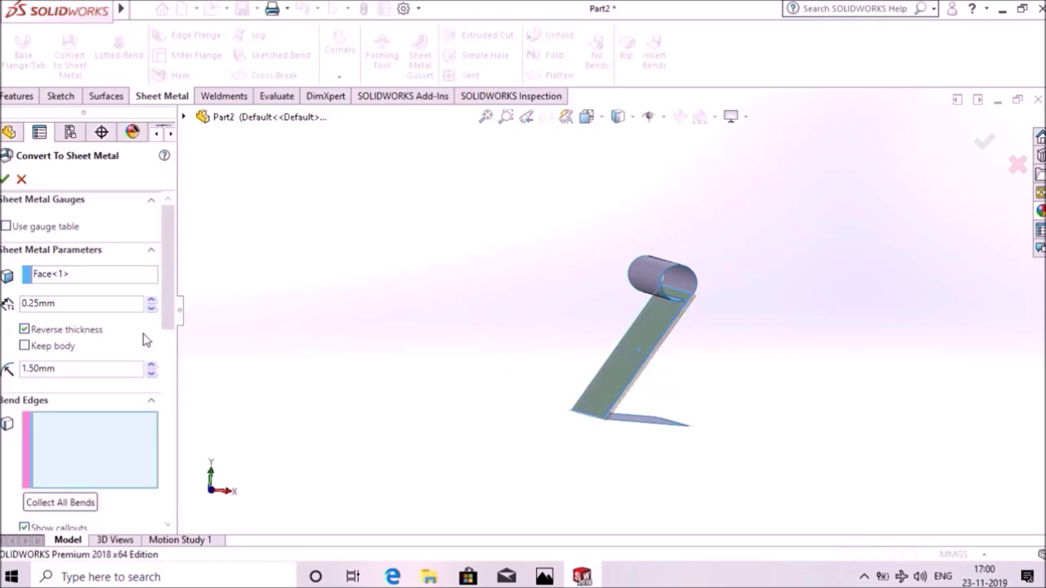
{"action": "left_click", "coordinate": [36, 305]}
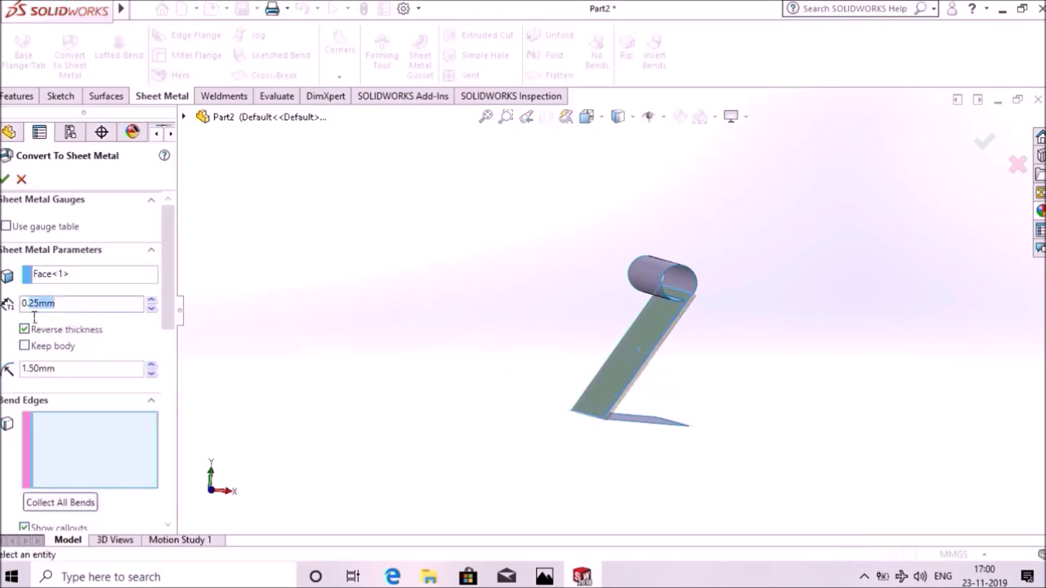
{"action": "left_click", "coordinate": [102, 351]}
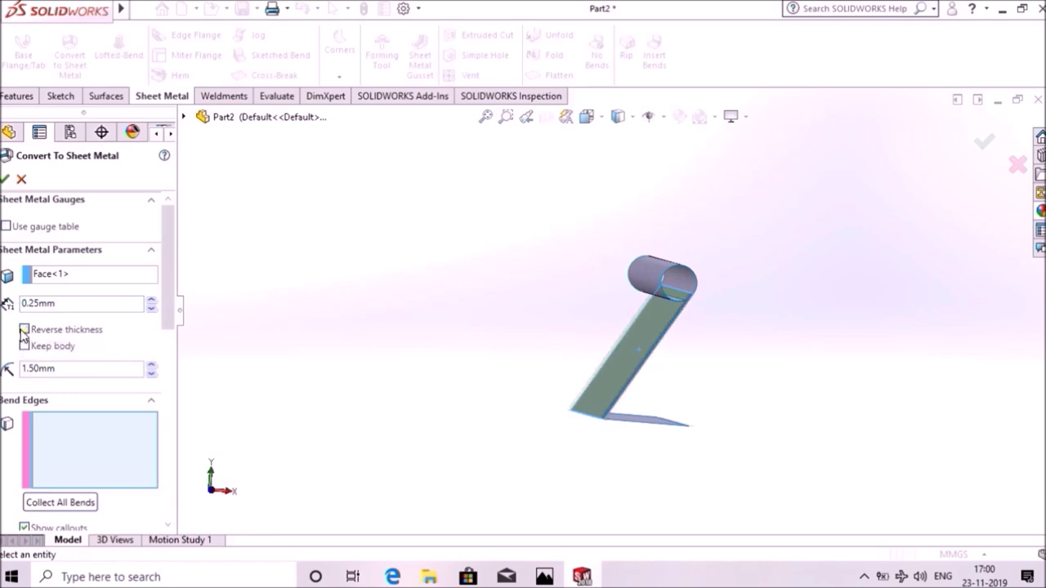
{"action": "scroll", "coordinate": [641, 369], "scroll_direction": "down", "scroll_amount": 5}
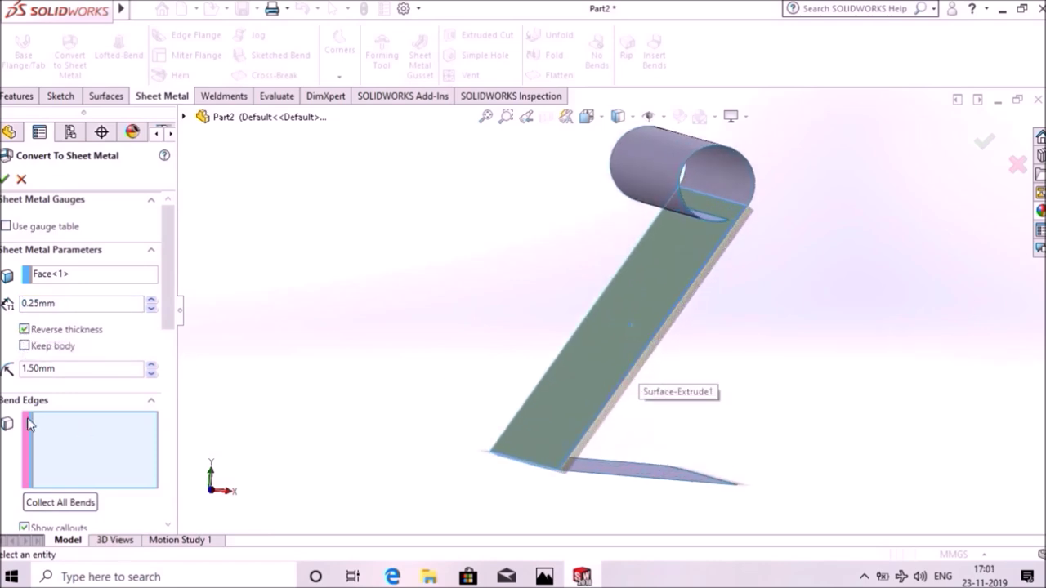
{"action": "left_click", "coordinate": [24, 330]}
{"action": "left_click", "coordinate": [24, 330]}
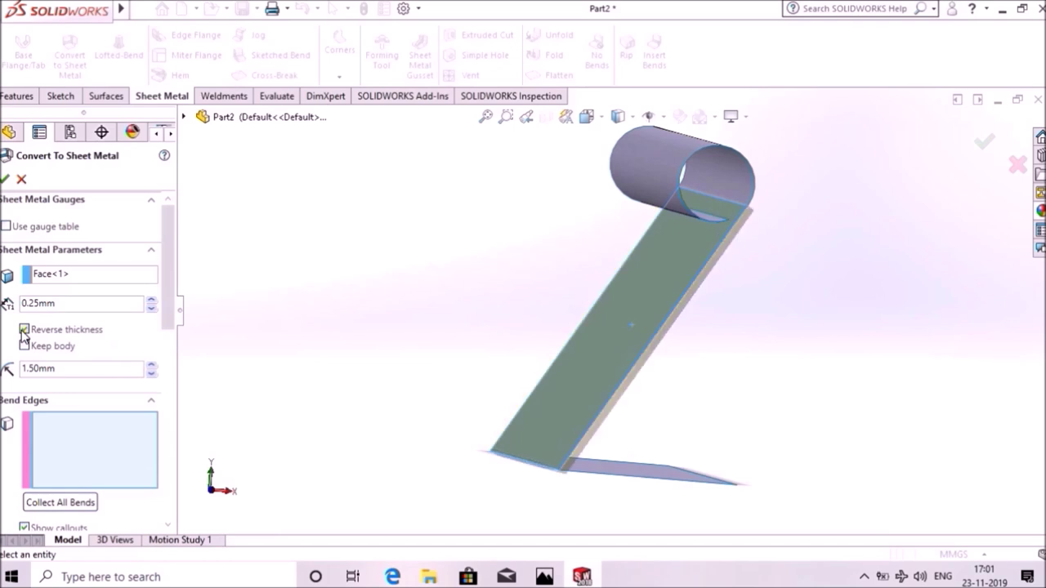
{"action": "middle_click_drag", "start_coordinate": [701, 362], "coordinate": [751, 376]}
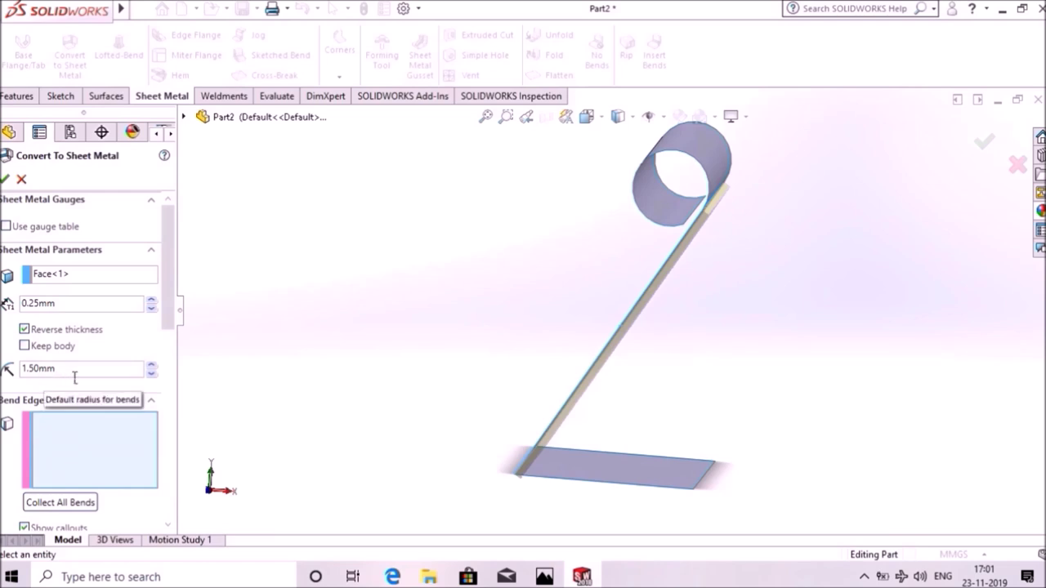
{"action": "left_click", "coordinate": [74, 376]}
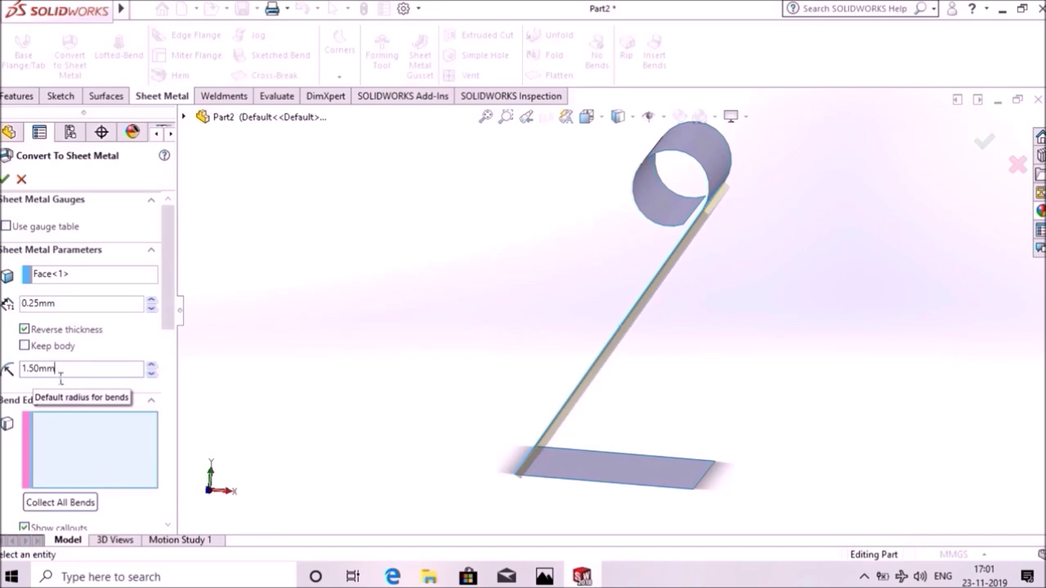
Step: Mark the bottom edge and cylinder face as bends and finish the sheet-metal conversion
{"action": "middle_click_drag", "start_coordinate": [347, 471], "coordinate": [383, 467]}
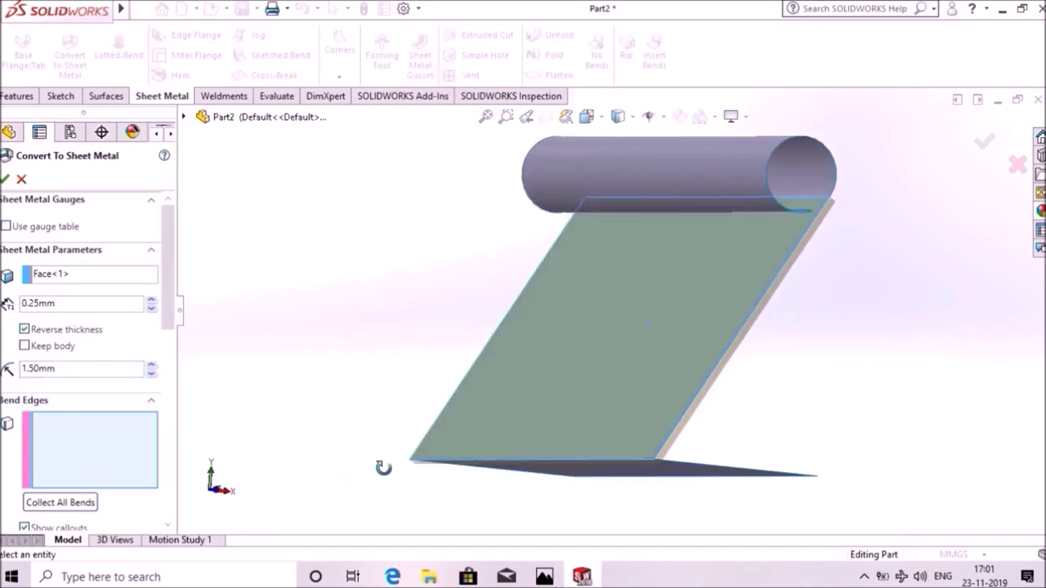
{"action": "left_click", "coordinate": [517, 462]}
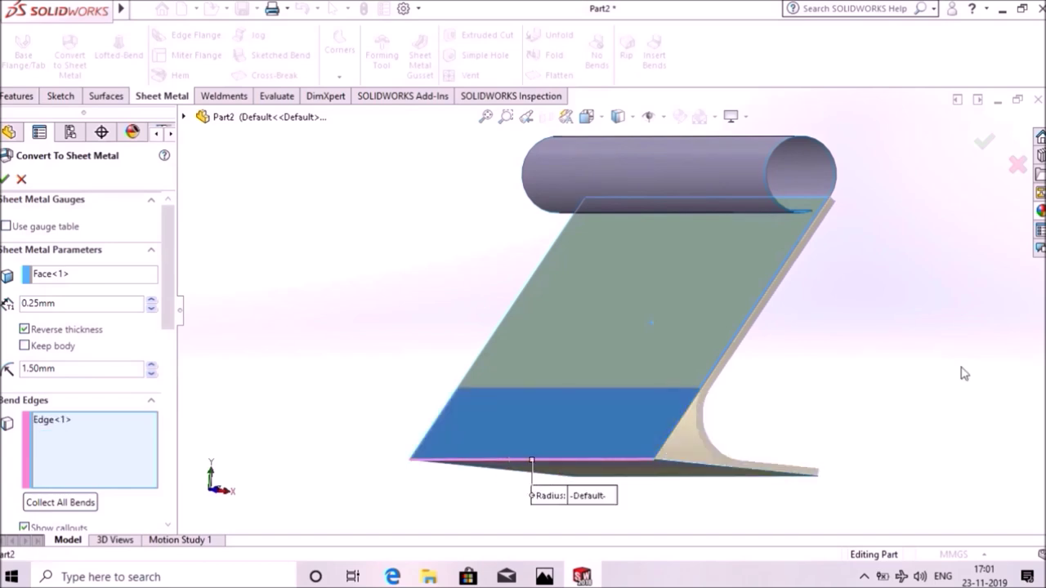
{"action": "middle_click_drag", "start_coordinate": [964, 373], "coordinate": [940, 387]}
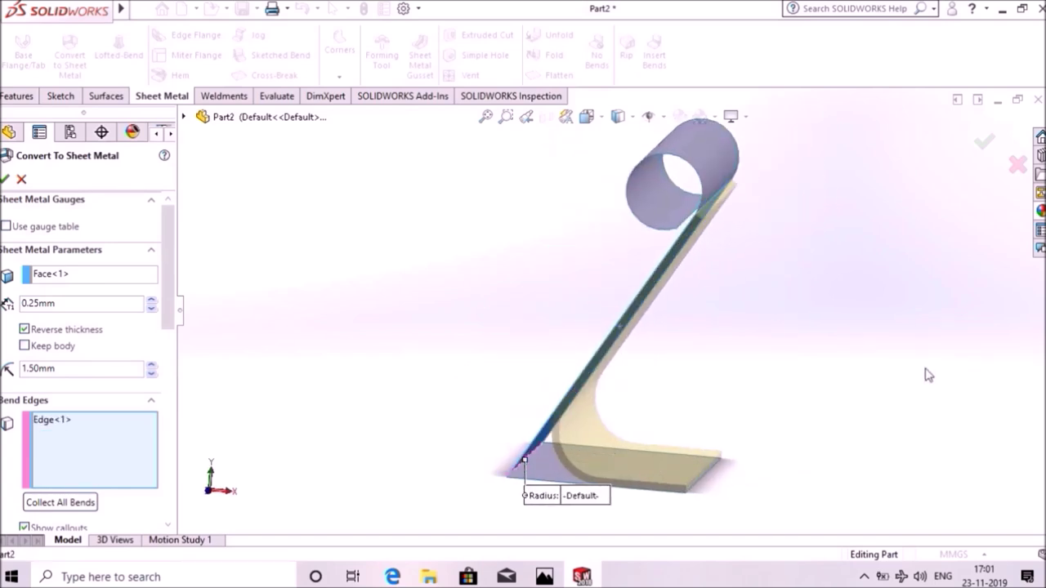
{"action": "scroll", "coordinate": [892, 327], "scroll_direction": "down", "scroll_amount": 2}
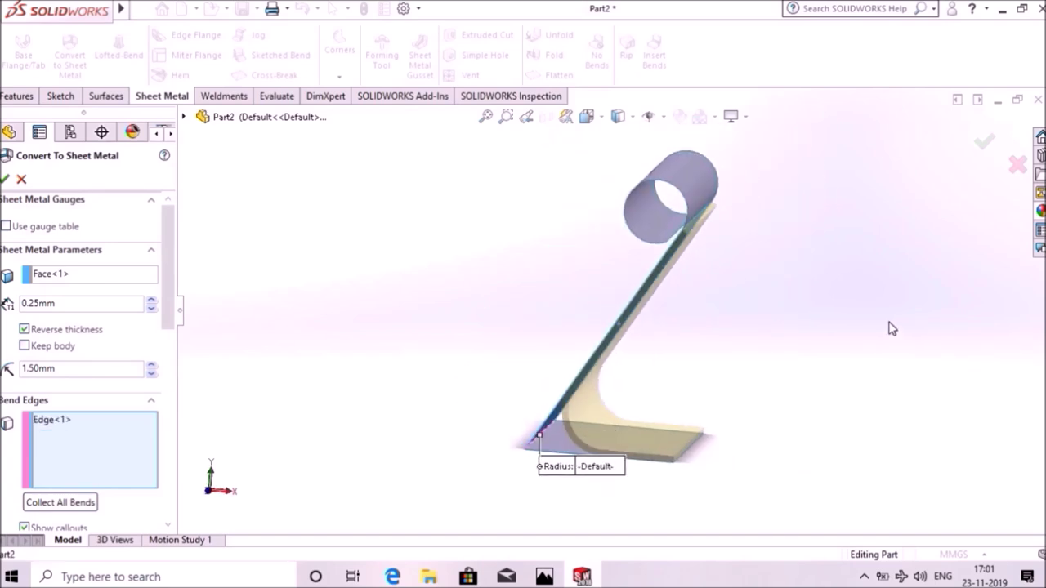
{"action": "left_click", "coordinate": [703, 186]}
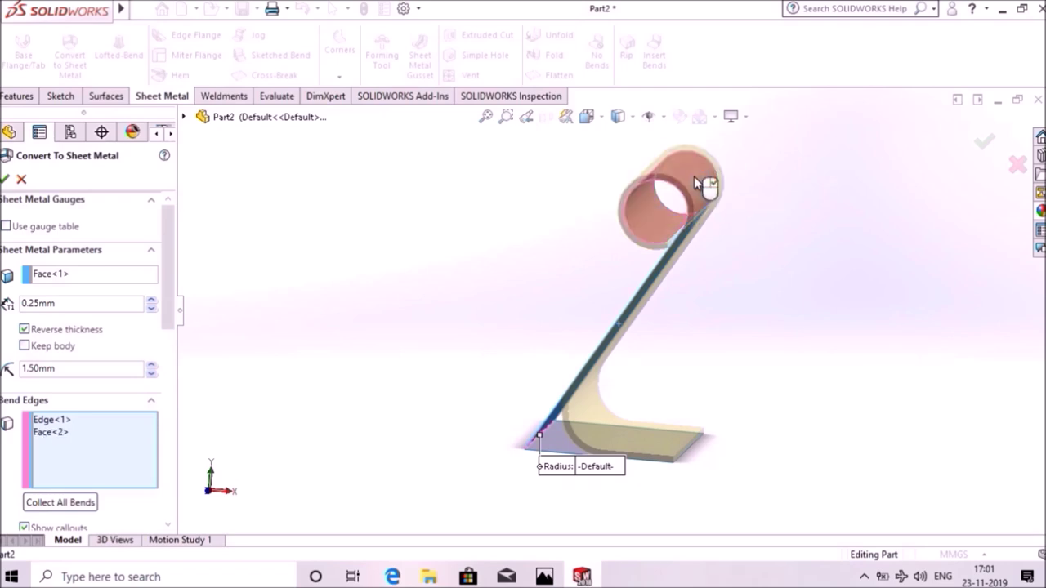
{"action": "left_click", "coordinate": [5, 180]}
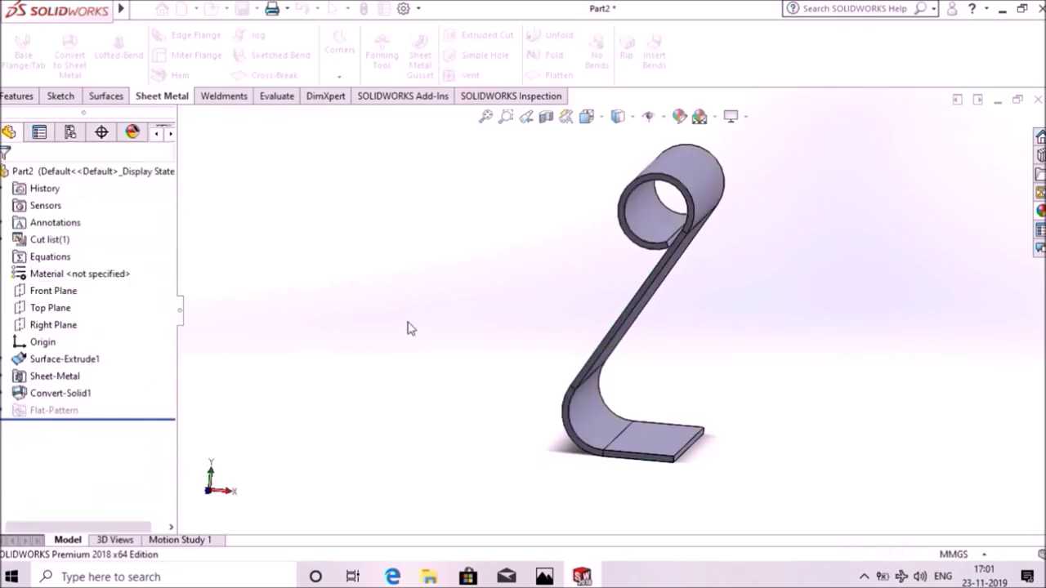
{"action": "mouse_move", "coordinate": [411, 328]}
{"action": "middle_mouse_down"}
{"action": "mouse_move", "coordinate": [434, 346]}
{"action": "mouse_move", "coordinate": [420, 397]}
{"action": "mouse_move", "coordinate": [407, 384]}
{"action": "middle_mouse_up"}
{"action": "key", "text": "f"}
{"action": "mouse_move", "coordinate": [439, 330]}
{"action": "middle_mouse_down"}
{"action": "mouse_move", "coordinate": [467, 346]}
{"action": "mouse_move", "coordinate": [455, 339]}
{"action": "middle_mouse_up"}
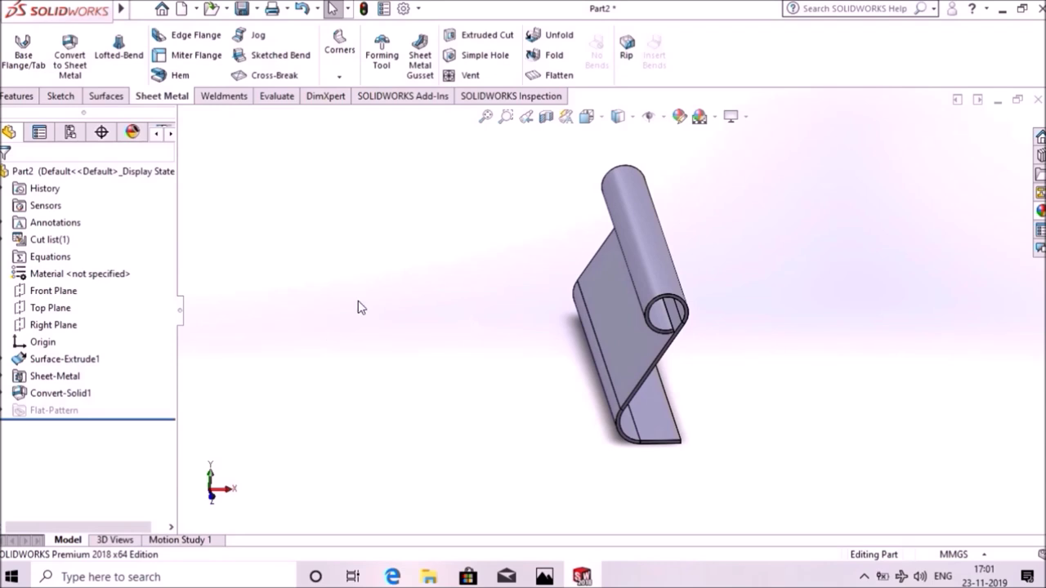
Step: Unfold the sharp bend, SharpBend1, keeping the flat face fixed
{"action": "left_click", "coordinate": [556, 36]}
{"action": "left_click", "coordinate": [656, 418]}
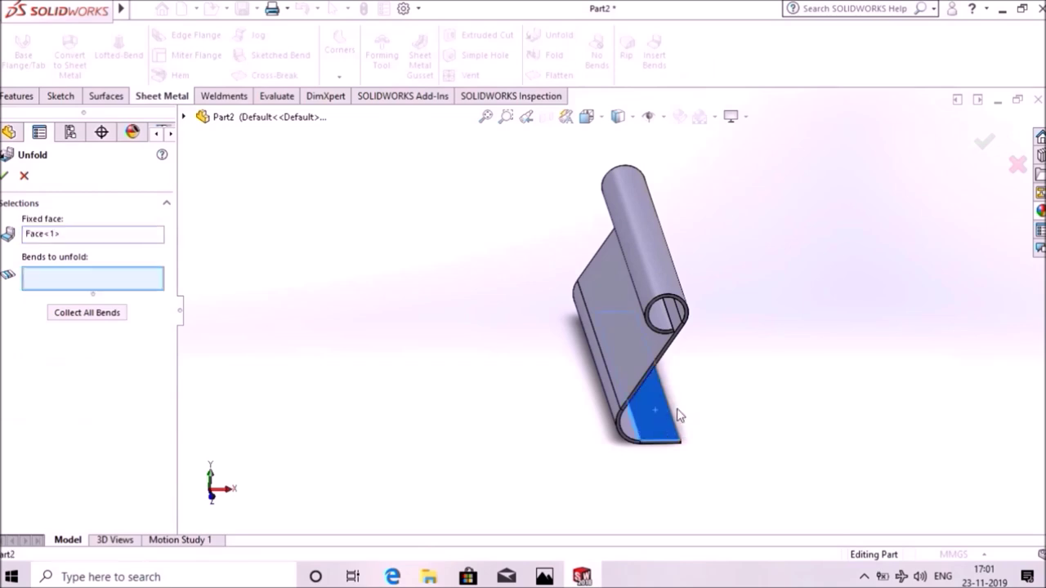
{"action": "mouse_move", "coordinate": [800, 364]}
{"action": "middle_mouse_down"}
{"action": "mouse_move", "coordinate": [800, 423]}
{"action": "mouse_move", "coordinate": [831, 352]}
{"action": "middle_mouse_up"}
{"action": "left_click", "coordinate": [642, 408]}
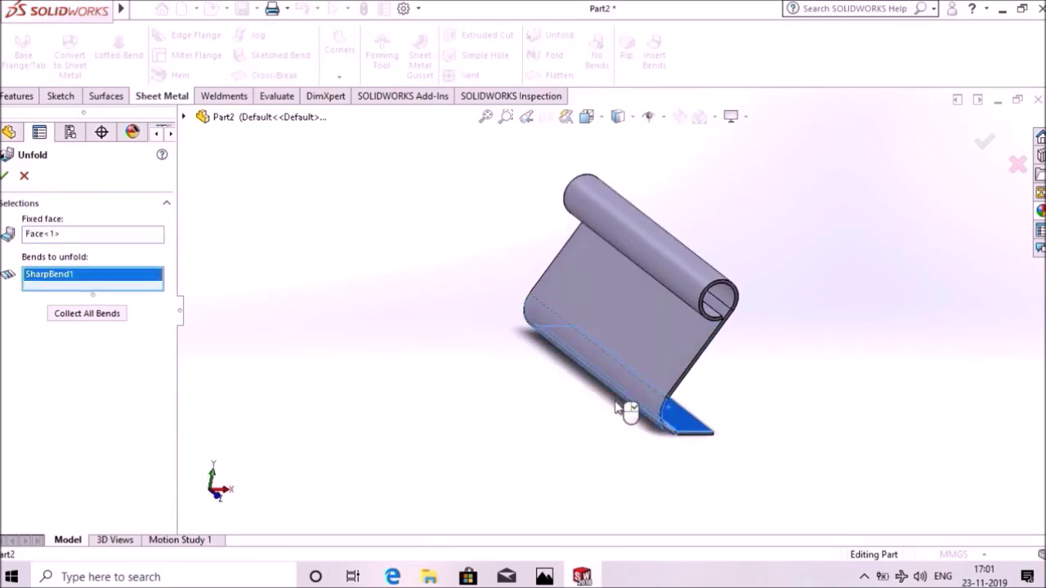
{"action": "left_click", "coordinate": [4, 177]}
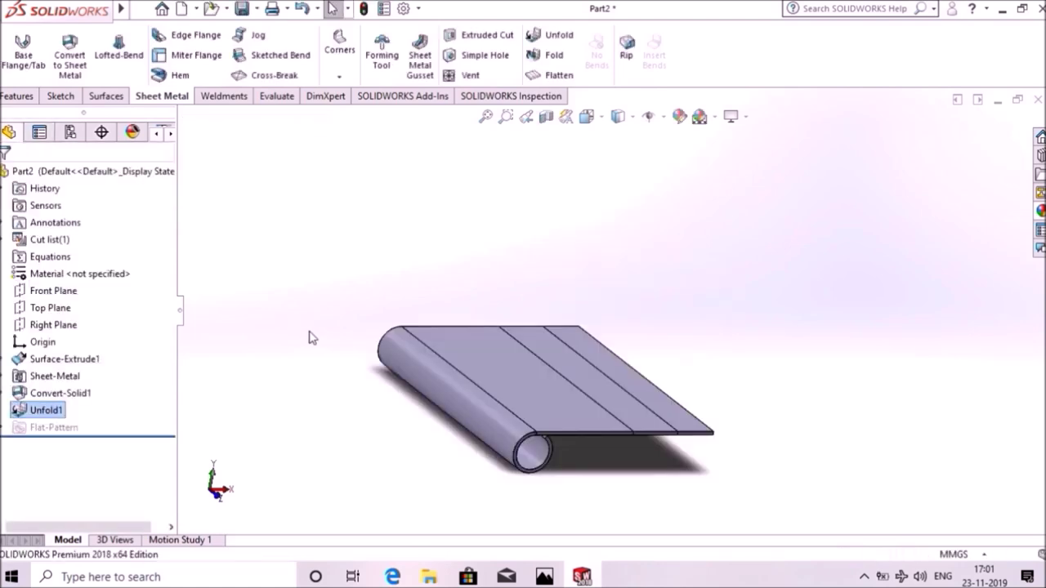
{"action": "middle_click_drag", "start_coordinate": [734, 301], "coordinate": [717, 287]}
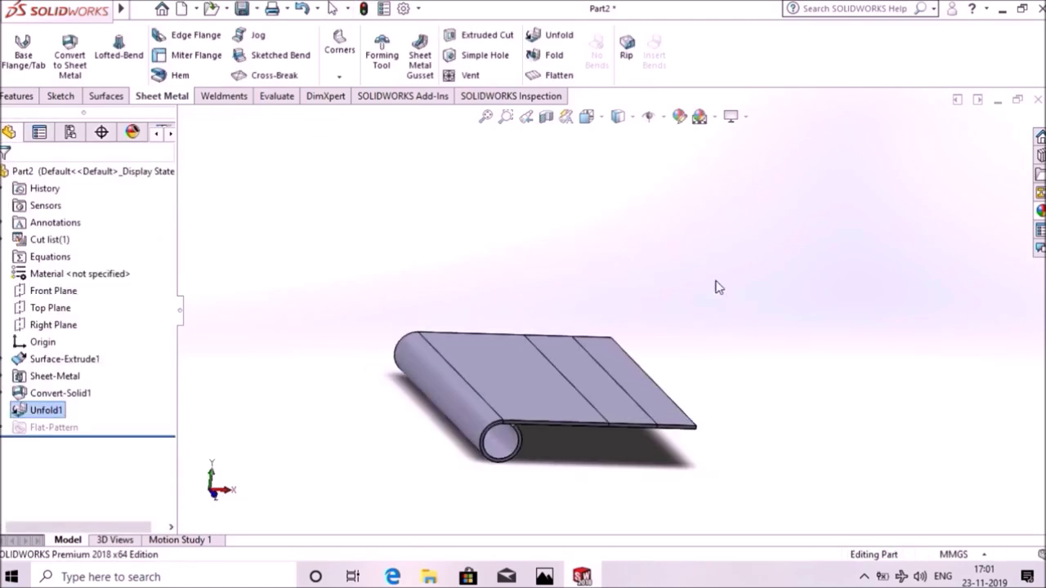
Step: Unfold the rolled round bend, RoundBend1, as Unfold2 so the sheet lies flat
{"action": "left_click", "coordinate": [560, 44]}
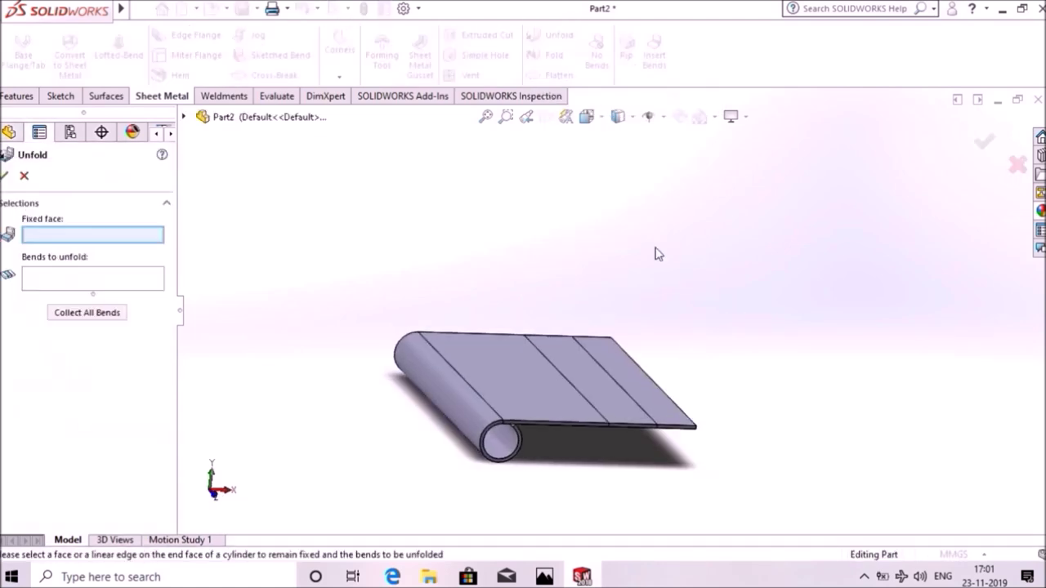
{"action": "left_click", "coordinate": [654, 390]}
{"action": "left_click", "coordinate": [455, 411]}
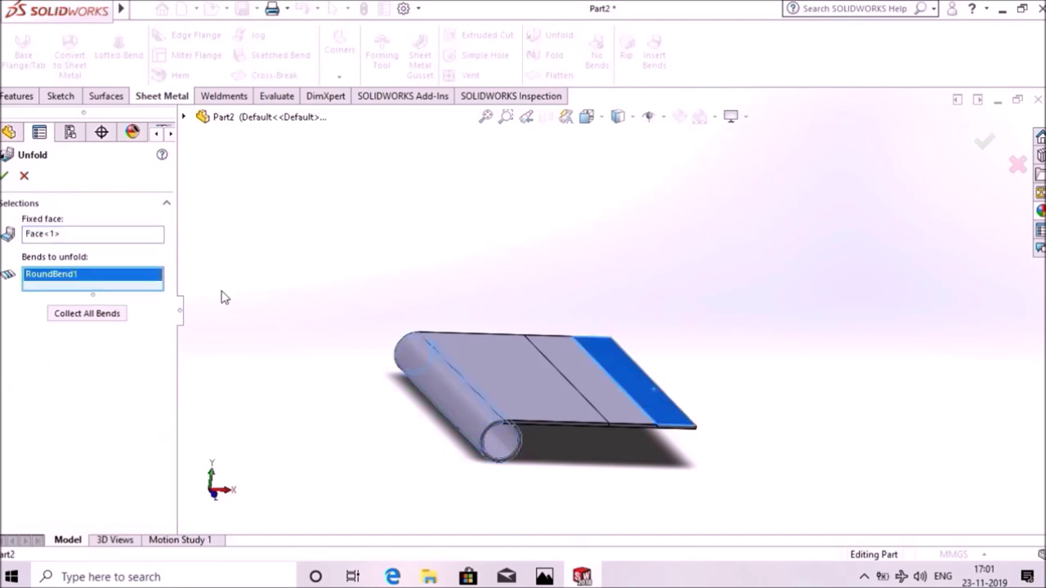
{"action": "left_click", "coordinate": [5, 176]}
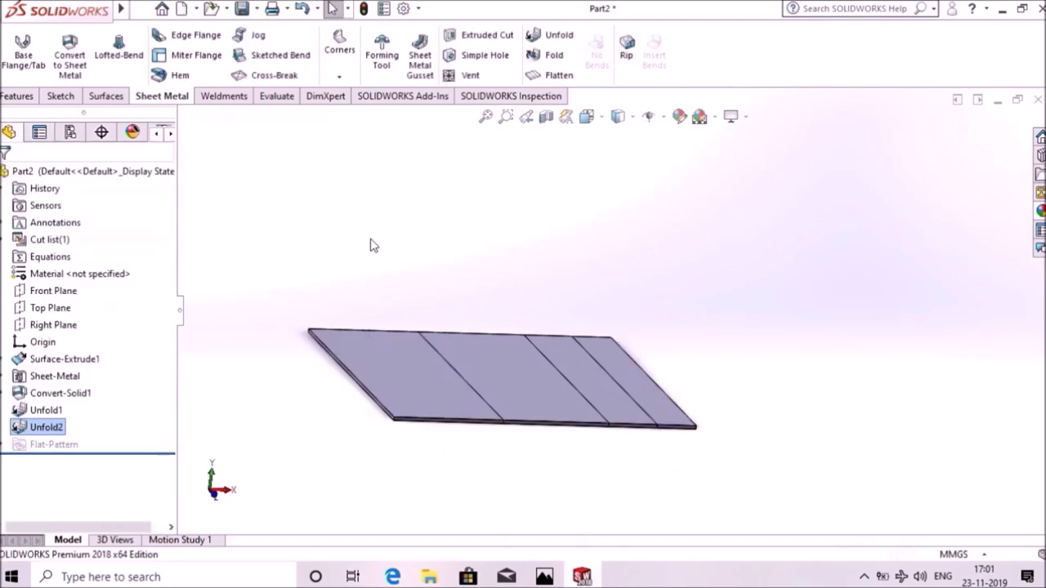
{"action": "right_click", "coordinate": [398, 383]}
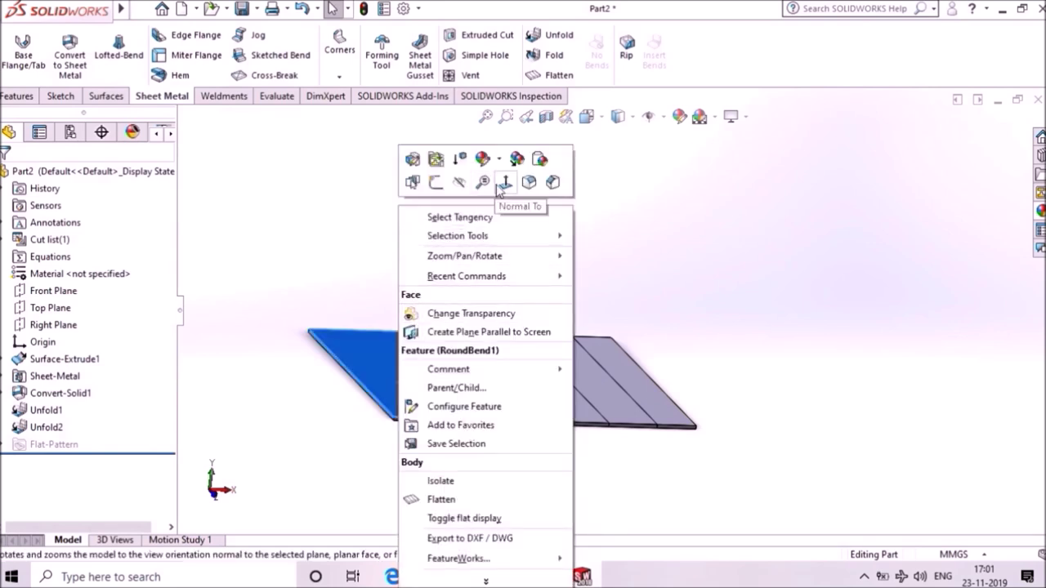
Step: Start Sketch6 on the flat sheet's left face, view it Normal To, and pick Centerline
{"action": "left_click", "coordinate": [435, 182]}
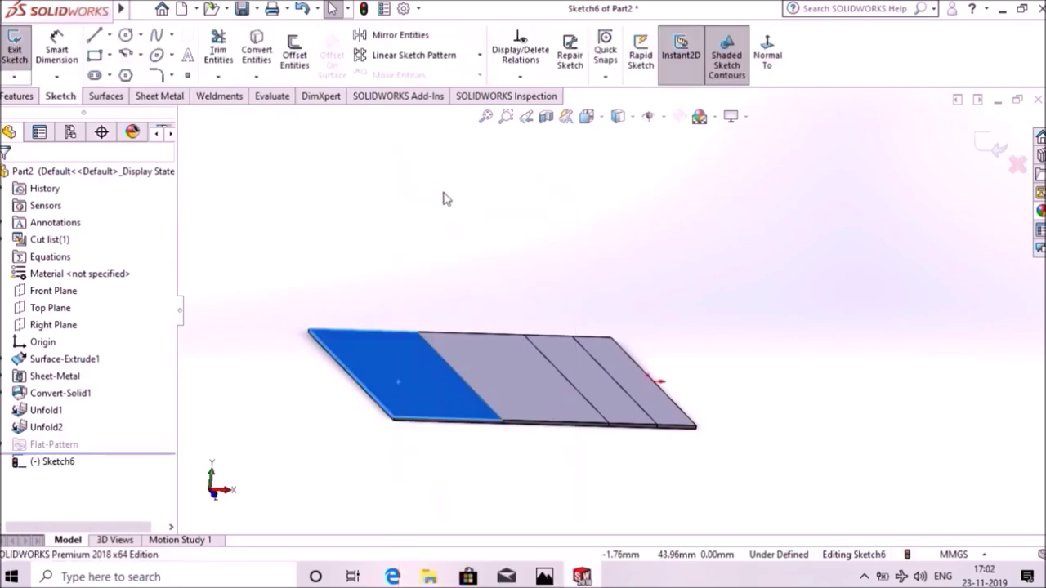
{"action": "left_click", "coordinate": [766, 53]}
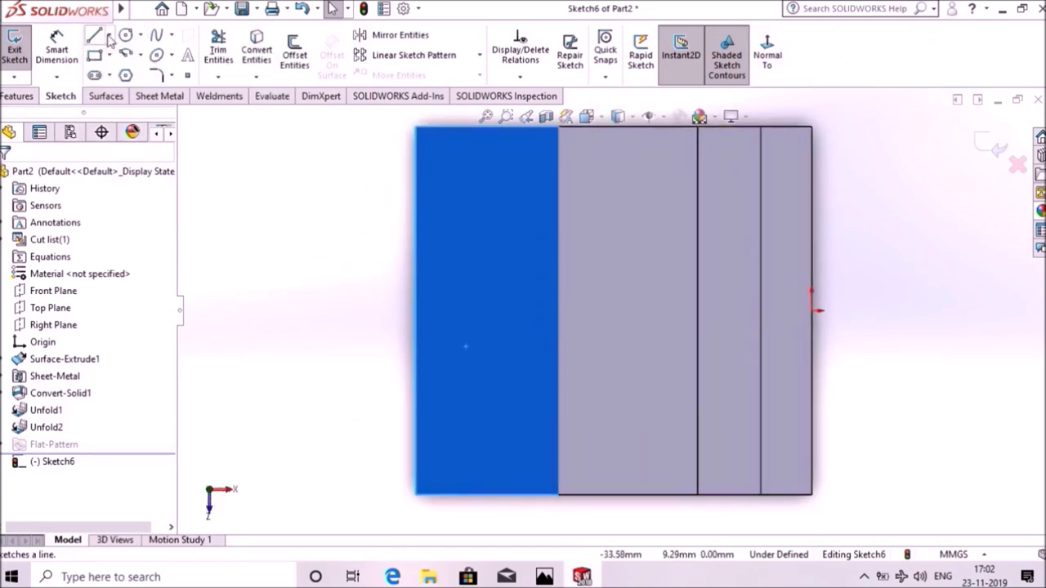
{"action": "left_click", "coordinate": [108, 37]}
{"action": "left_click", "coordinate": [129, 74]}
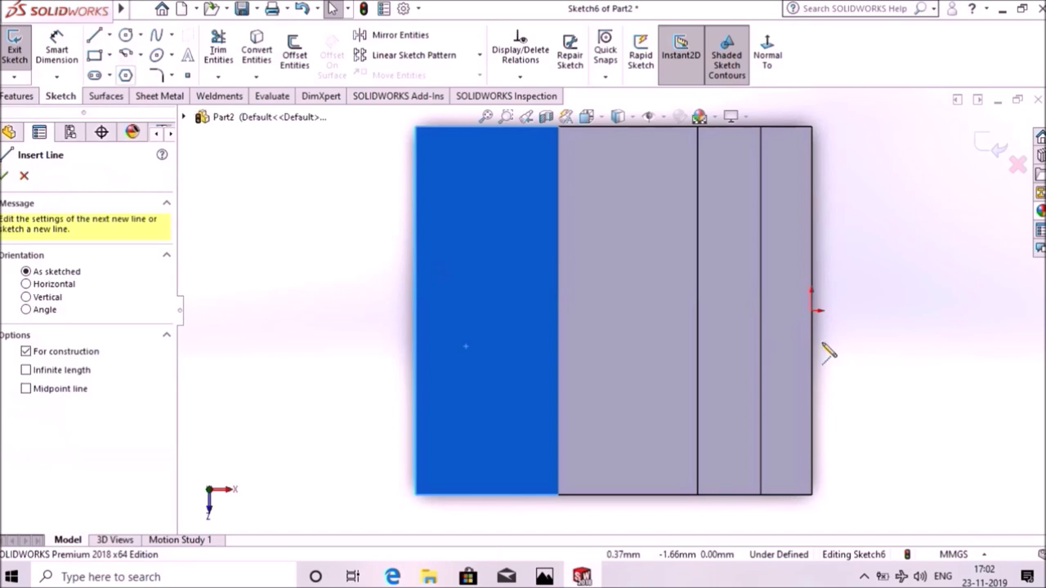
Step: Draw a horizontal centerline across the sheet from its right edge to its left edge
{"action": "left_click", "coordinate": [812, 310]}
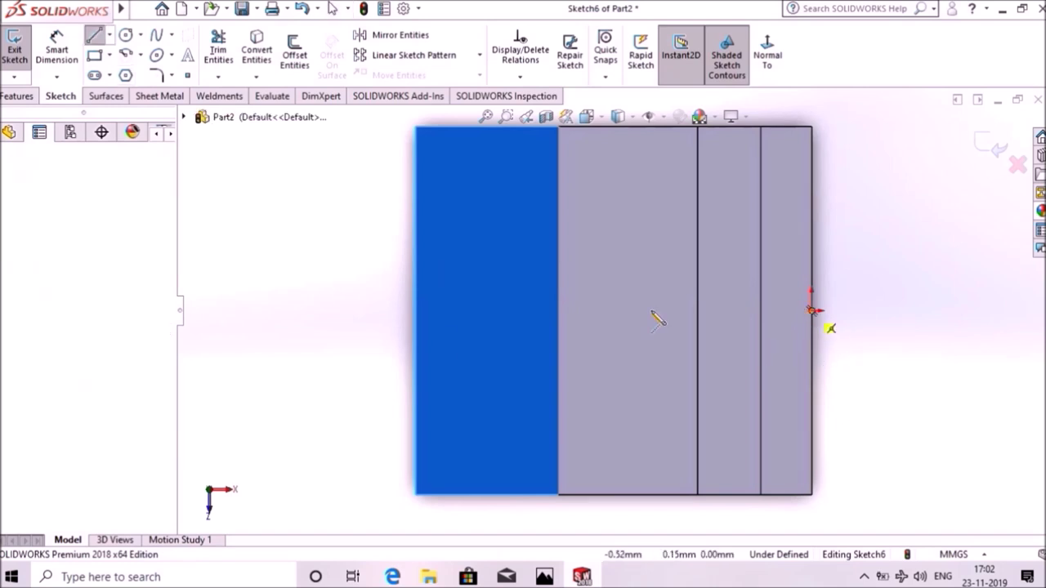
{"action": "left_click", "coordinate": [415, 310]}
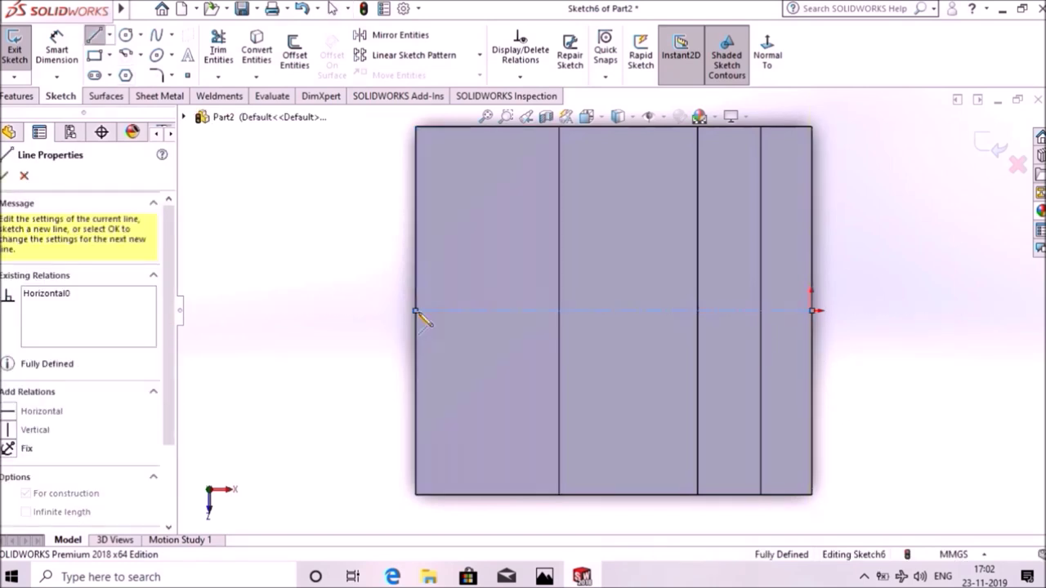
{"action": "right_click", "coordinate": [418, 314]}
{"action": "left_click", "coordinate": [443, 324]}
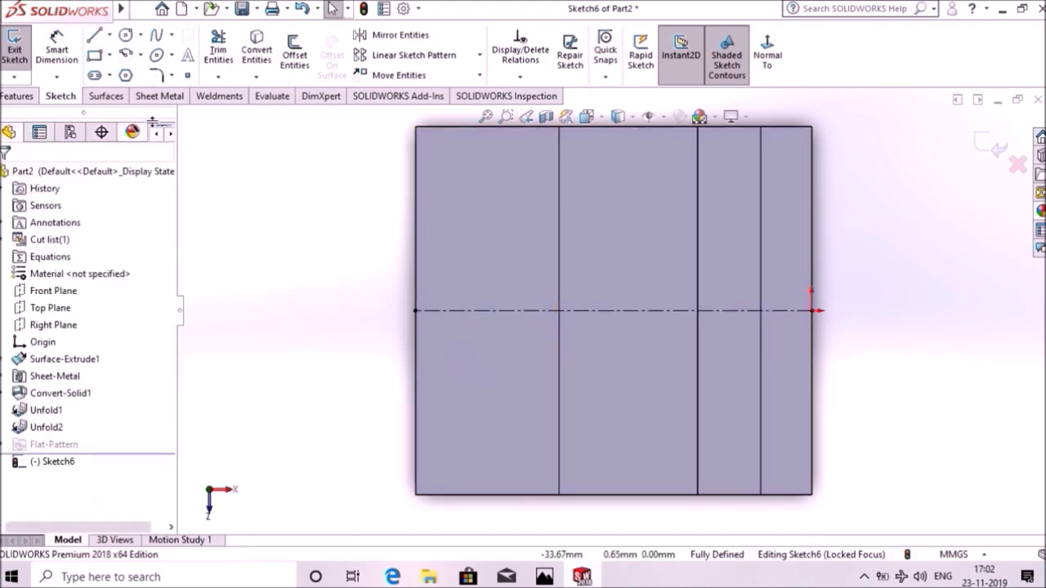
Step: Add a small construction circle above the centerline near the sheet's left end
{"action": "left_click", "coordinate": [125, 34]}
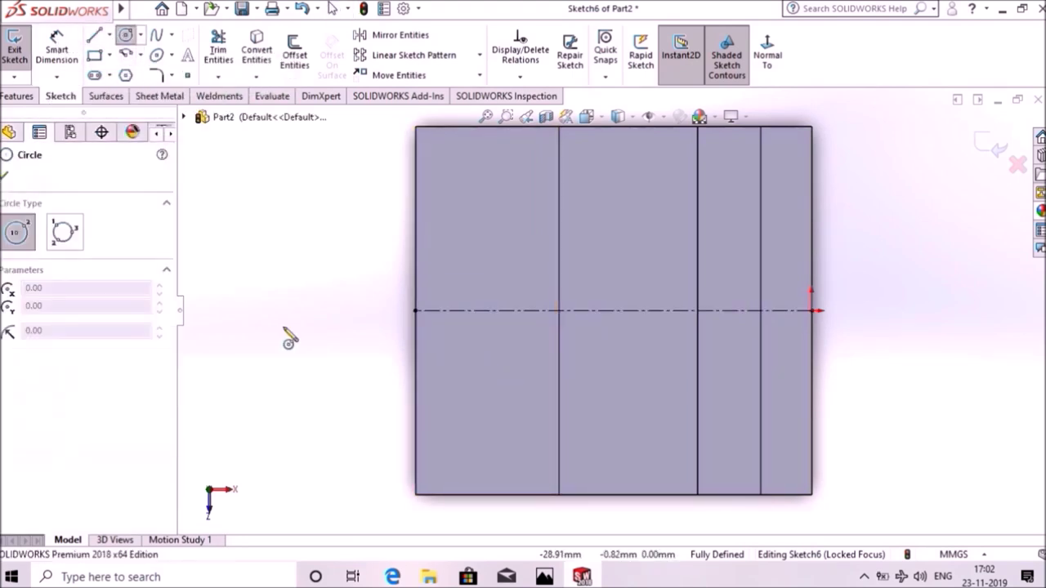
{"action": "left_click", "coordinate": [500, 210]}
{"action": "left_click", "coordinate": [515, 234]}
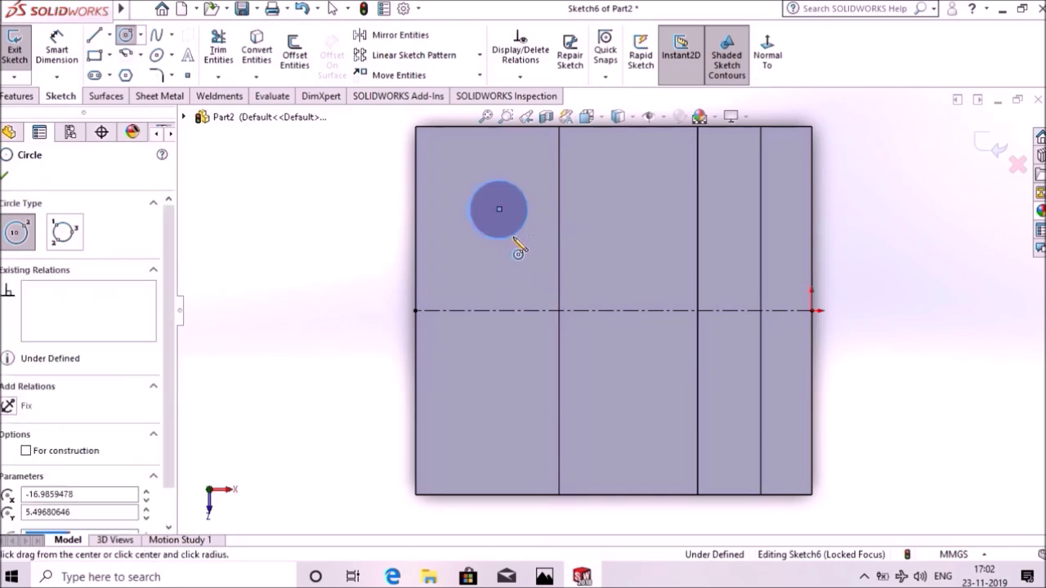
{"action": "left_click", "coordinate": [26, 451]}
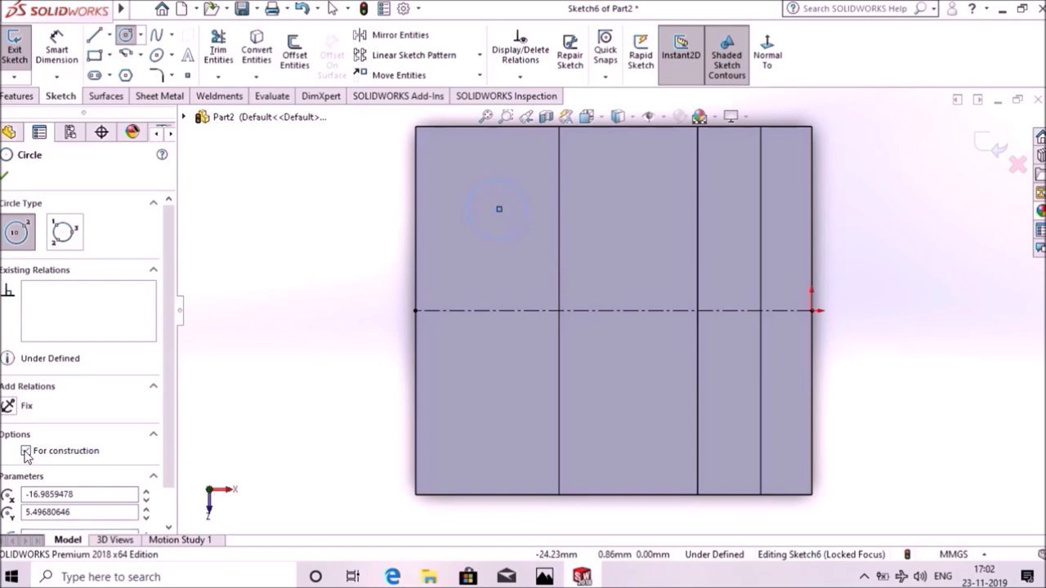
{"action": "left_click", "coordinate": [4, 176]}
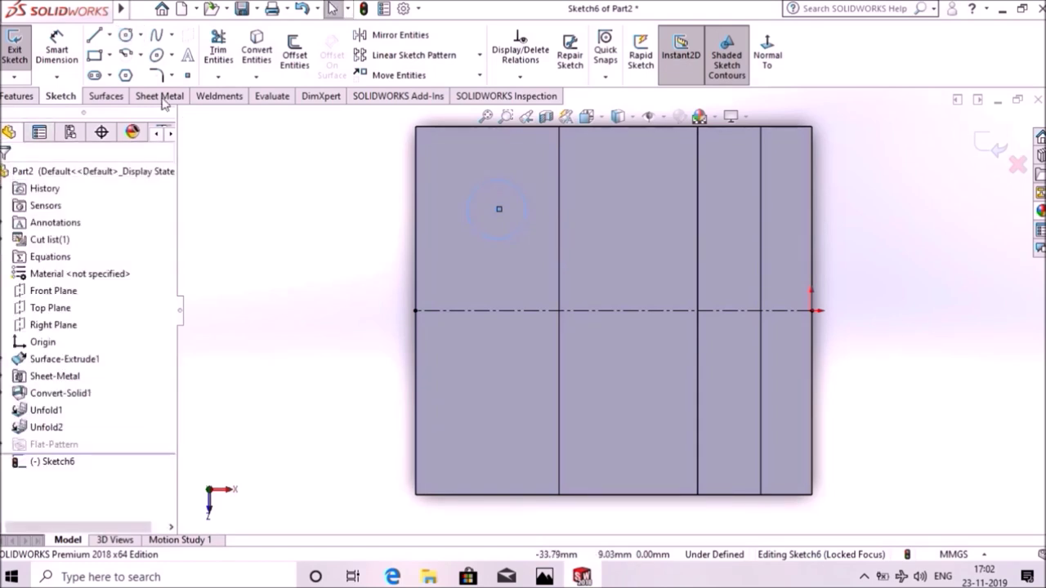
{"action": "left_click", "coordinate": [57, 47]}
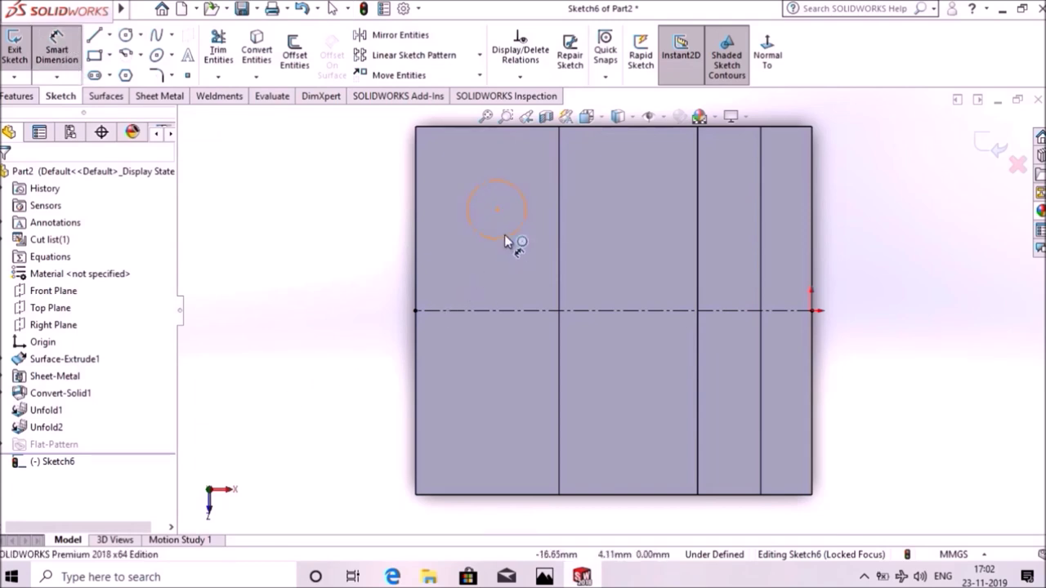
Step: Locate the circle centre 6.00 from the left edge and 4.50 above the centerline
{"action": "left_click", "coordinate": [499, 211]}
{"action": "left_click", "coordinate": [416, 221]}
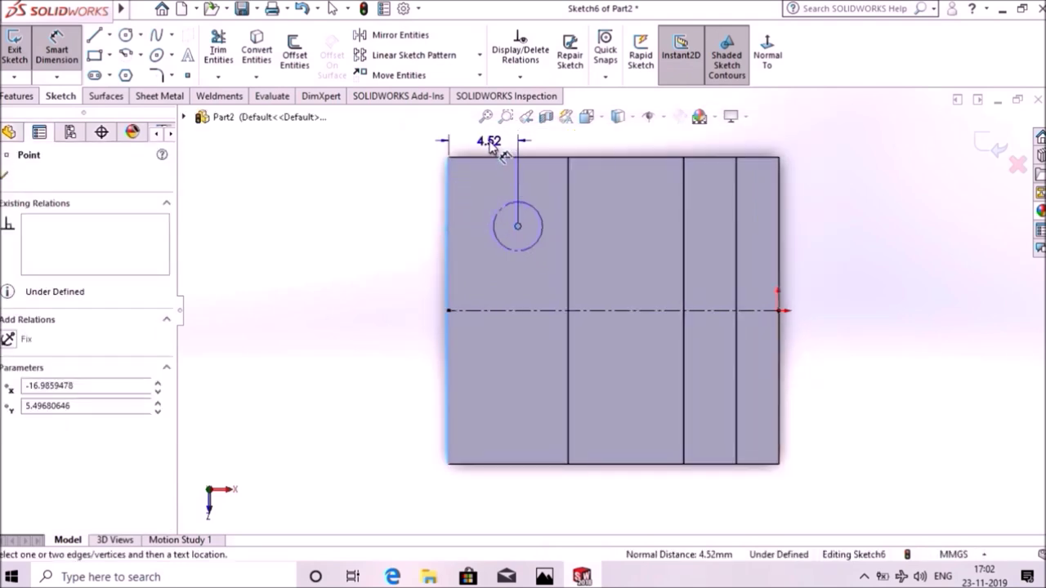
{"action": "left_click", "coordinate": [501, 153]}
{"action": "type", "text": "6"}
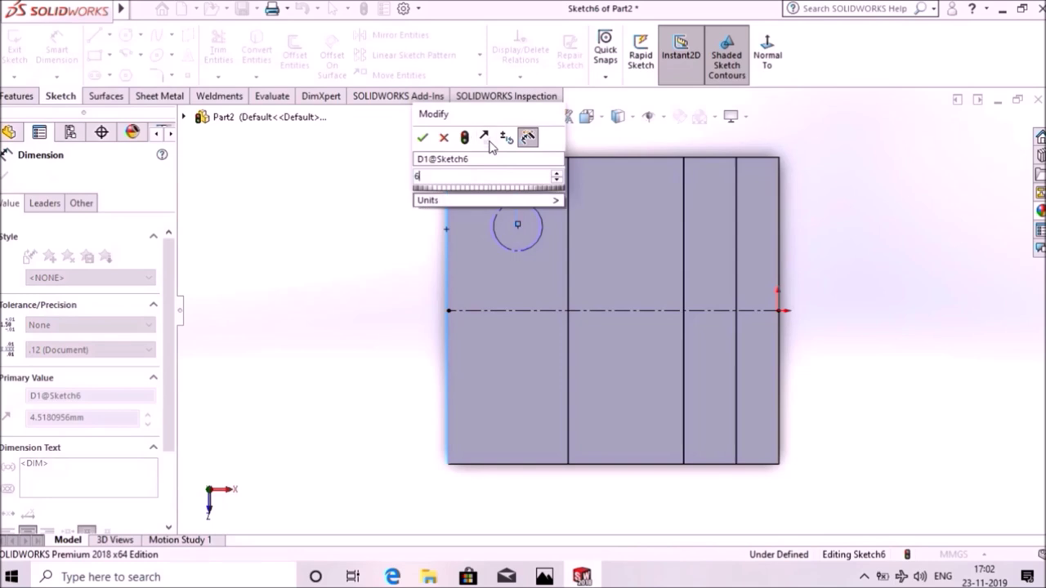
{"action": "left_click", "coordinate": [423, 137]}
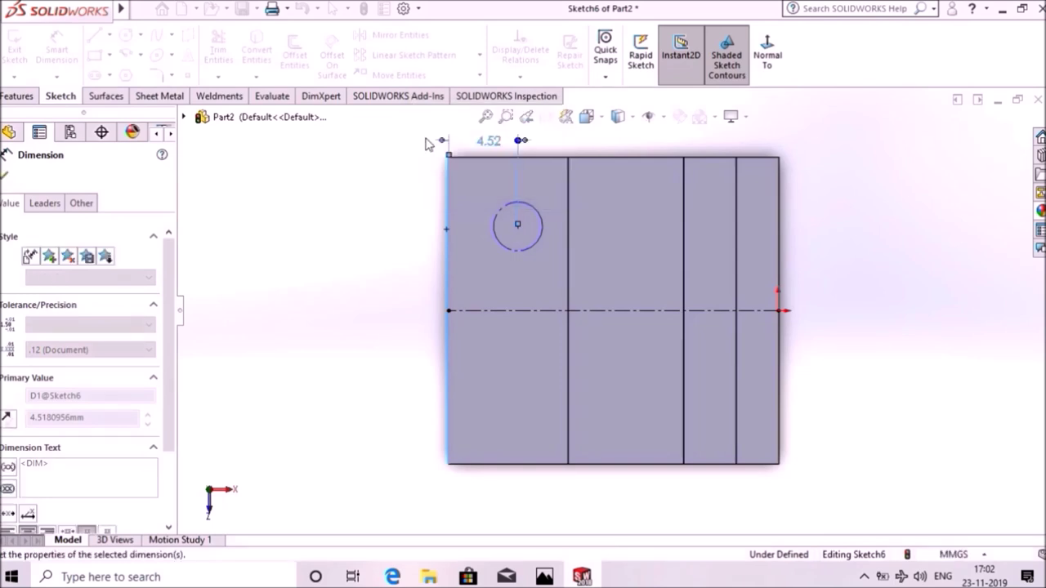
{"action": "left_click", "coordinate": [544, 310]}
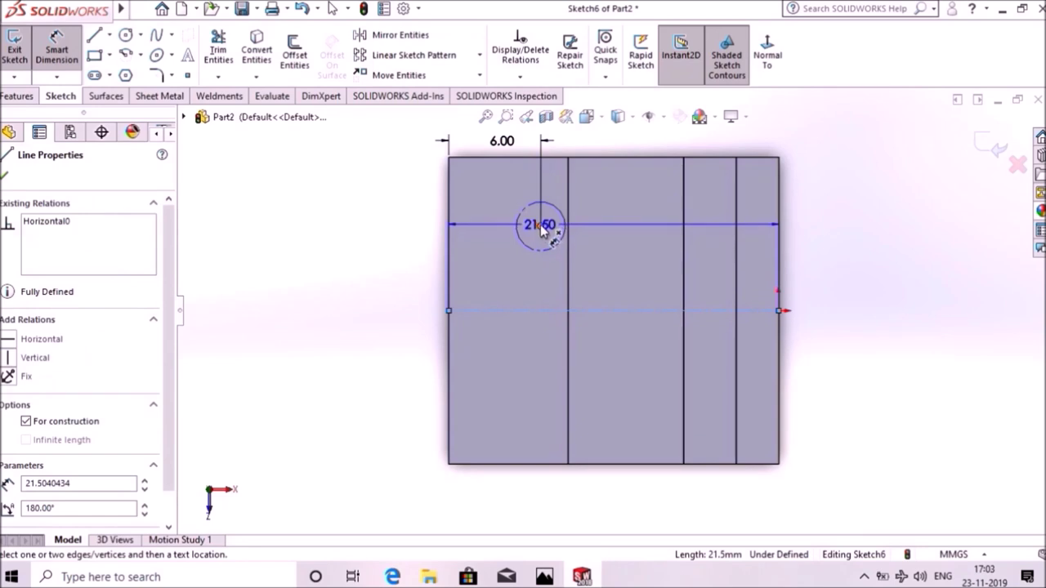
{"action": "left_click", "coordinate": [540, 227]}
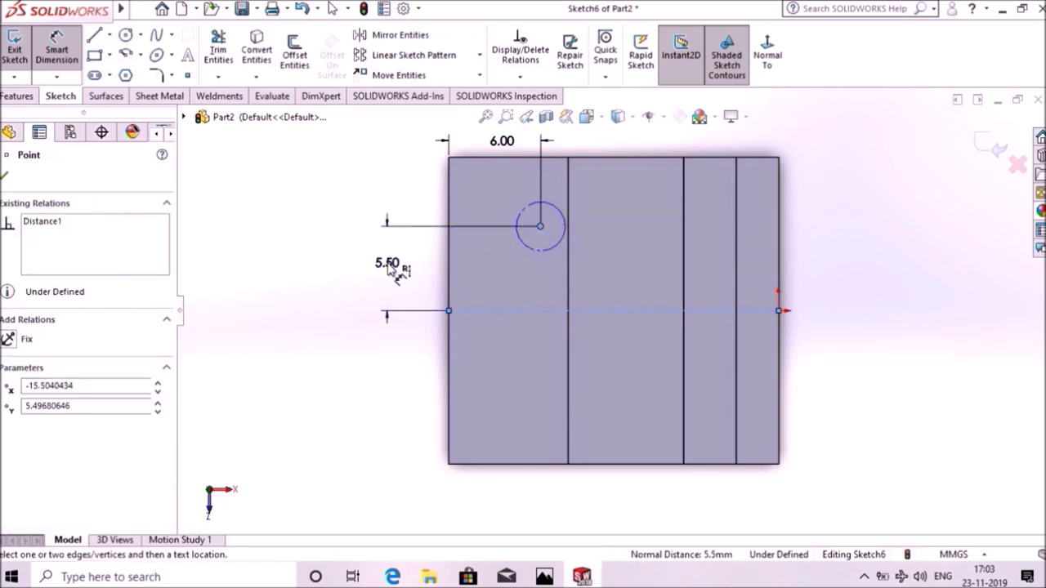
{"action": "left_click", "coordinate": [390, 270]}
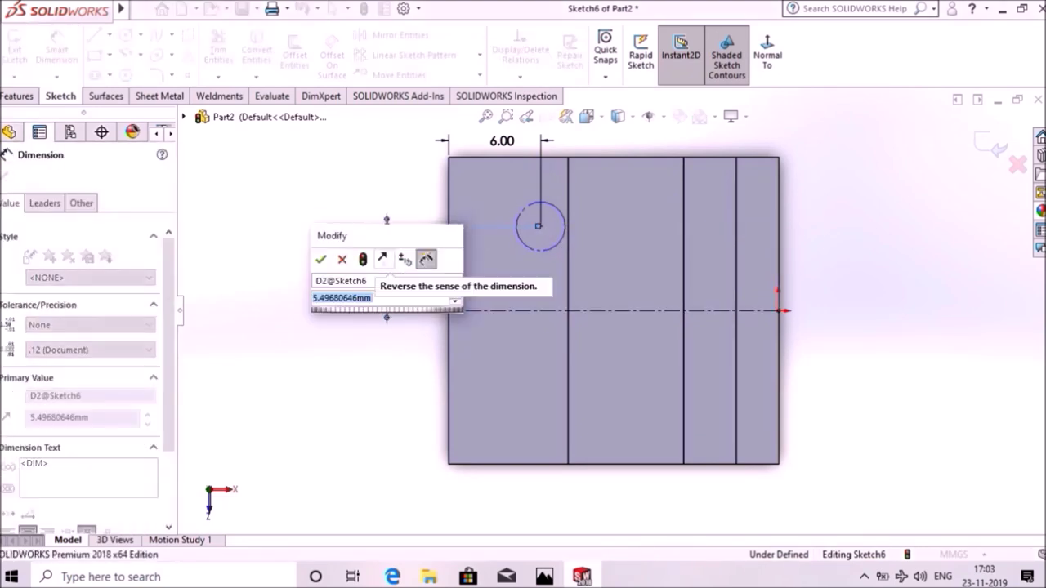
{"action": "type", "text": "4.50"}
{"action": "left_click", "coordinate": [322, 260]}
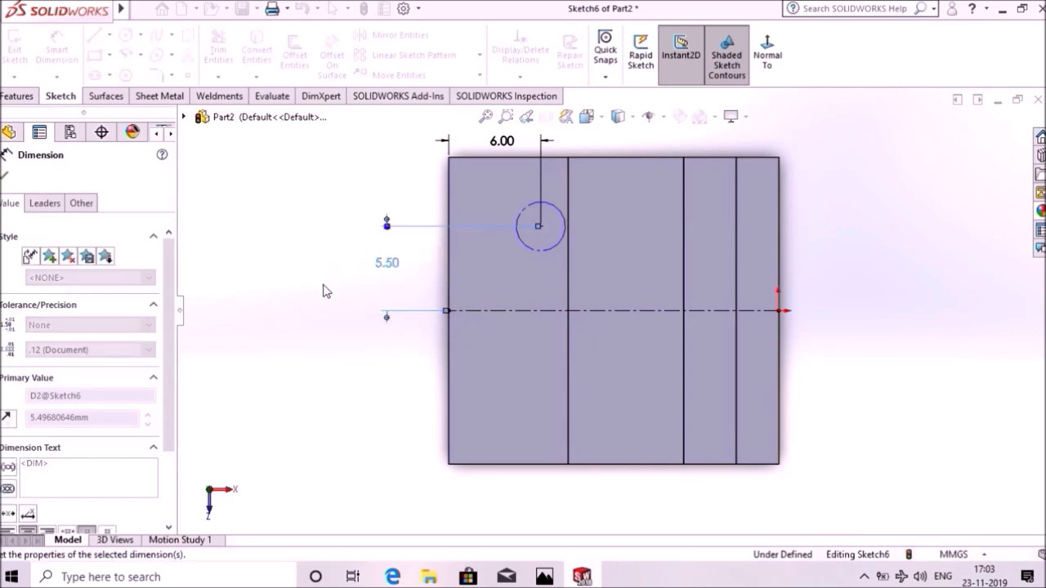
Step: Set the circle diameter to 2.00 and move the 4.50 dimension to the part's right
{"action": "left_click", "coordinate": [566, 258]}
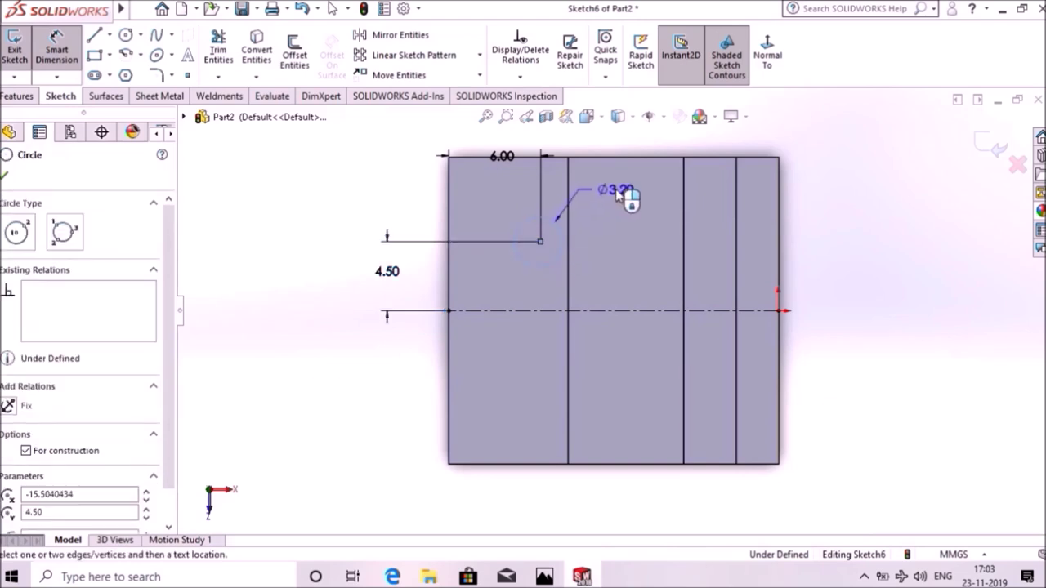
{"action": "left_click", "coordinate": [625, 197]}
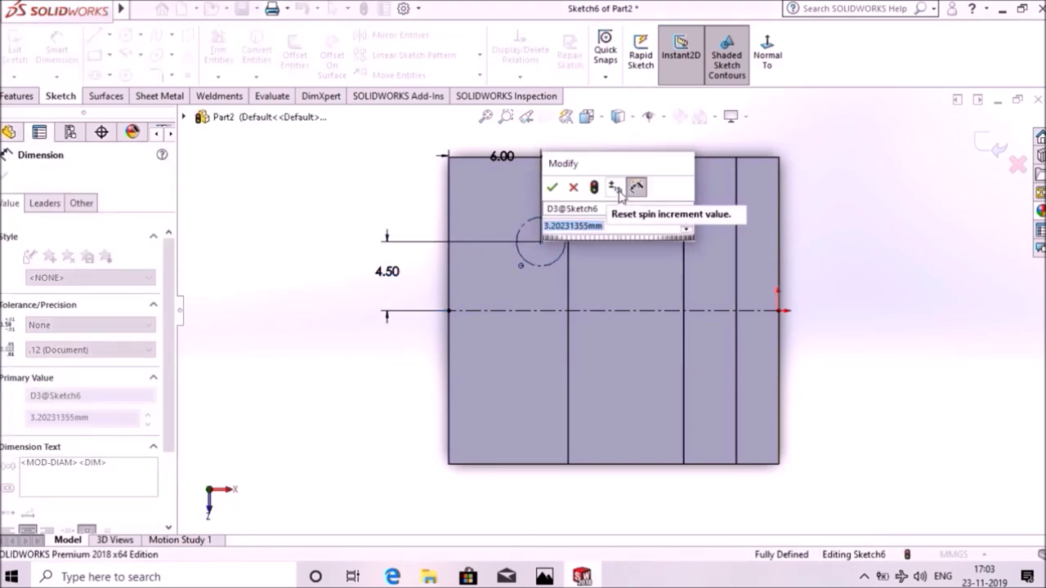
{"action": "type", "text": "2"}
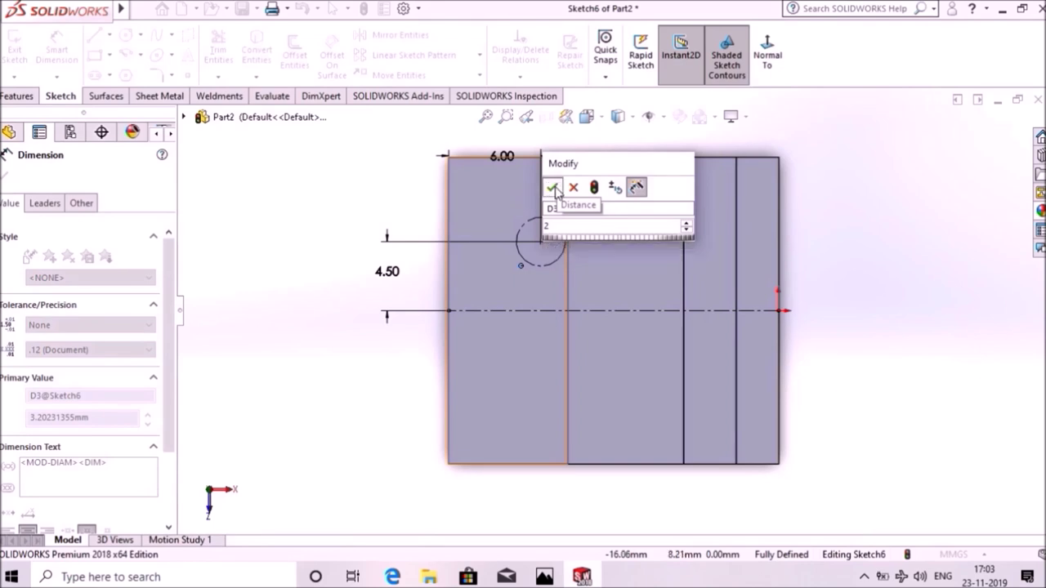
{"action": "left_click", "coordinate": [554, 187]}
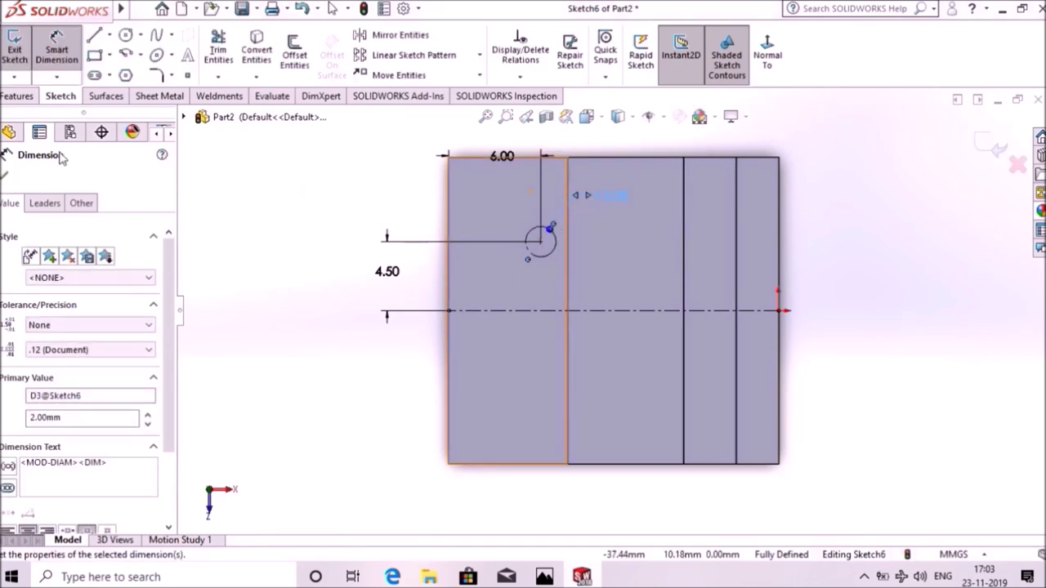
{"action": "left_click", "coordinate": [6, 174]}
{"action": "left_click_drag", "start_coordinate": [388, 272], "coordinate": [860, 281]}
{"action": "left_click", "coordinate": [861, 282]}
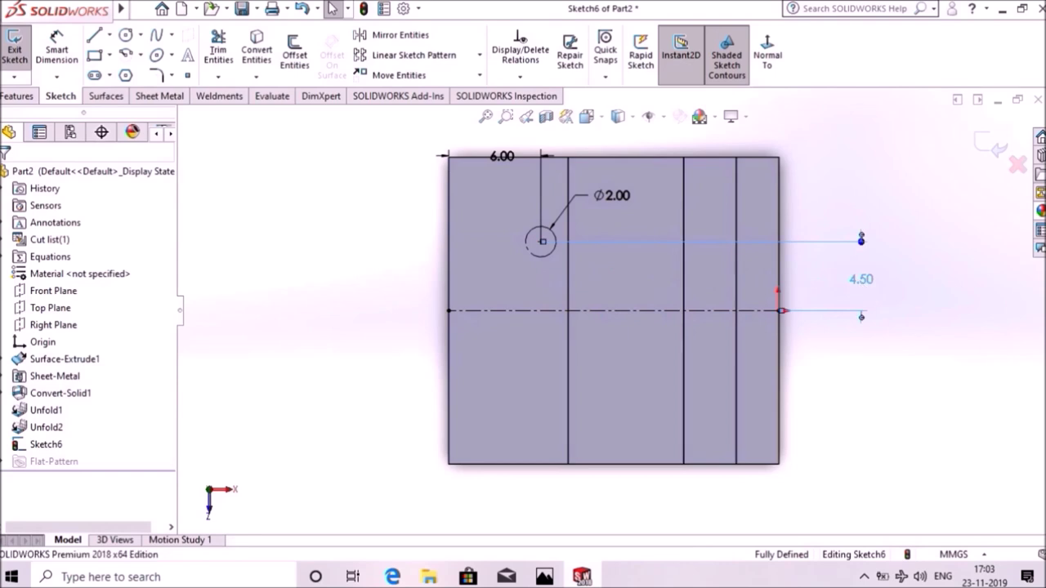
Step: Draw a line chain up the left edge, diagonally down, tangent-arcing around the circle, then back to the centerline
{"action": "left_click", "coordinate": [94, 38]}
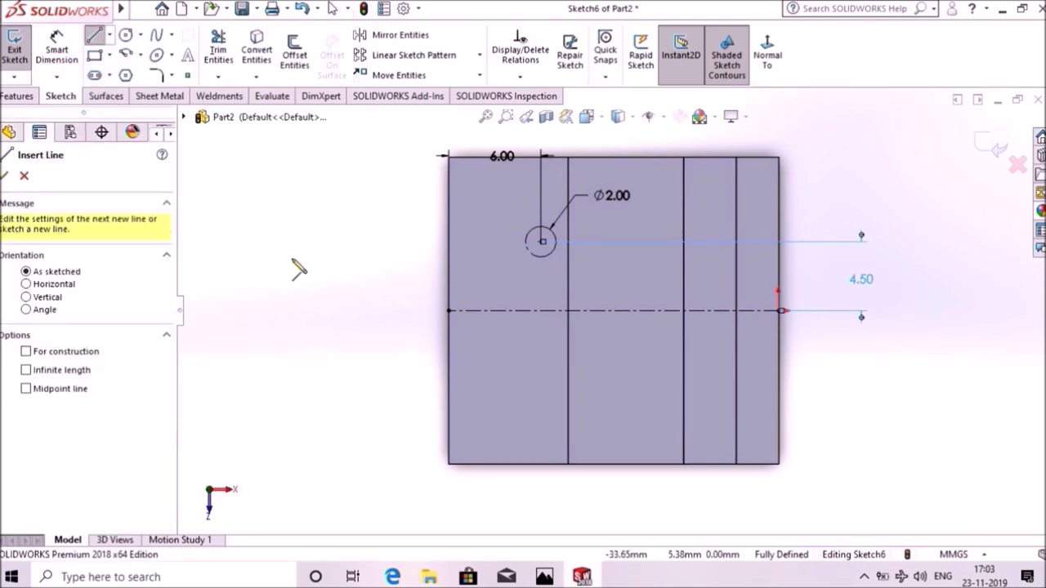
{"action": "left_click", "coordinate": [448, 311]}
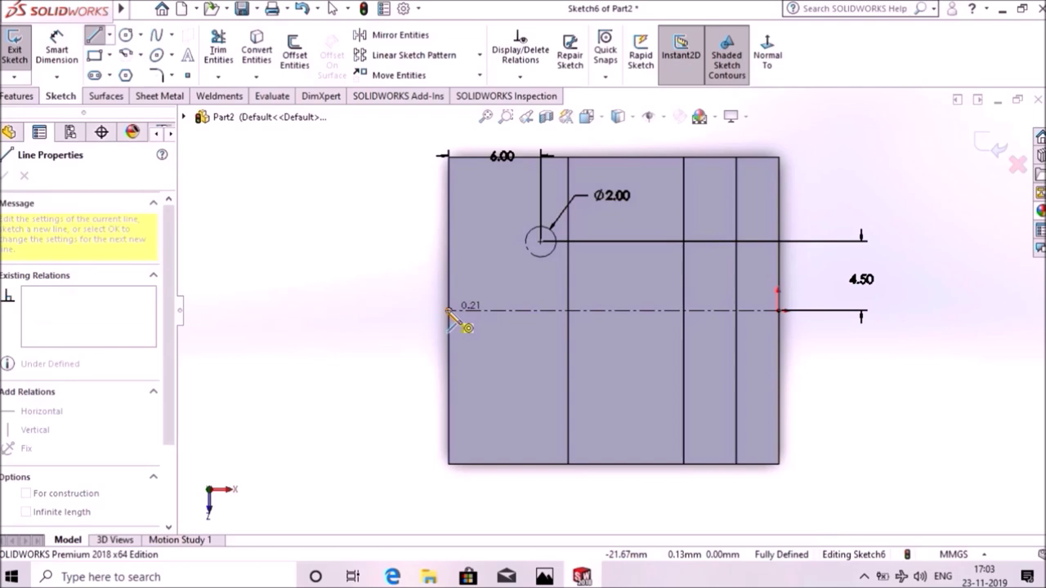
{"action": "left_click", "coordinate": [449, 223]}
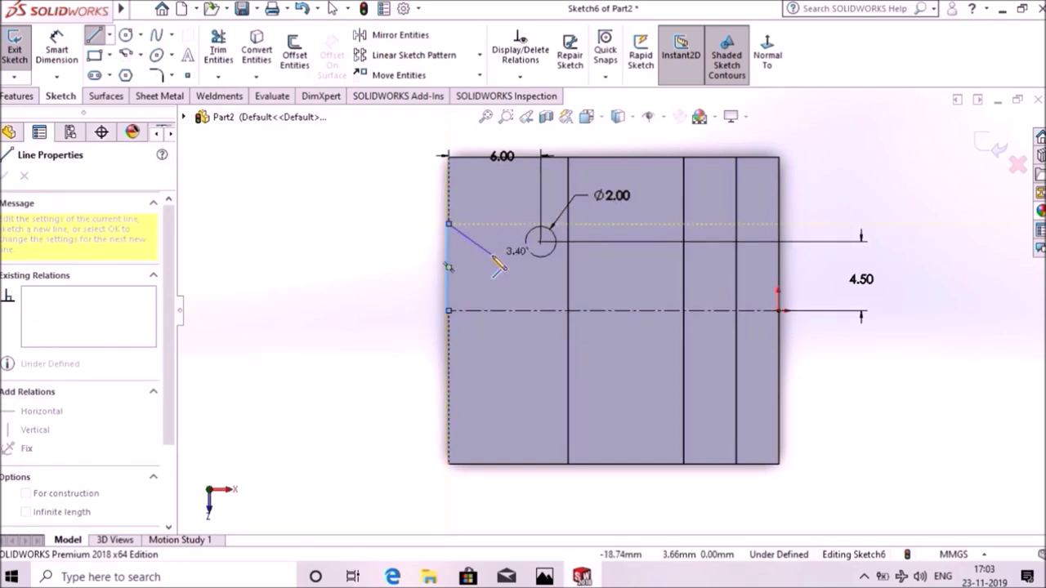
{"action": "left_click", "coordinate": [491, 254]}
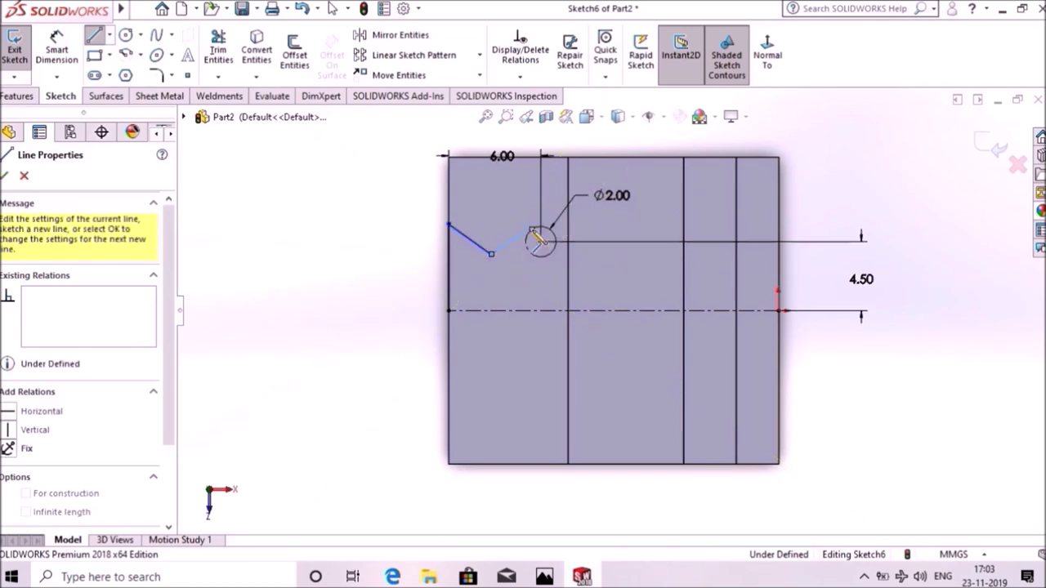
{"action": "right_click", "coordinate": [535, 233]}
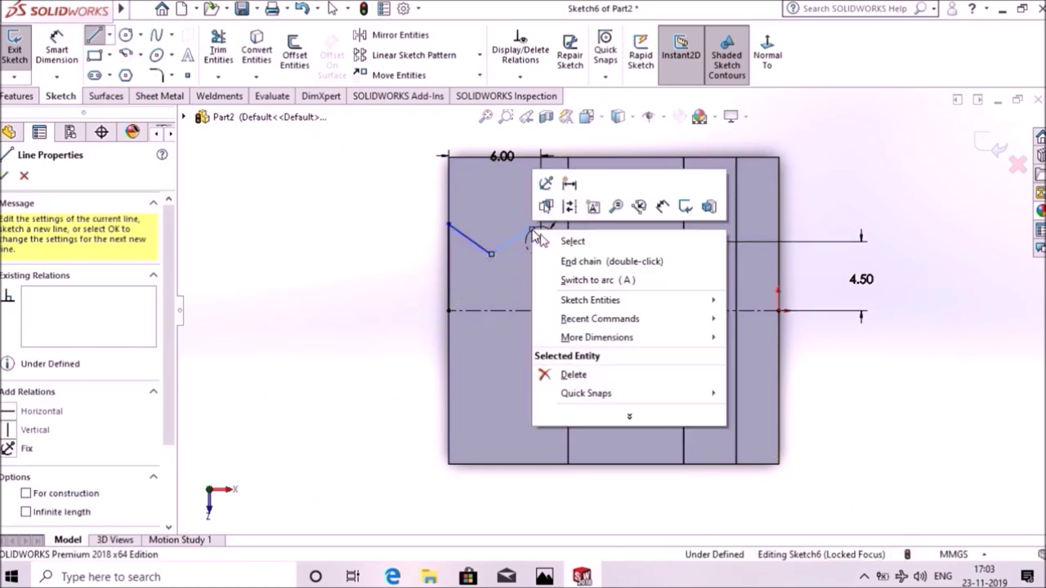
{"action": "left_click", "coordinate": [572, 280]}
{"action": "scroll", "coordinate": [541, 235], "scroll_direction": "down", "scroll_amount": 2}
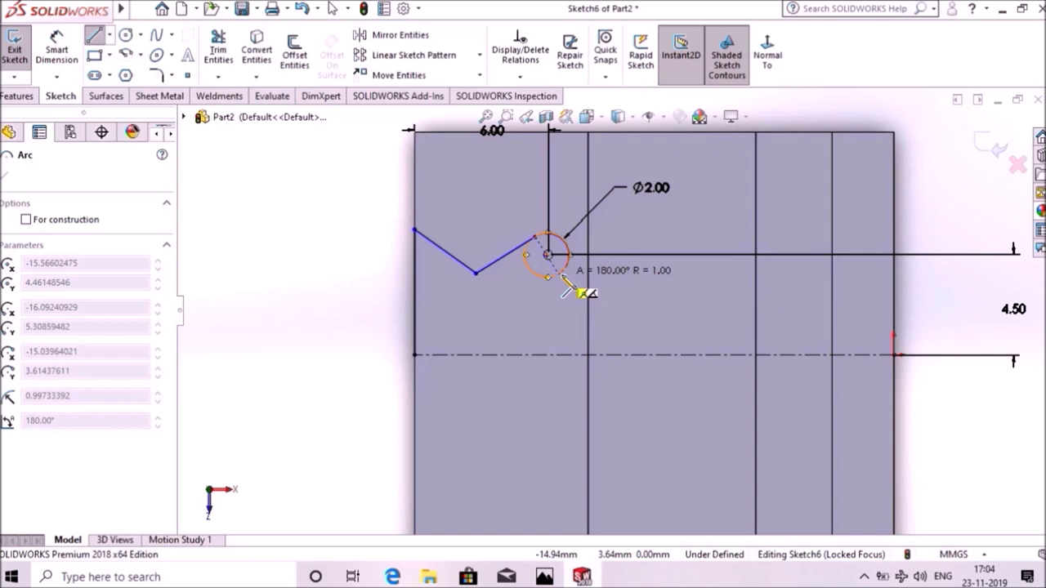
{"action": "left_click", "coordinate": [566, 285]}
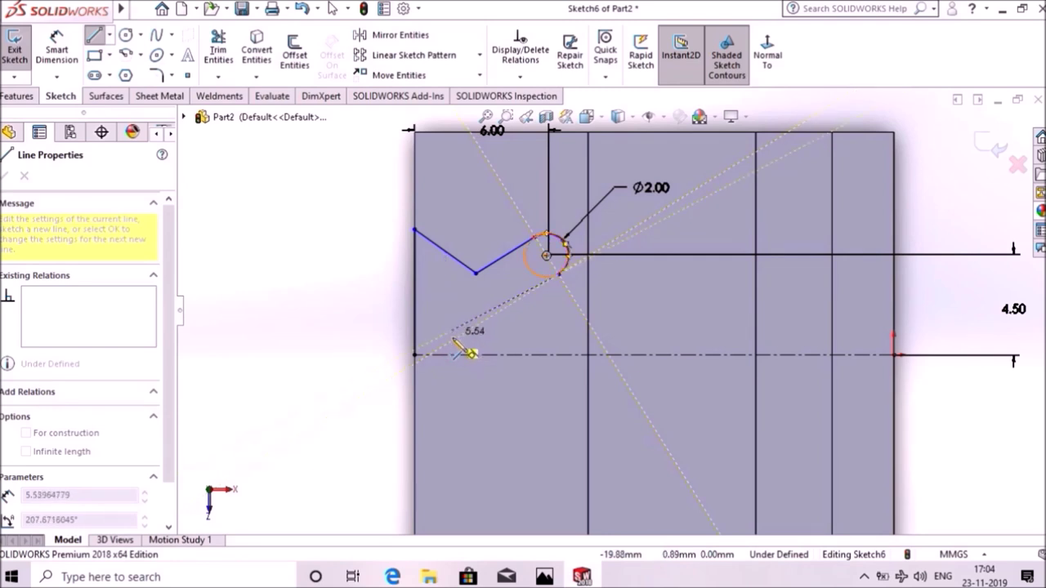
{"action": "left_click", "coordinate": [453, 340]}
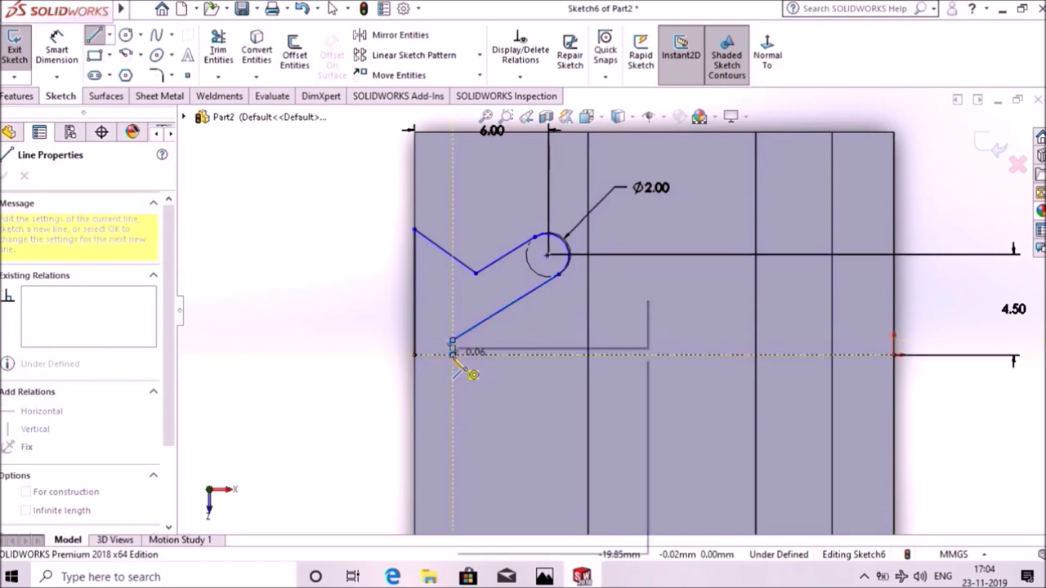
{"action": "right_click", "coordinate": [454, 358]}
{"action": "left_click", "coordinate": [479, 369]}
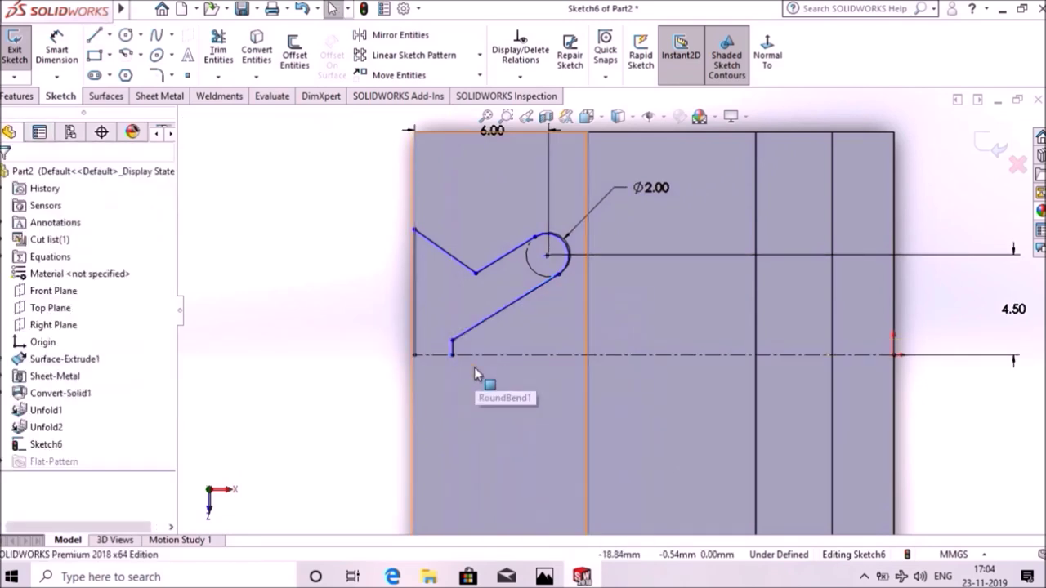
Step: Dimension the left vertical line 5.00 and the V's lower point 3.00 from the left edge
{"action": "left_click", "coordinate": [59, 49]}
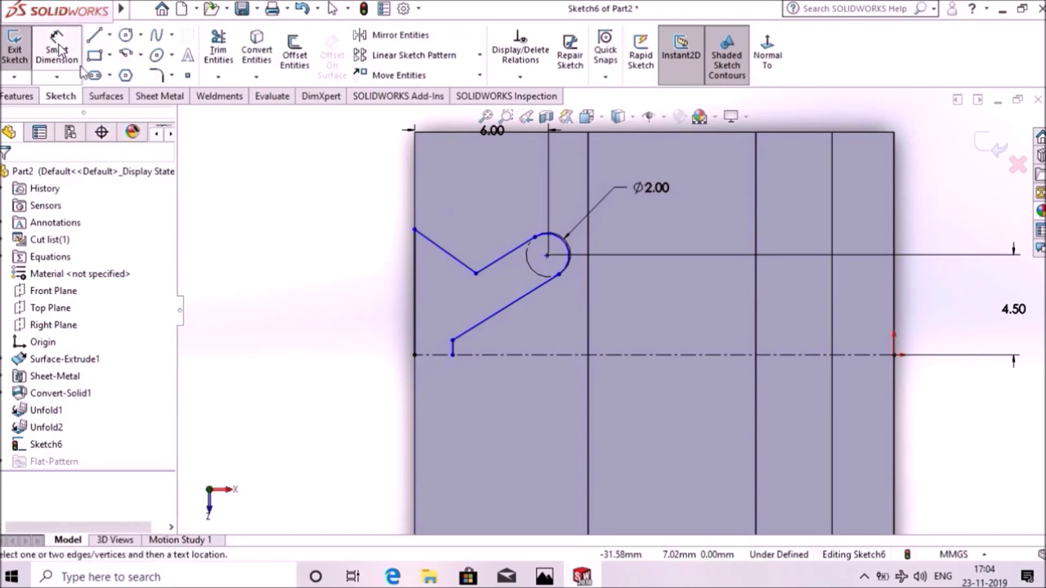
{"action": "left_click", "coordinate": [357, 309]}
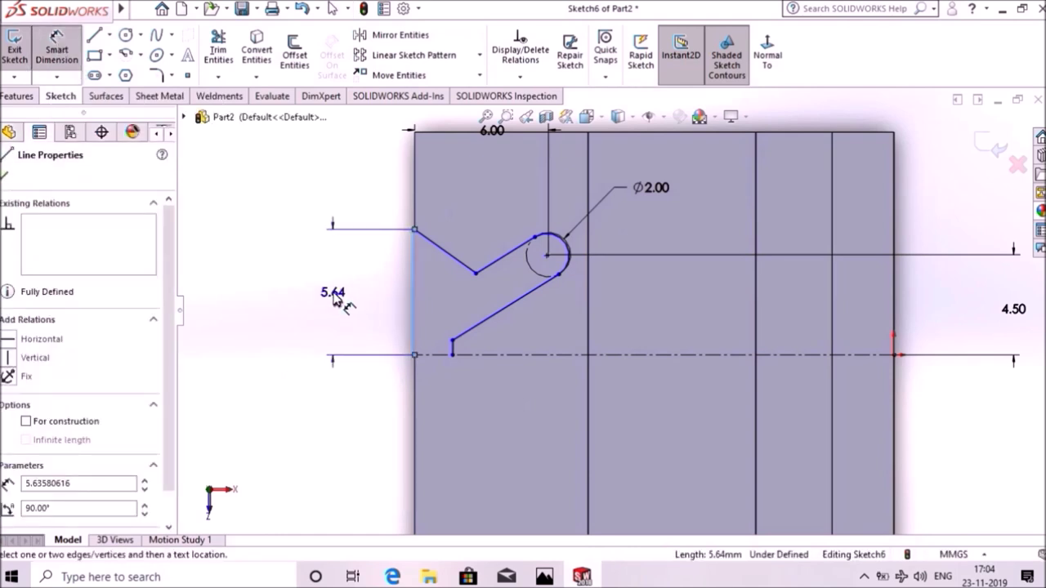
{"action": "left_click", "coordinate": [334, 299]}
{"action": "type", "text": "5"}
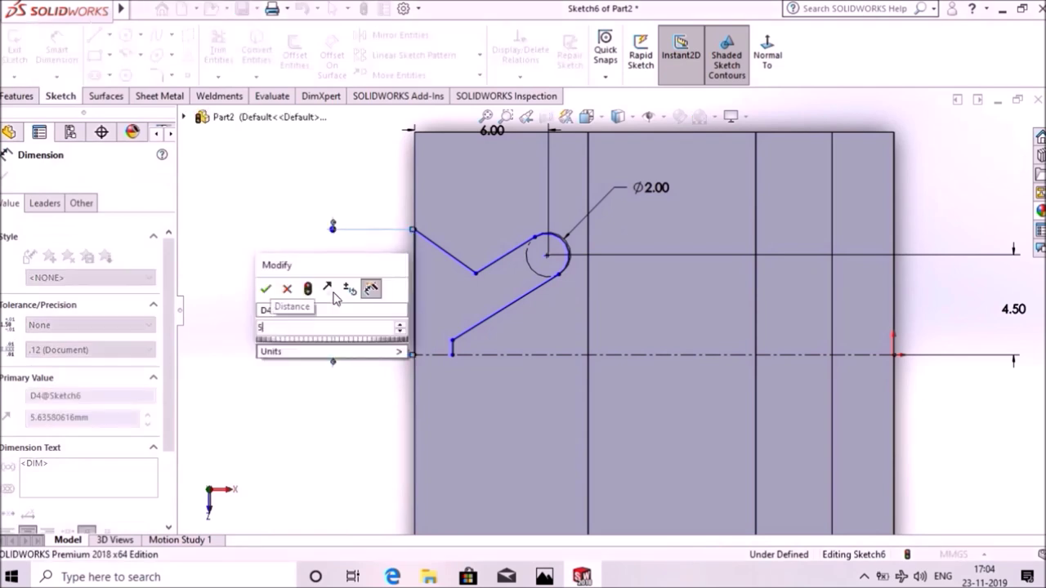
{"action": "key", "text": "Return"}
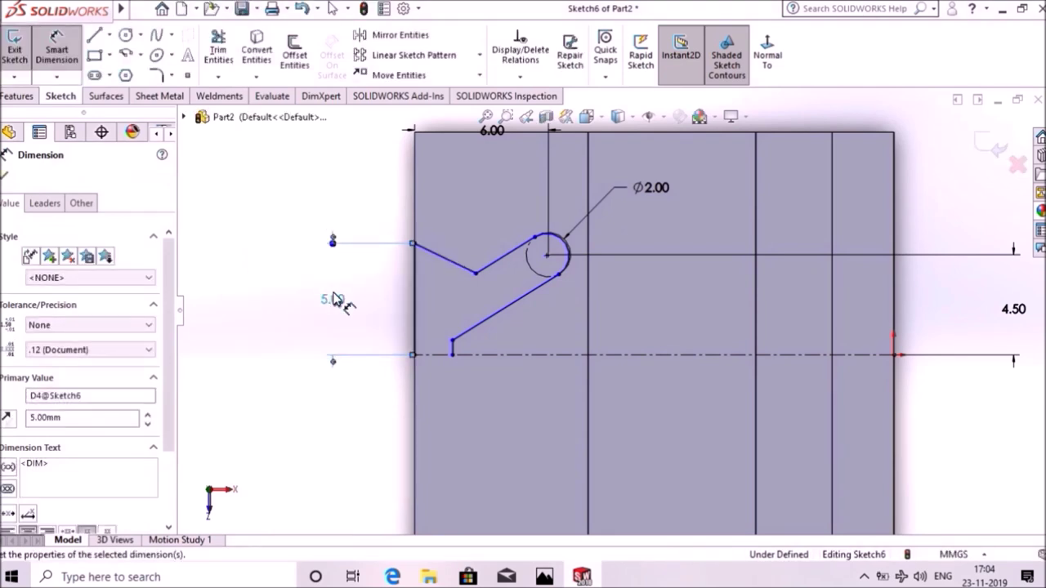
{"action": "left_click", "coordinate": [476, 273]}
{"action": "left_click", "coordinate": [415, 284]}
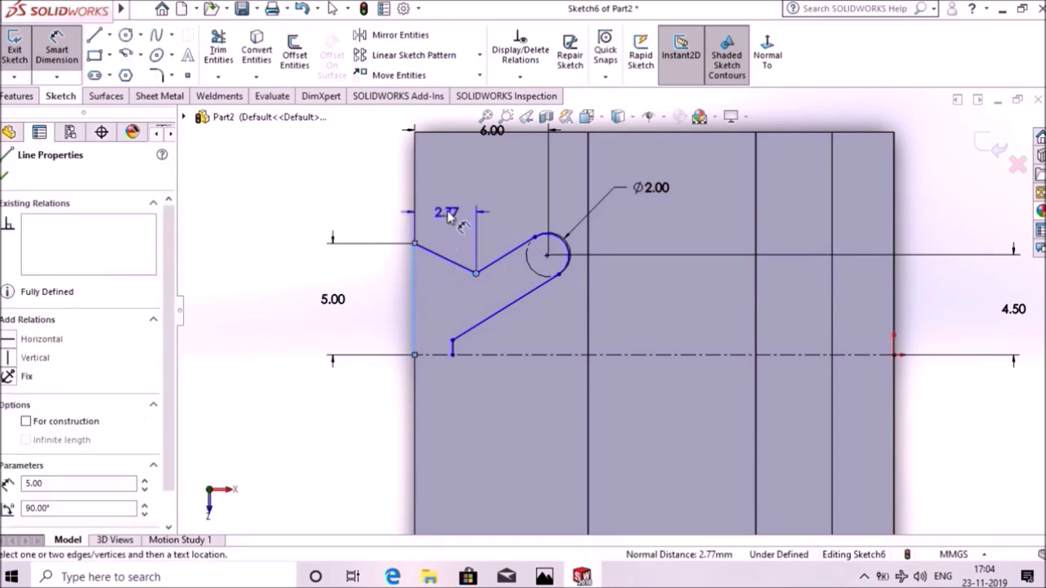
{"action": "left_click", "coordinate": [448, 217]}
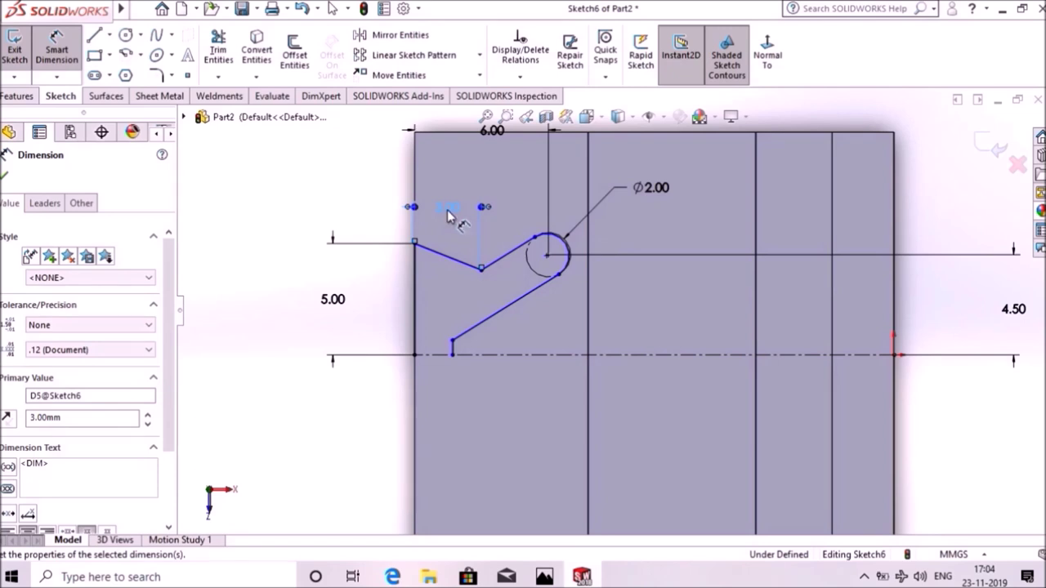
Step: Dimension the short vertical line to 1.29
{"action": "left_click", "coordinate": [454, 350]}
{"action": "key", "text": "Escape"}
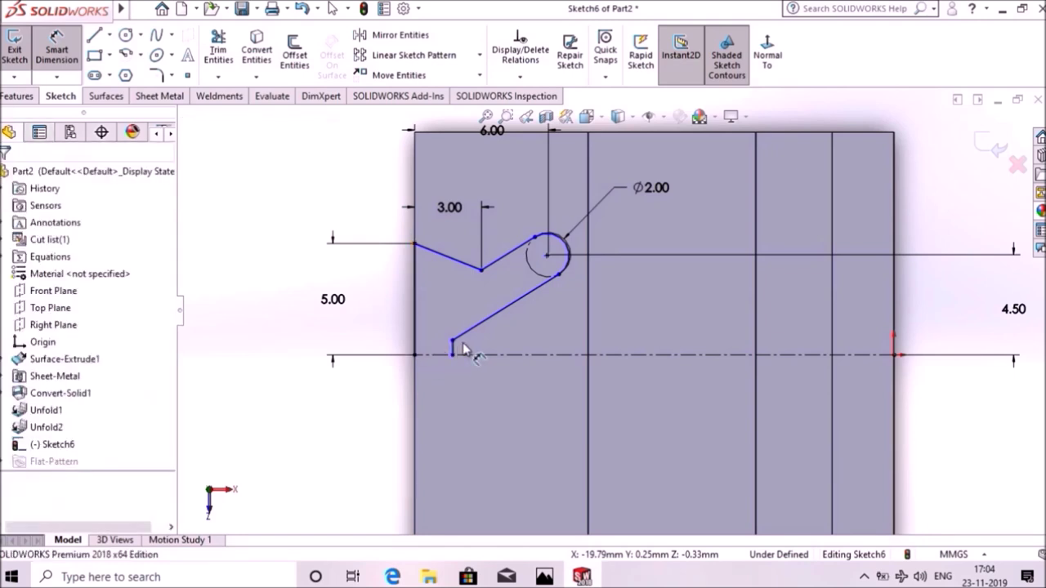
{"action": "left_click", "coordinate": [448, 349]}
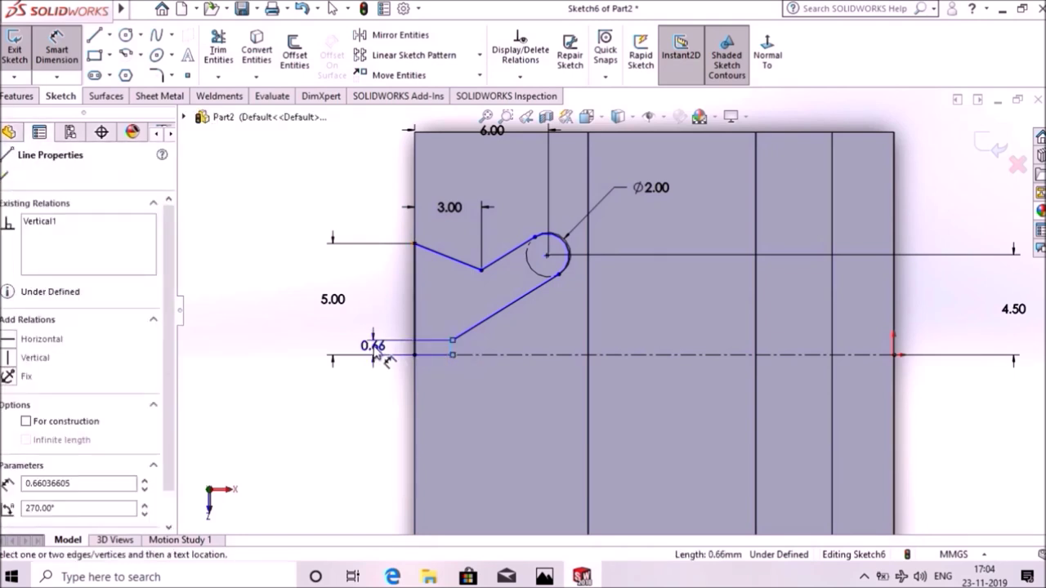
{"action": "left_click", "coordinate": [374, 347]}
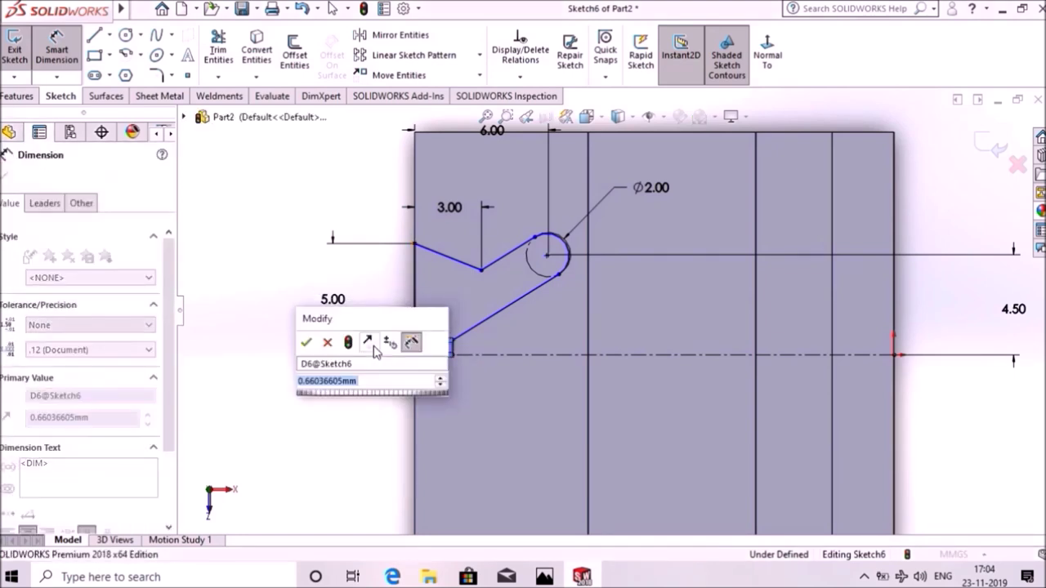
{"action": "type", "text": "1.29"}
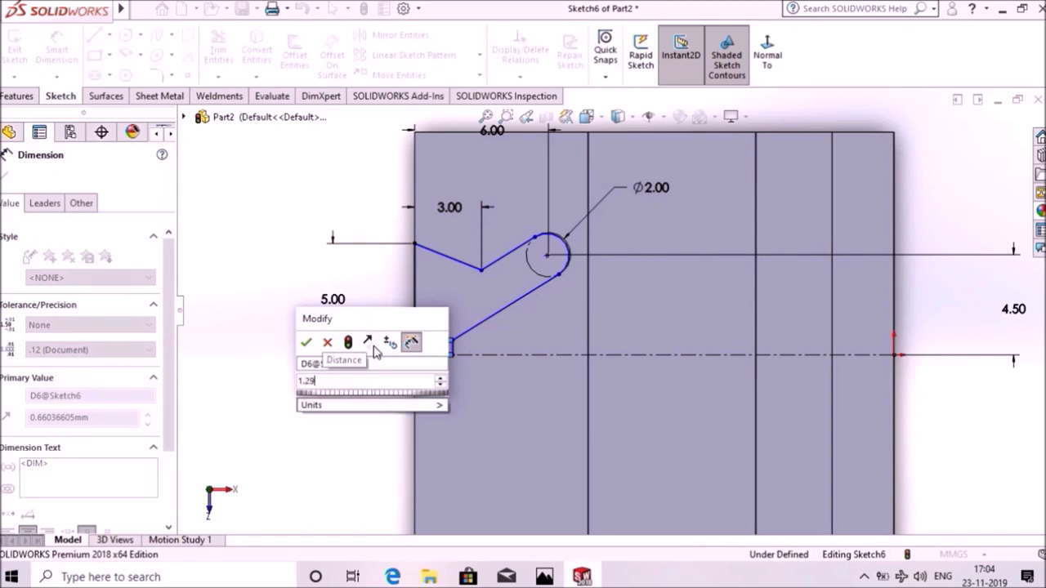
{"action": "key", "text": "Return"}
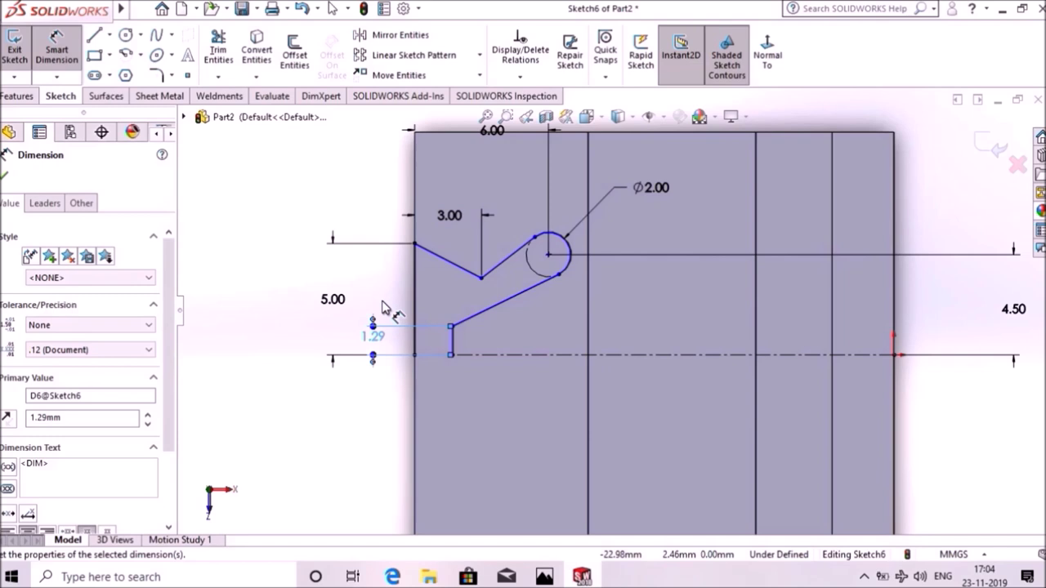
{"action": "left_click", "coordinate": [4, 178]}
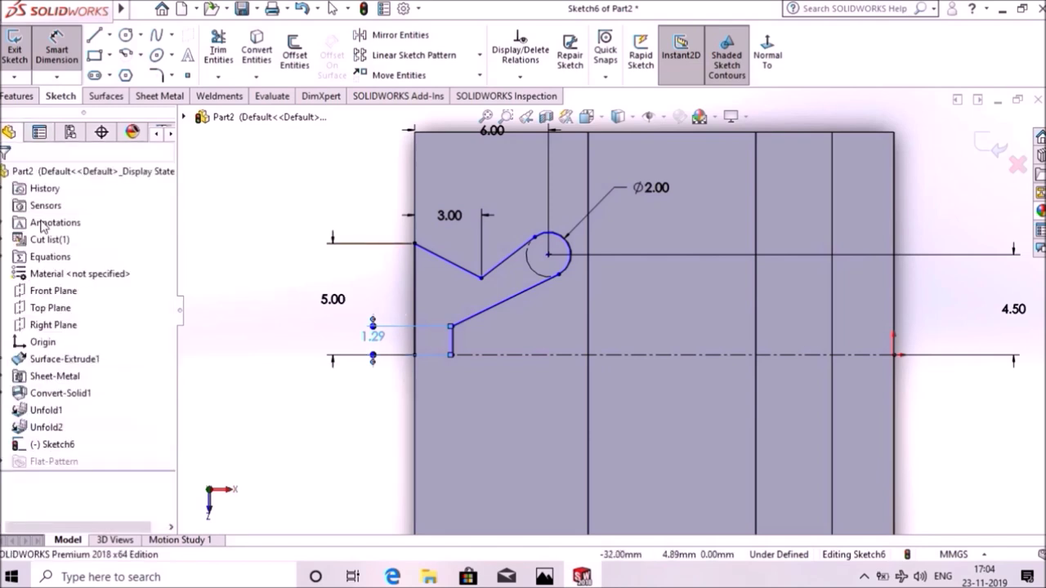
Step: Add a 0.50 offset dimension between the V's lower point and the short vertical line
{"action": "left_click", "coordinate": [56, 49]}
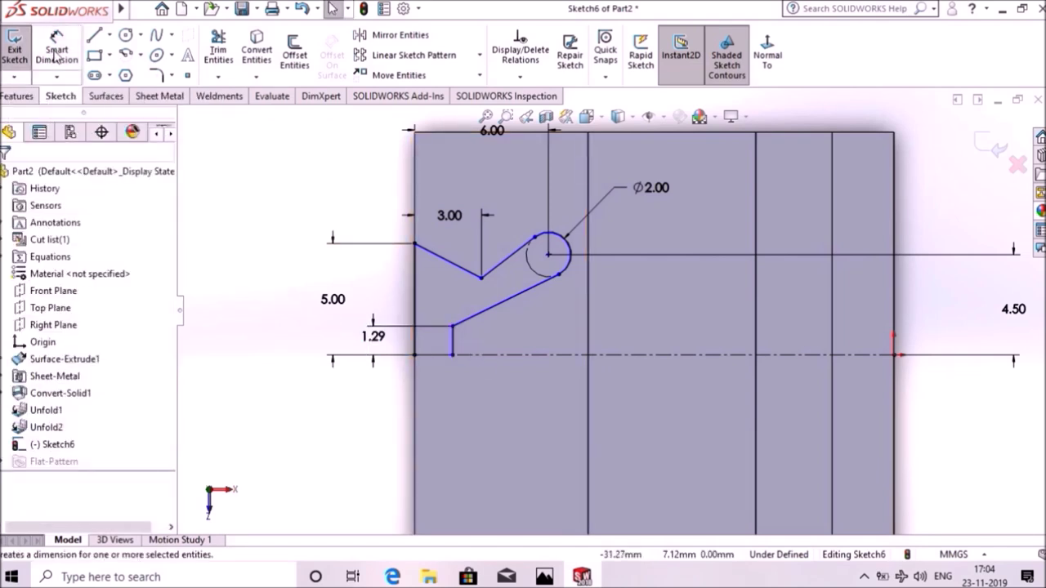
{"action": "left_click", "coordinate": [483, 279]}
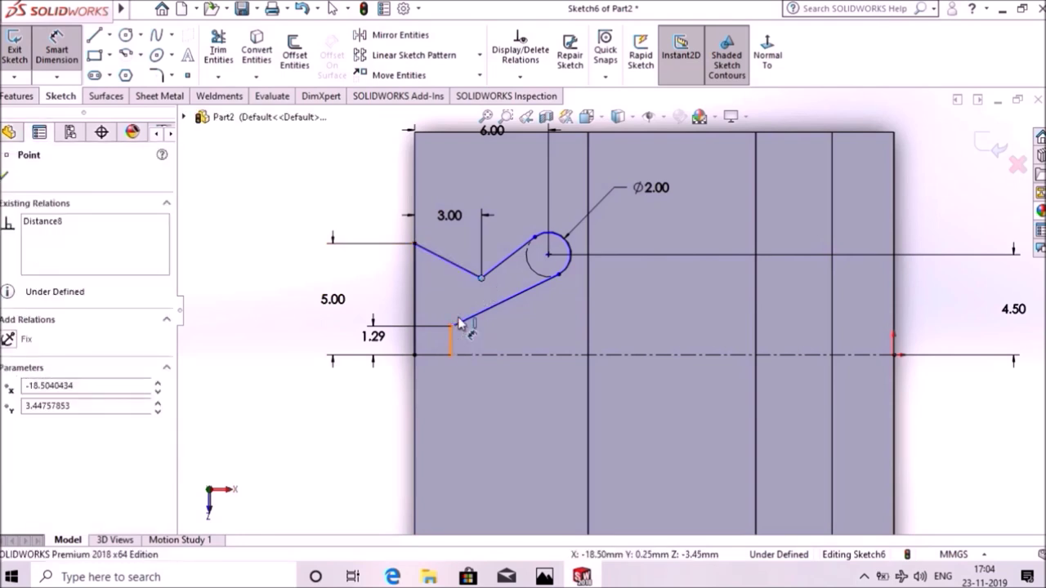
{"action": "left_click", "coordinate": [456, 330]}
{"action": "left_click", "coordinate": [464, 302]}
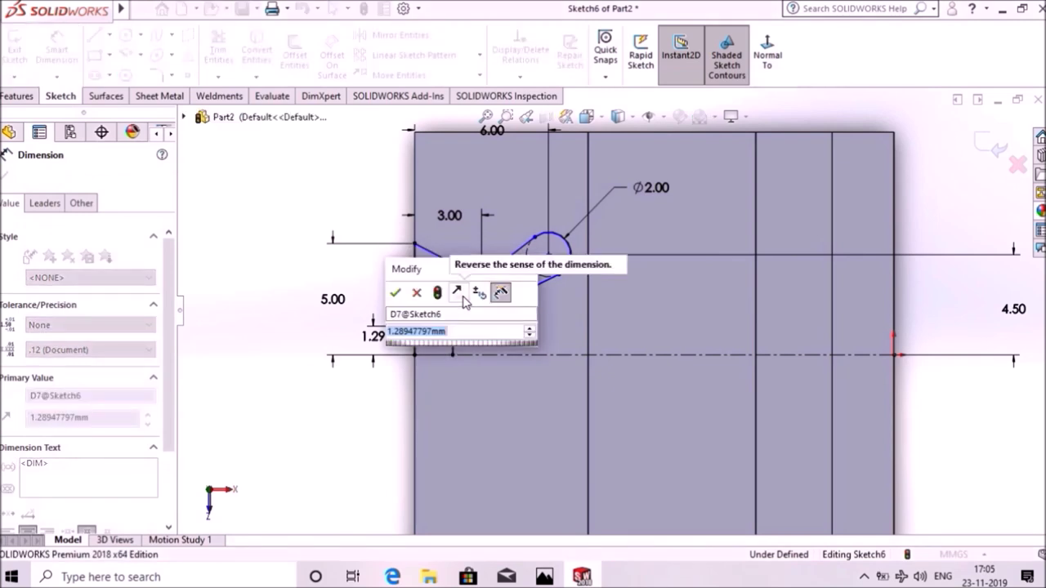
{"action": "type", "text": "50mm"}
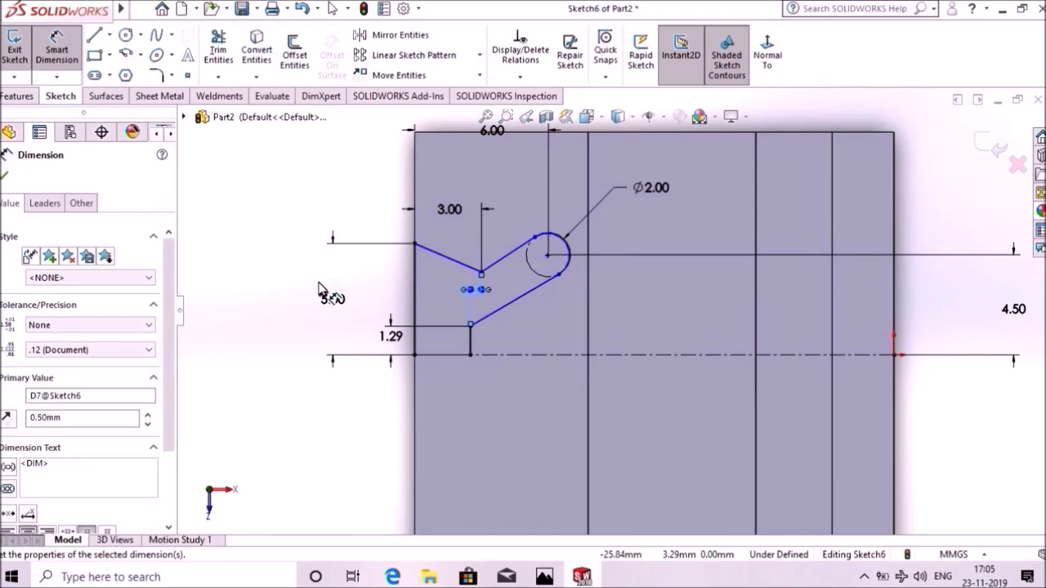
{"action": "left_click", "coordinate": [5, 177]}
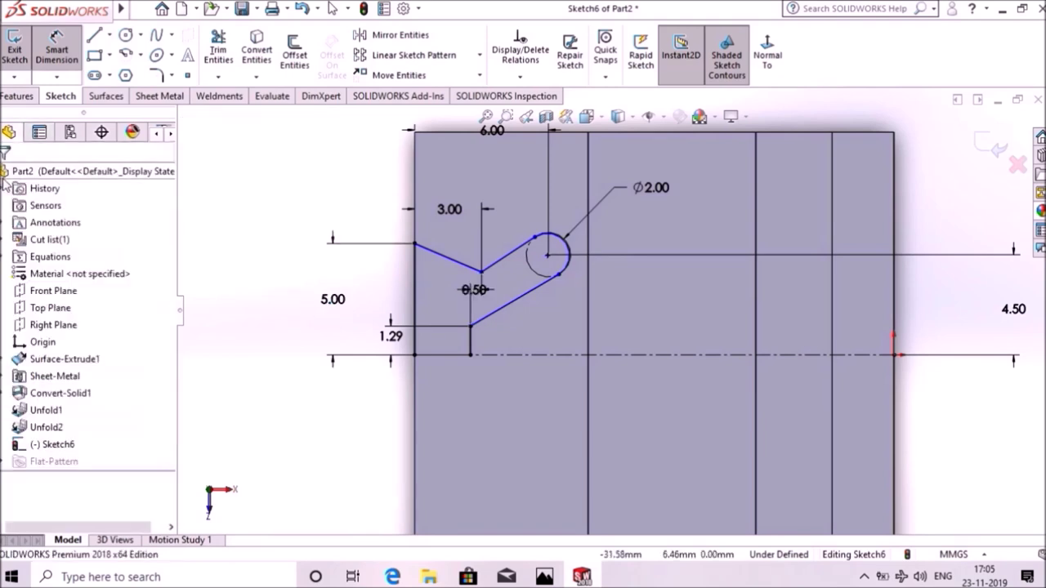
Step: Add a Concentric relation between the arcs at the hook's bend
{"action": "scroll", "coordinate": [604, 270], "scroll_direction": "down", "scroll_amount": 1}
{"action": "scroll", "coordinate": [604, 270], "scroll_direction": "down", "scroll_amount": 1}
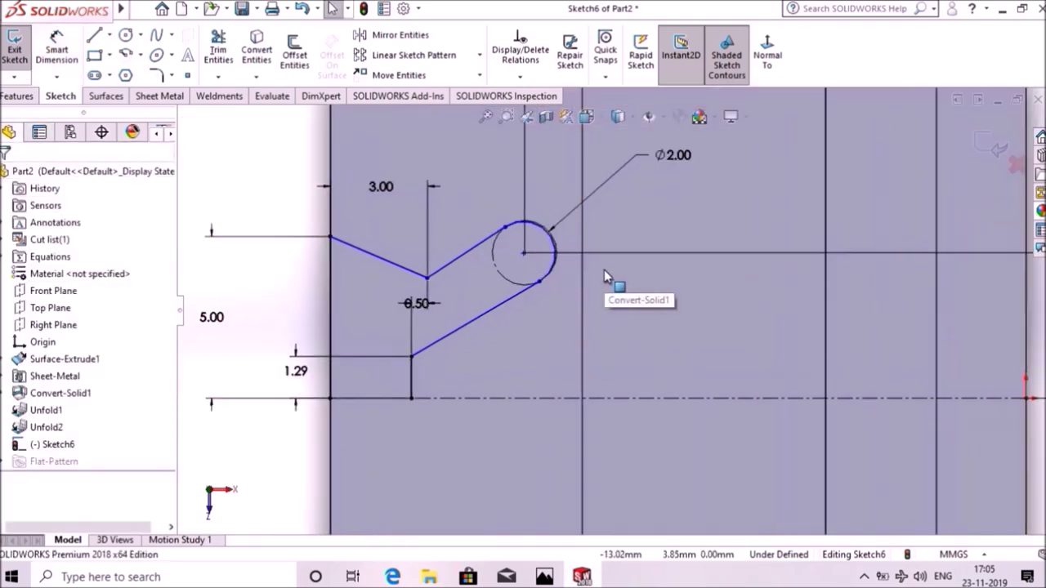
{"action": "left_click", "coordinate": [502, 282]}
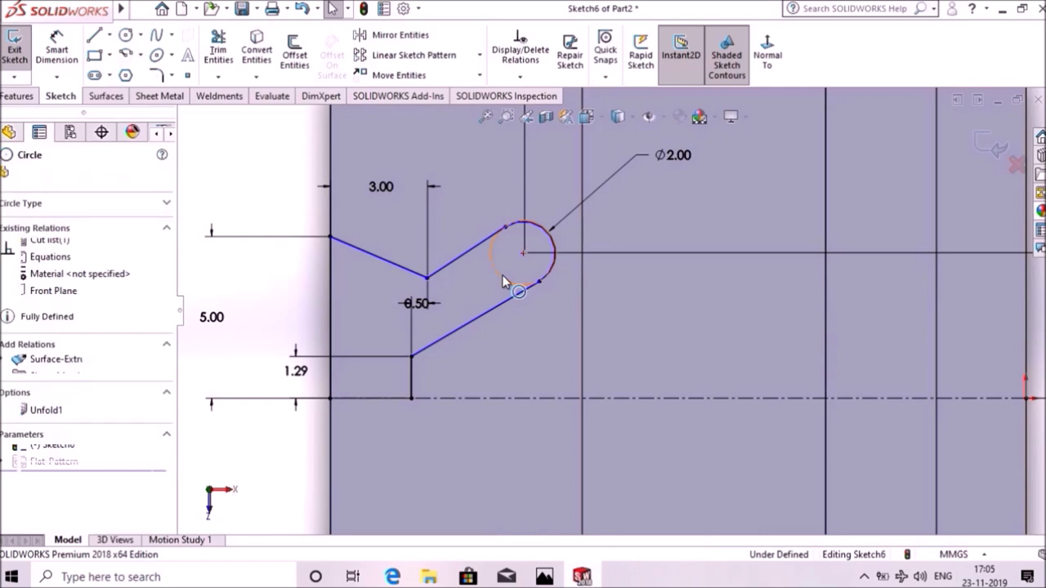
{"action": "left_click", "coordinate": [542, 235]}
{"action": "left_click", "coordinate": [542, 235], "text": "ctrl"}
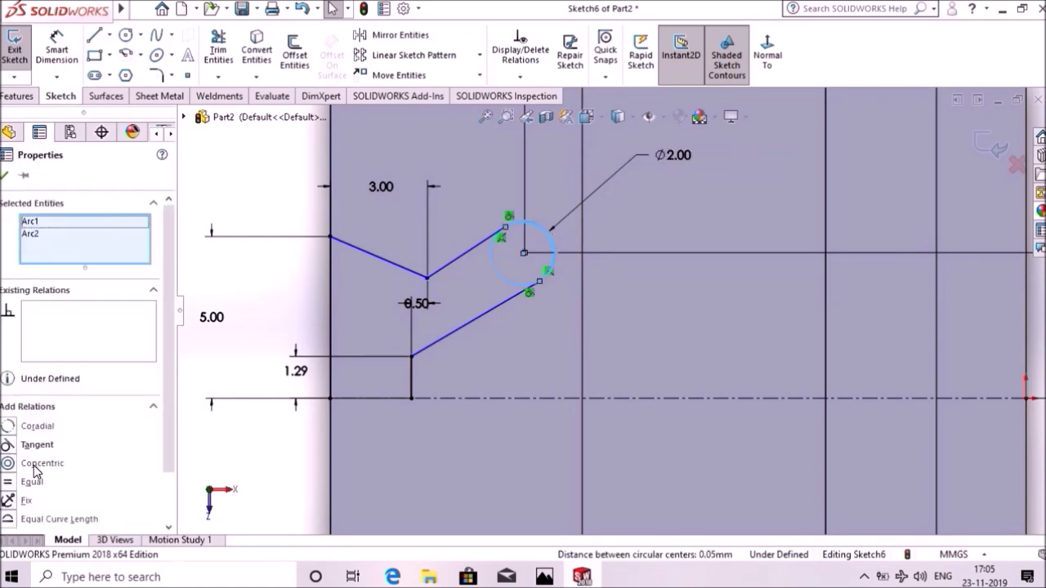
{"action": "left_click", "coordinate": [35, 467]}
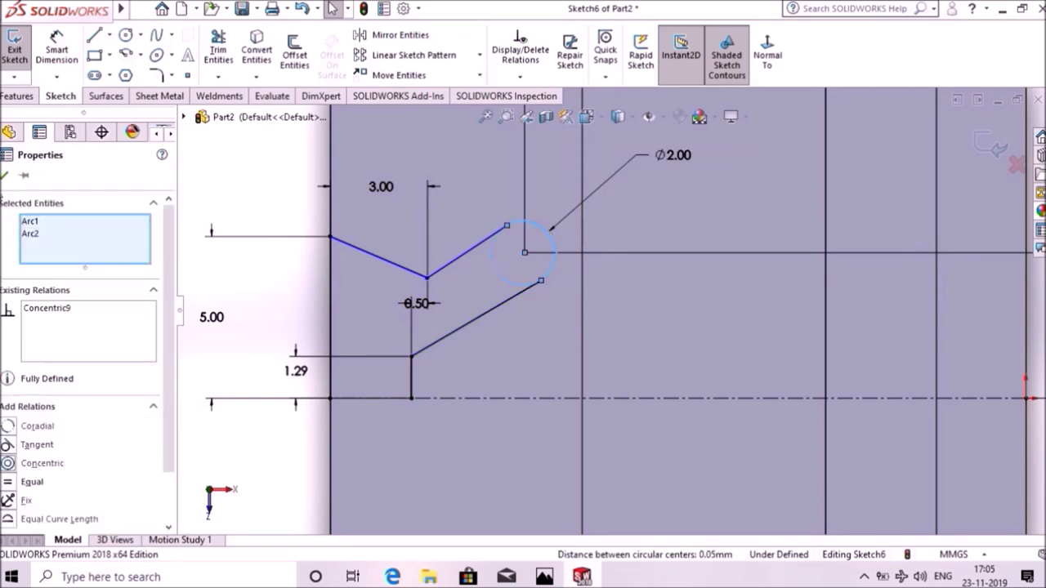
{"action": "left_click", "coordinate": [6, 177]}
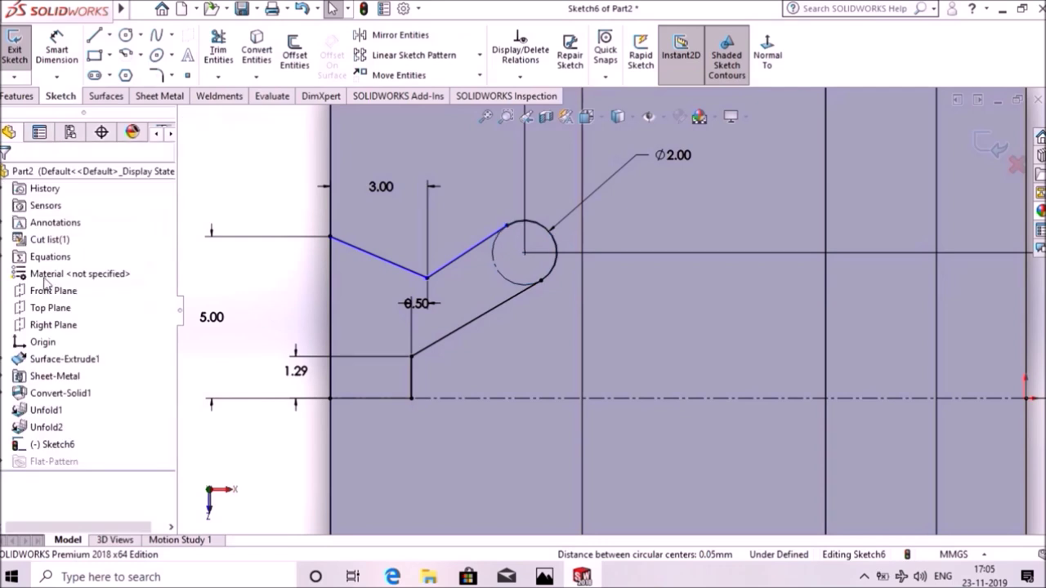
Step: Make the two slanted lines parallel so the sketch becomes fully defined
{"action": "left_click", "coordinate": [479, 242]}
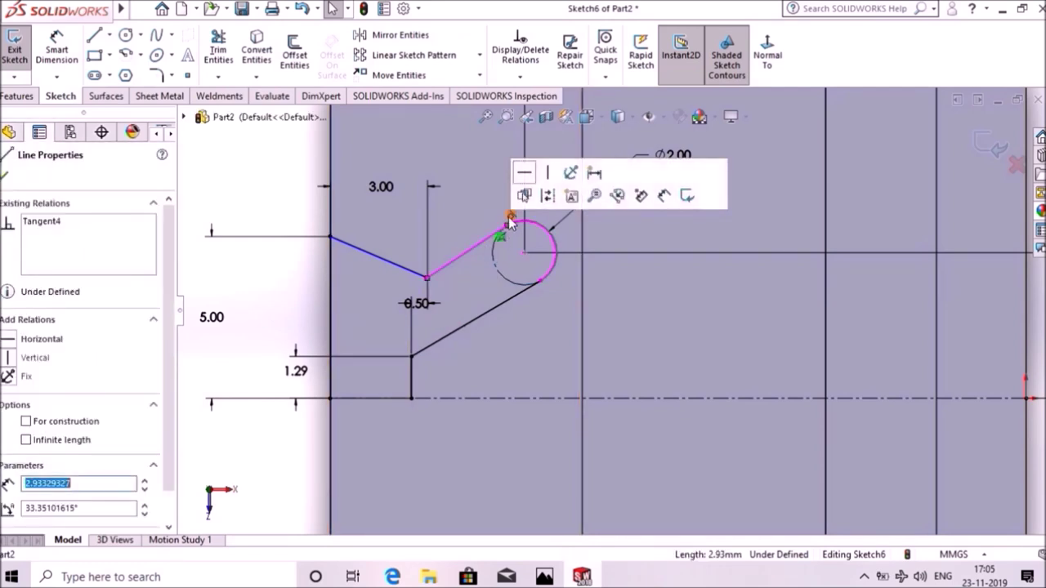
{"action": "key", "text": "Escape"}
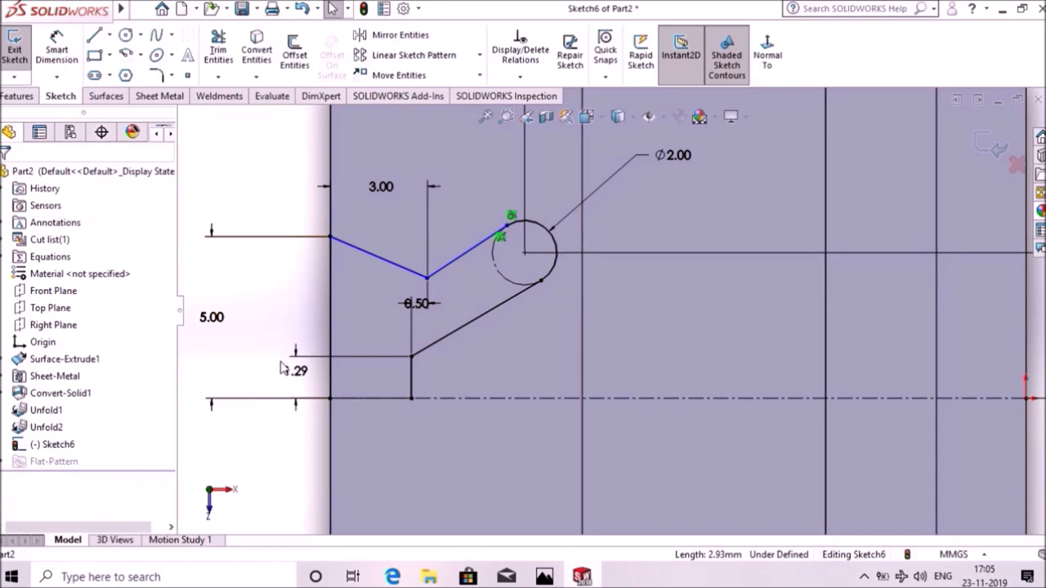
{"action": "left_click", "coordinate": [522, 290]}
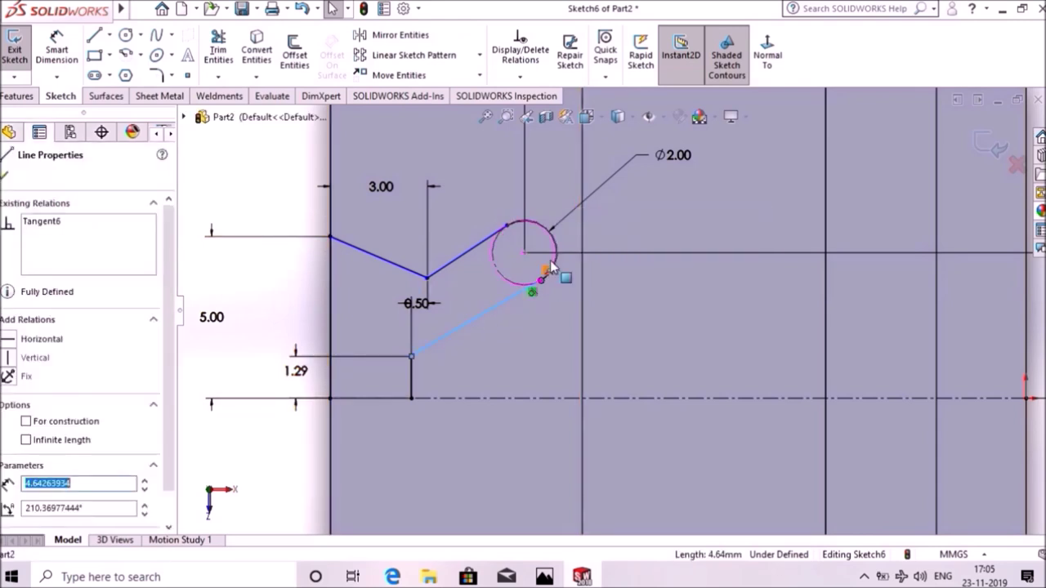
{"action": "left_click", "coordinate": [556, 254], "text": "ctrl"}
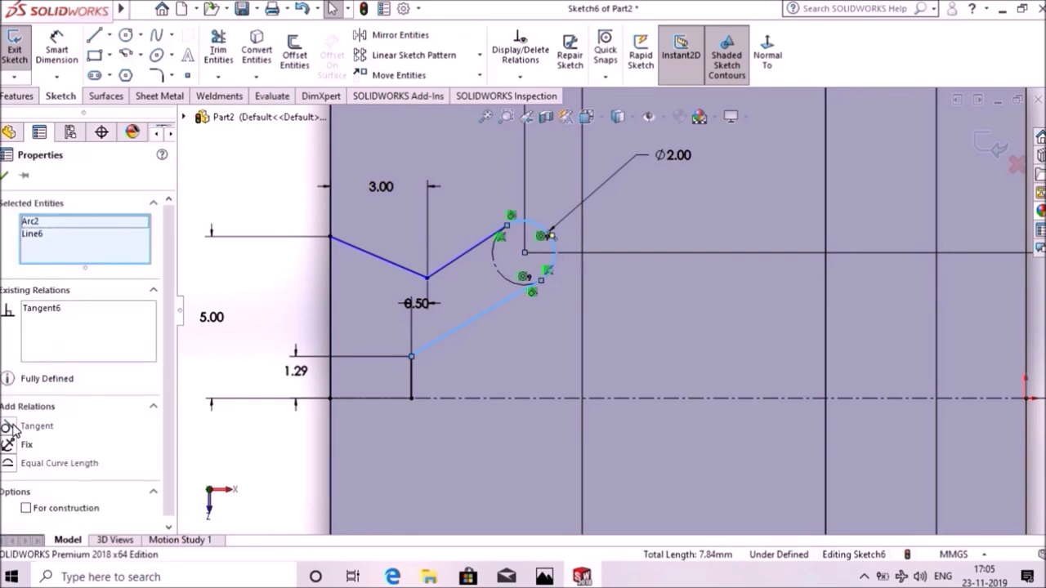
{"action": "key", "text": "Escape"}
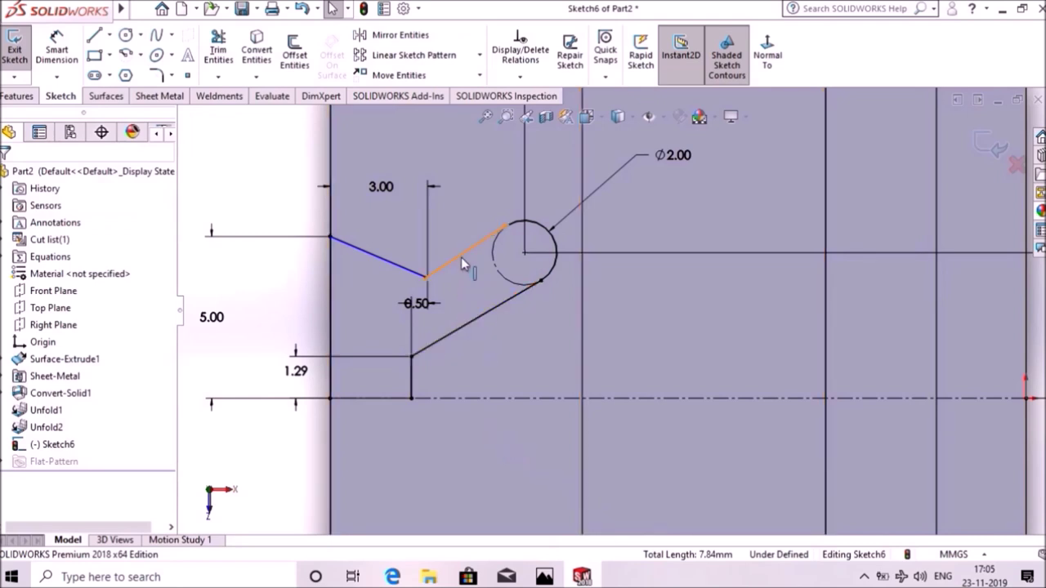
{"action": "left_click", "coordinate": [482, 306]}
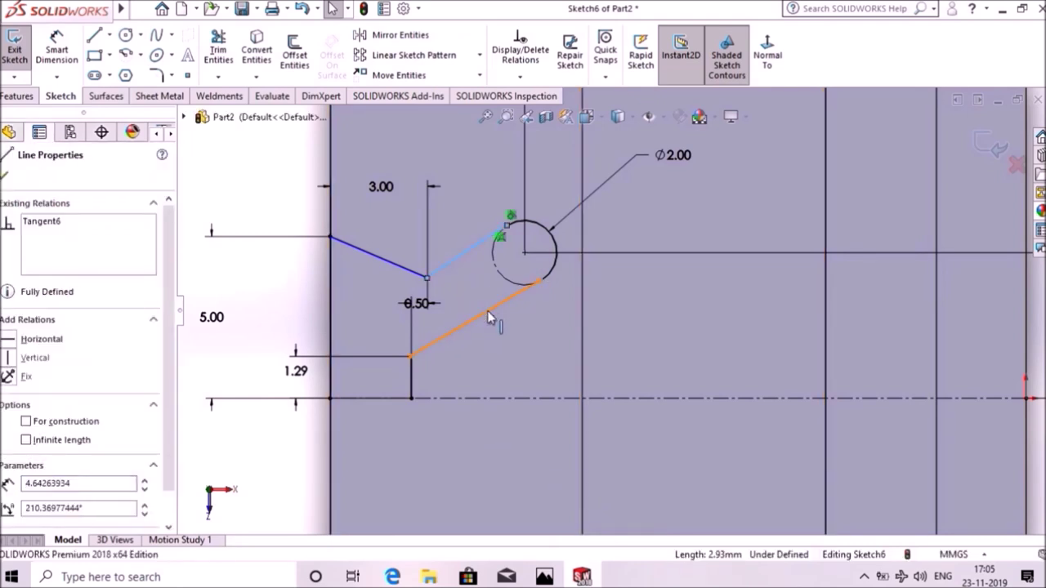
{"action": "left_click", "coordinate": [488, 311], "text": "ctrl"}
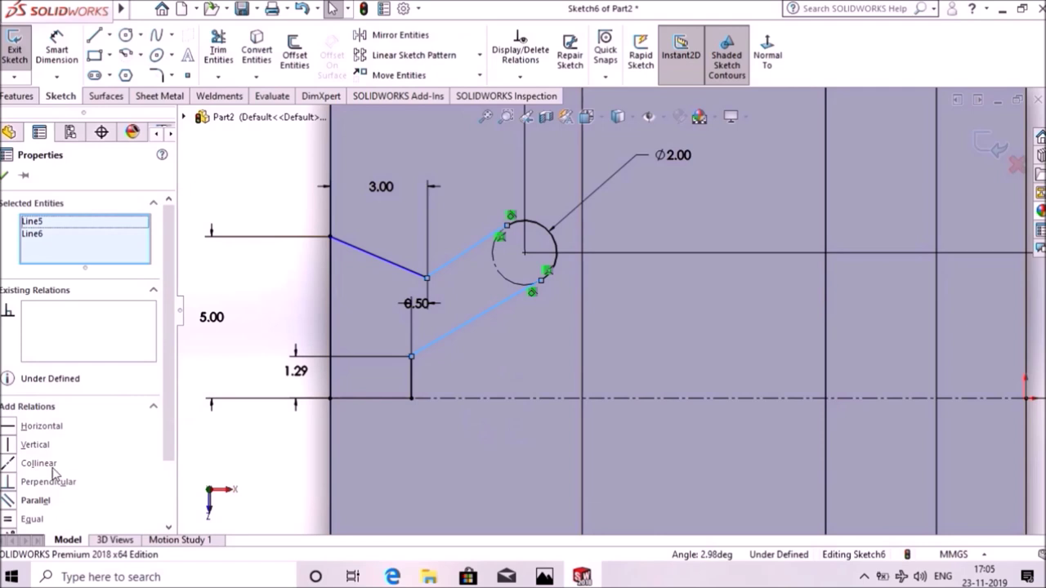
{"action": "left_click", "coordinate": [35, 500]}
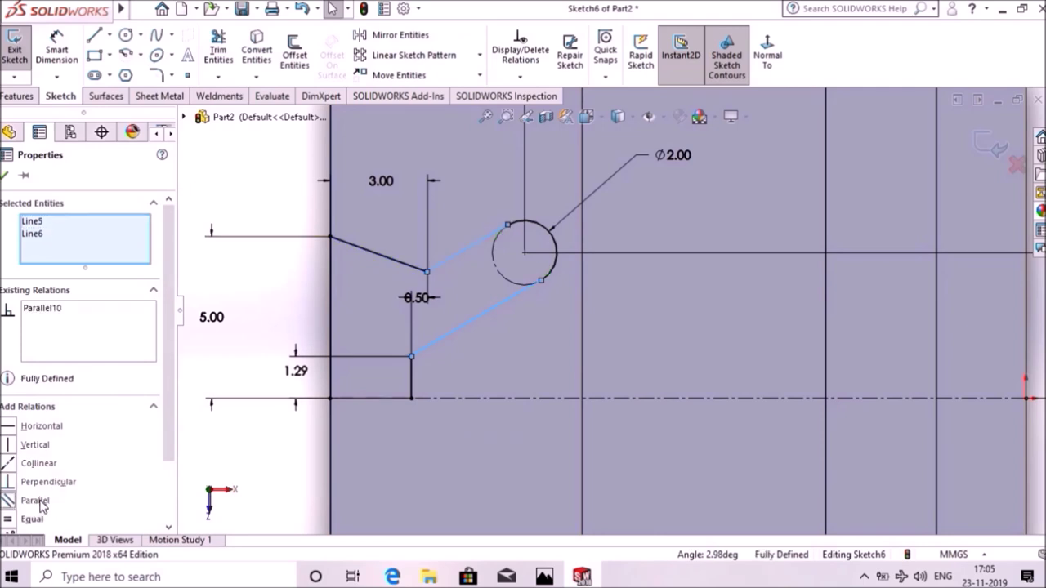
{"action": "left_click", "coordinate": [6, 177]}
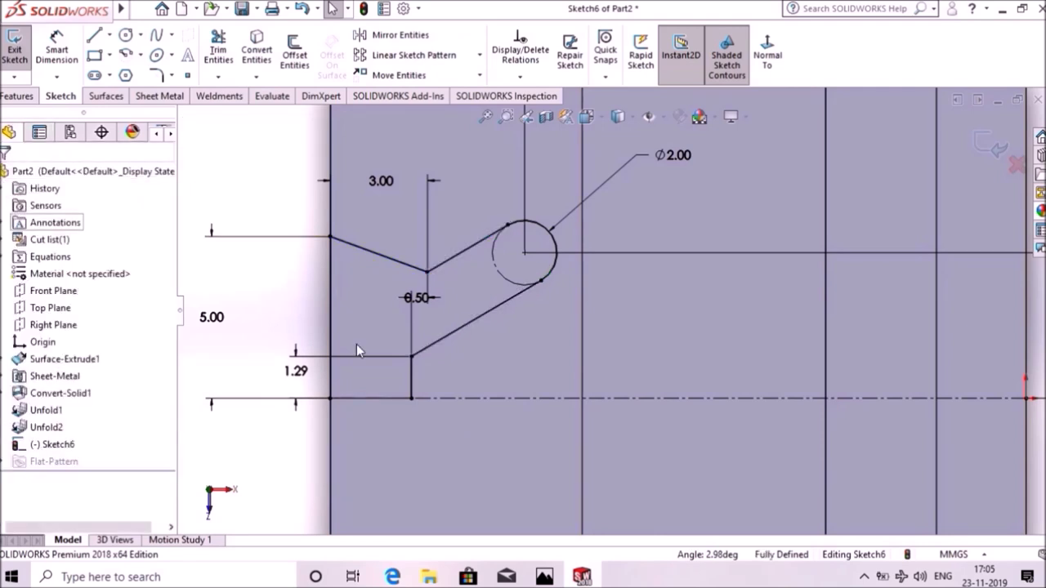
{"action": "scroll", "coordinate": [687, 345], "scroll_direction": "up", "scroll_amount": 2}
{"action": "scroll", "coordinate": [686, 345], "scroll_direction": "up", "scroll_amount": 1}
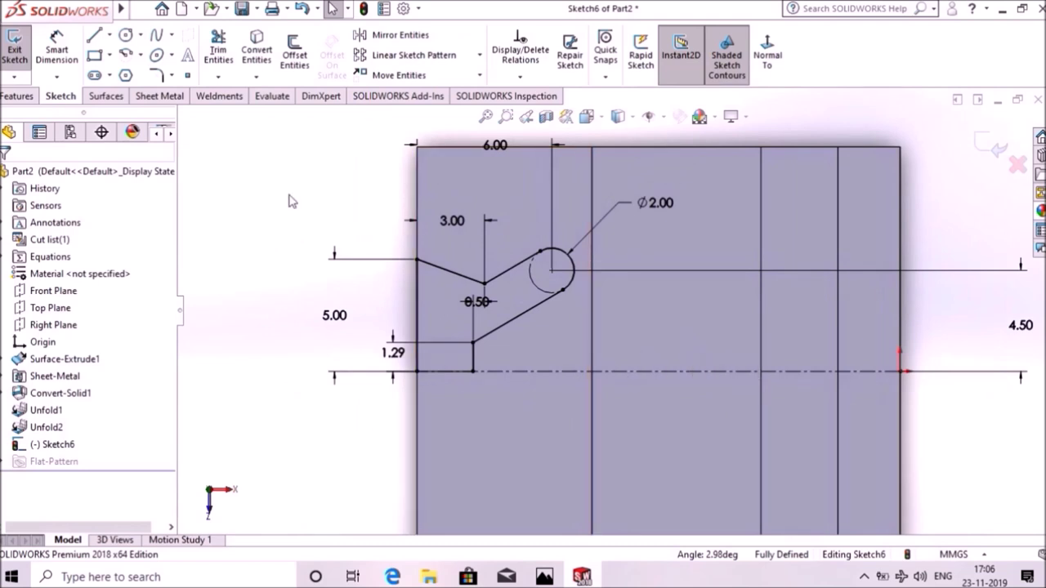
{"action": "left_click", "coordinate": [391, 35]}
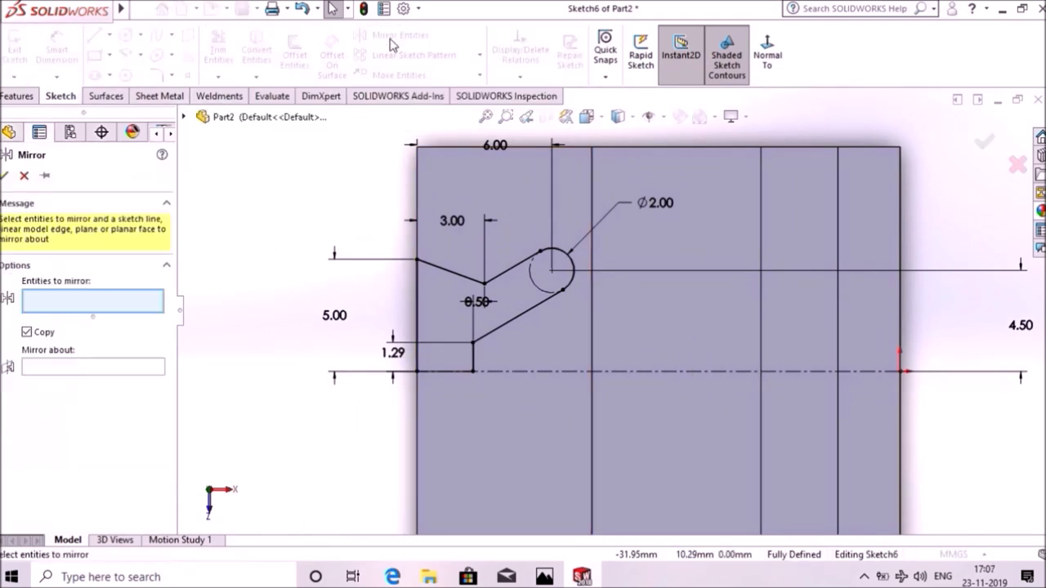
Step: Mirror the left line, slanted lines, arc and short vertical line about the horizontal centerline
{"action": "left_click", "coordinate": [416, 298]}
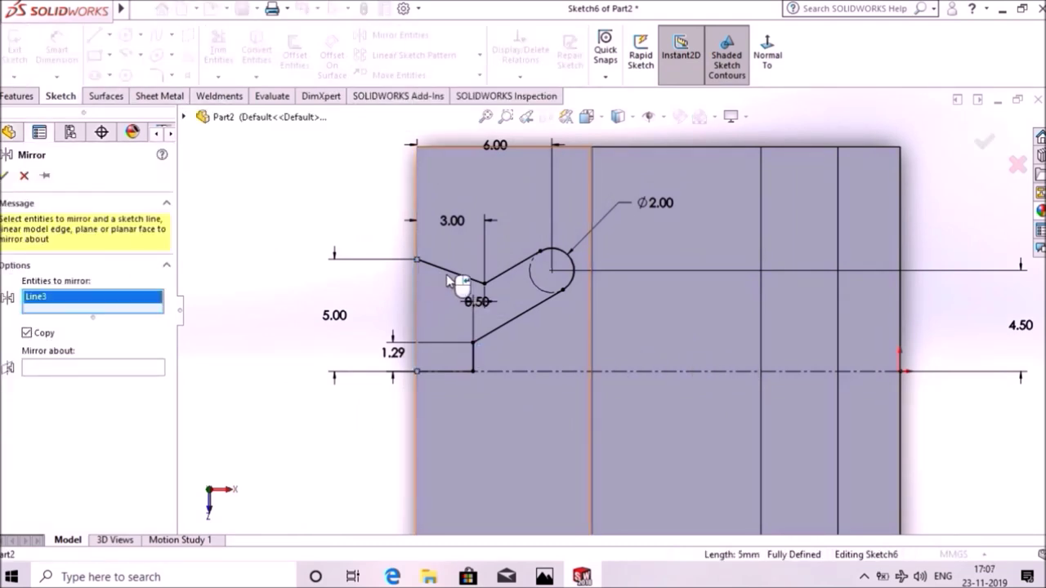
{"action": "left_click", "coordinate": [450, 272]}
{"action": "left_click", "coordinate": [511, 273]}
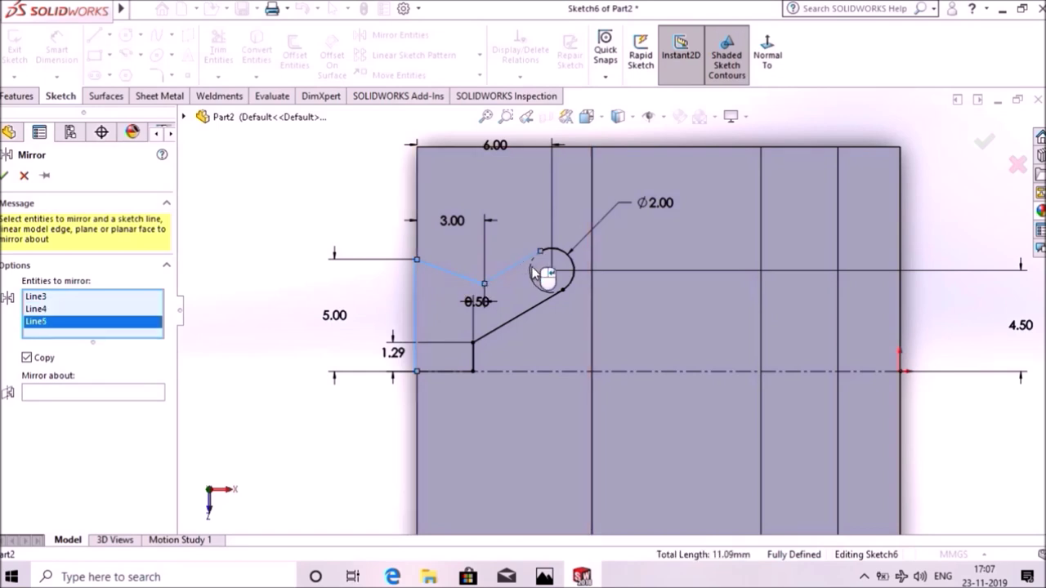
{"action": "left_click", "coordinate": [570, 265]}
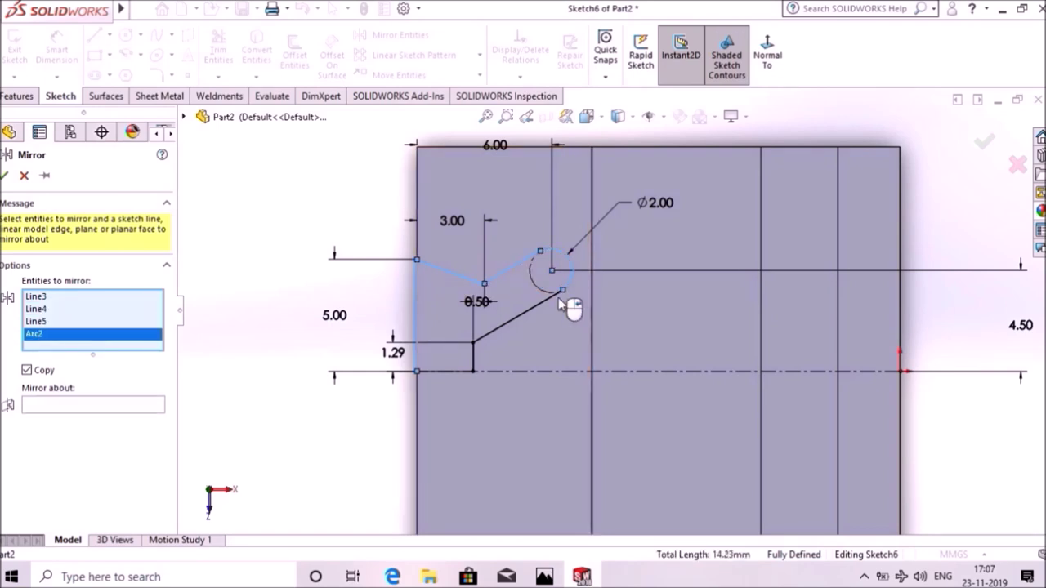
{"action": "left_click", "coordinate": [524, 315]}
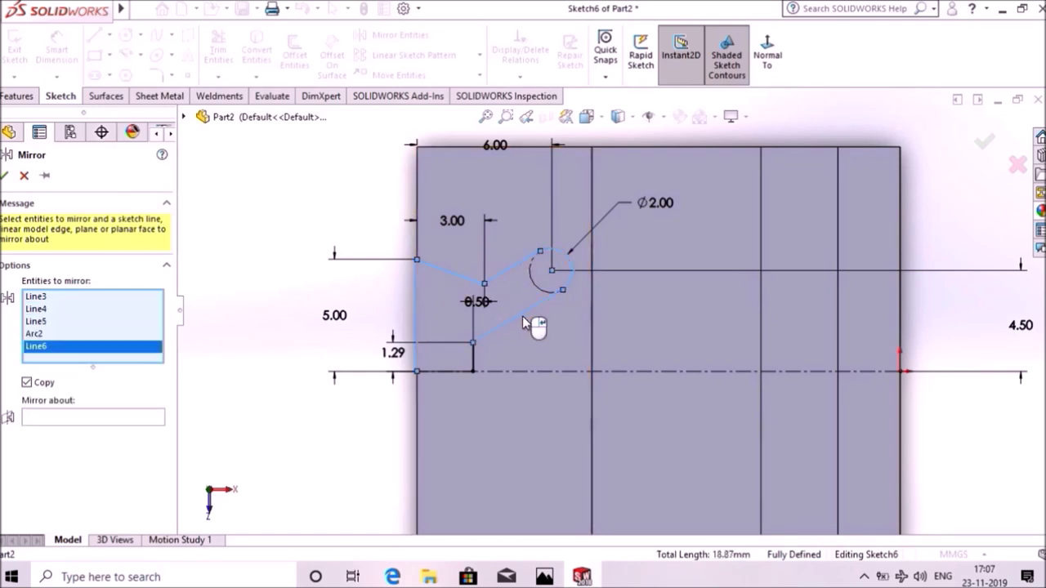
{"action": "left_click", "coordinate": [477, 362]}
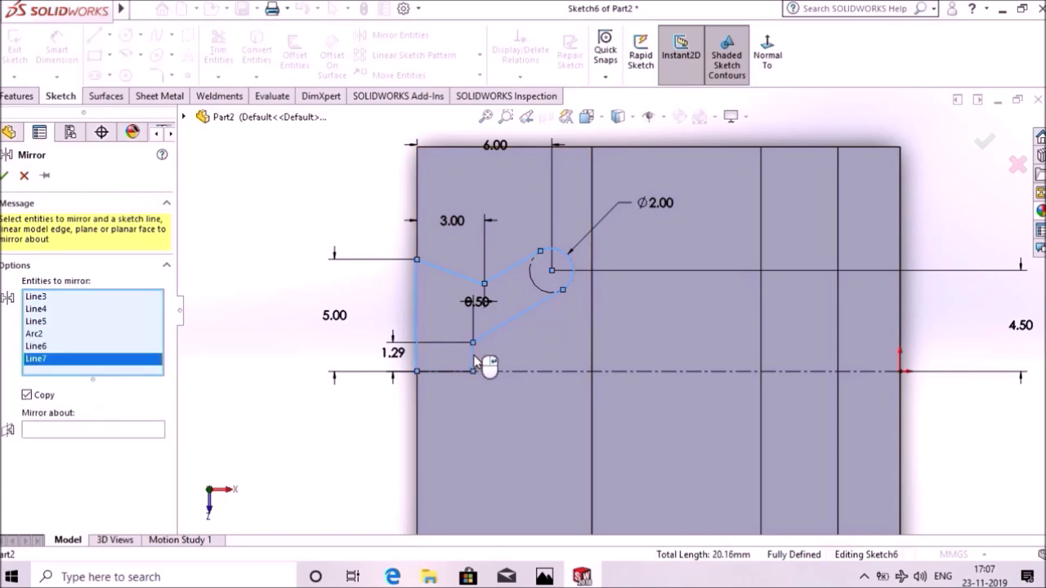
{"action": "left_click", "coordinate": [96, 430]}
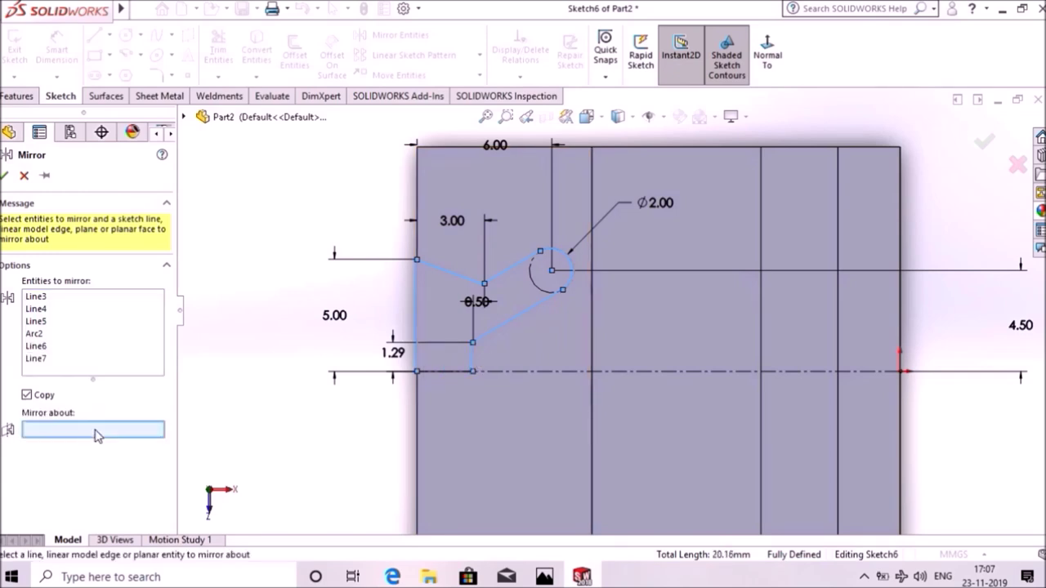
{"action": "left_click", "coordinate": [645, 373]}
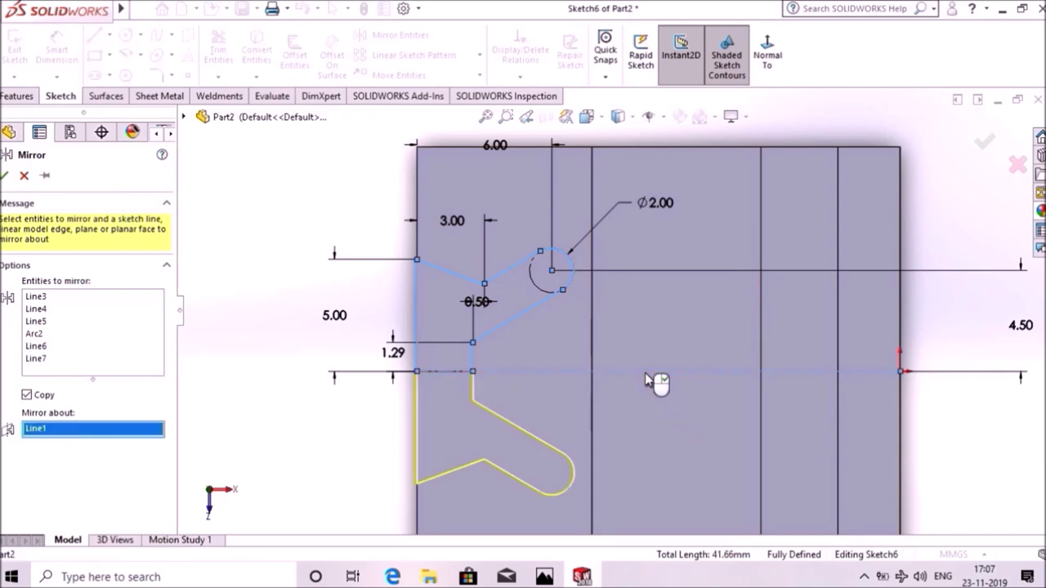
{"action": "left_click", "coordinate": [7, 177]}
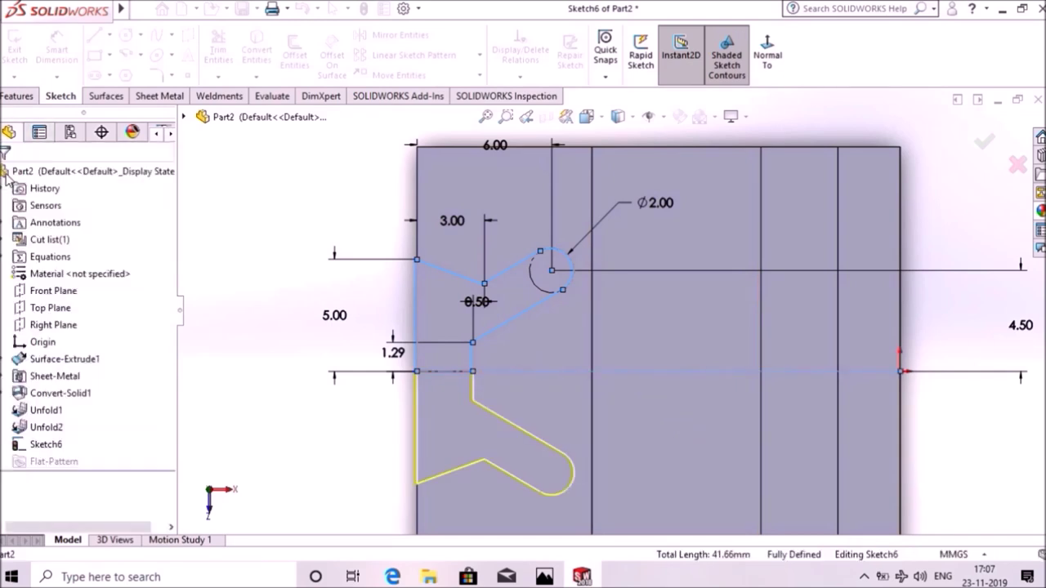
Step: Cut the slot sketch Through All as Cut-Extrude1 and view the part tilted in 3D
{"action": "left_click", "coordinate": [31, 98]}
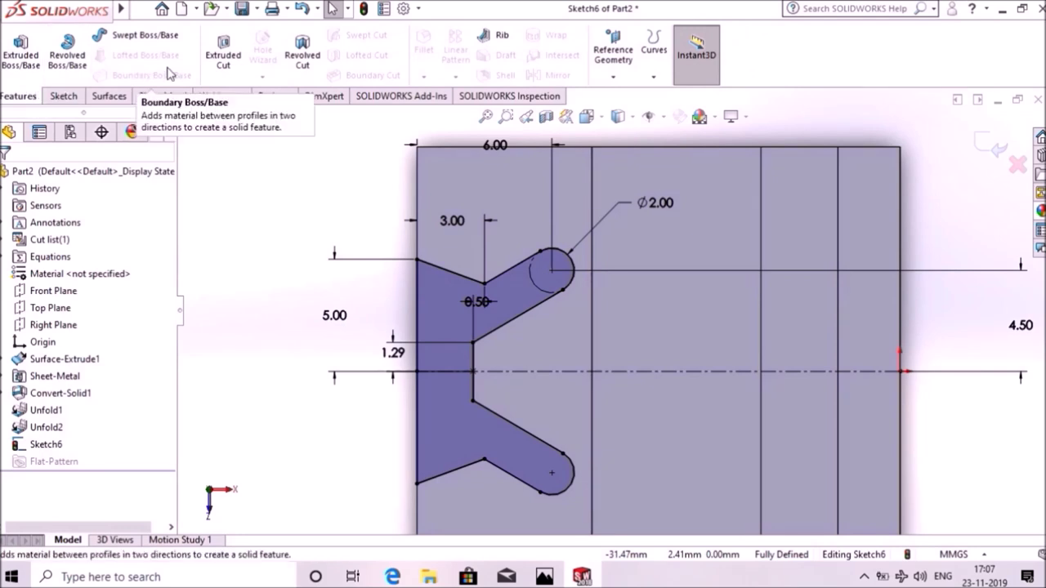
{"action": "left_click", "coordinate": [226, 63]}
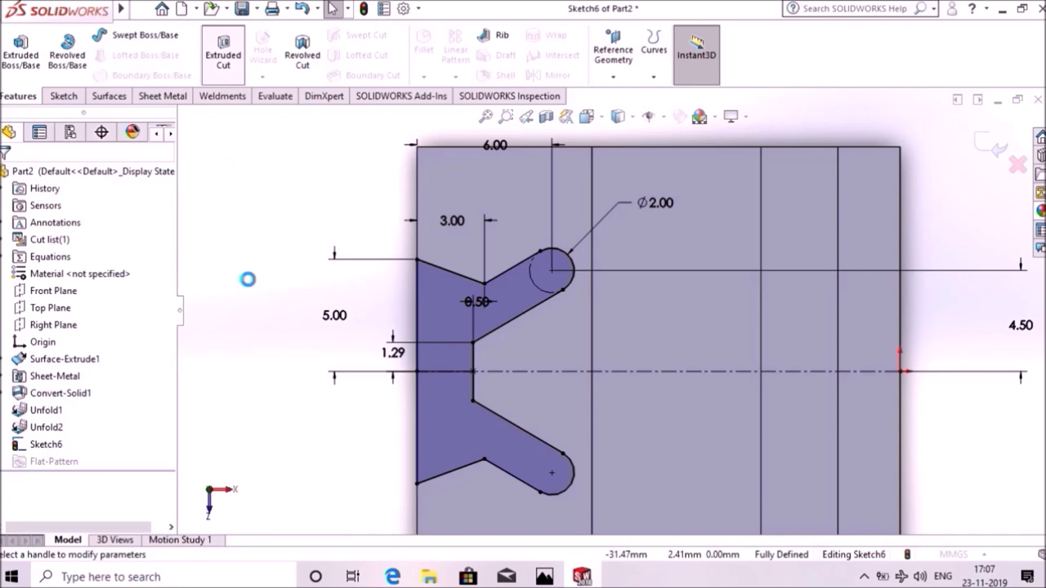
{"action": "left_click", "coordinate": [457, 313]}
{"action": "left_click", "coordinate": [50, 269]}
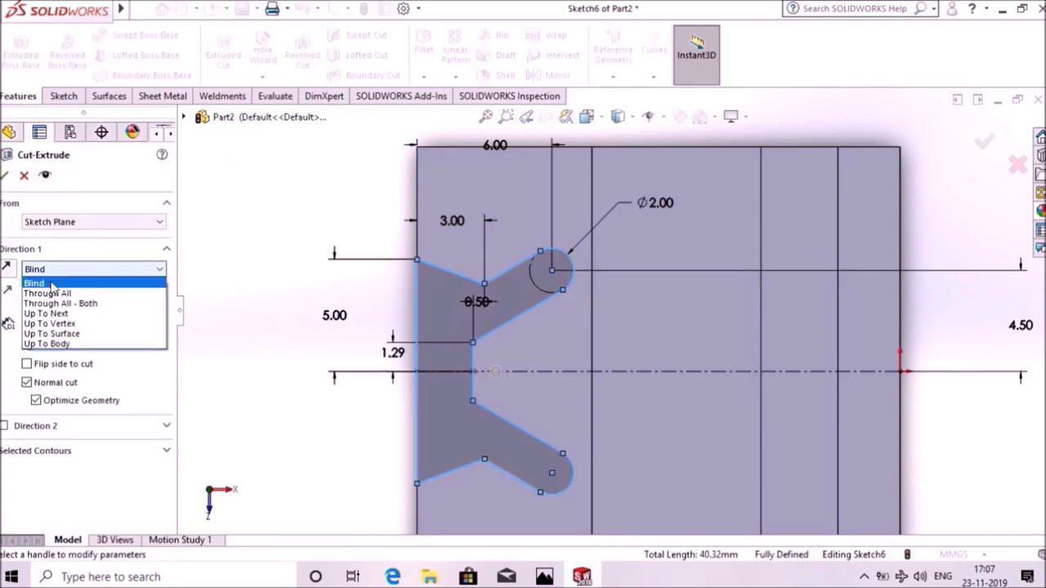
{"action": "left_click", "coordinate": [41, 291]}
{"action": "left_click", "coordinate": [5, 175]}
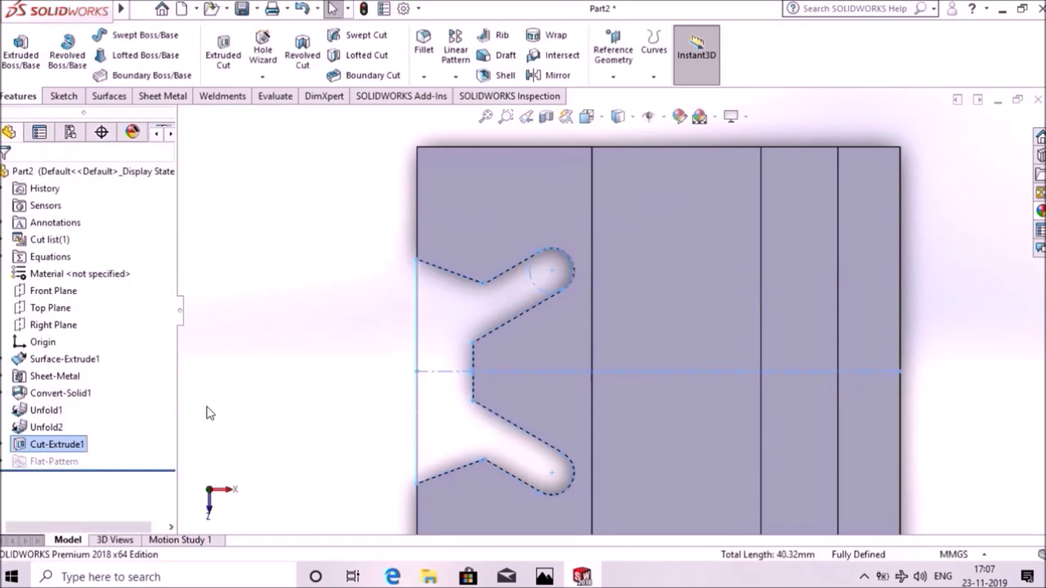
{"action": "left_click", "coordinate": [224, 360]}
{"action": "key", "text": "f"}
{"action": "mouse_move", "coordinate": [298, 401]}
{"action": "middle_mouse_down"}
{"action": "mouse_move", "coordinate": [386, 374]}
{"action": "mouse_move", "coordinate": [320, 373]}
{"action": "middle_mouse_up"}
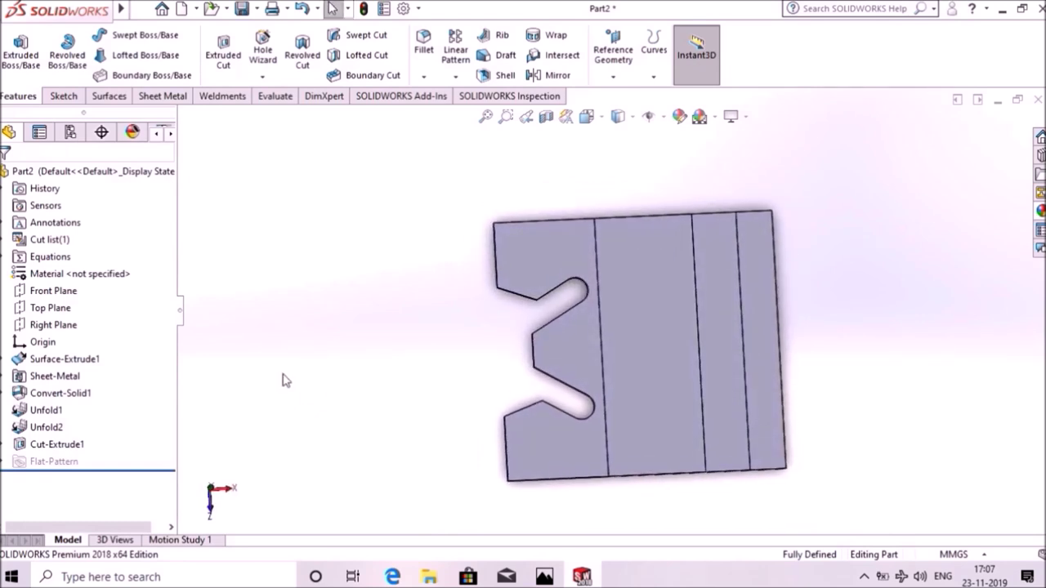
{"action": "left_click", "coordinate": [171, 98]}
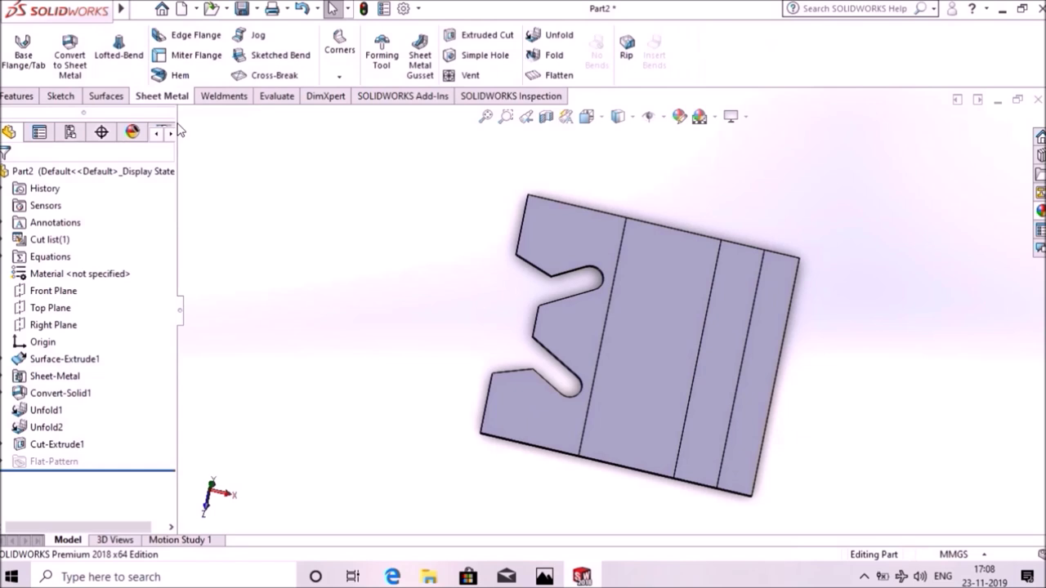
Step: Refold SharpBend1 as Fold1 and RoundBend1 as Fold2
{"action": "left_click", "coordinate": [560, 60]}
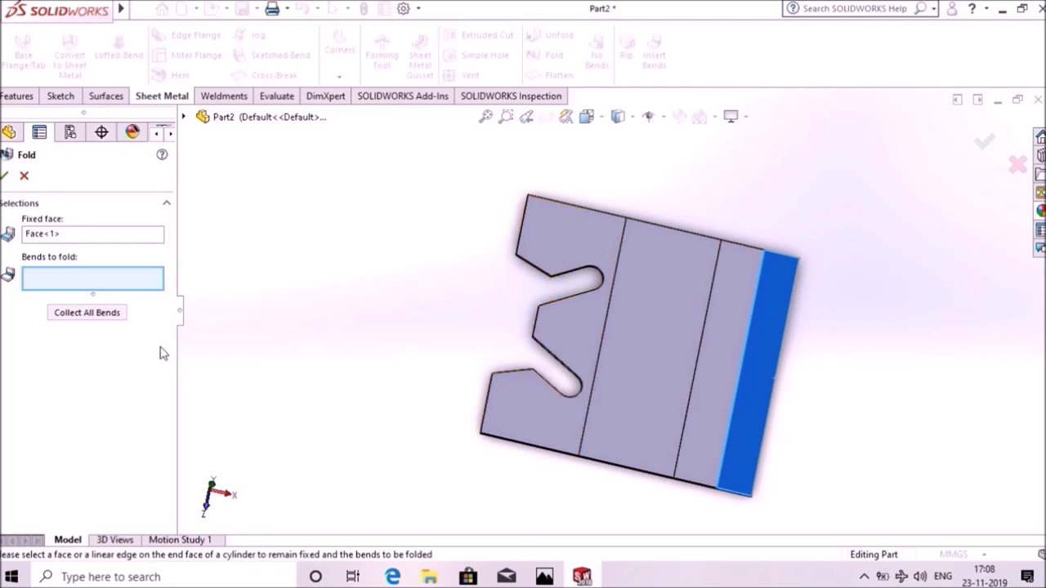
{"action": "left_click", "coordinate": [680, 462]}
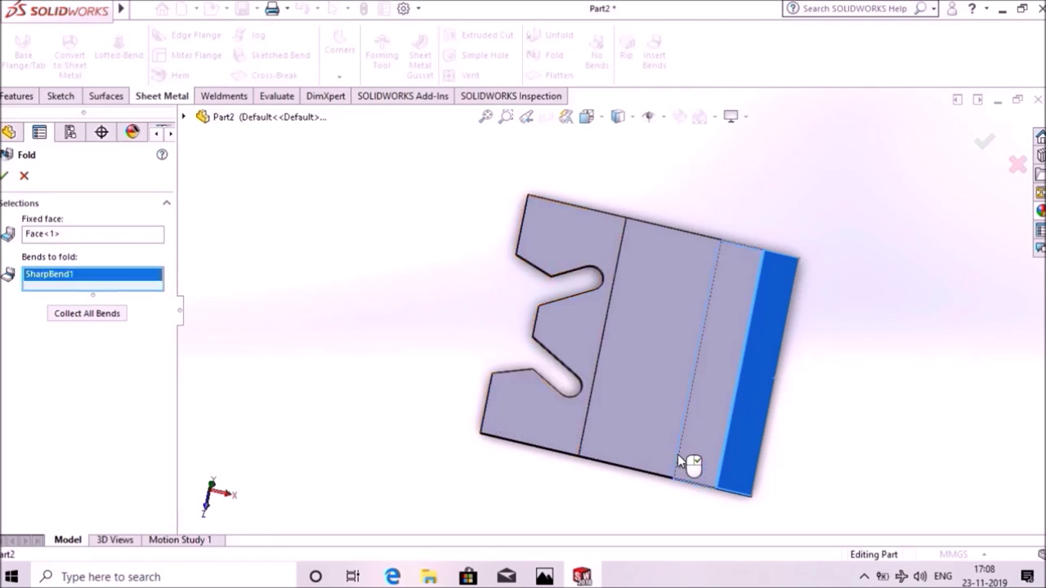
{"action": "left_click", "coordinate": [5, 176]}
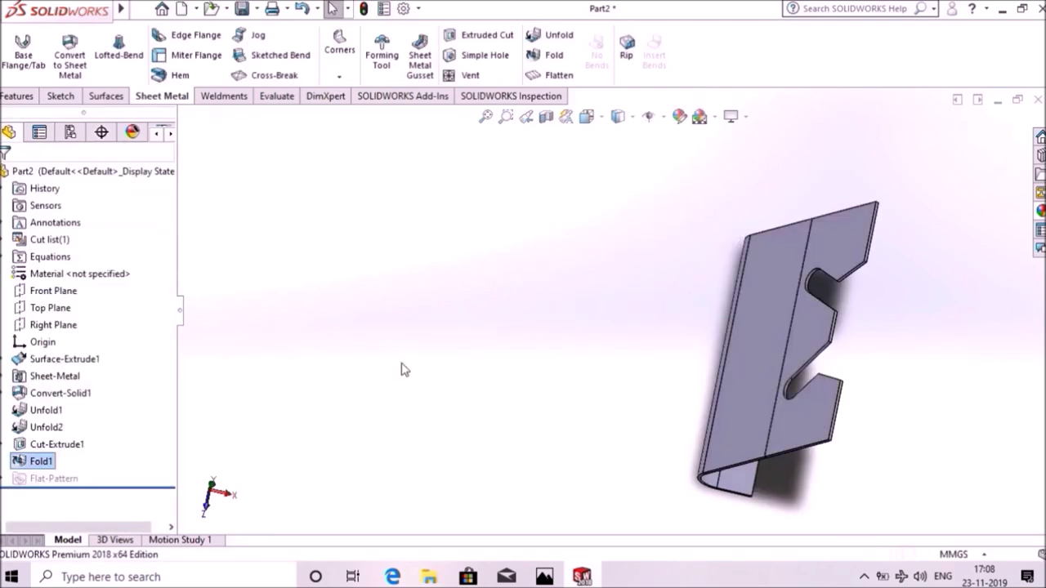
{"action": "left_click", "coordinate": [551, 57]}
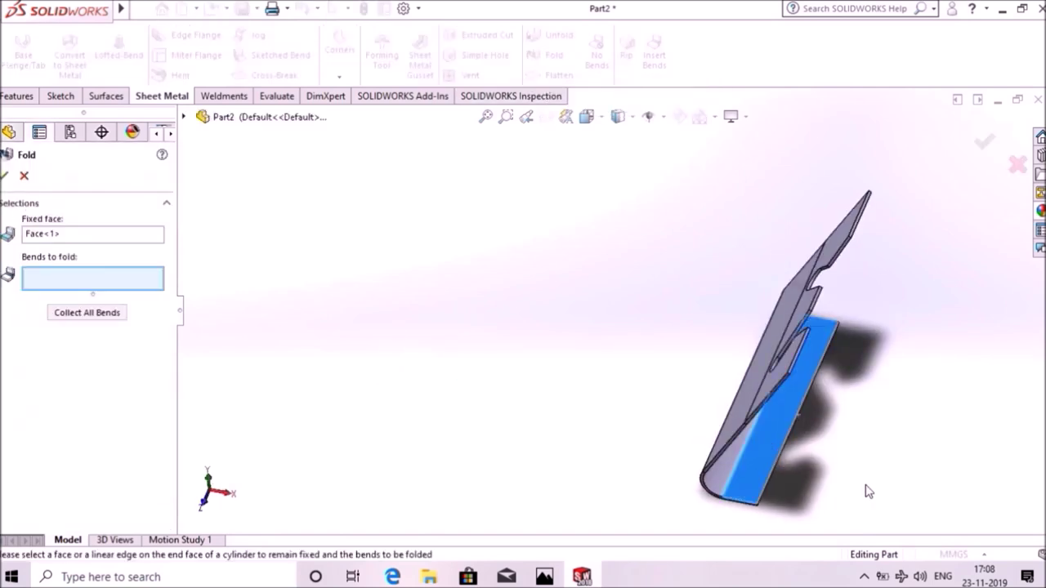
{"action": "mouse_move", "coordinate": [903, 389]}
{"action": "middle_mouse_down"}
{"action": "mouse_move", "coordinate": [878, 384]}
{"action": "mouse_move", "coordinate": [870, 394]}
{"action": "middle_mouse_up"}
{"action": "left_click", "coordinate": [870, 395]}
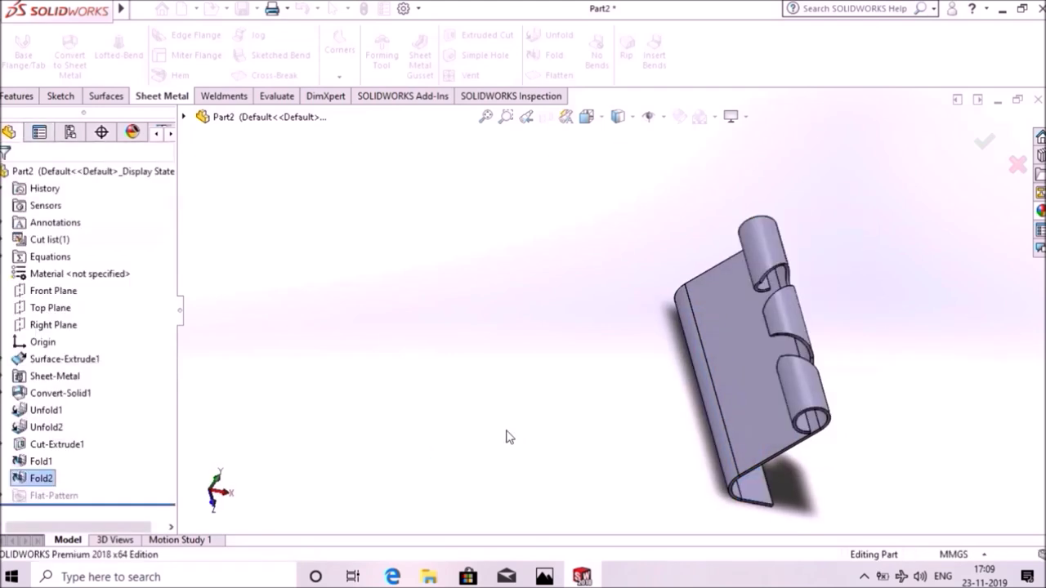
{"action": "mouse_move", "coordinate": [887, 462]}
{"action": "middle_mouse_down"}
{"action": "mouse_move", "coordinate": [850, 396]}
{"action": "mouse_move", "coordinate": [857, 387]}
{"action": "mouse_move", "coordinate": [824, 376]}
{"action": "mouse_move", "coordinate": [831, 347]}
{"action": "mouse_move", "coordinate": [808, 303]}
{"action": "mouse_move", "coordinate": [831, 308]}
{"action": "mouse_move", "coordinate": [791, 313]}
{"action": "middle_mouse_up"}
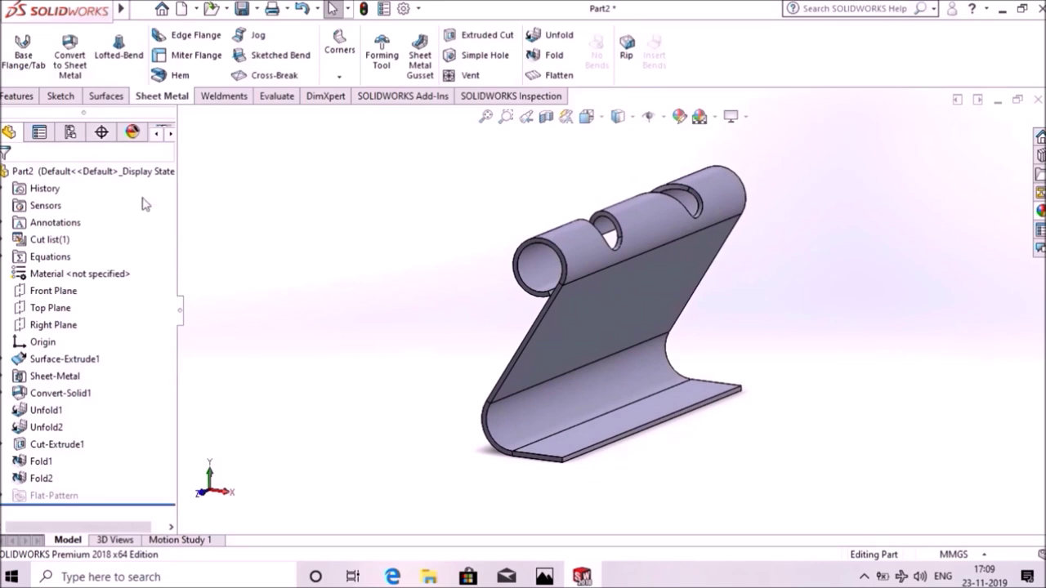
{"action": "left_click", "coordinate": [19, 97]}
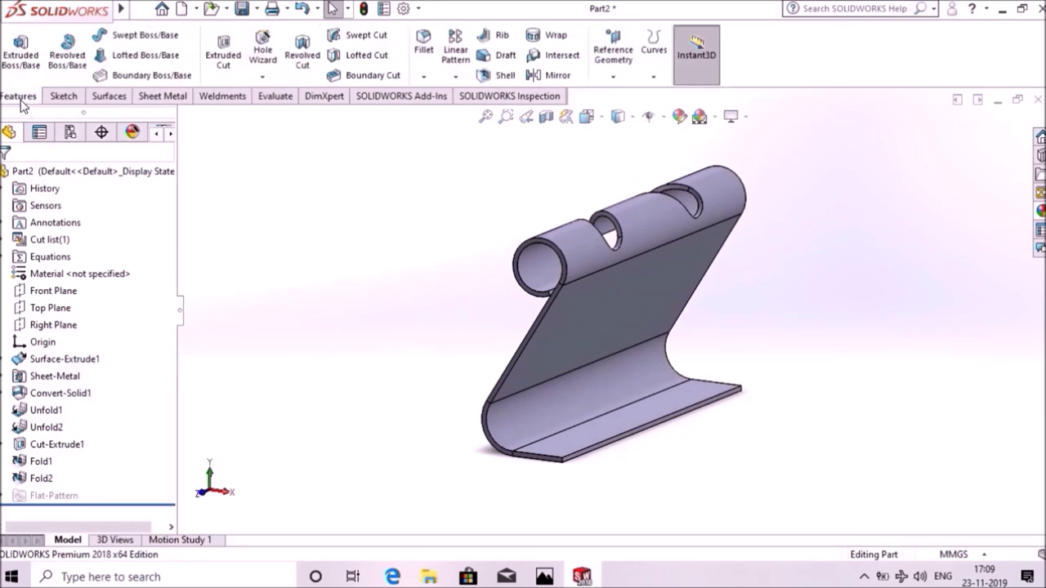
Step: Mirror the Fold2 body about the bottom flange face as Mirror1
{"action": "left_click", "coordinate": [552, 75]}
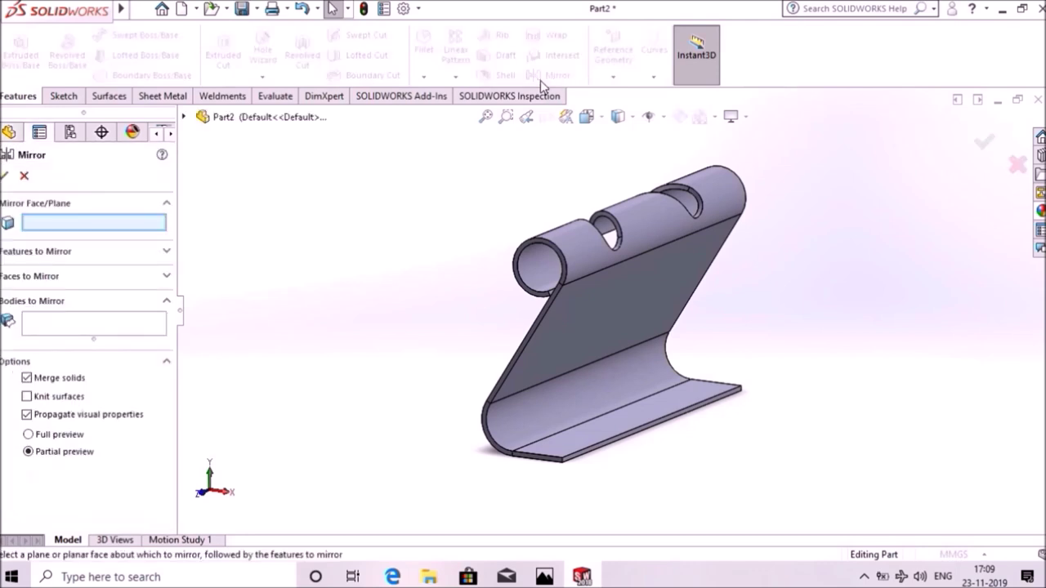
{"action": "left_click", "coordinate": [672, 431]}
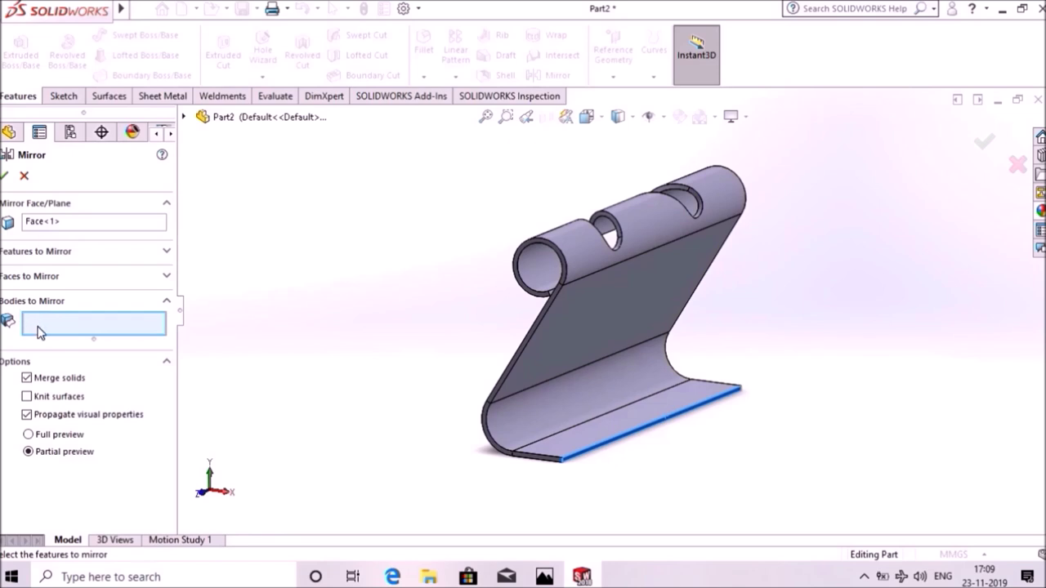
{"action": "left_click", "coordinate": [562, 355]}
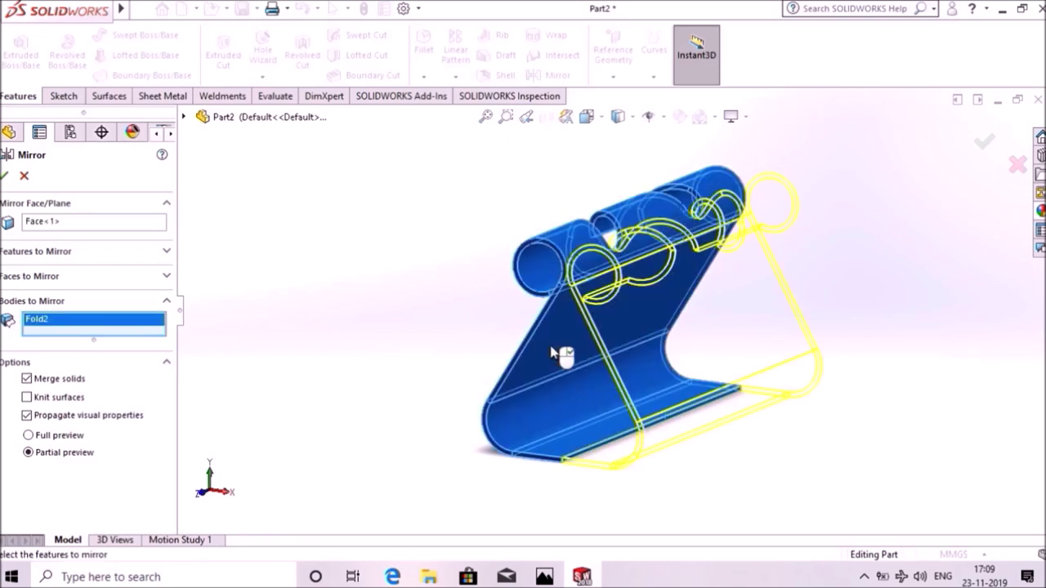
{"action": "left_click", "coordinate": [5, 177]}
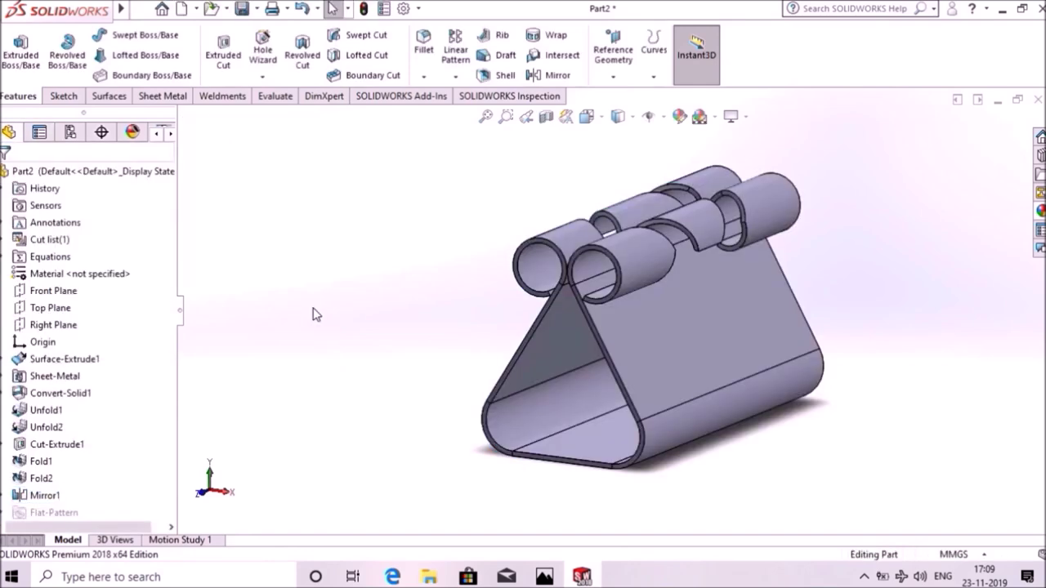
Step: Turn the view normal to the clip's slanted side face so the triangular profile shows face-on
{"action": "middle_click_drag", "start_coordinate": [315, 315], "coordinate": [343, 334]}
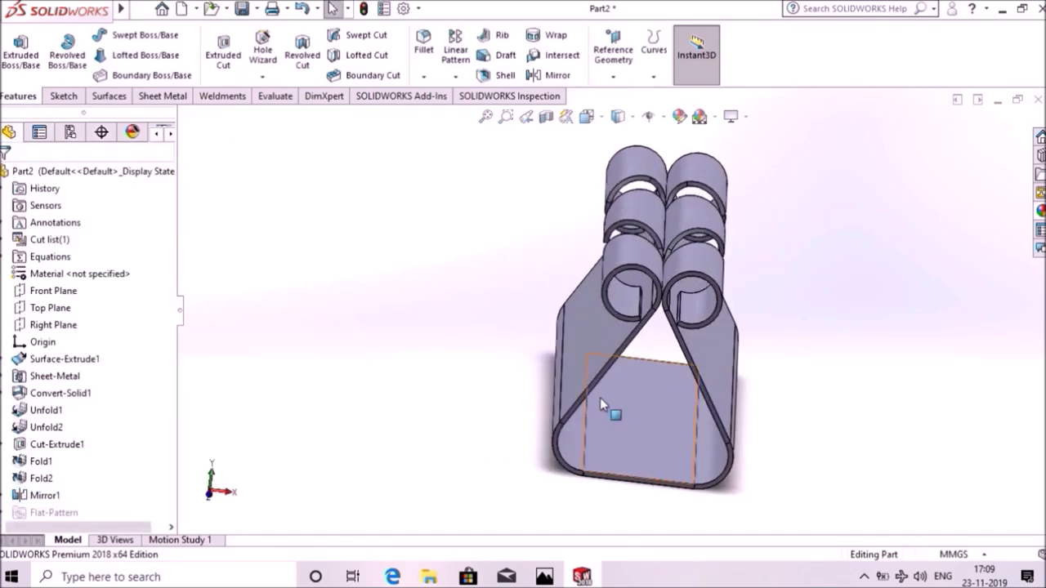
{"action": "scroll", "coordinate": [601, 375], "scroll_direction": "down", "scroll_amount": 1}
{"action": "scroll", "coordinate": [601, 375], "scroll_direction": "down", "scroll_amount": 2}
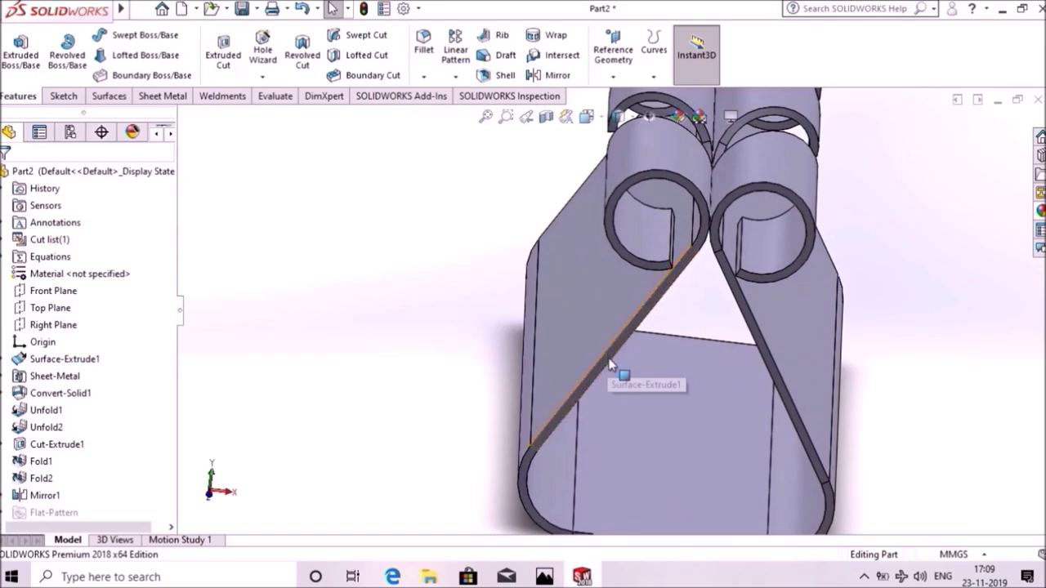
{"action": "right_click", "coordinate": [610, 363]}
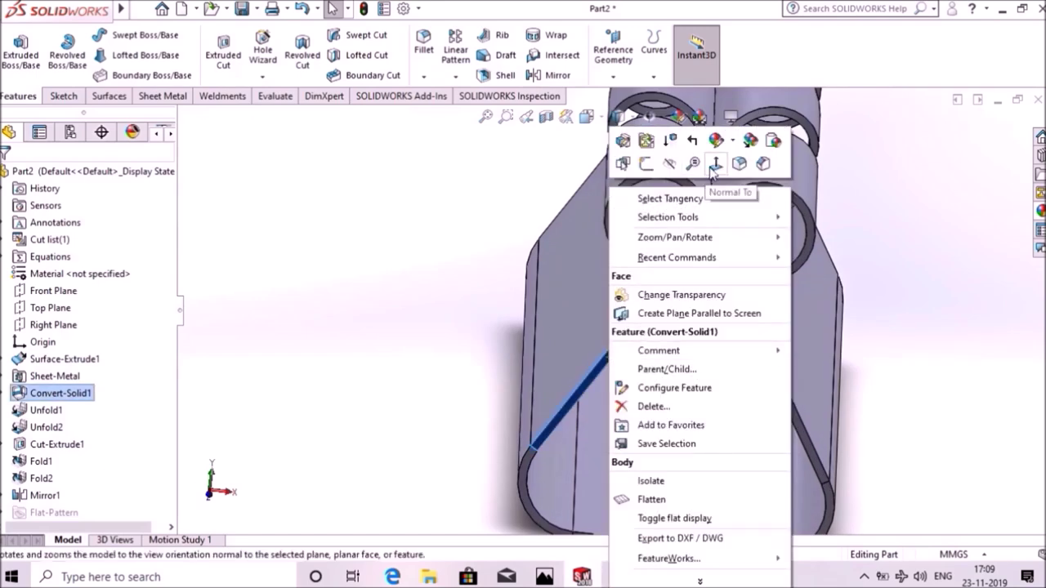
{"action": "left_click", "coordinate": [714, 164]}
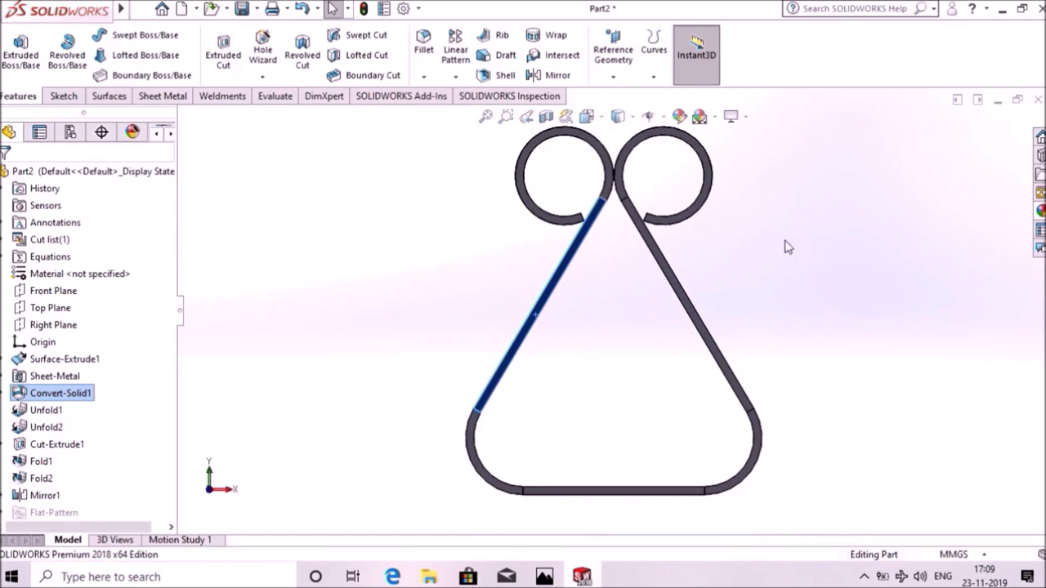
{"action": "scroll", "coordinate": [618, 175], "scroll_direction": "down", "scroll_amount": 2}
{"action": "scroll", "coordinate": [670, 240], "scroll_direction": "down", "scroll_amount": 1}
{"action": "scroll", "coordinate": [630, 227], "scroll_direction": "down", "scroll_amount": 1}
{"action": "scroll", "coordinate": [580, 235], "scroll_direction": "down", "scroll_amount": 1}
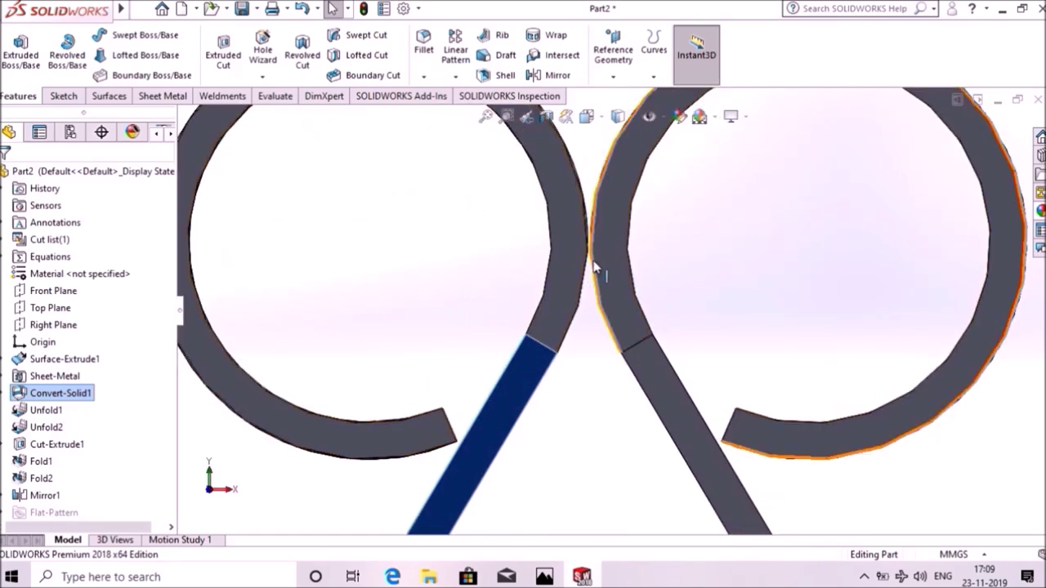
{"action": "scroll", "coordinate": [601, 286], "scroll_direction": "up", "scroll_amount": 4}
{"action": "scroll", "coordinate": [594, 280], "scroll_direction": "up", "scroll_amount": 3}
{"action": "scroll", "coordinate": [595, 280], "scroll_direction": "up", "scroll_amount": 1}
{"action": "scroll", "coordinate": [662, 519], "scroll_direction": "down", "scroll_amount": 1}
{"action": "scroll", "coordinate": [660, 508], "scroll_direction": "down", "scroll_amount": 2}
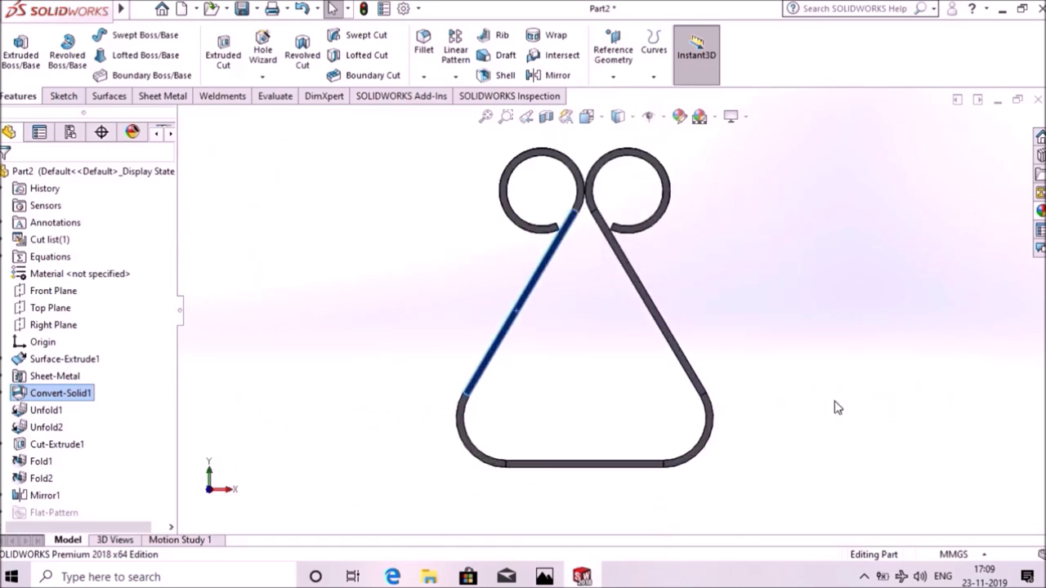
Step: Flatten the sheet-metal clip into its flat pattern
{"action": "key", "text": "Escape"}
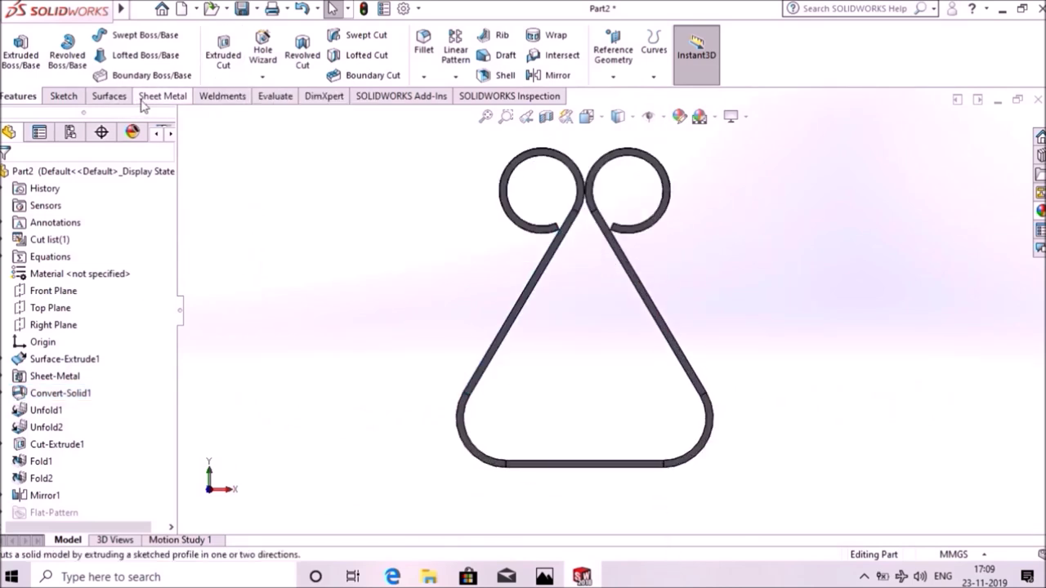
{"action": "left_click", "coordinate": [159, 97]}
{"action": "left_click", "coordinate": [559, 75]}
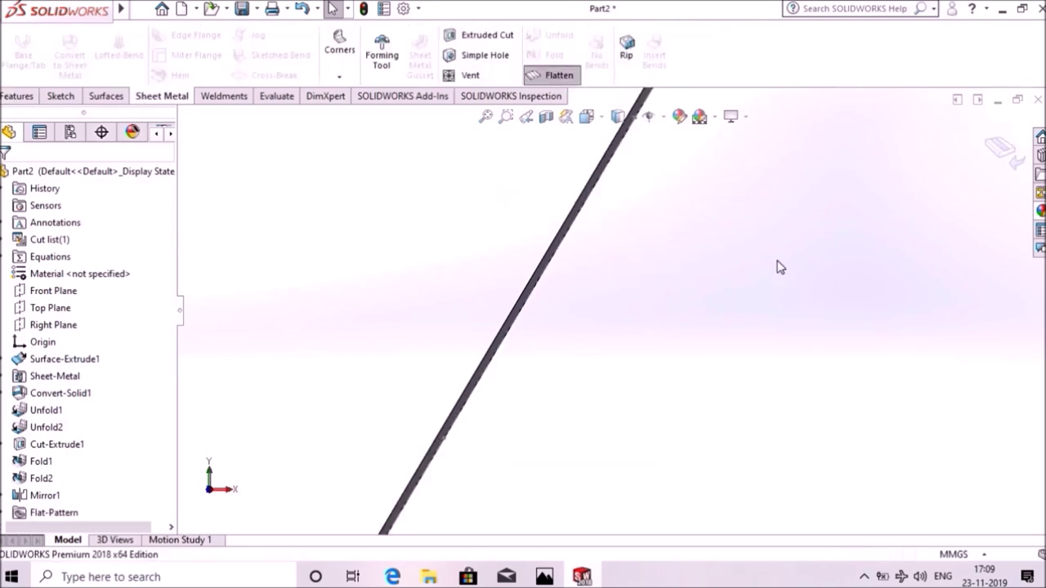
Step: Inspect the notched flat pattern from the top, then refold the clip and orbit it into 3D
{"action": "left_click", "coordinate": [211, 476]}
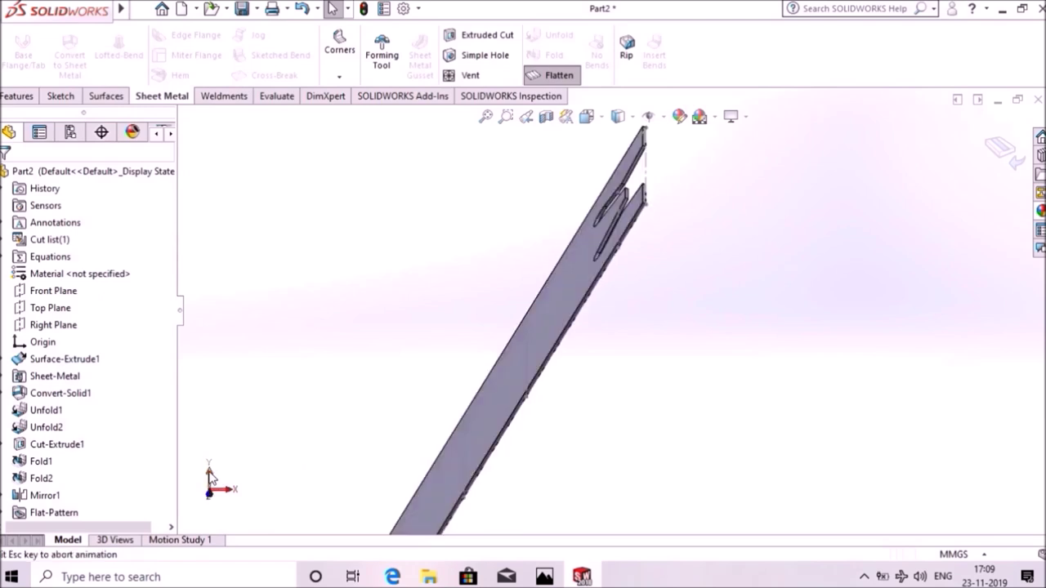
{"action": "middle_click_drag", "start_coordinate": [741, 355], "coordinate": [766, 349]}
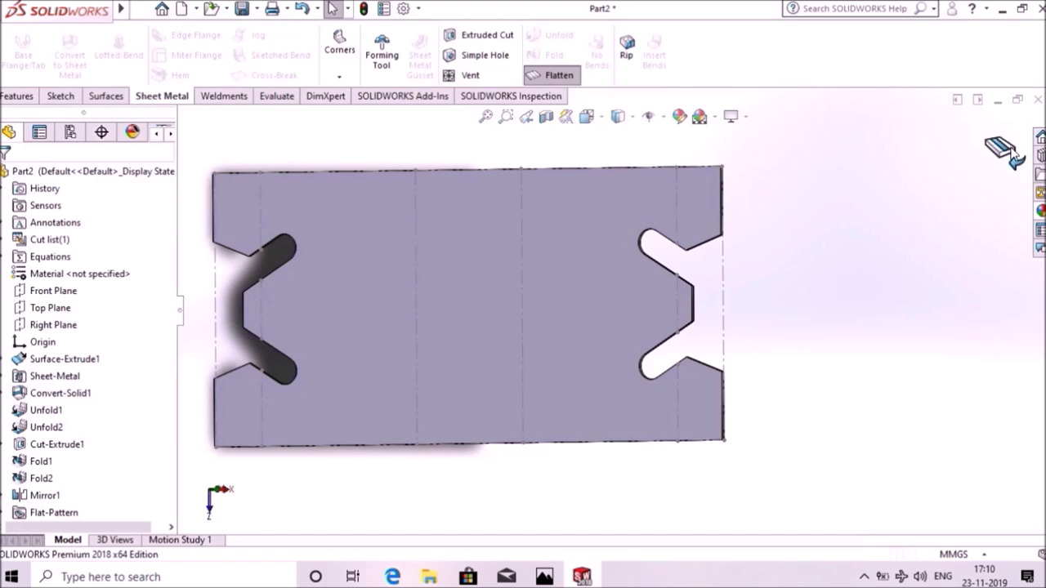
{"action": "left_click", "coordinate": [1013, 157]}
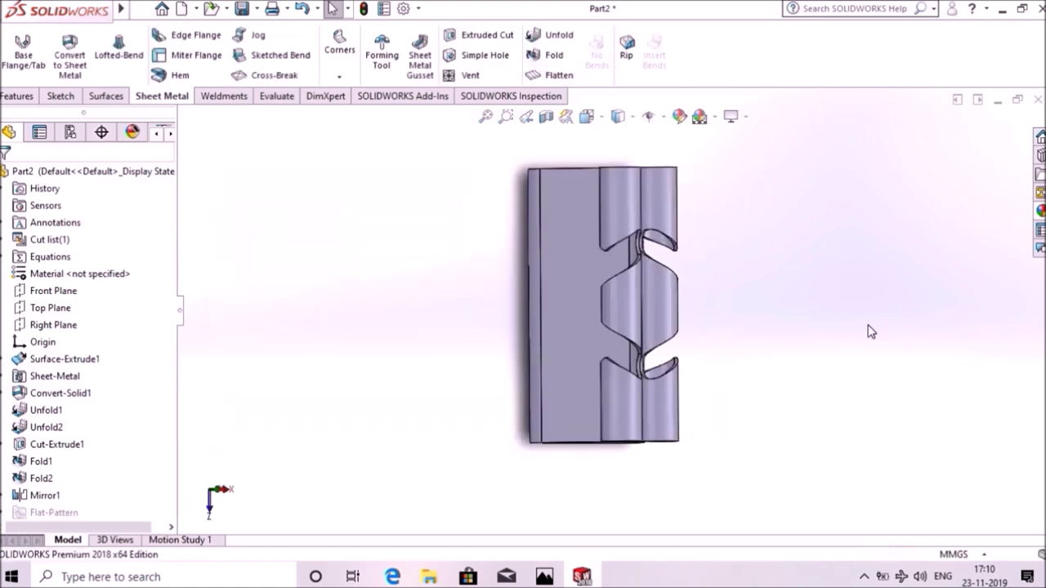
{"action": "mouse_move", "coordinate": [864, 327]}
{"action": "middle_mouse_down"}
{"action": "mouse_move", "coordinate": [822, 226]}
{"action": "mouse_move", "coordinate": [843, 155]}
{"action": "mouse_move", "coordinate": [861, 343]}
{"action": "mouse_move", "coordinate": [899, 348]}
{"action": "mouse_move", "coordinate": [882, 369]}
{"action": "mouse_move", "coordinate": [859, 365]}
{"action": "middle_mouse_up"}
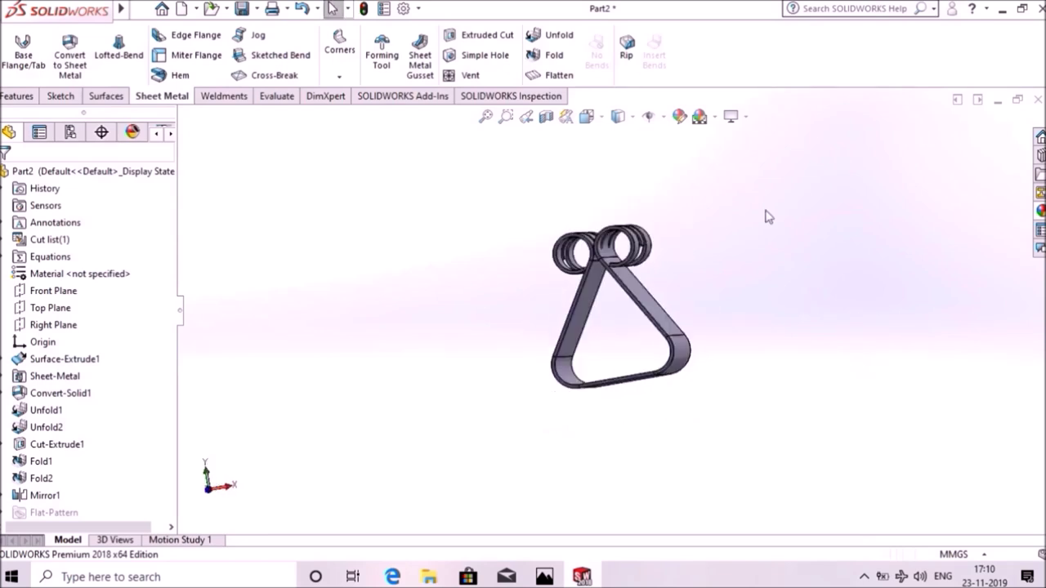
{"action": "left_click", "coordinate": [679, 116]}
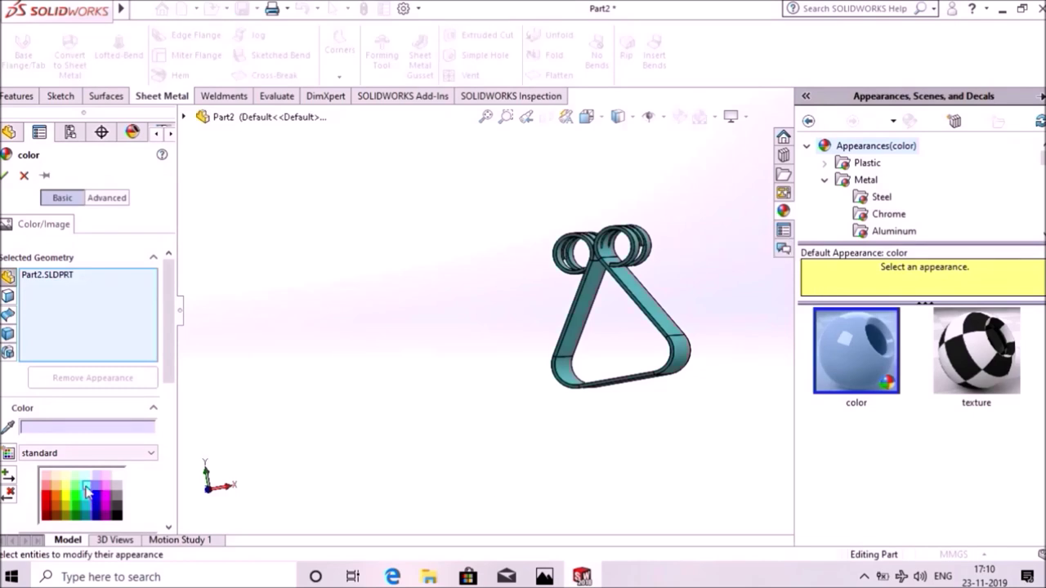
Step: Orbit the recoloured clip to review it, then confirm the light cyan appearance
{"action": "middle_click_drag", "start_coordinate": [562, 479], "coordinate": [528, 498]}
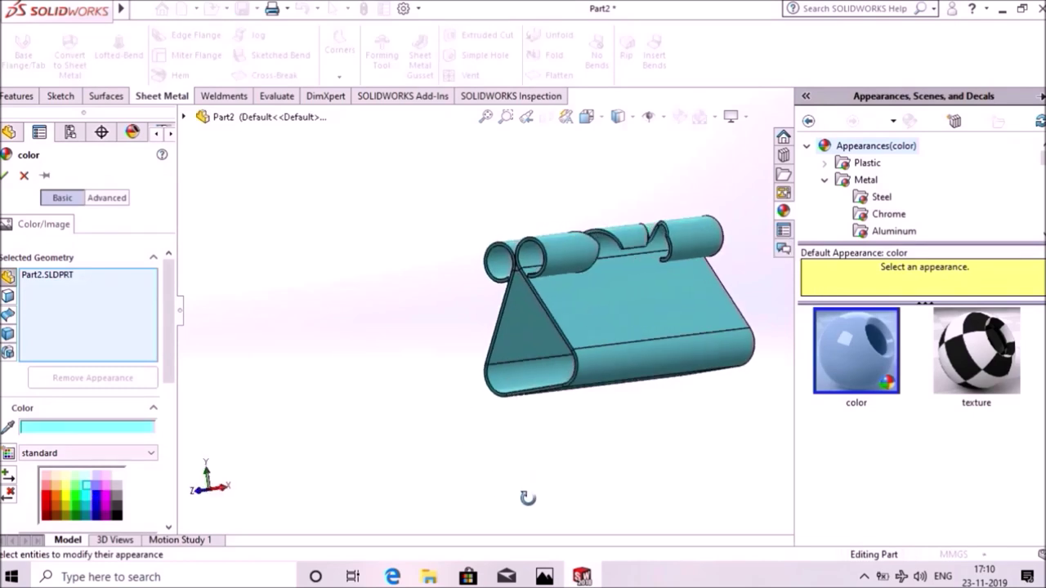
{"action": "mouse_move", "coordinate": [870, 284]}
{"action": "middle_mouse_down"}
{"action": "mouse_move", "coordinate": [913, 376]}
{"action": "mouse_move", "coordinate": [894, 395]}
{"action": "middle_mouse_up"}
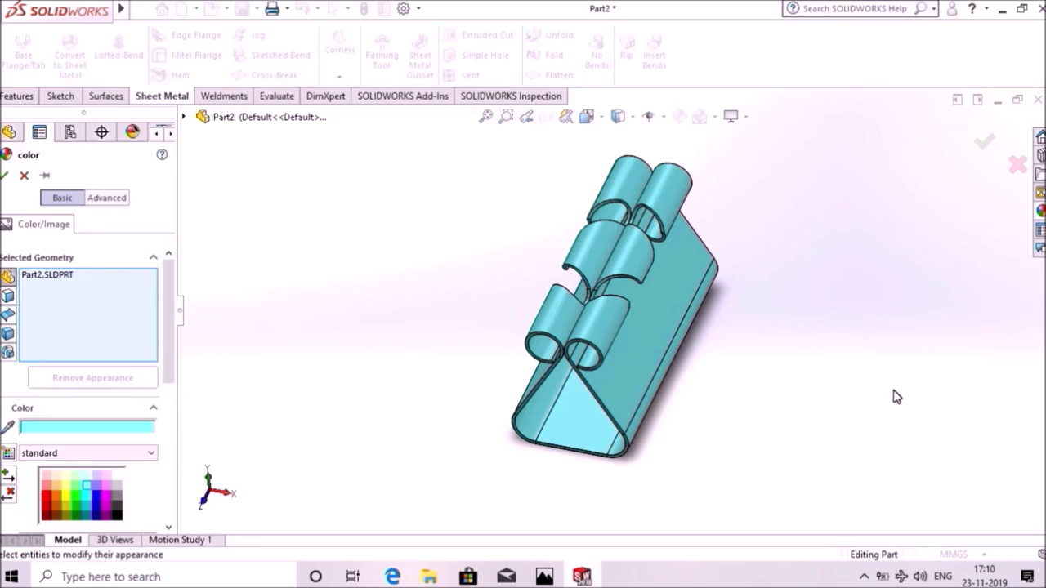
{"action": "middle_click_drag", "start_coordinate": [835, 353], "coordinate": [816, 318]}
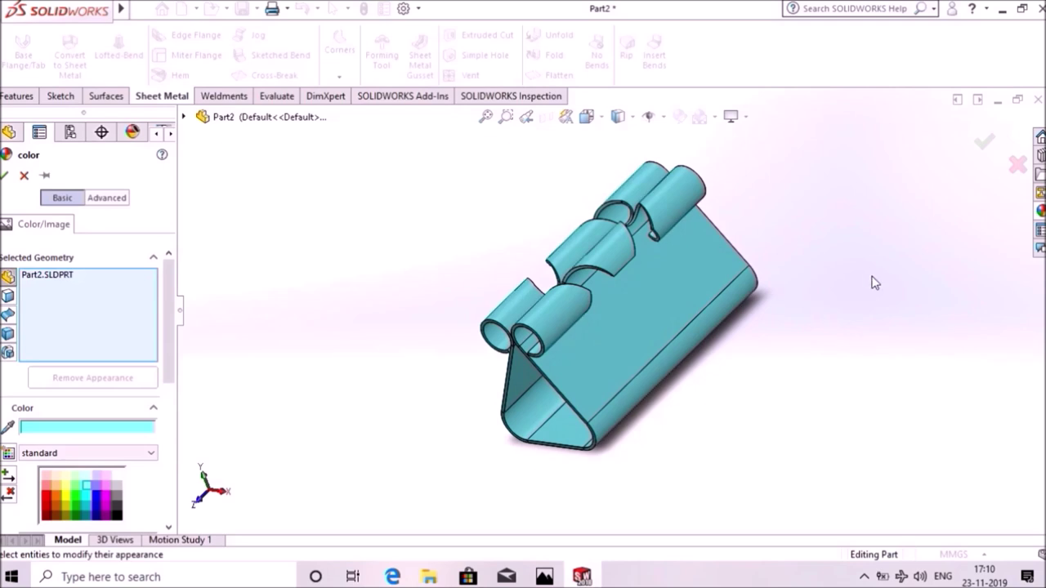
{"action": "left_click", "coordinate": [984, 147]}
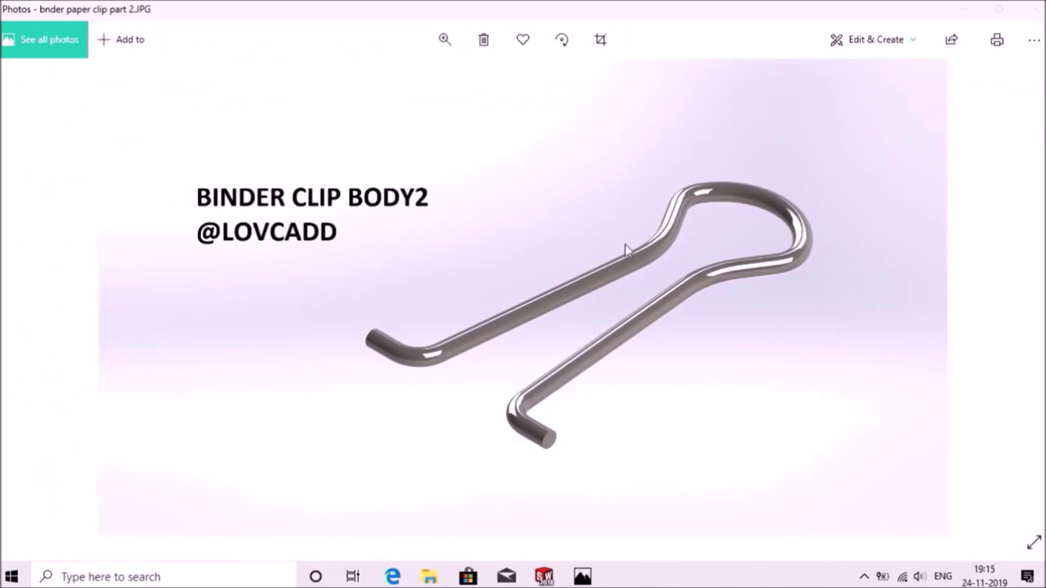
Step: Return to SOLIDWORKS and bring up the new-document choices
{"action": "left_click", "coordinate": [545, 577]}
{"action": "left_click", "coordinate": [197, 11]}
Step: Create a new part, Part4, and start Sketch1 on its Top Plane
{"action": "left_click", "coordinate": [204, 29]}
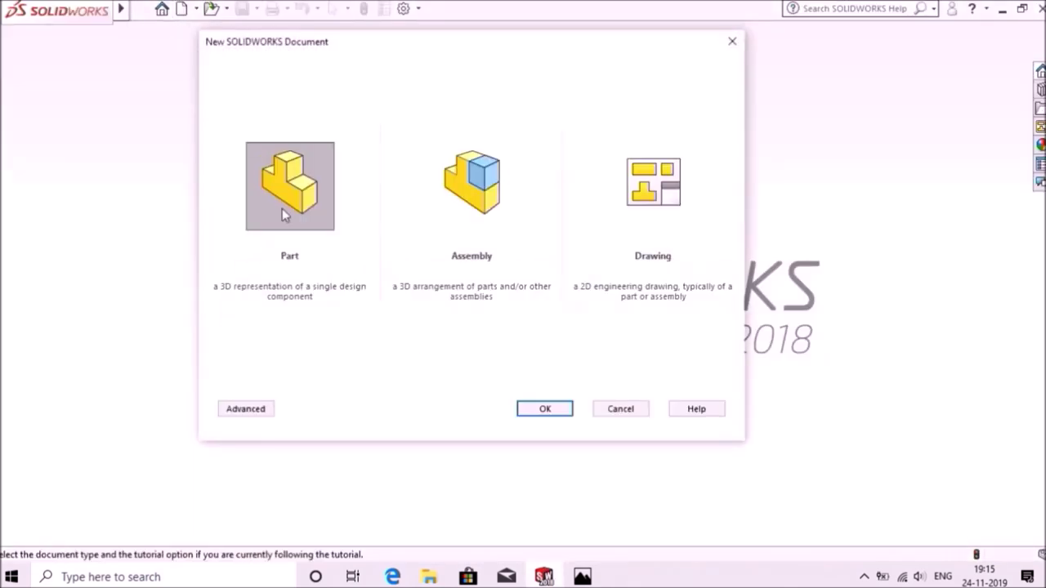
{"action": "left_click", "coordinate": [559, 413]}
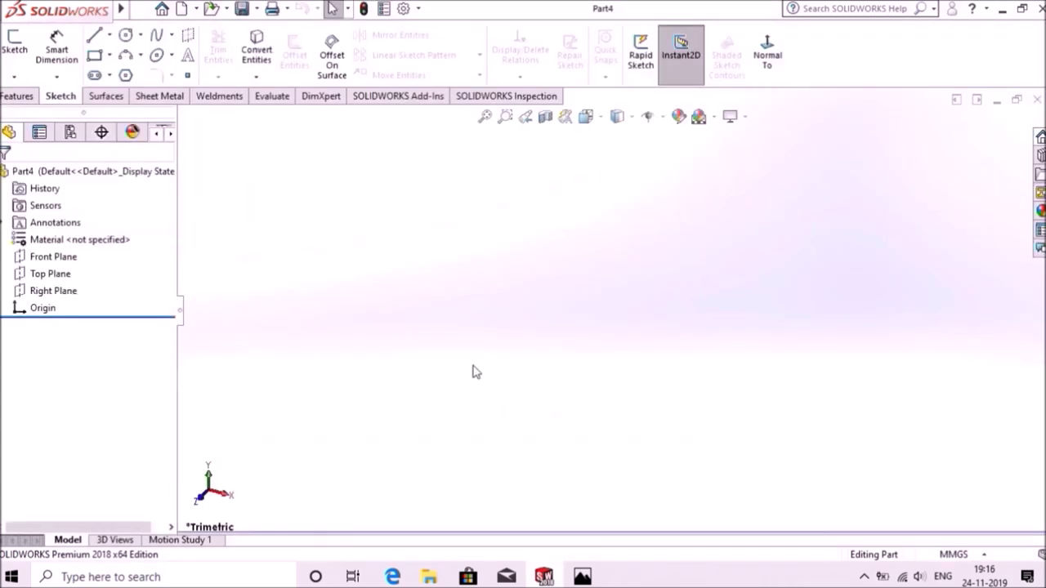
{"action": "left_click", "coordinate": [72, 274]}
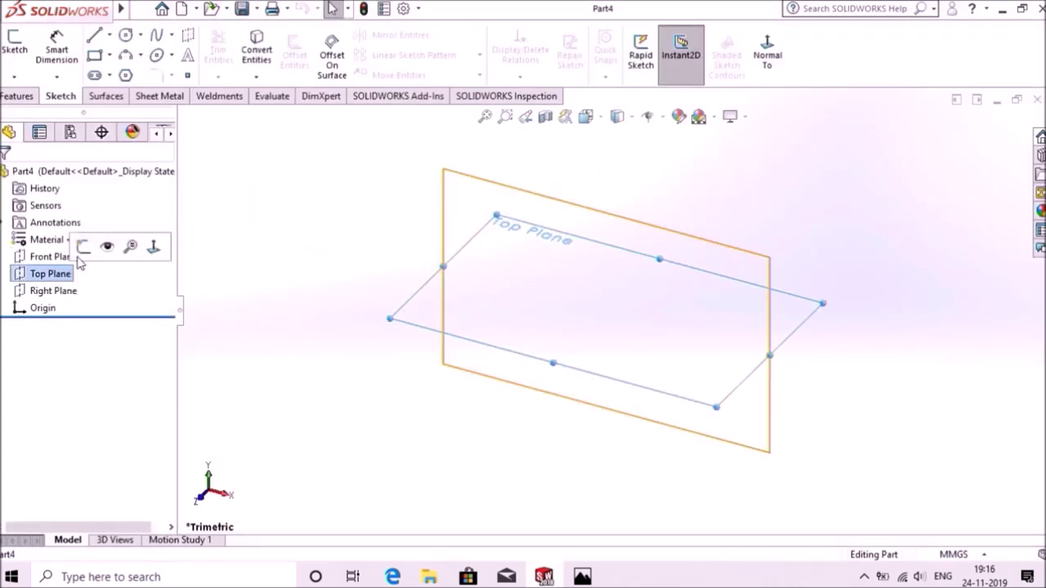
{"action": "left_click", "coordinate": [84, 248]}
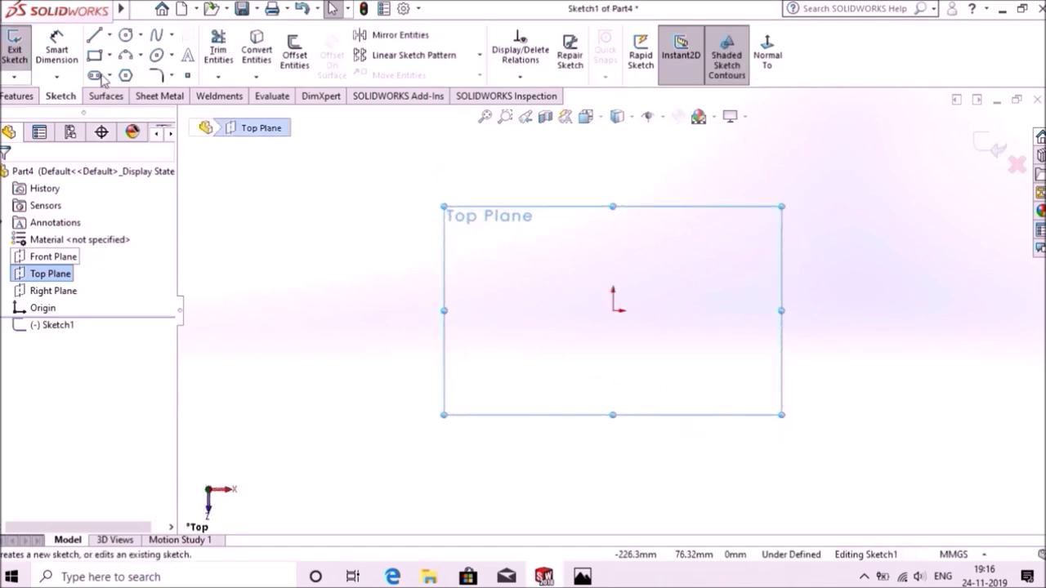
{"action": "left_click", "coordinate": [110, 36]}
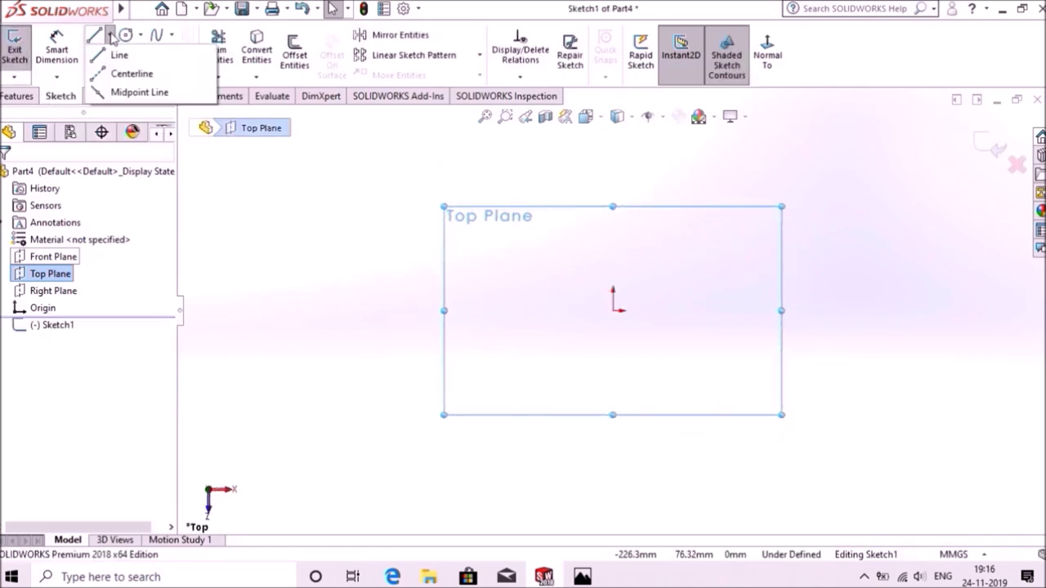
Step: Draw a horizontal centerline ending at the origin and a vertical centerline rising from it
{"action": "left_click", "coordinate": [120, 75]}
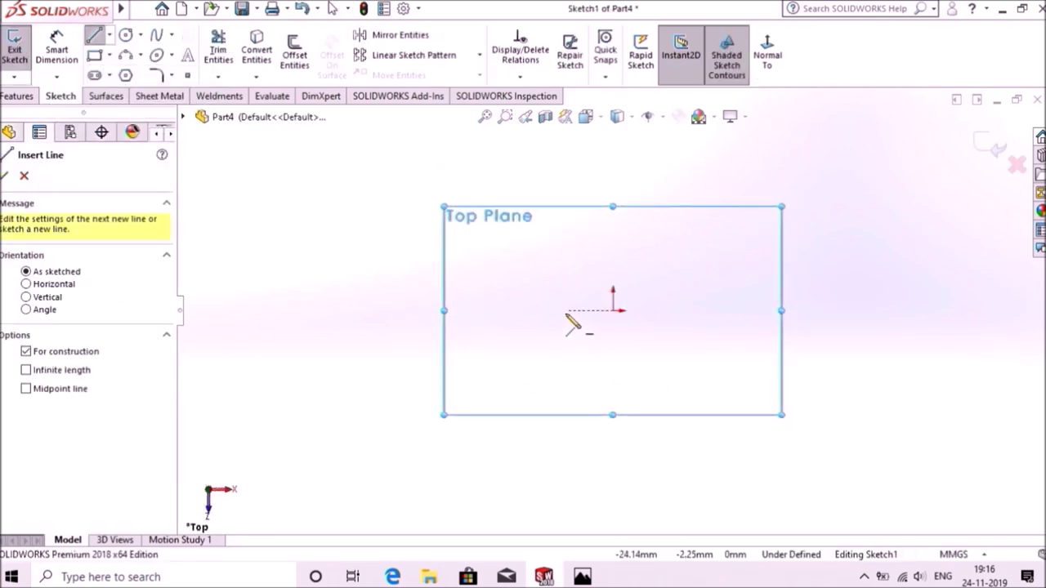
{"action": "left_click", "coordinate": [527, 310]}
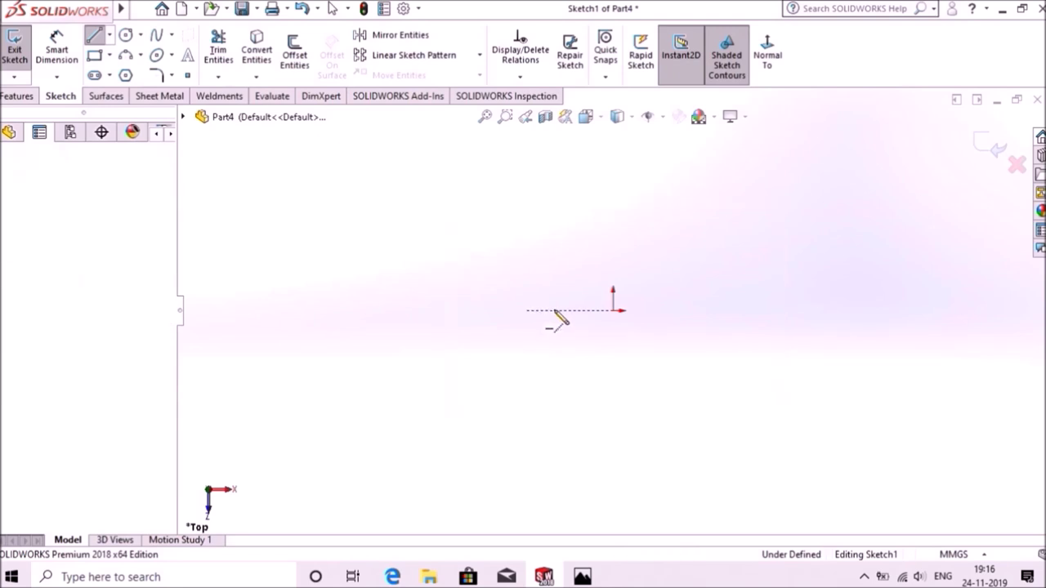
{"action": "left_click", "coordinate": [613, 310]}
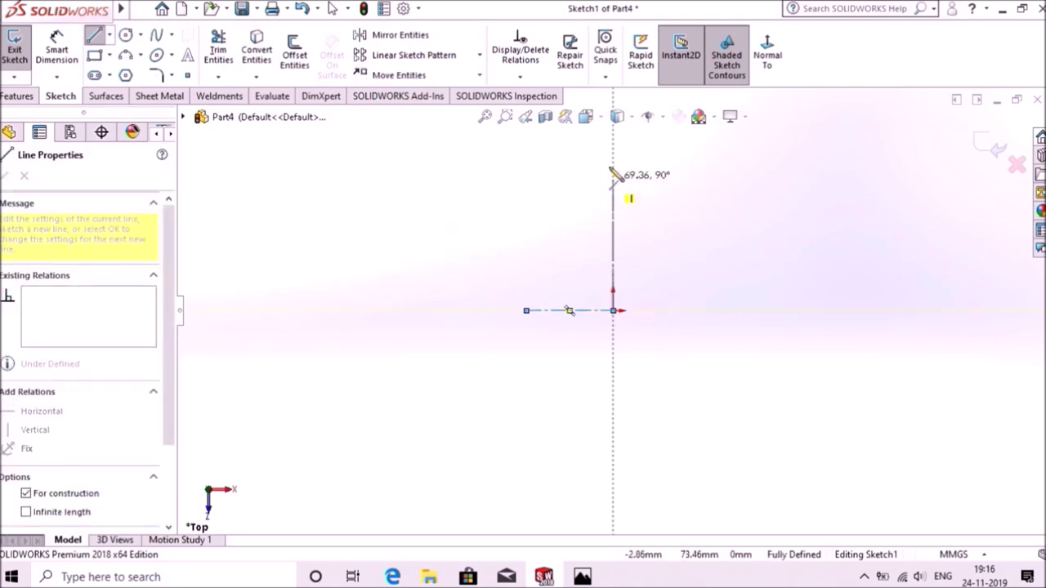
{"action": "left_click", "coordinate": [614, 133]}
{"action": "right_click", "coordinate": [617, 135]}
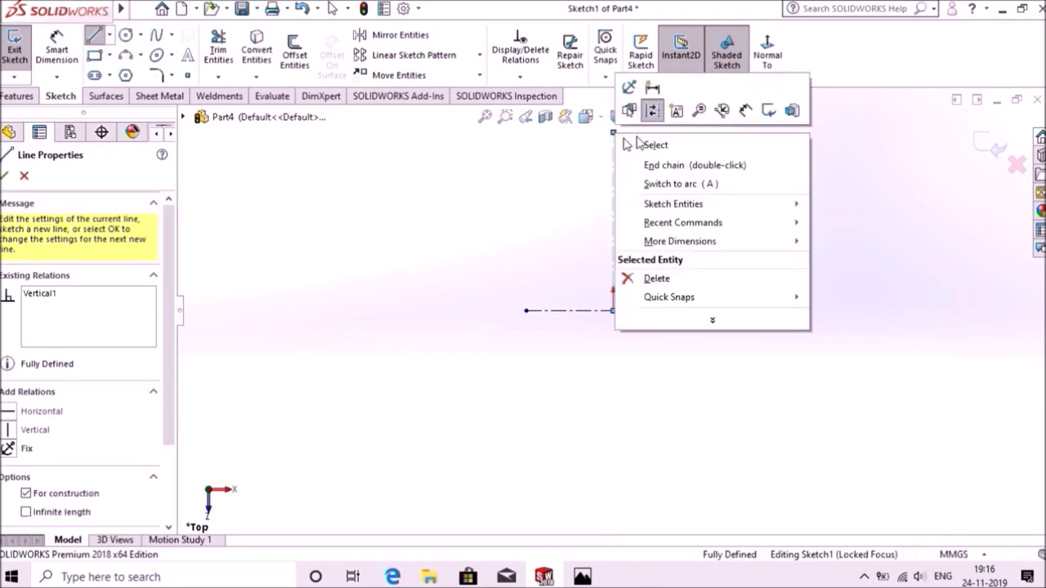
{"action": "left_click", "coordinate": [654, 148]}
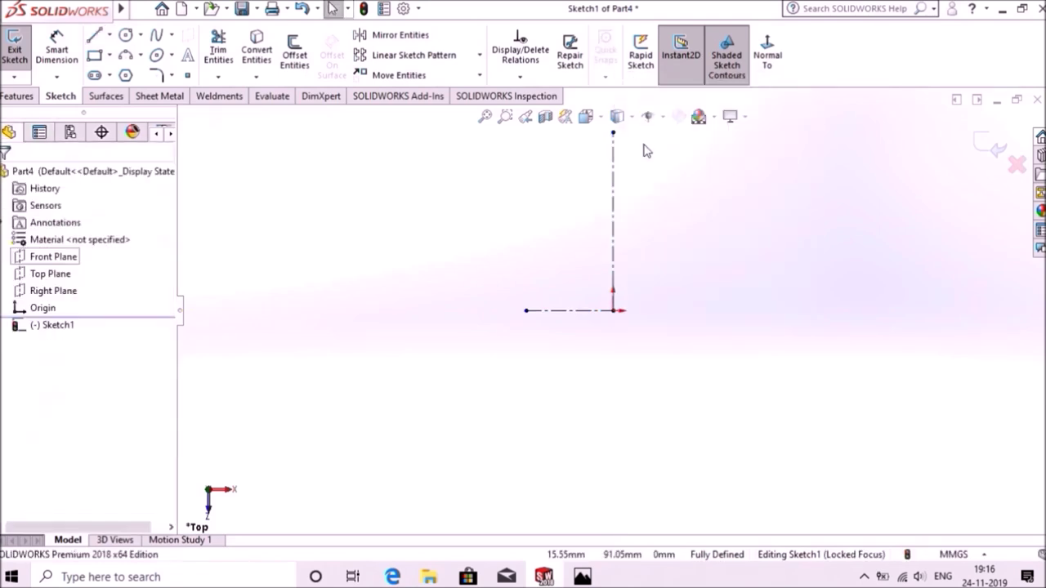
Step: Dimension the horizontal centerline 8 mm and the vertical centerline 23.50 mm
{"action": "left_click", "coordinate": [62, 59]}
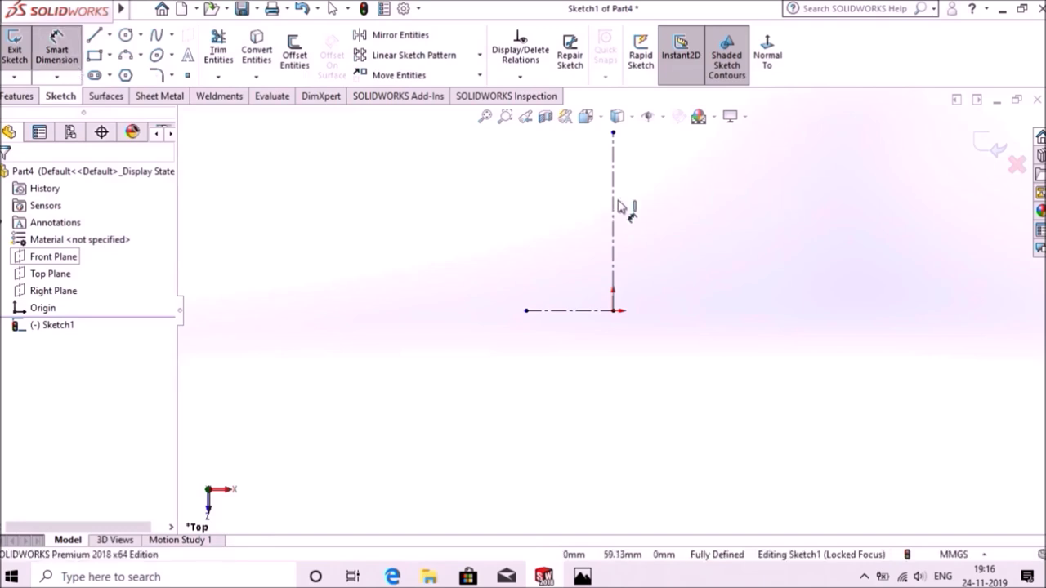
{"action": "left_click", "coordinate": [585, 311]}
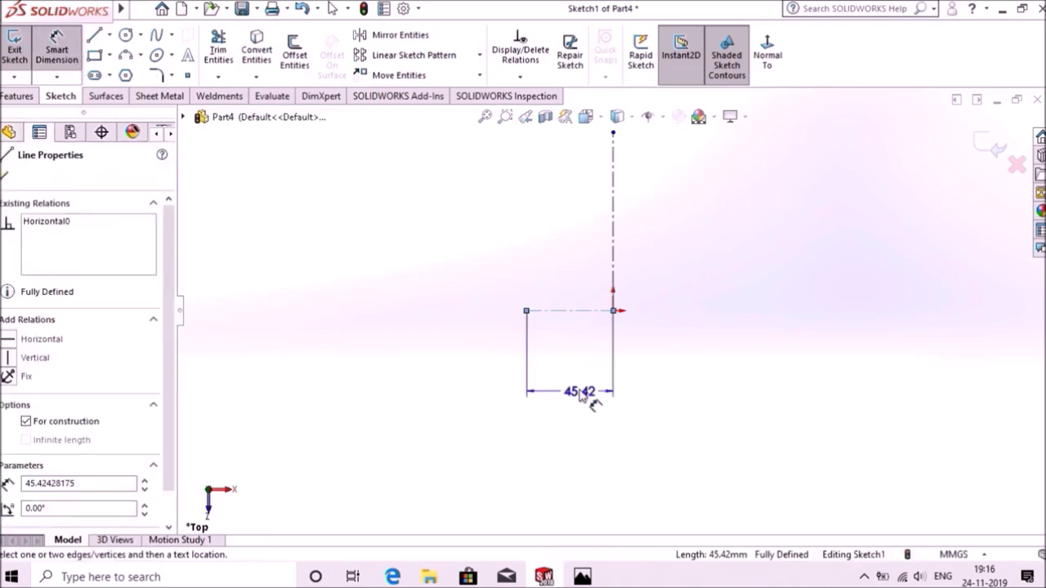
{"action": "left_click", "coordinate": [574, 387]}
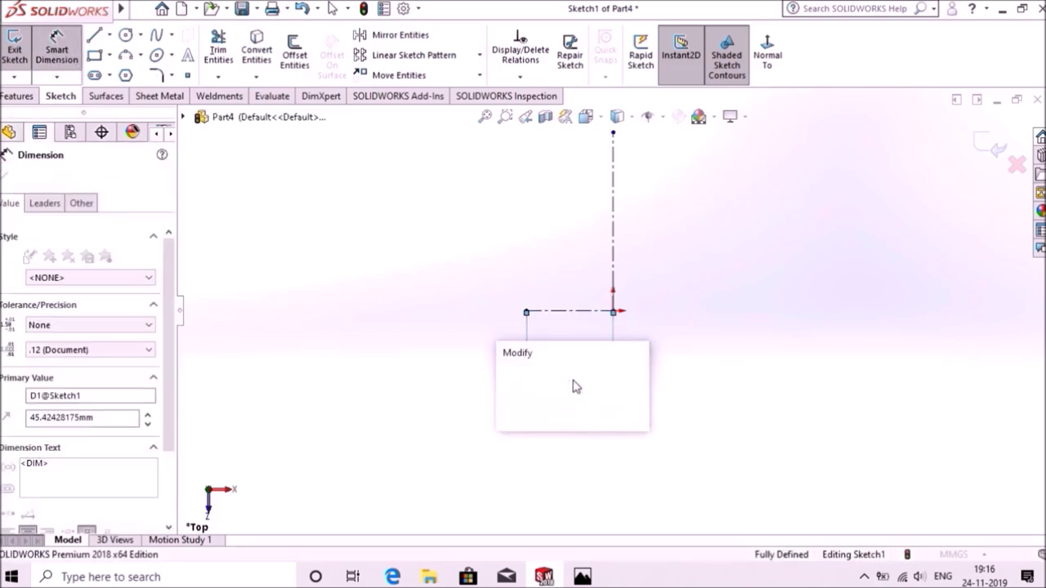
{"action": "type", "text": "8"}
{"action": "key", "text": "Return"}
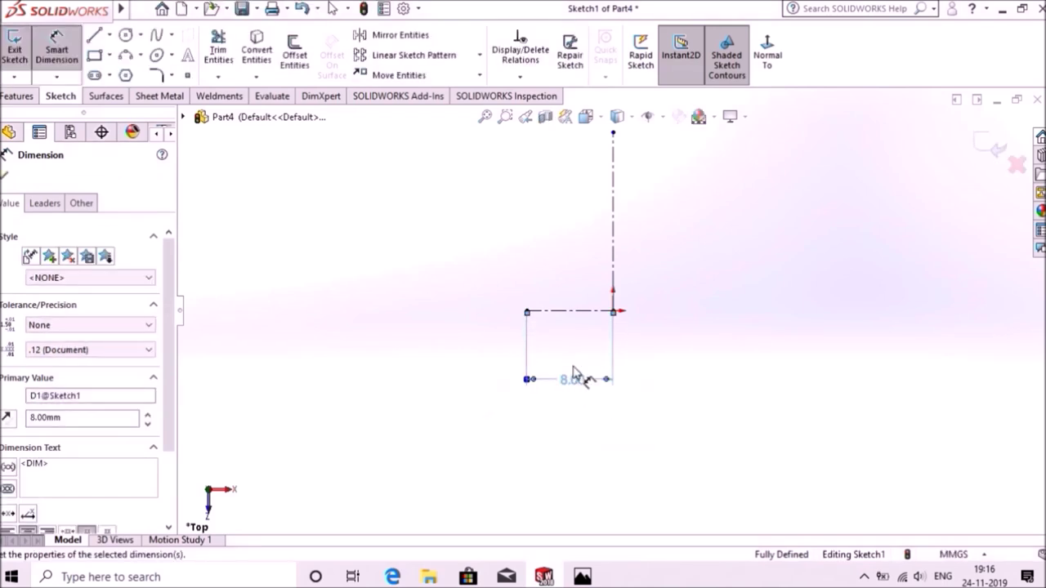
{"action": "left_click", "coordinate": [614, 221]}
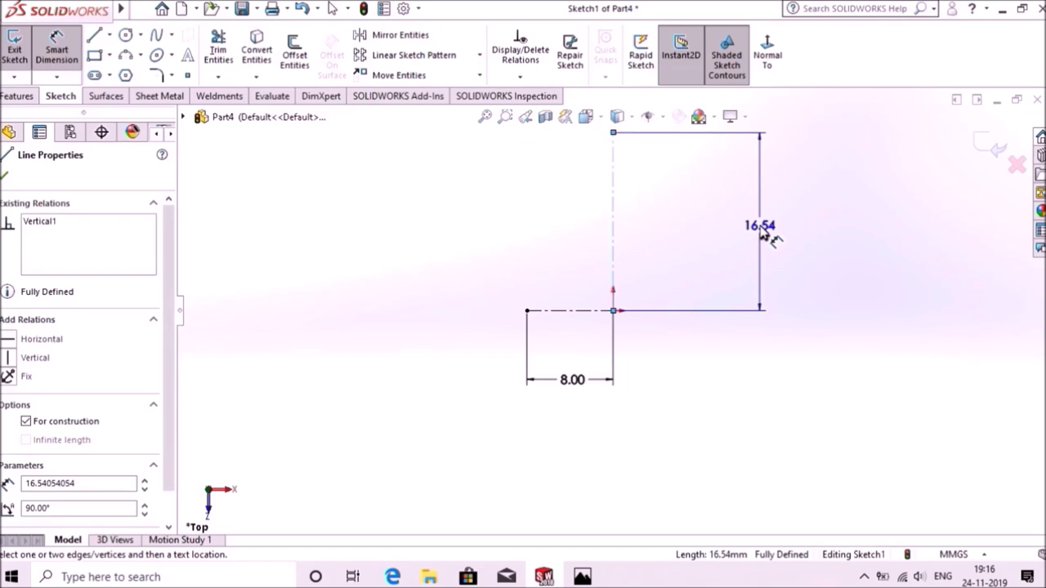
{"action": "left_click", "coordinate": [764, 235]}
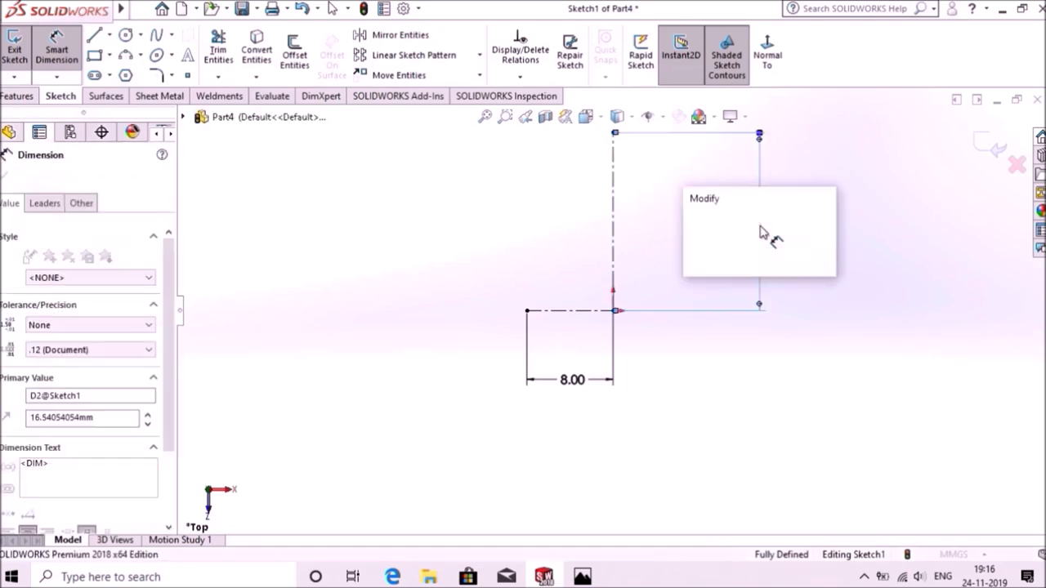
{"action": "type", "text": "23.5"}
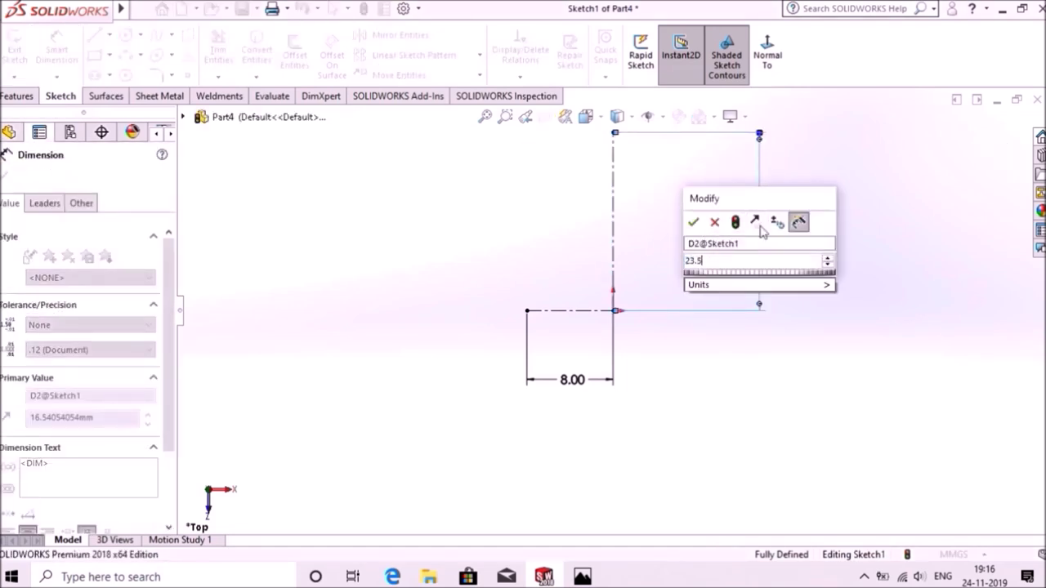
{"action": "type", "text": "0"}
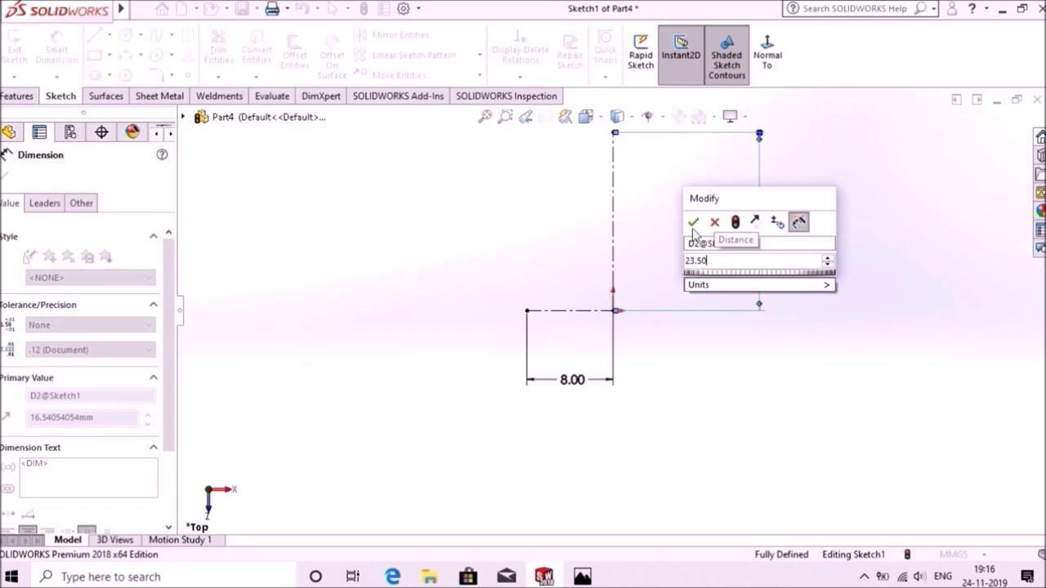
{"action": "left_click", "coordinate": [693, 223]}
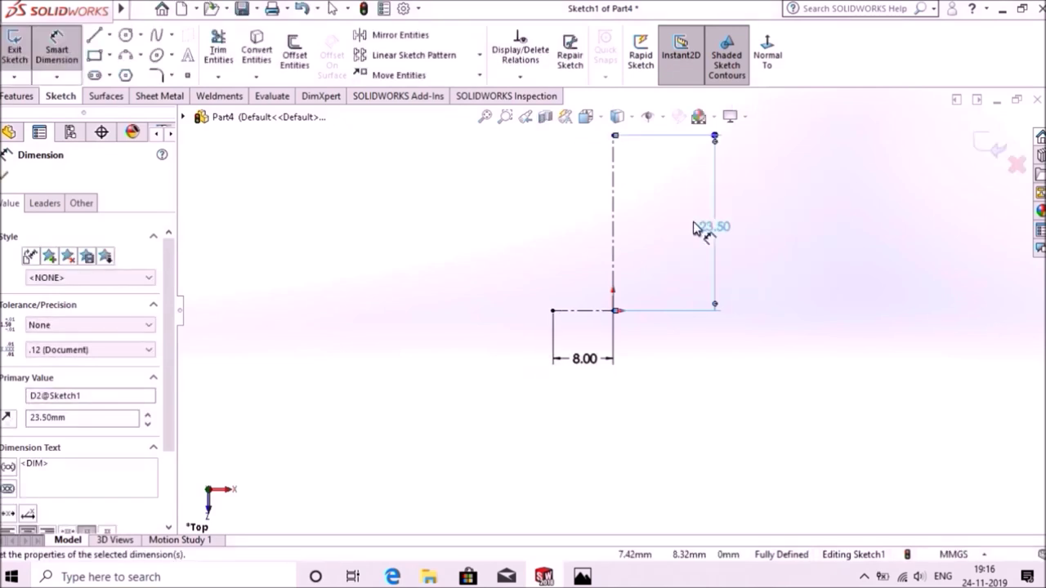
{"action": "left_click", "coordinate": [125, 35]}
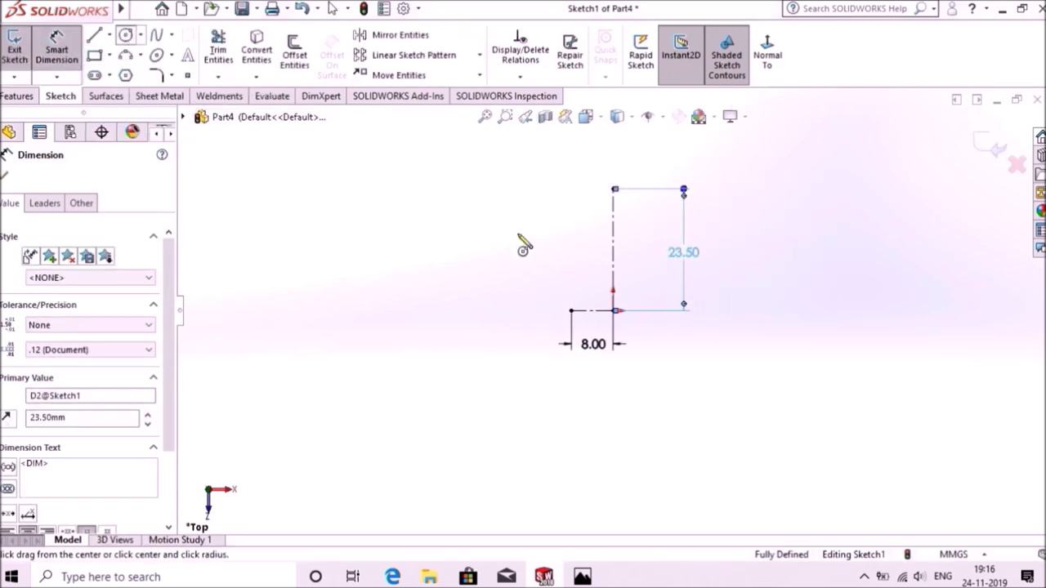
Step: Draw a Ø10.50 construction circle centred on the top of the 23.50 centerline
{"action": "left_click", "coordinate": [614, 190]}
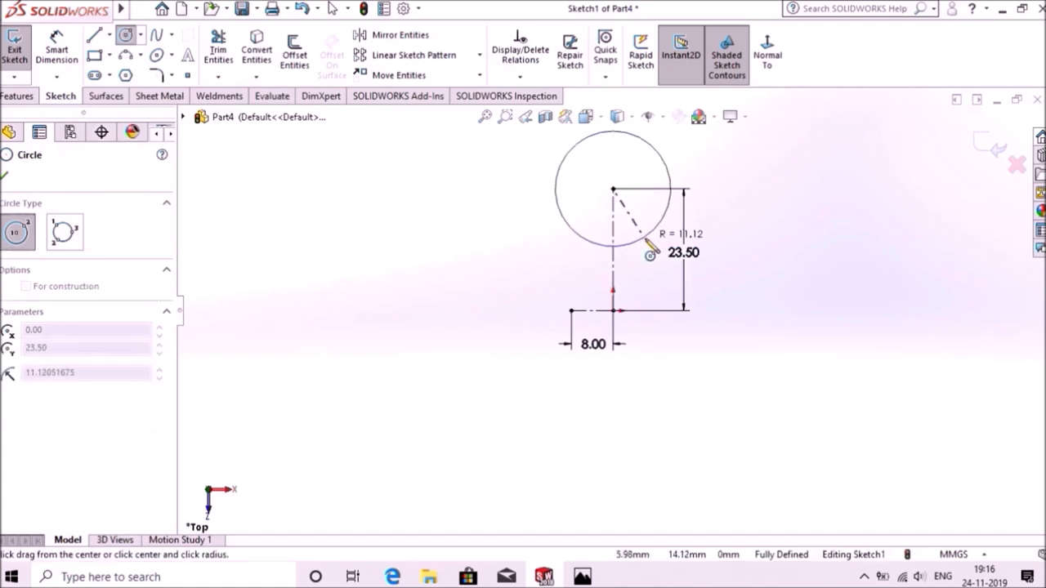
{"action": "left_click", "coordinate": [654, 249]}
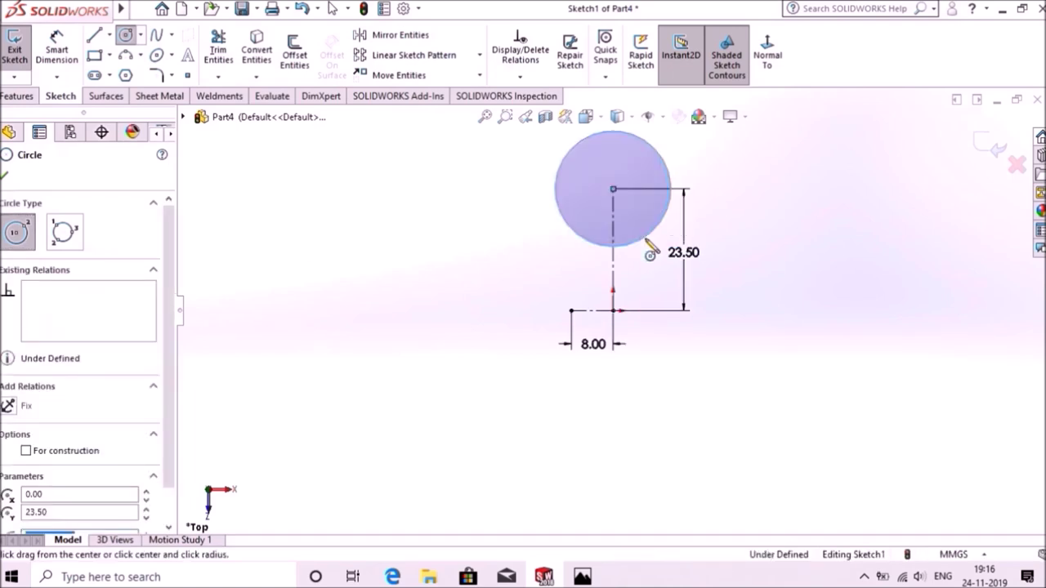
{"action": "left_click", "coordinate": [27, 451]}
{"action": "left_click", "coordinate": [6, 173]}
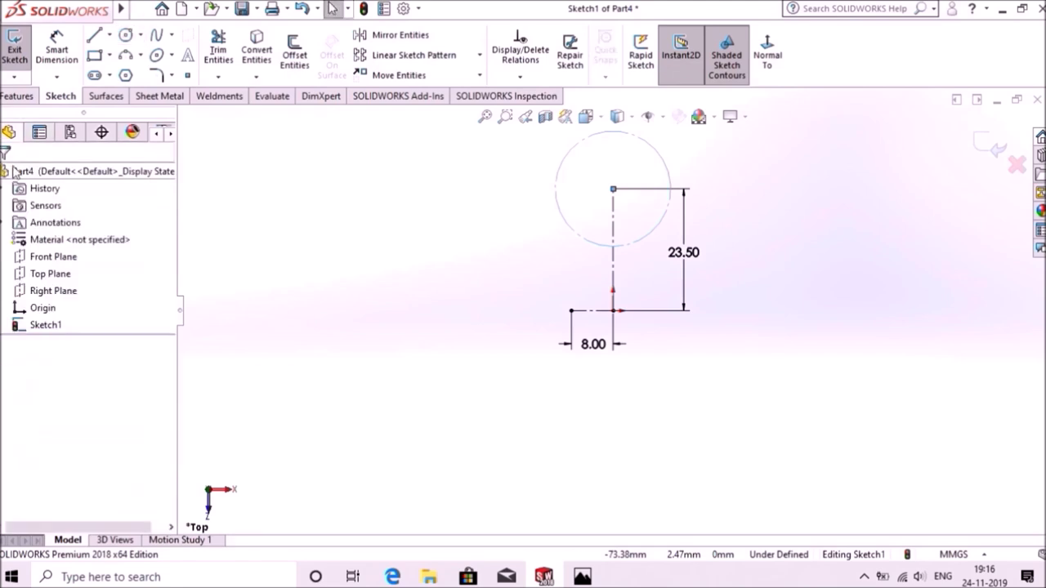
{"action": "left_click", "coordinate": [56, 49]}
{"action": "left_click", "coordinate": [667, 173]}
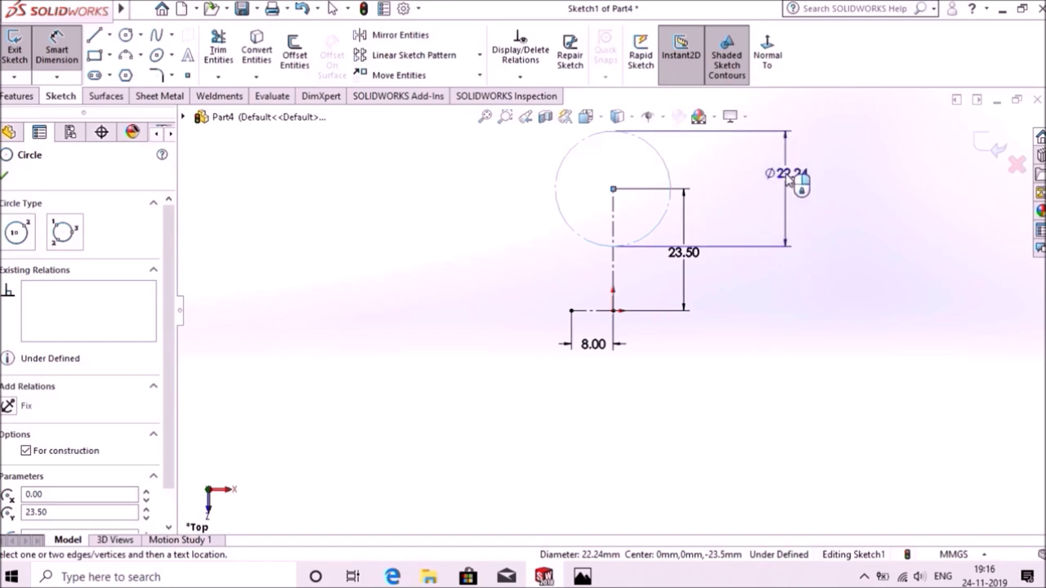
{"action": "left_click", "coordinate": [789, 182]}
{"action": "type", "text": "10.50"}
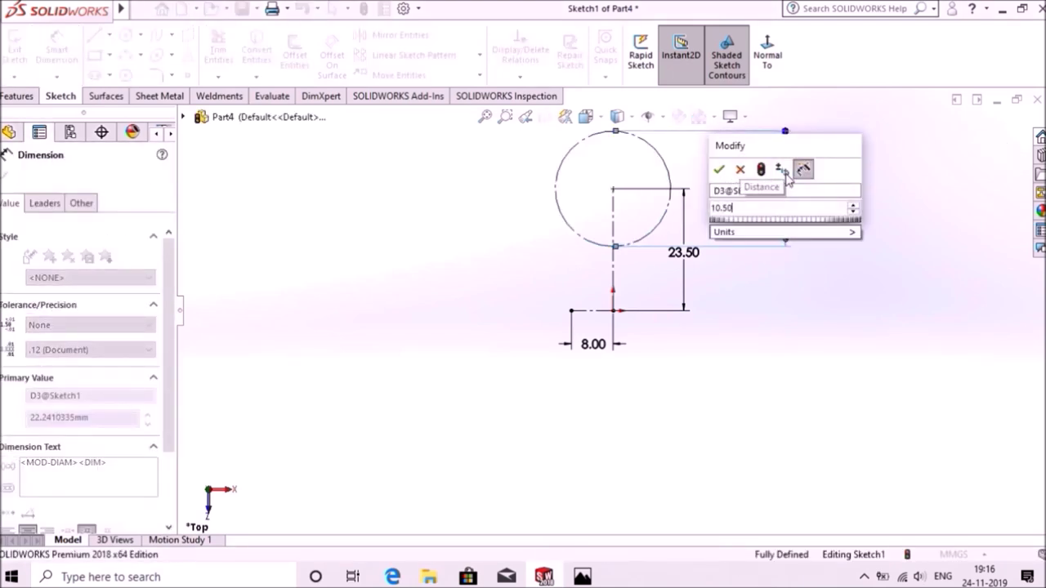
{"action": "left_click", "coordinate": [719, 170]}
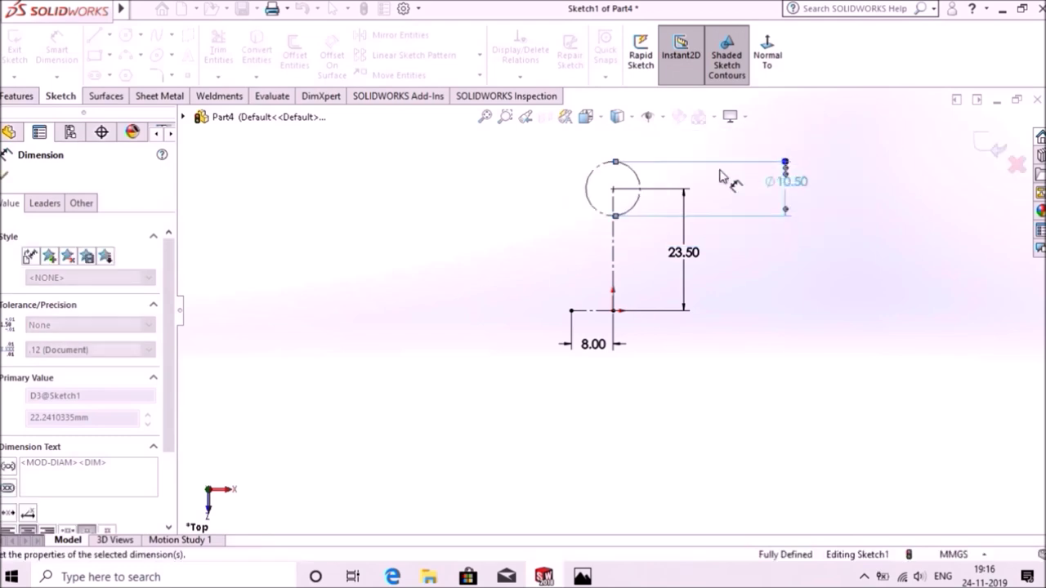
Step: Draw a horizontal centreline from the circle's centre to its left edge
{"action": "scroll", "coordinate": [551, 201], "scroll_direction": "down", "scroll_amount": 1}
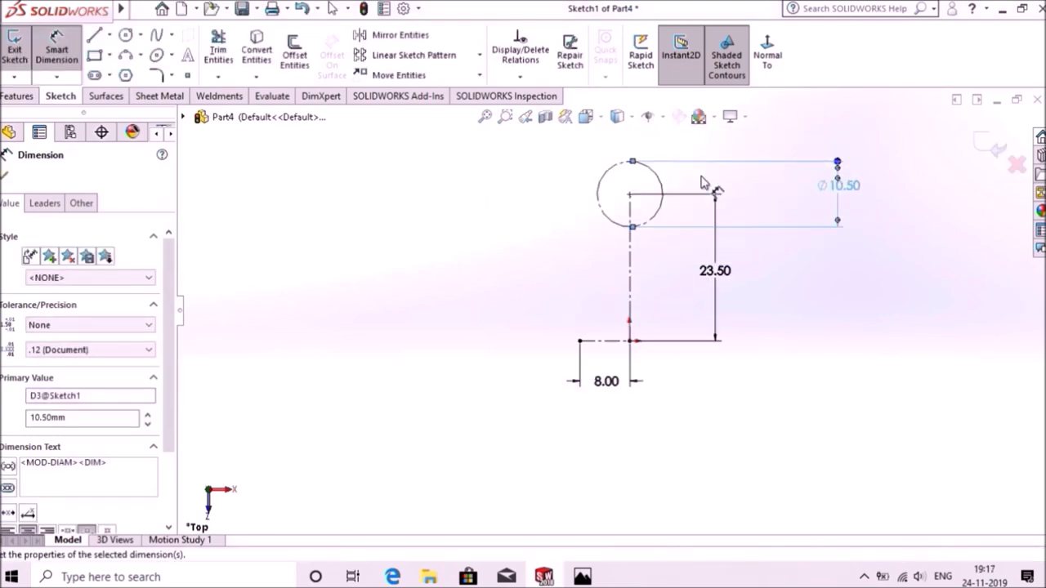
{"action": "scroll", "coordinate": [712, 180], "scroll_direction": "down", "scroll_amount": 2}
{"action": "left_click", "coordinate": [109, 34]}
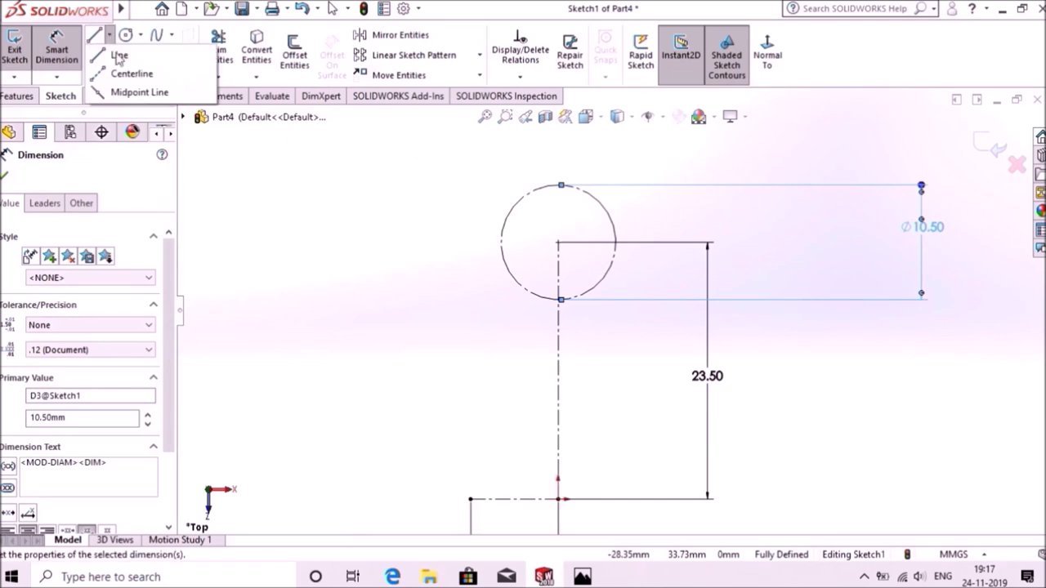
{"action": "left_click", "coordinate": [559, 242]}
{"action": "left_click", "coordinate": [502, 242]}
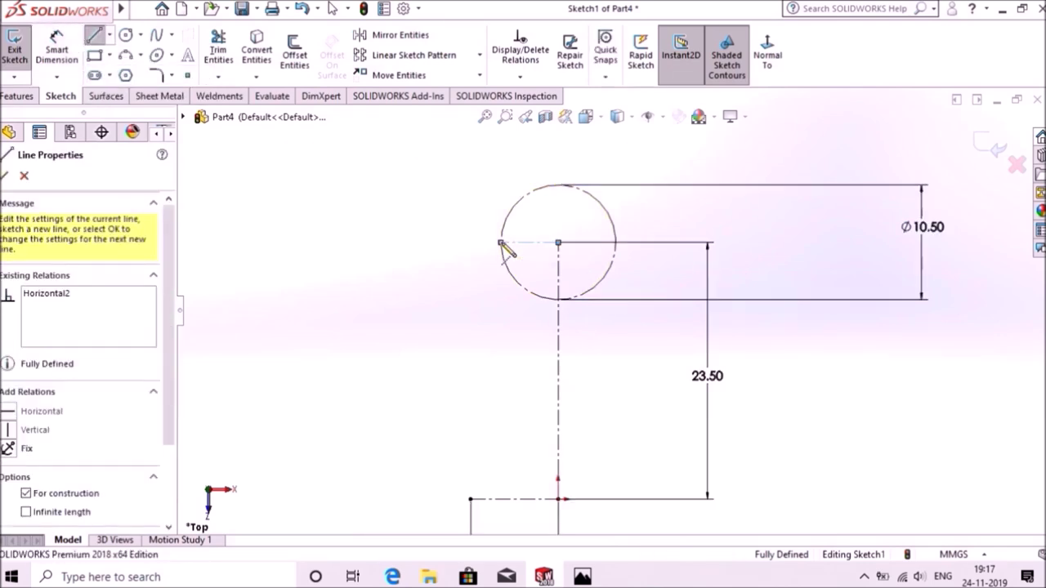
{"action": "right_click", "coordinate": [507, 247]}
{"action": "left_click", "coordinate": [510, 253]}
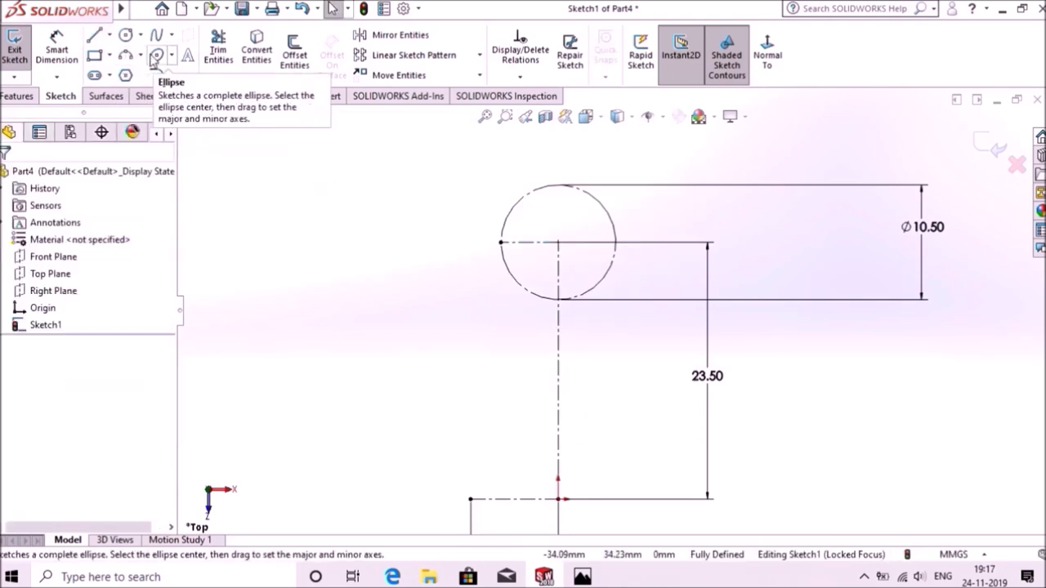
{"action": "left_click", "coordinate": [143, 56]}
Step: Draw a 3-point arc over the top of the Ø10.50 construction circle
{"action": "left_click", "coordinate": [156, 112]}
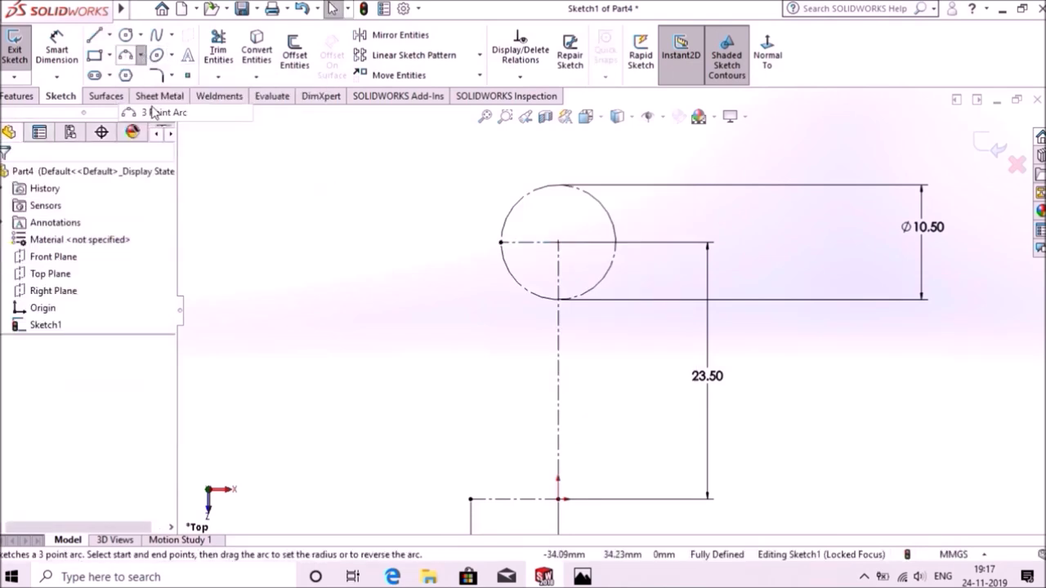
{"action": "left_click", "coordinate": [505, 219]}
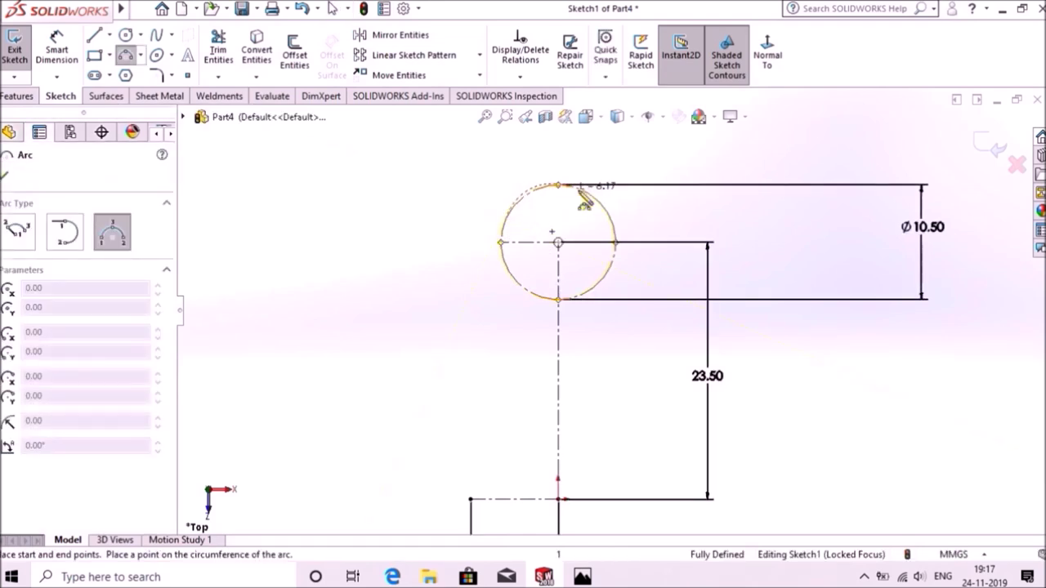
{"action": "left_click", "coordinate": [614, 233]}
{"action": "left_click", "coordinate": [596, 205]}
{"action": "right_click", "coordinate": [595, 200]}
{"action": "left_click", "coordinate": [613, 202]}
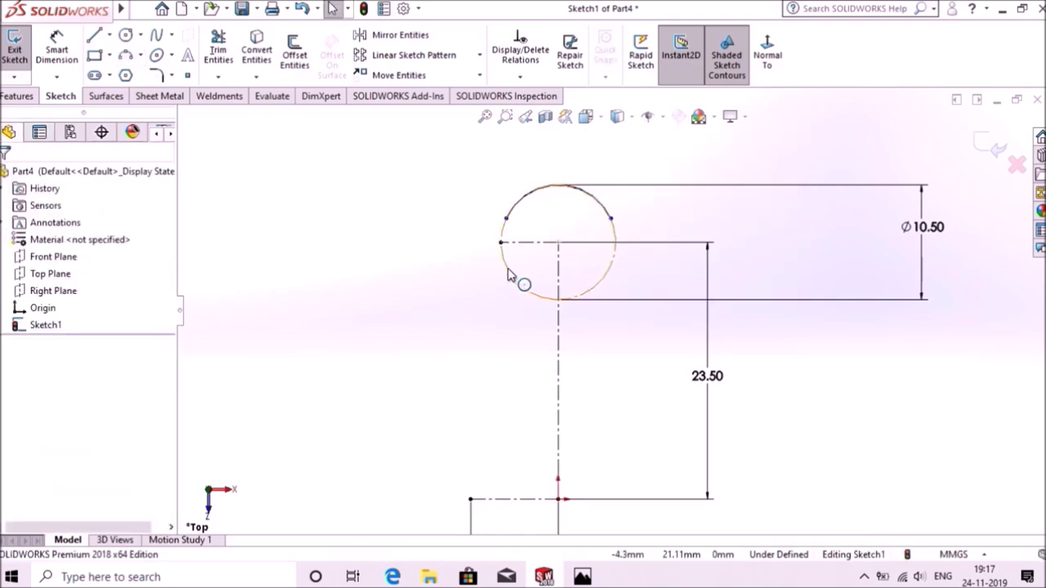
Step: Make the arc concentric with the circle and its two endpoints horizontal
{"action": "left_click", "coordinate": [513, 261]}
{"action": "left_click", "coordinate": [532, 210], "text": "ctrl"}
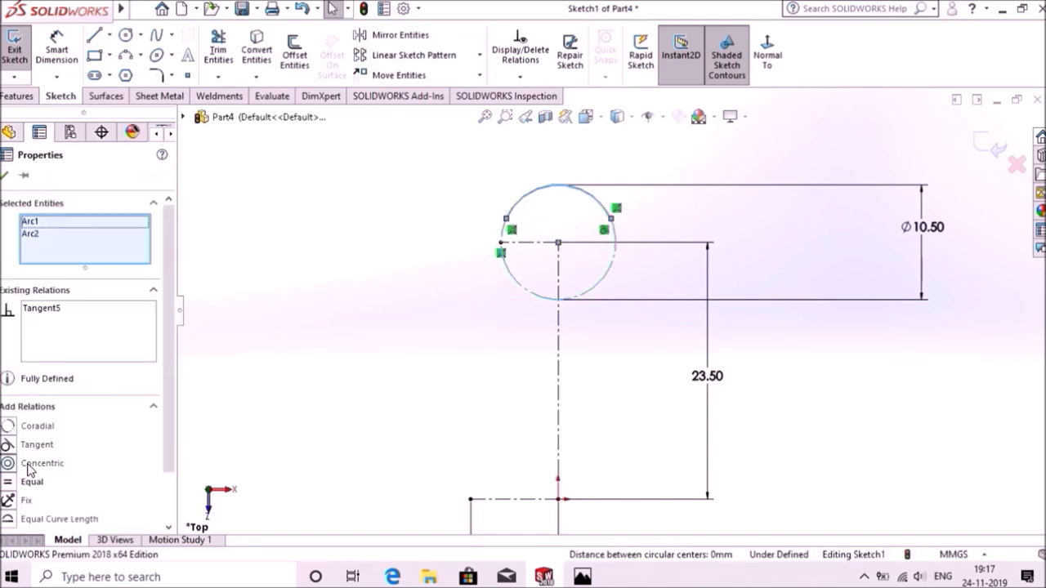
{"action": "left_click", "coordinate": [29, 467]}
{"action": "left_click", "coordinate": [5, 177]}
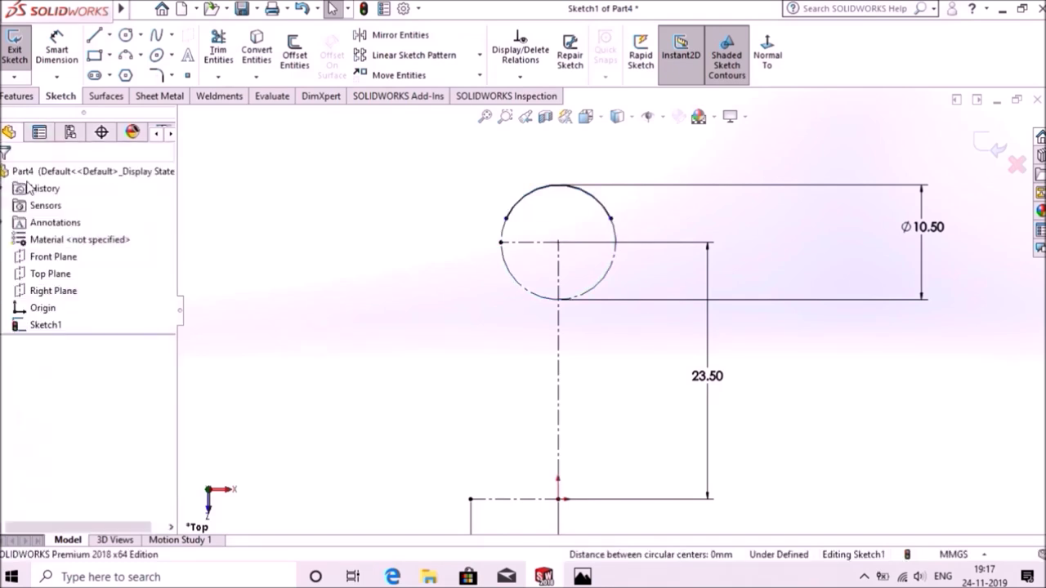
{"action": "left_click", "coordinate": [507, 221]}
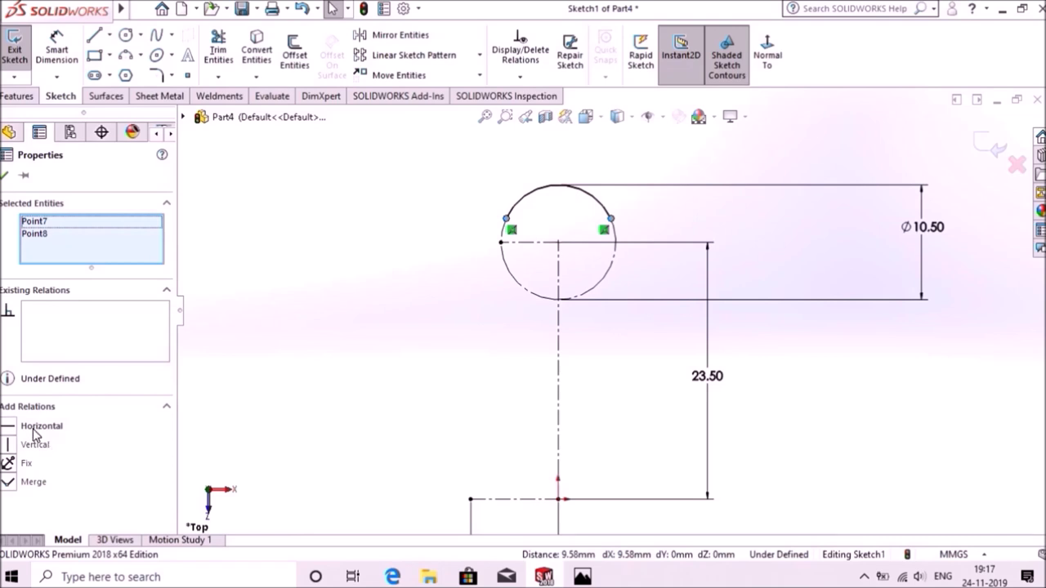
{"action": "left_click", "coordinate": [34, 430]}
{"action": "left_click", "coordinate": [5, 176]}
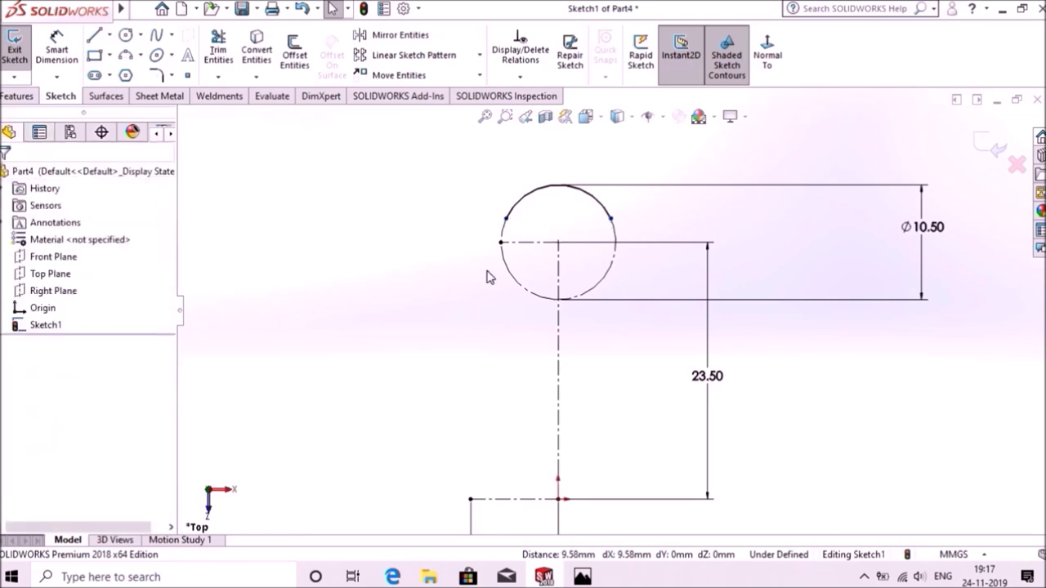
{"action": "left_click", "coordinate": [57, 49]}
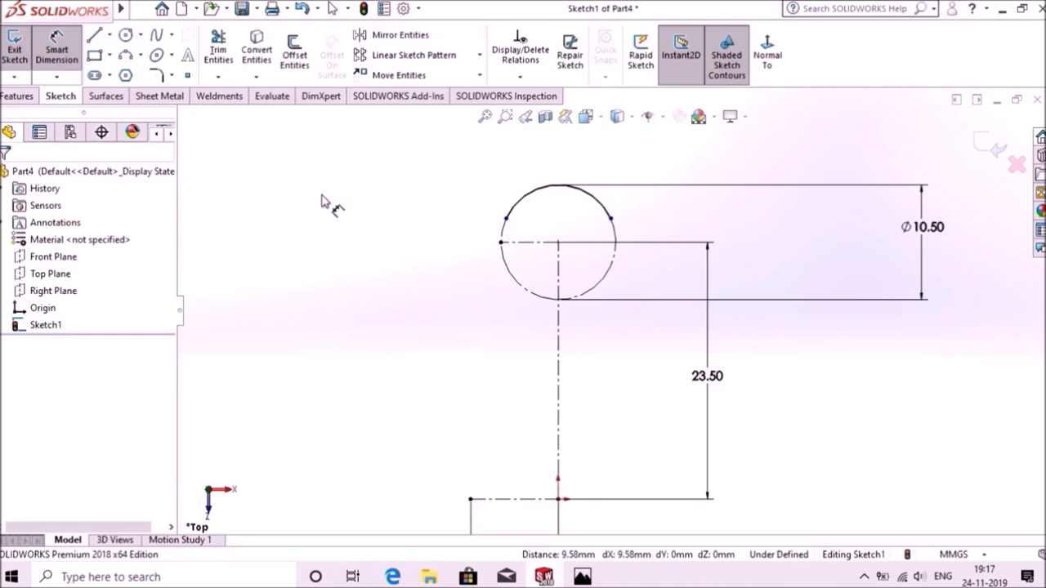
Step: Dimension the arc's left endpoint 1.50 from the horizontal centreline
{"action": "left_click", "coordinate": [517, 240]}
{"action": "left_click", "coordinate": [528, 244]}
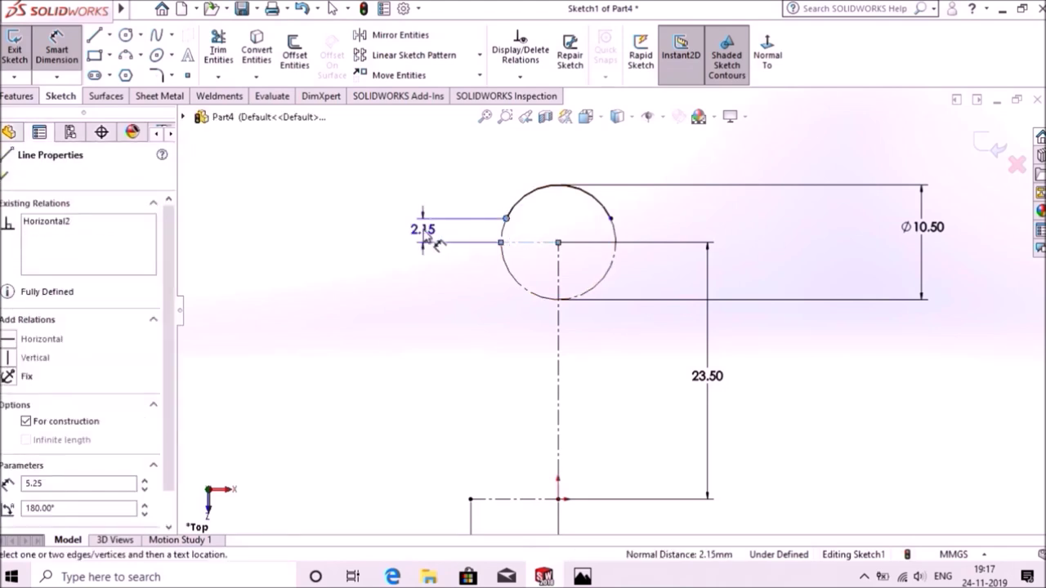
{"action": "left_click", "coordinate": [424, 235]}
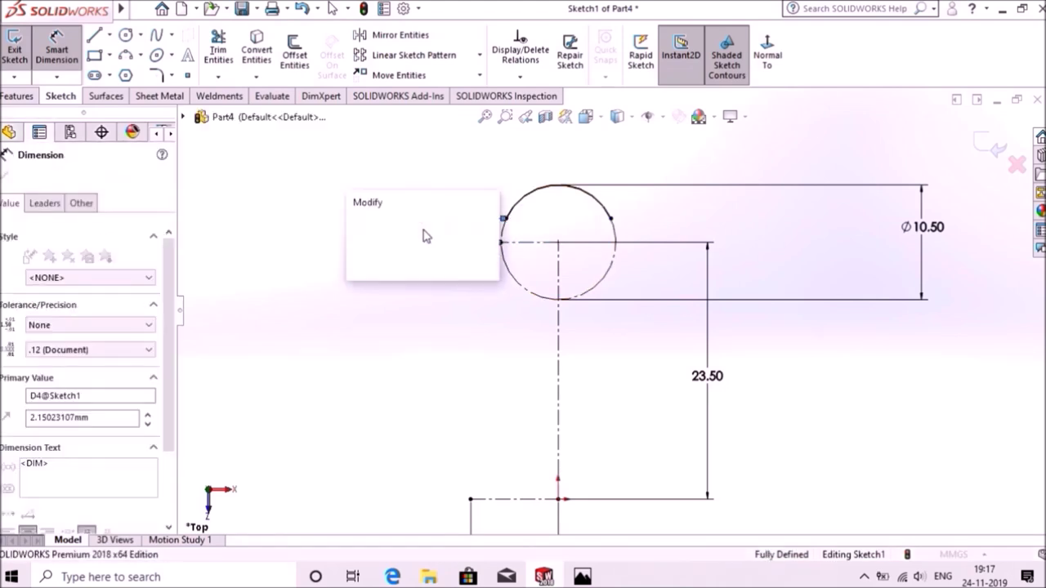
{"action": "type", "text": "1.5"}
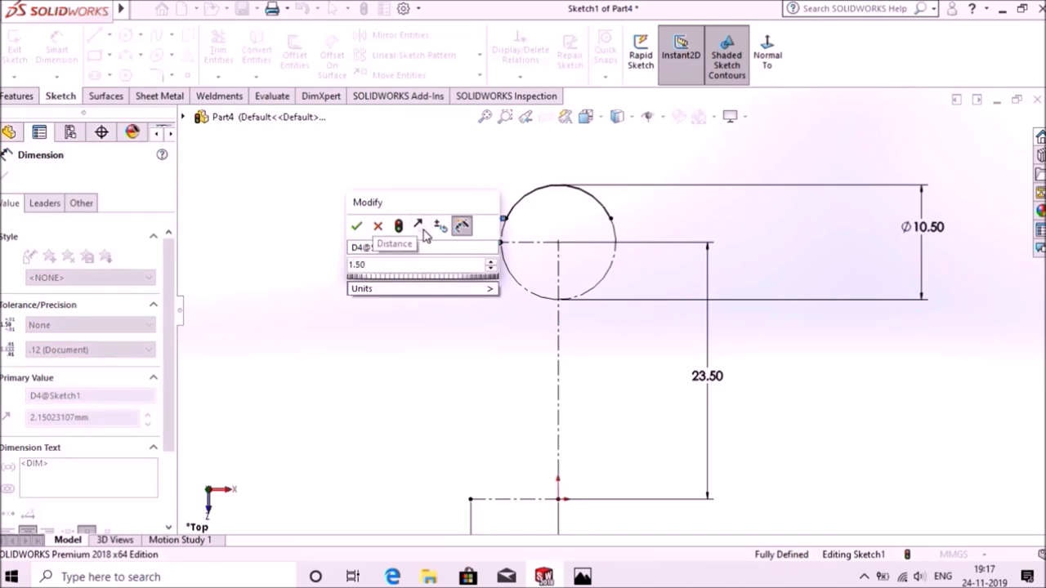
{"action": "left_click", "coordinate": [354, 228]}
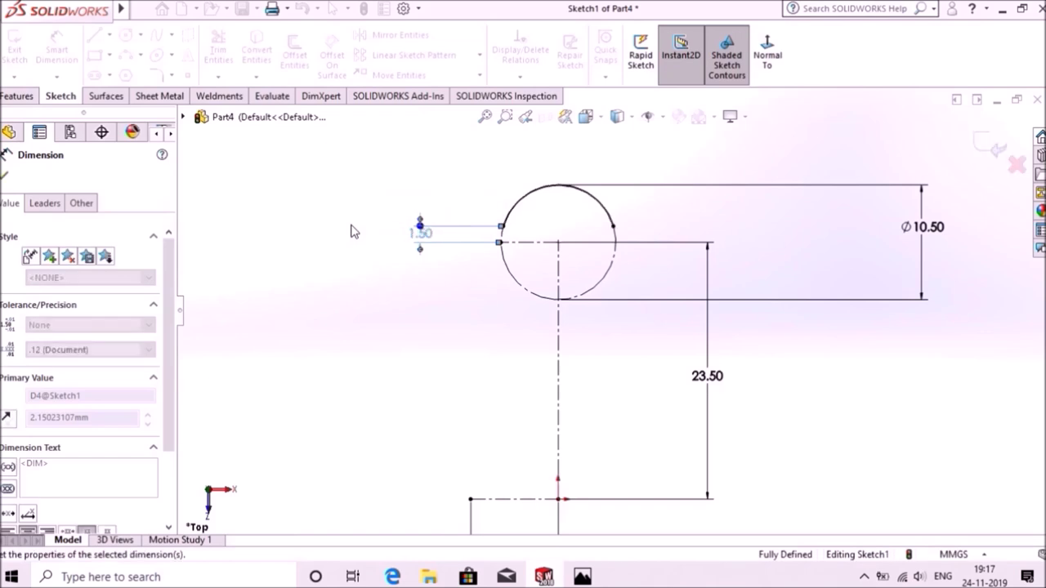
Step: Add a sketch point below the circle's centre, offset 2.00 from the vertical centerline
{"action": "left_click", "coordinate": [187, 74]}
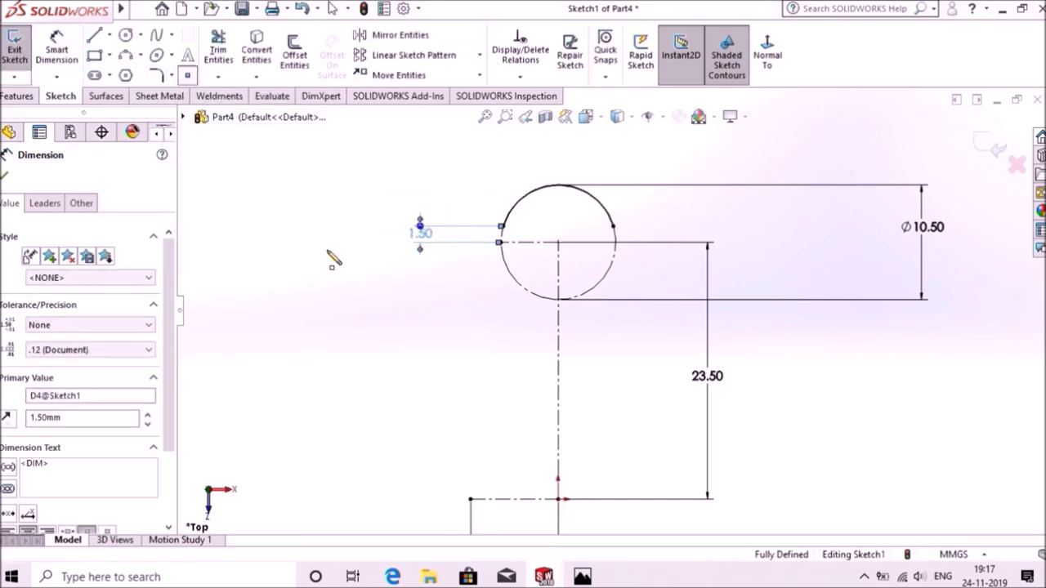
{"action": "left_click", "coordinate": [537, 266]}
{"action": "right_click", "coordinate": [537, 267]}
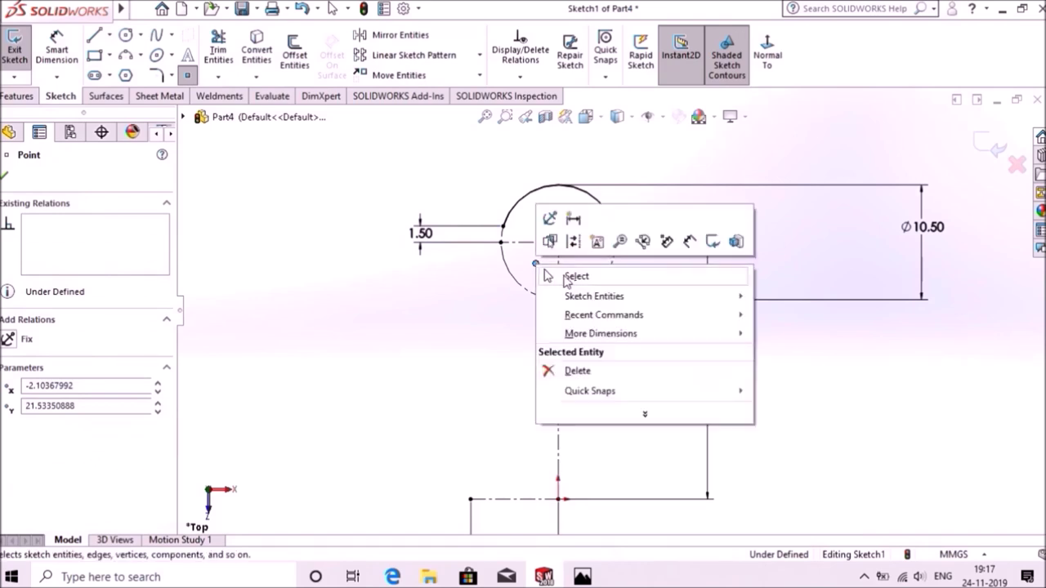
{"action": "left_click", "coordinate": [562, 276]}
{"action": "left_click", "coordinate": [69, 49]}
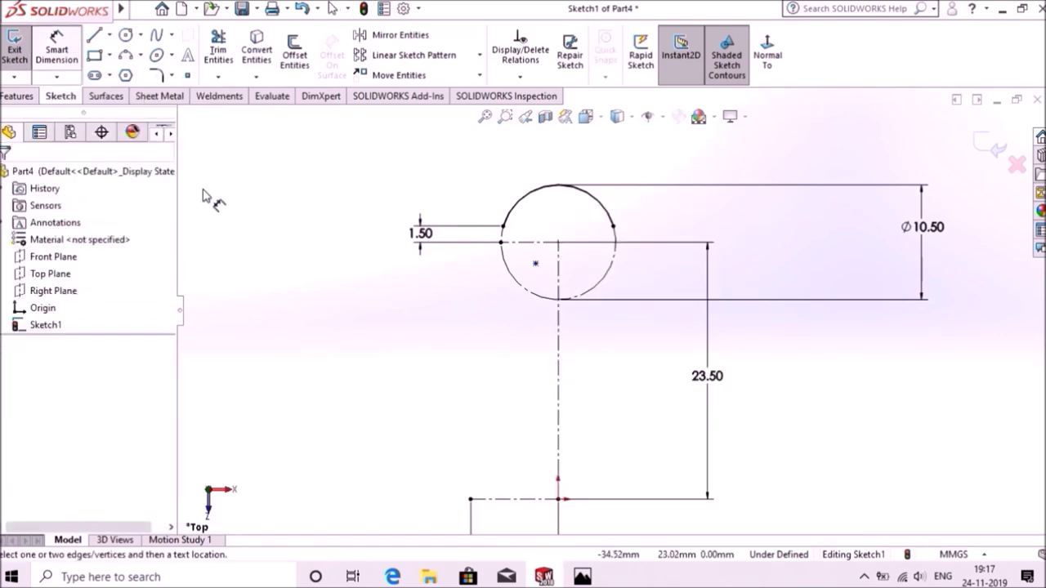
{"action": "left_click", "coordinate": [543, 270]}
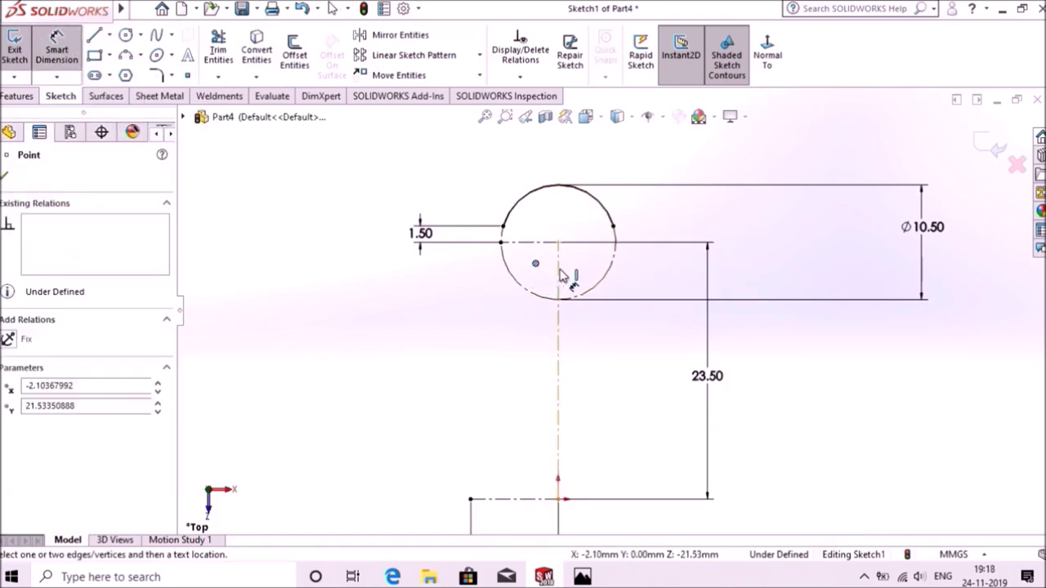
{"action": "left_click", "coordinate": [559, 272]}
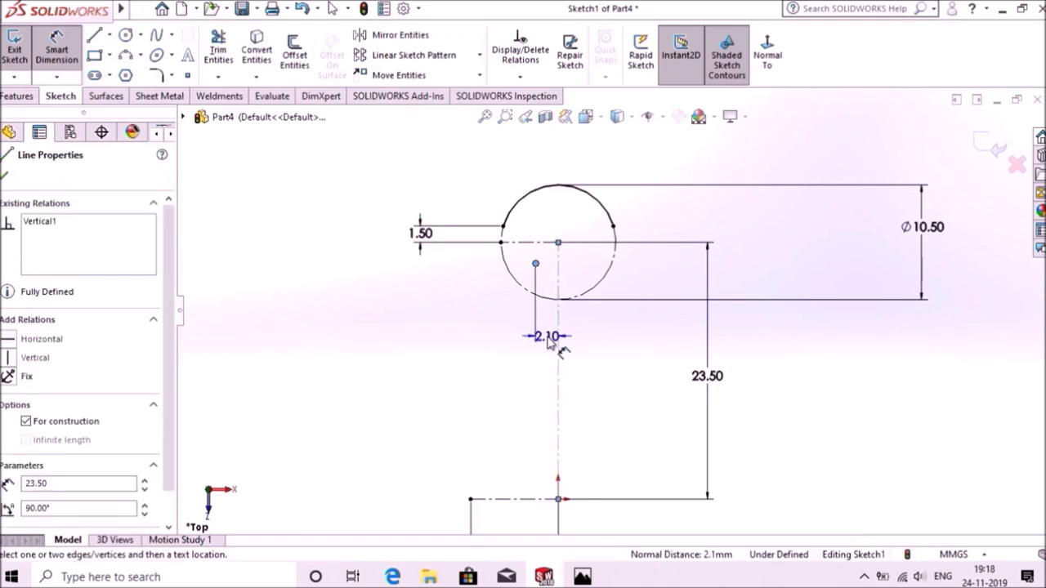
{"action": "left_click", "coordinate": [549, 342]}
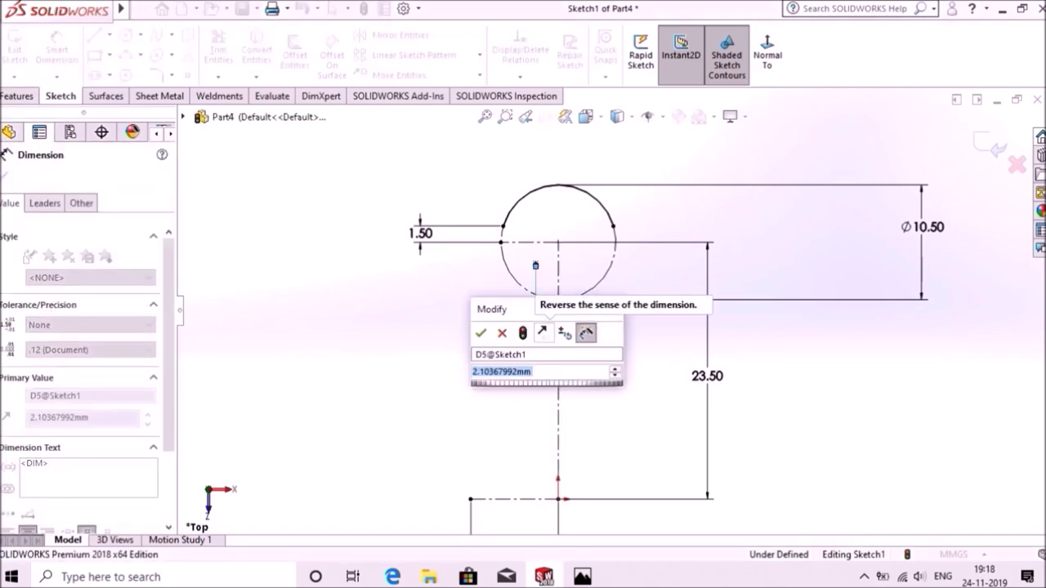
{"action": "type", "text": "2"}
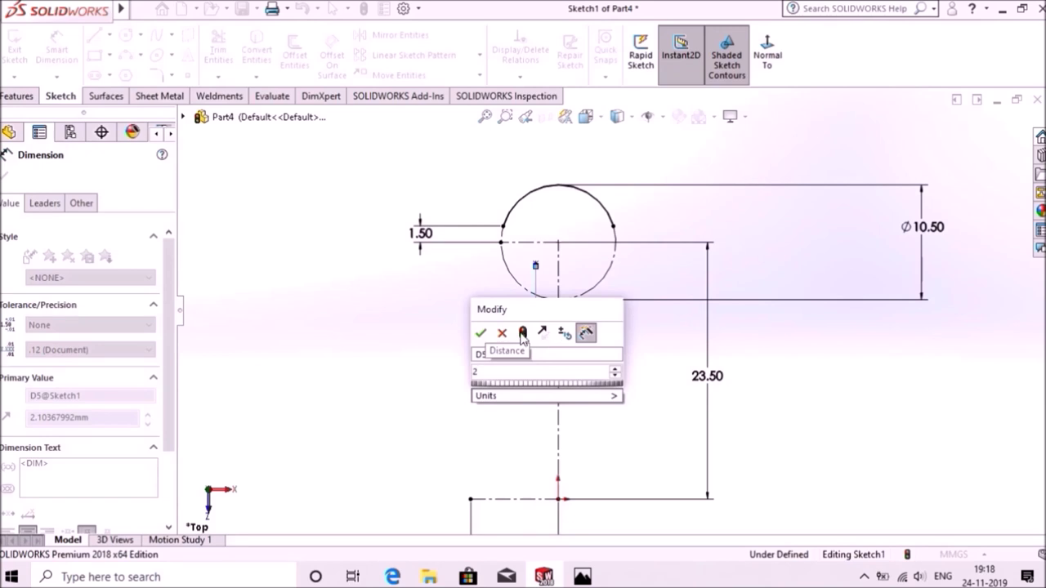
{"action": "left_click", "coordinate": [480, 333]}
Step: Dimension the point 3.25 vertically from the horizontal centreline, fully defining the sketch
{"action": "left_click", "coordinate": [529, 243]}
{"action": "left_click", "coordinate": [536, 263]}
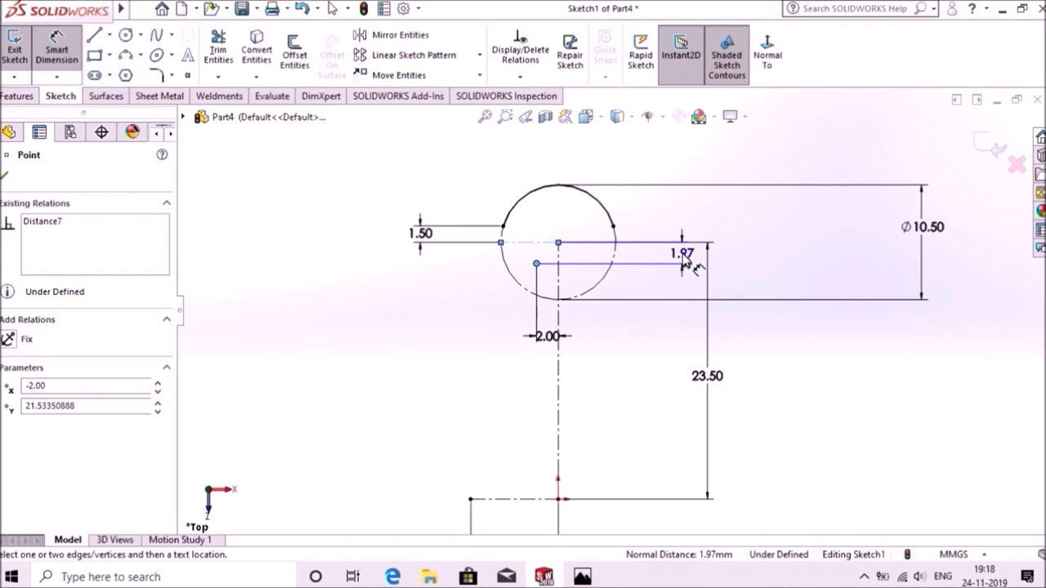
{"action": "left_click", "coordinate": [738, 260]}
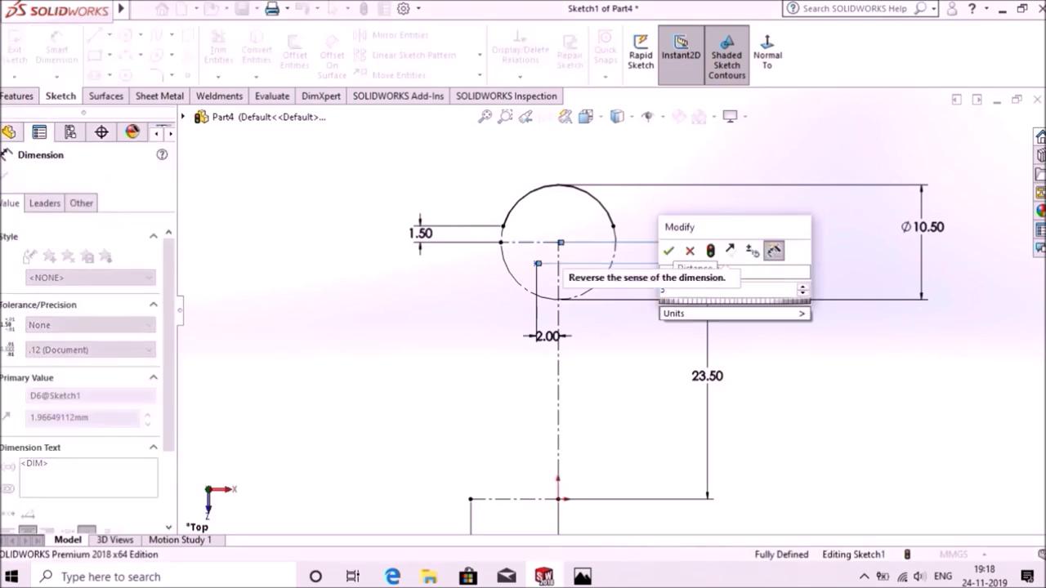
{"action": "type", "text": ".25"}
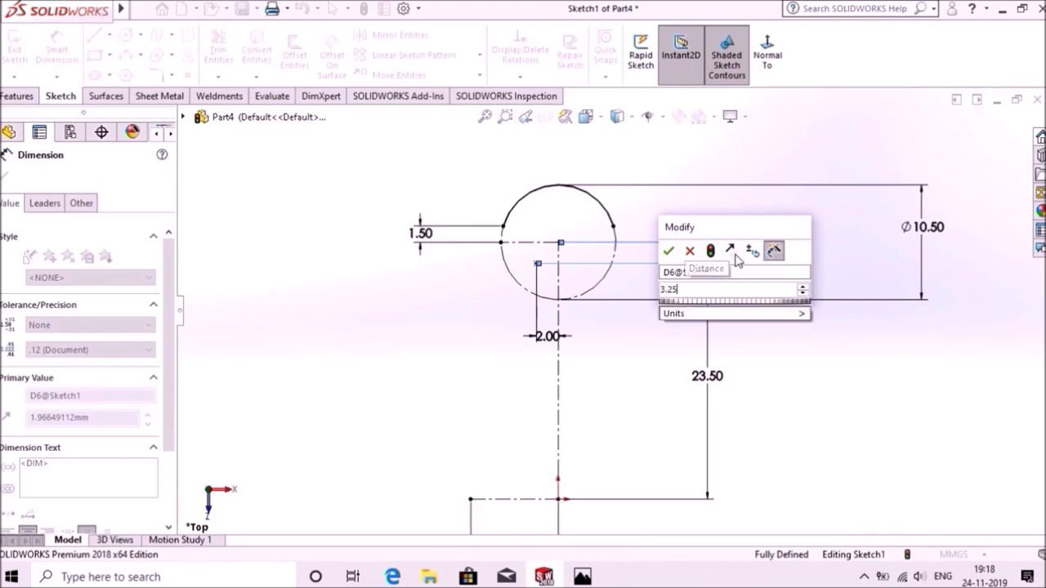
{"action": "left_click", "coordinate": [668, 252]}
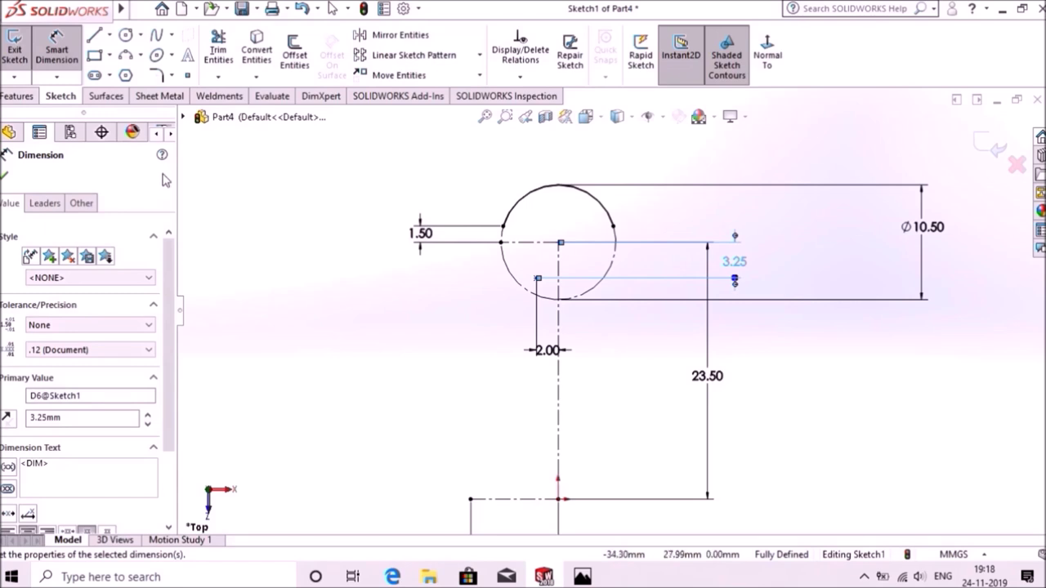
{"action": "key", "text": "Escape"}
{"action": "key", "text": "f"}
{"action": "left_click", "coordinate": [95, 36]}
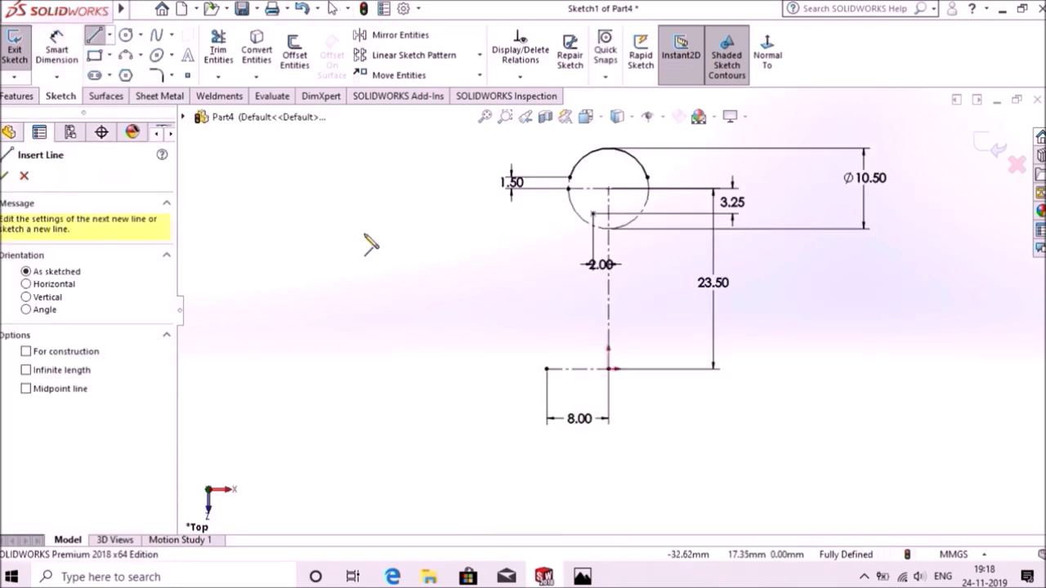
Step: Draw connected lines from the arc's left end through the point, down to the 8.00 line's end
{"action": "left_click", "coordinate": [570, 178]}
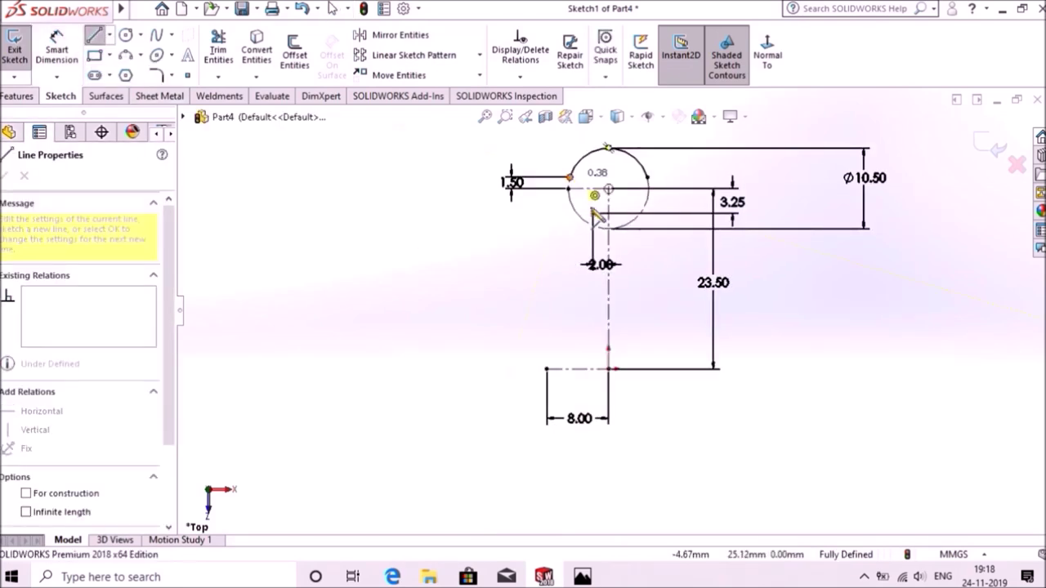
{"action": "left_click", "coordinate": [594, 214]}
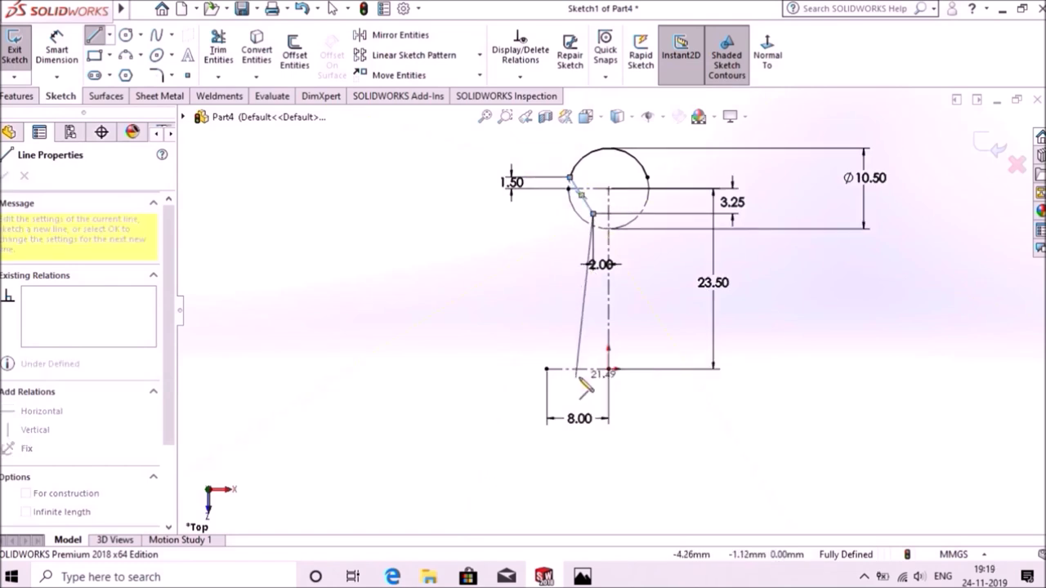
{"action": "scroll", "coordinate": [576, 372], "scroll_direction": "down", "scroll_amount": 3}
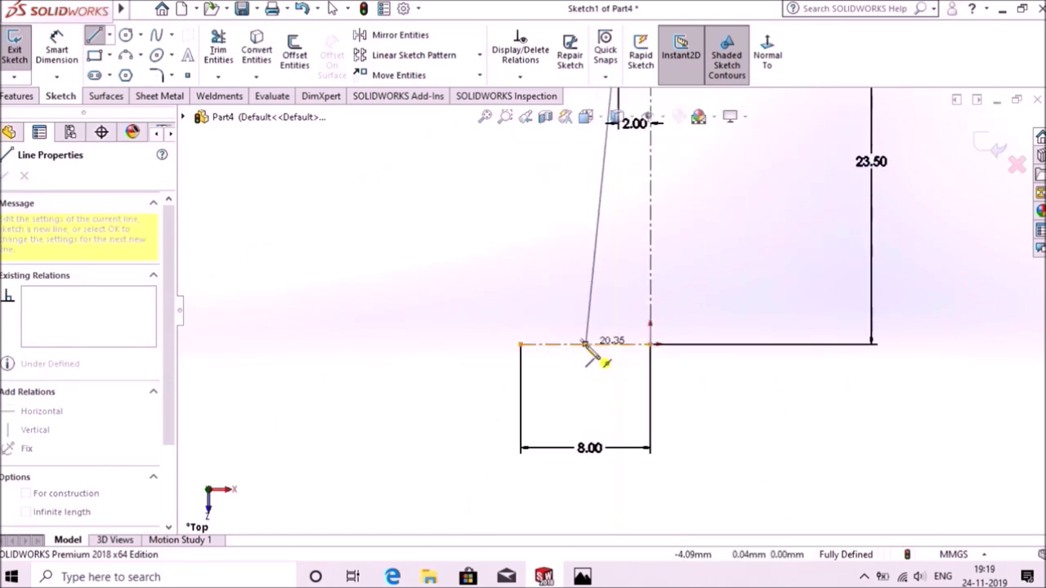
{"action": "left_click", "coordinate": [585, 343]}
{"action": "left_click", "coordinate": [521, 344]}
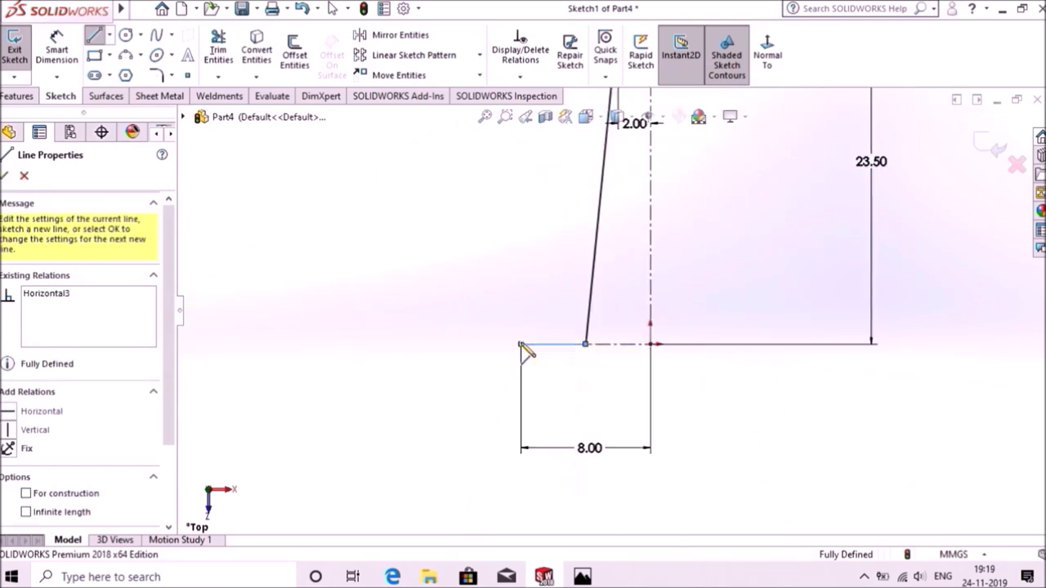
{"action": "right_click", "coordinate": [522, 347]}
{"action": "left_click", "coordinate": [560, 353]}
{"action": "key", "text": "f"}
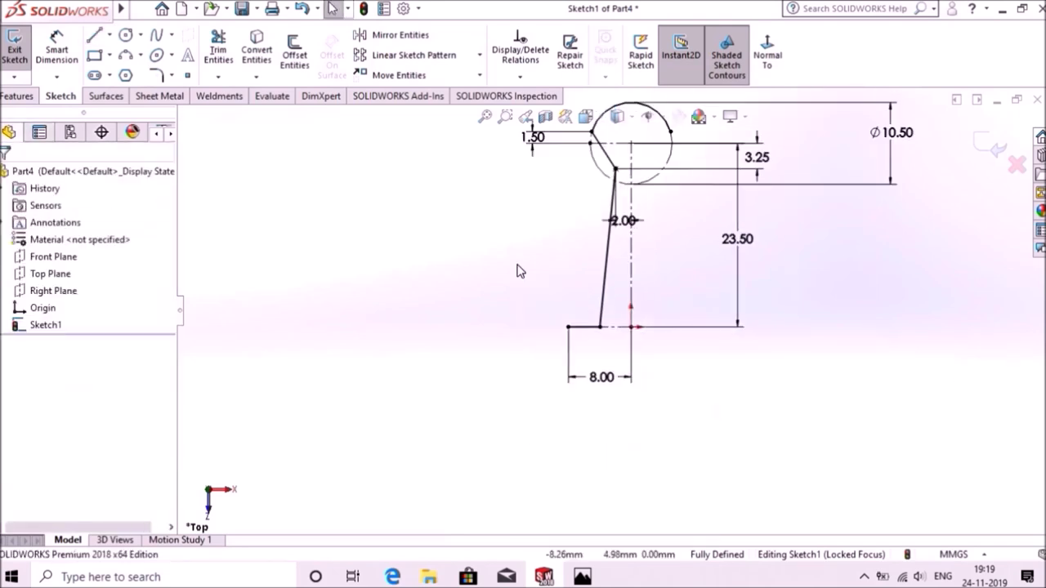
{"action": "scroll", "coordinate": [642, 148], "scroll_direction": "down", "scroll_amount": 3}
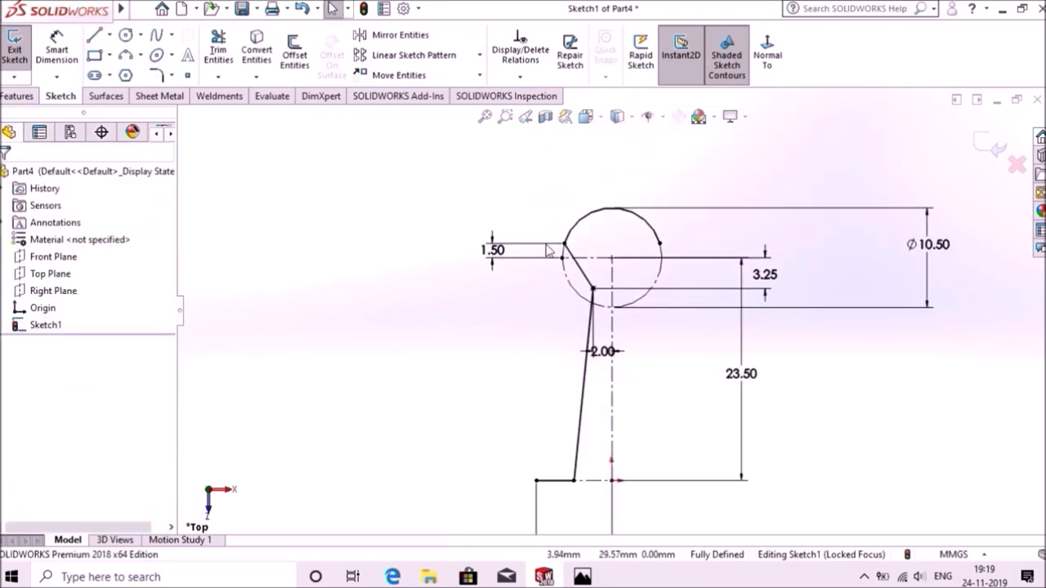
{"action": "left_click", "coordinate": [157, 74]}
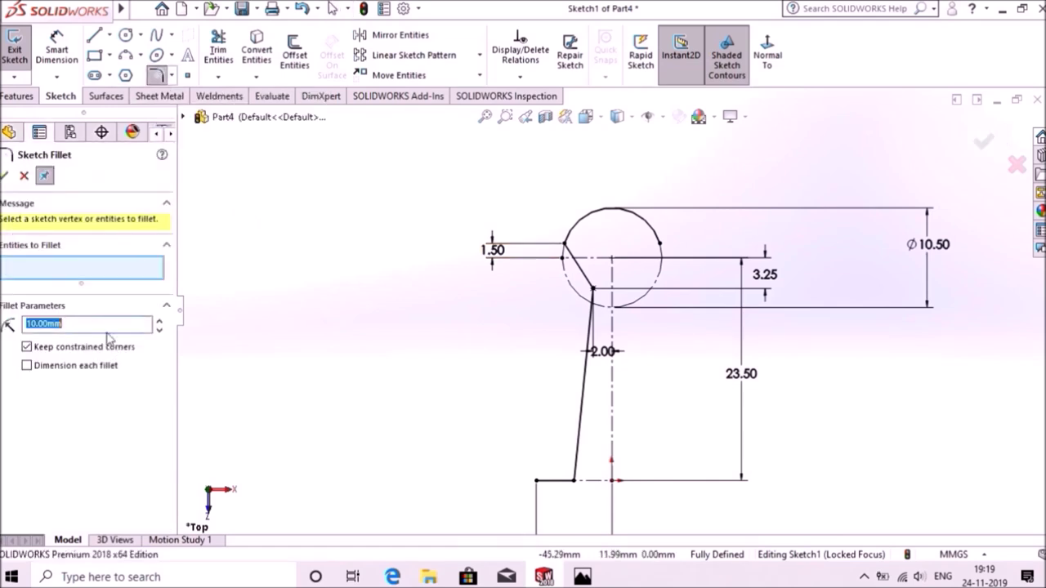
Step: Round the bottom-left and top-left corners of the path with R2.00 fillets
{"action": "left_click", "coordinate": [574, 481]}
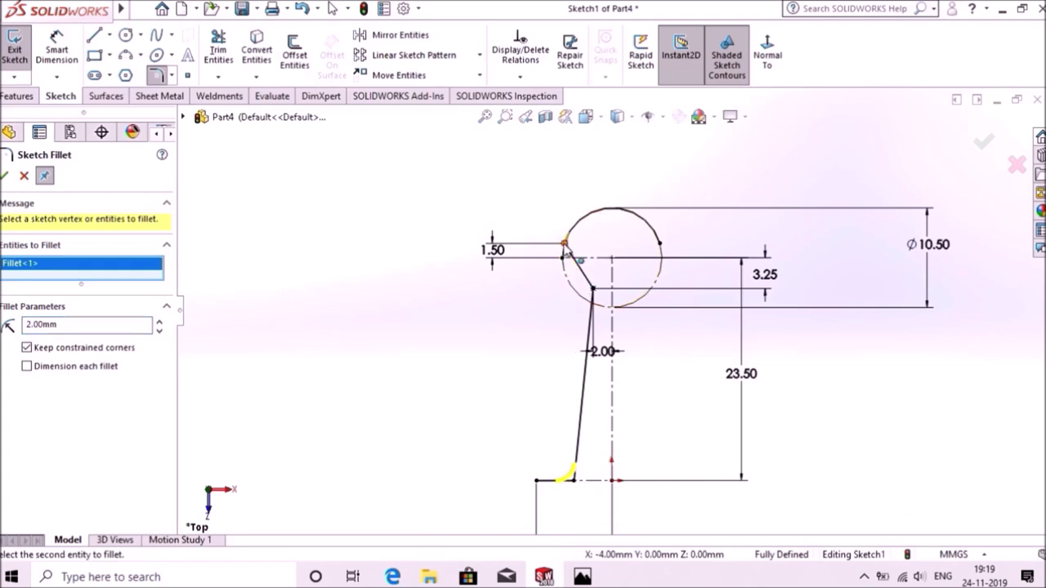
{"action": "left_click", "coordinate": [566, 245]}
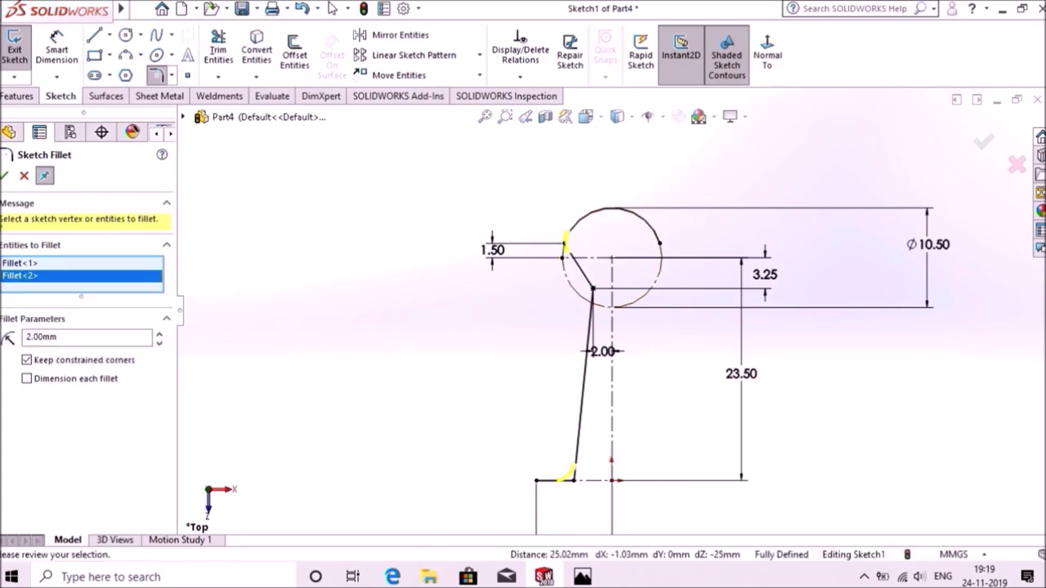
{"action": "left_click", "coordinate": [4, 177]}
Step: Add an R6.00 fillet between the long slanted line and the short upper line
{"action": "double_click", "coordinate": [66, 326]}
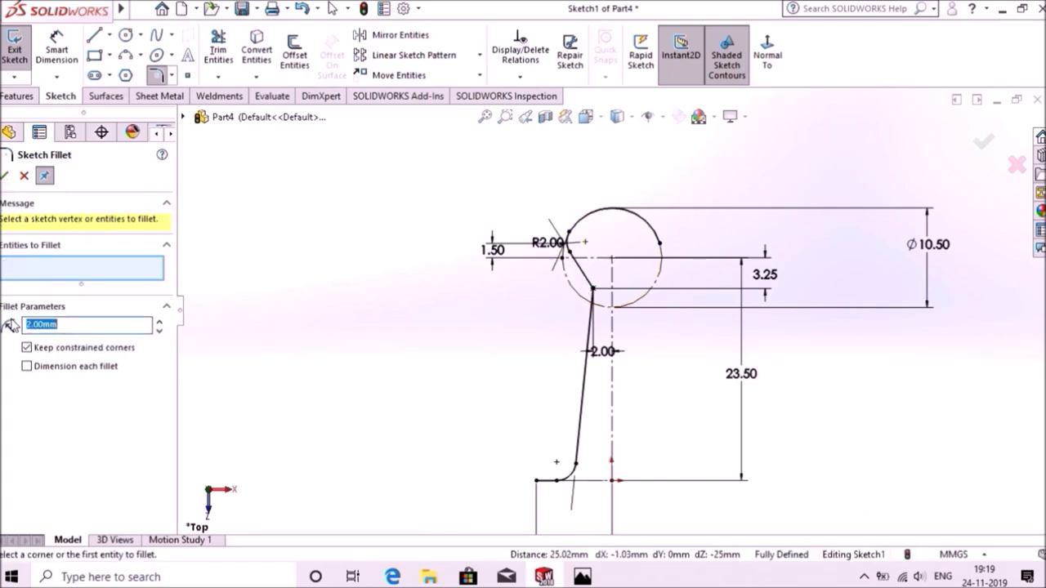
{"action": "type", "text": "6"}
{"action": "left_click", "coordinate": [589, 282]}
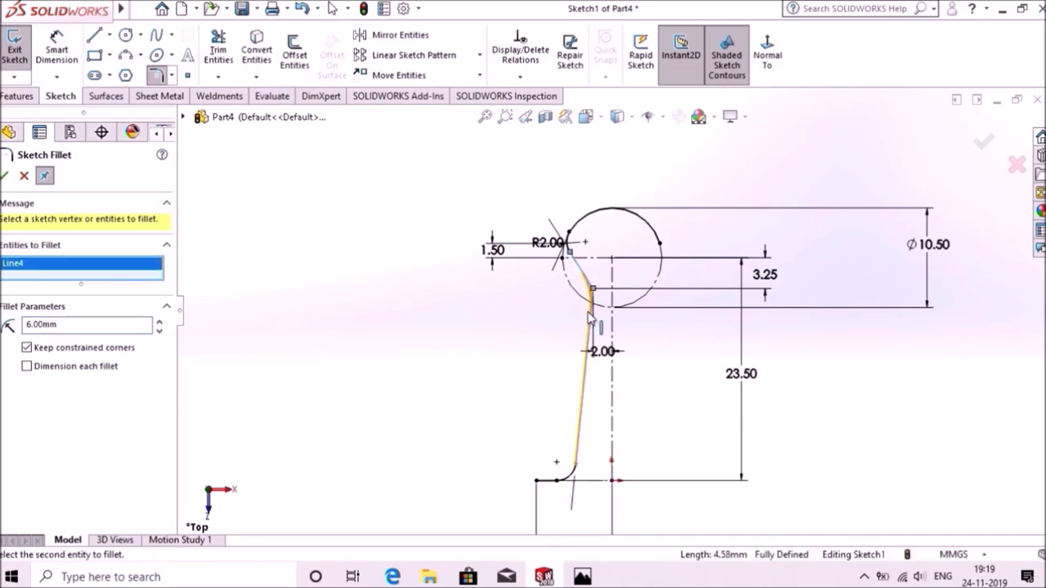
{"action": "left_click", "coordinate": [591, 320]}
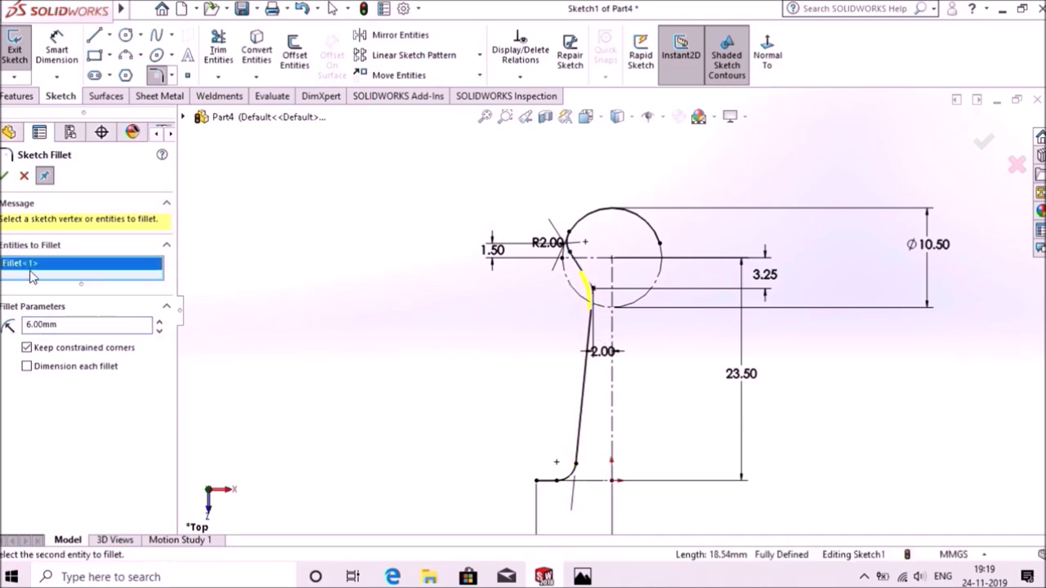
{"action": "left_click", "coordinate": [5, 176]}
{"action": "scroll", "coordinate": [847, 362], "scroll_direction": "down", "scroll_amount": 1}
{"action": "scroll", "coordinate": [846, 362], "scroll_direction": "down", "scroll_amount": 1}
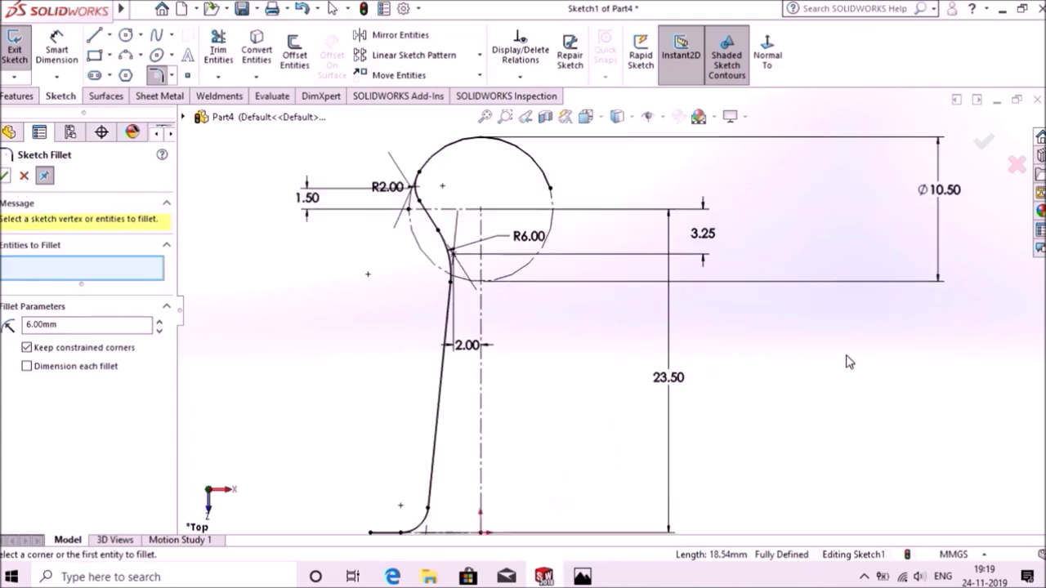
{"action": "scroll", "coordinate": [850, 361], "scroll_direction": "down", "scroll_amount": 1}
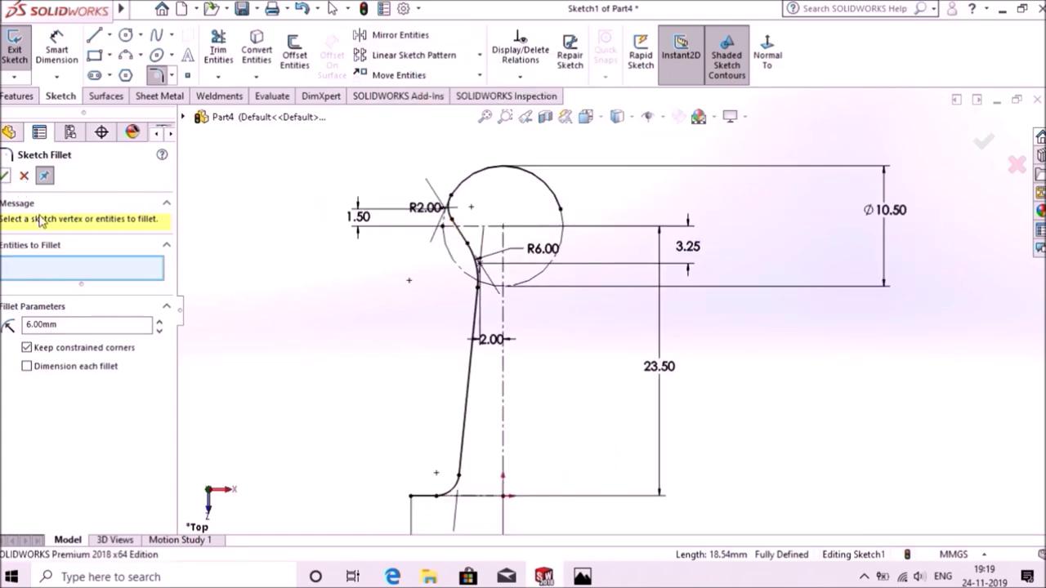
Step: Mirror the six left-side lines and fillet arcs about the vertical centreline
{"action": "left_click", "coordinate": [5, 177]}
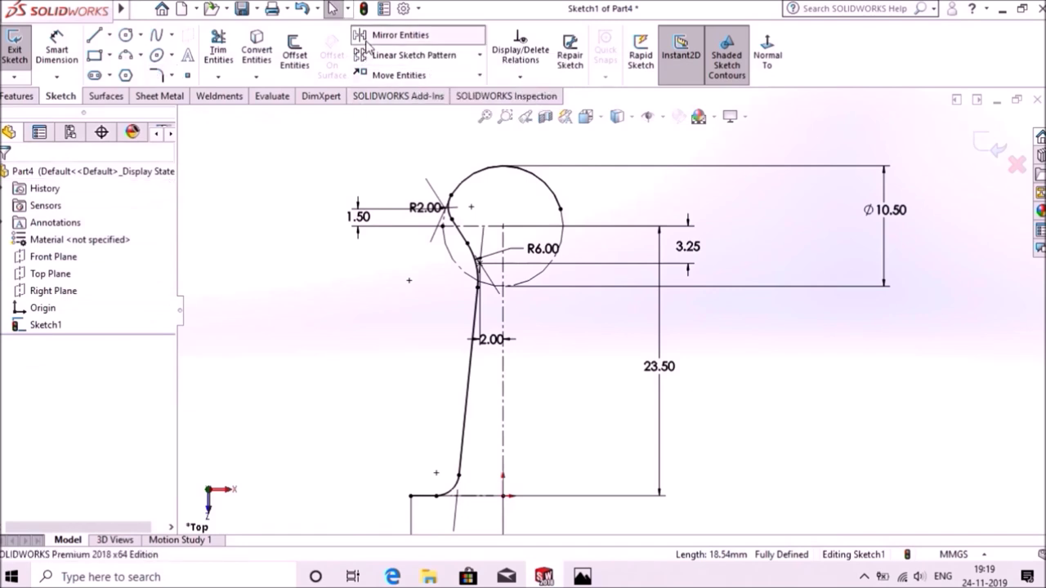
{"action": "left_click", "coordinate": [392, 34]}
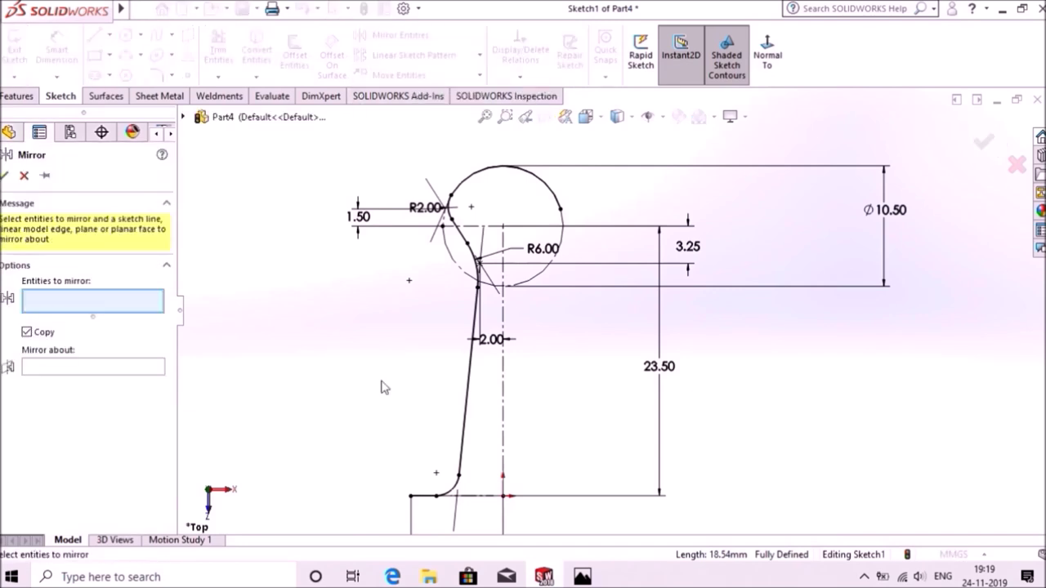
{"action": "left_click", "coordinate": [424, 496]}
{"action": "left_click", "coordinate": [449, 494]}
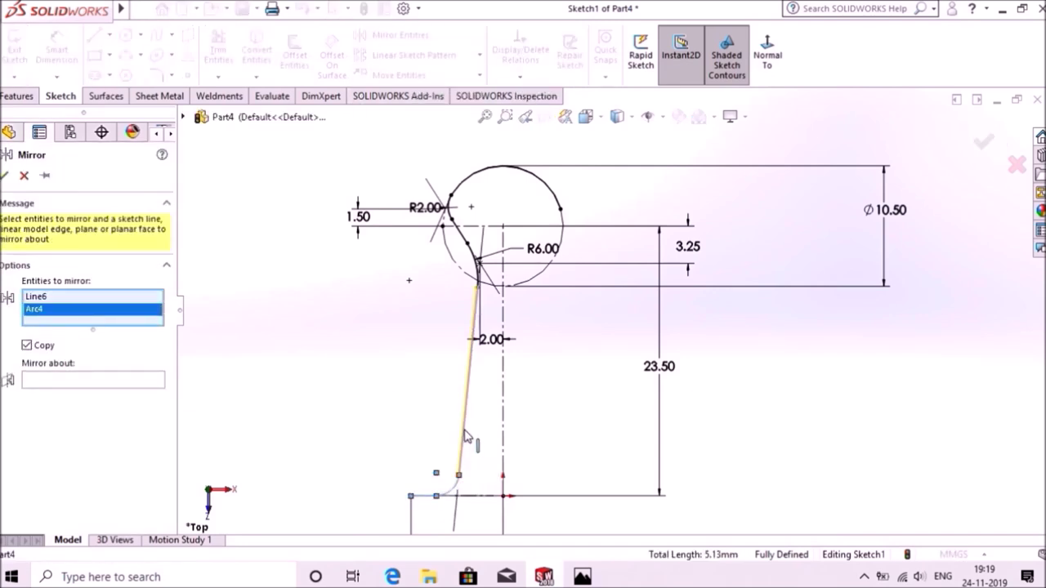
{"action": "left_click", "coordinate": [465, 437]}
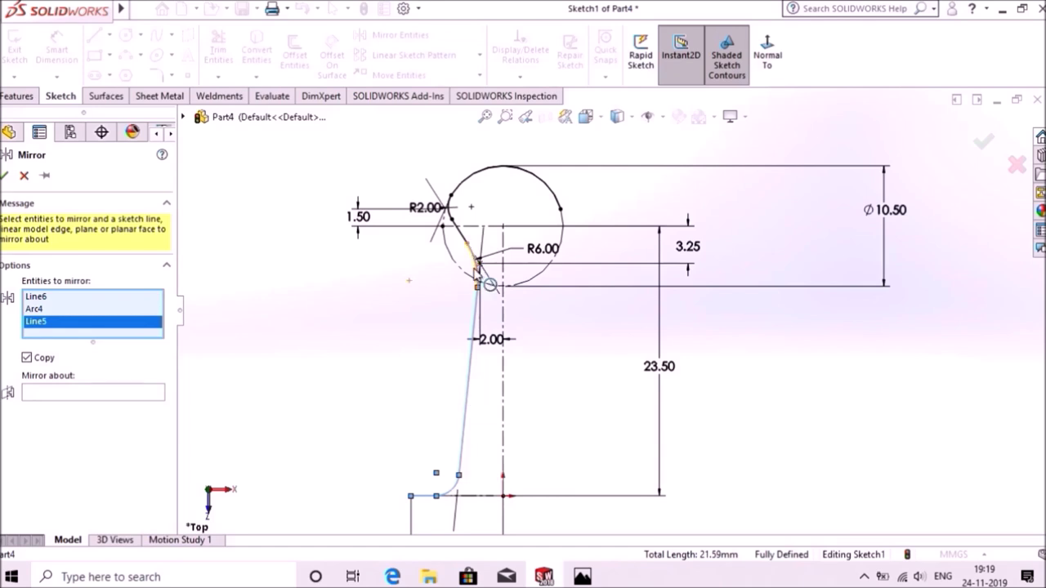
{"action": "left_click", "coordinate": [475, 273]}
{"action": "left_click", "coordinate": [470, 237]}
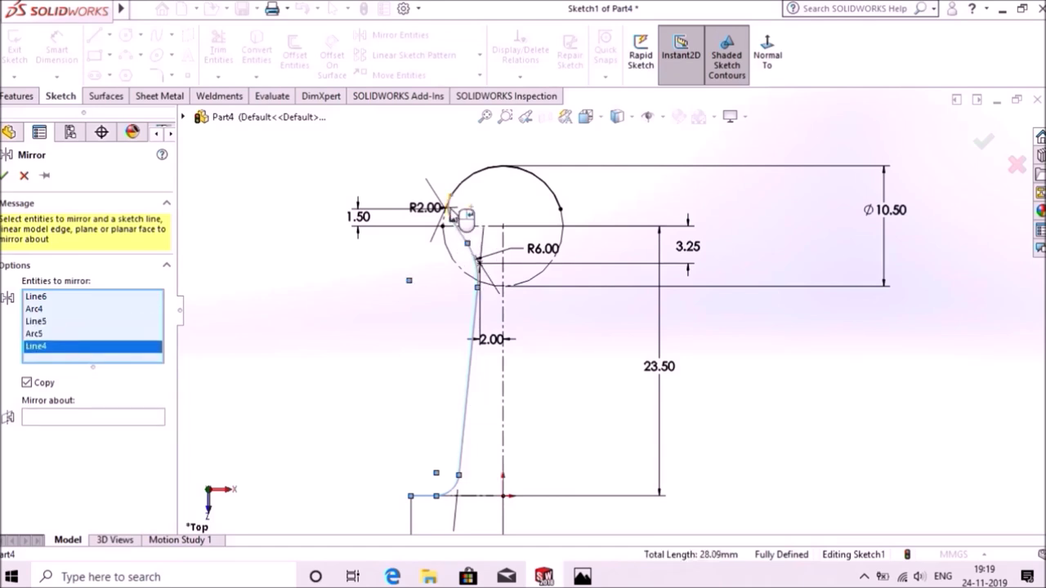
{"action": "left_click", "coordinate": [466, 217]}
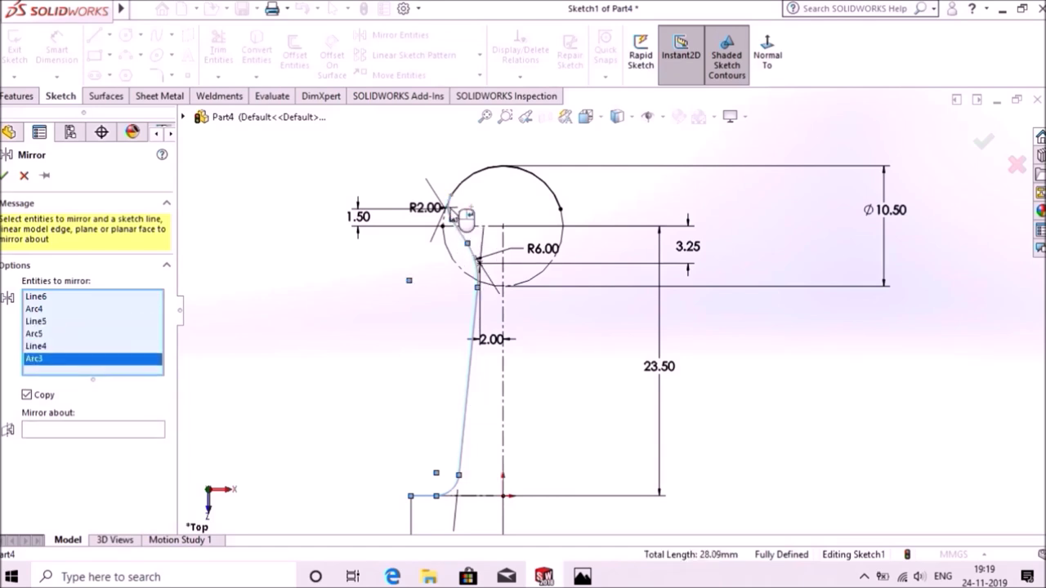
{"action": "left_click", "coordinate": [99, 432]}
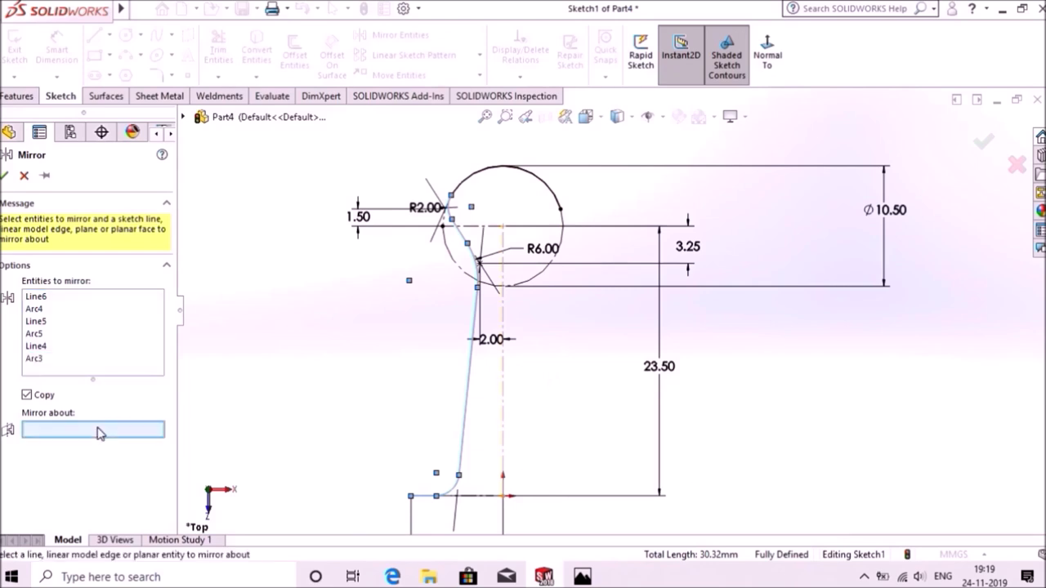
{"action": "left_click", "coordinate": [505, 406]}
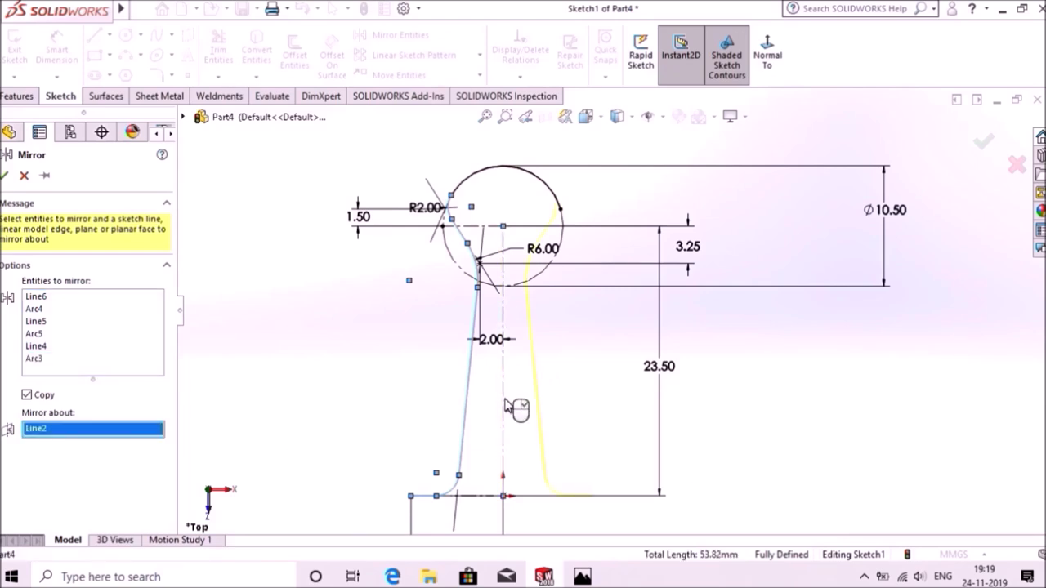
{"action": "left_click", "coordinate": [5, 176]}
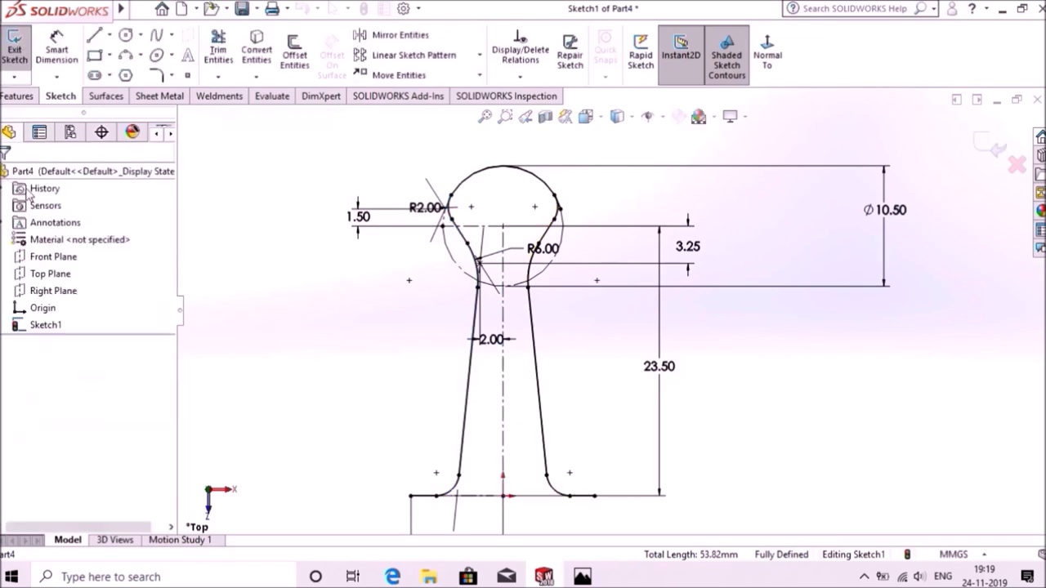
Step: Power-trim the leftover dashed construction-circle arcs and excess segments around the neck
{"action": "left_click", "coordinate": [219, 49]}
{"action": "scroll", "coordinate": [603, 211], "scroll_direction": "down", "scroll_amount": 2}
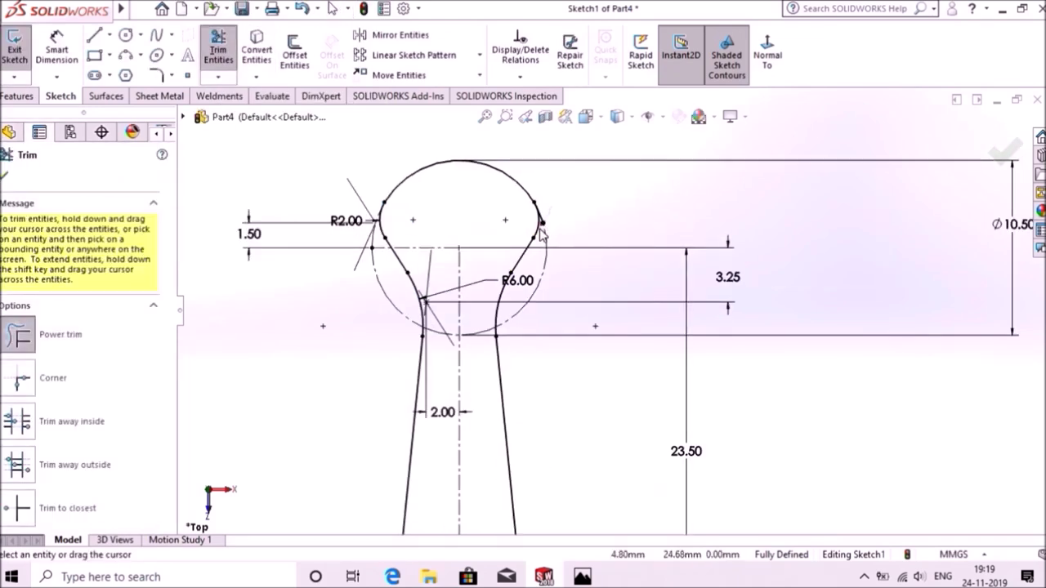
{"action": "scroll", "coordinate": [546, 231], "scroll_direction": "down", "scroll_amount": 2}
{"action": "left_click_drag", "start_coordinate": [550, 231], "coordinate": [551, 243]}
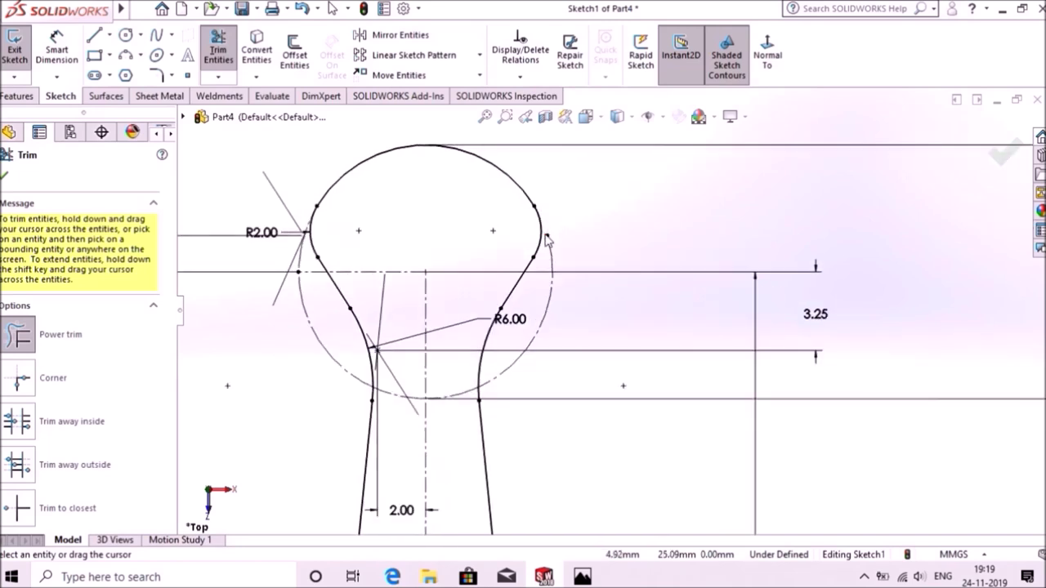
{"action": "left_click_drag", "start_coordinate": [551, 331], "coordinate": [537, 334]}
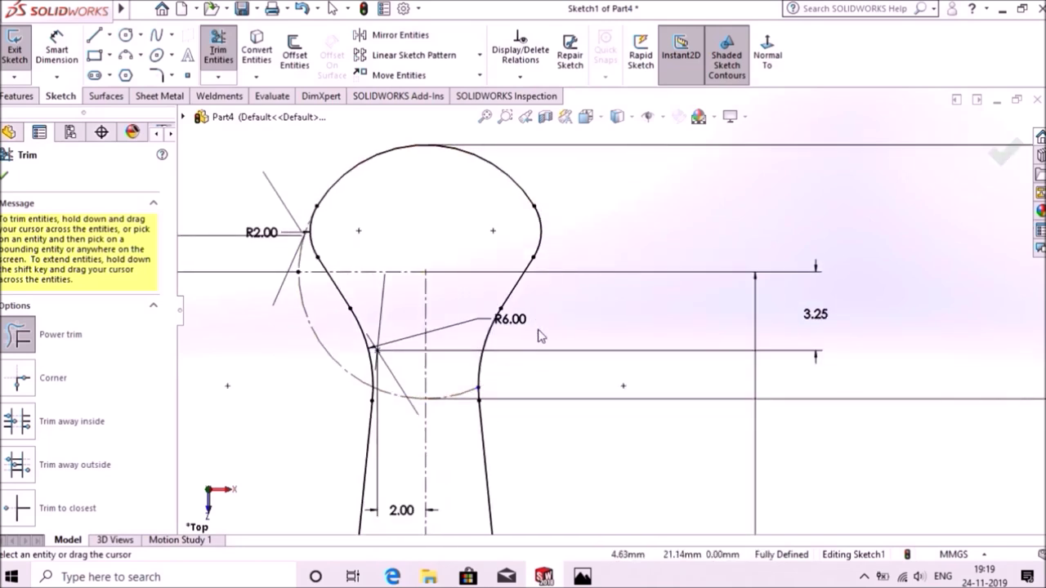
{"action": "left_click_drag", "start_coordinate": [451, 422], "coordinate": [441, 392]}
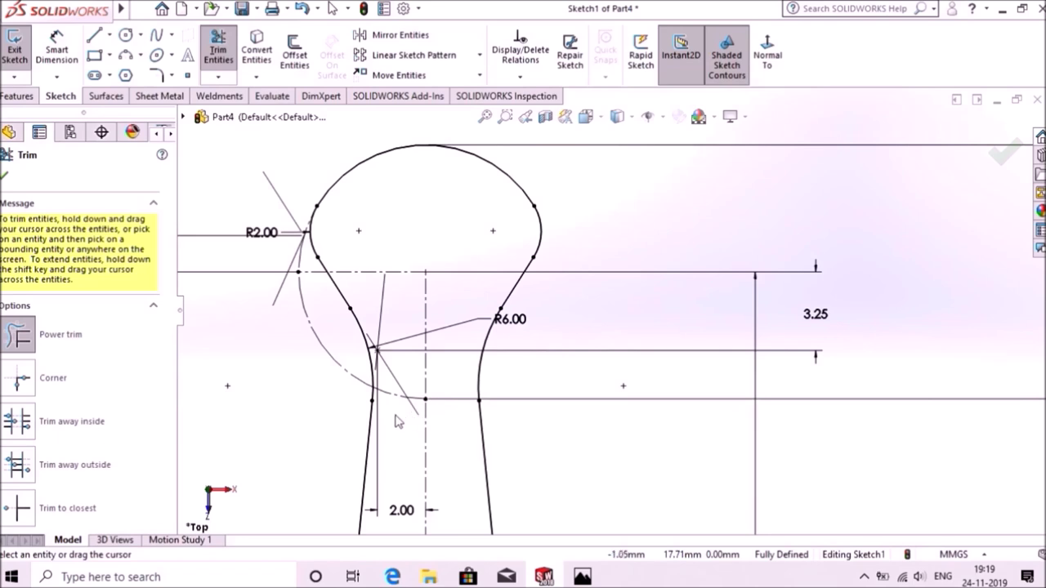
{"action": "left_click_drag", "start_coordinate": [385, 423], "coordinate": [362, 381]}
{"action": "left_click_drag", "start_coordinate": [322, 338], "coordinate": [288, 262]}
{"action": "key", "text": "f"}
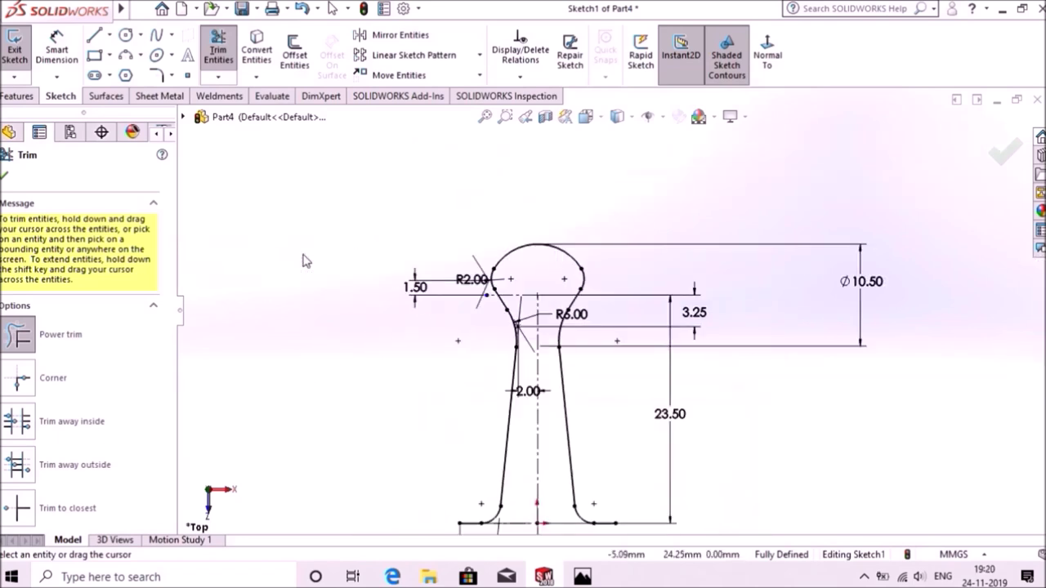
{"action": "scroll", "coordinate": [749, 469], "scroll_direction": "down", "scroll_amount": 2}
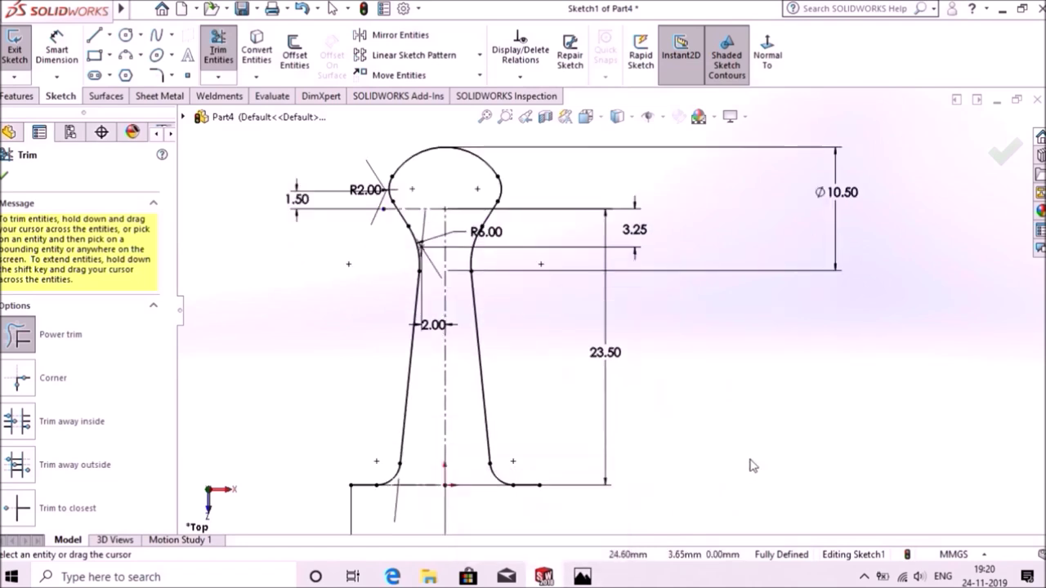
{"action": "left_click", "coordinate": [1005, 151]}
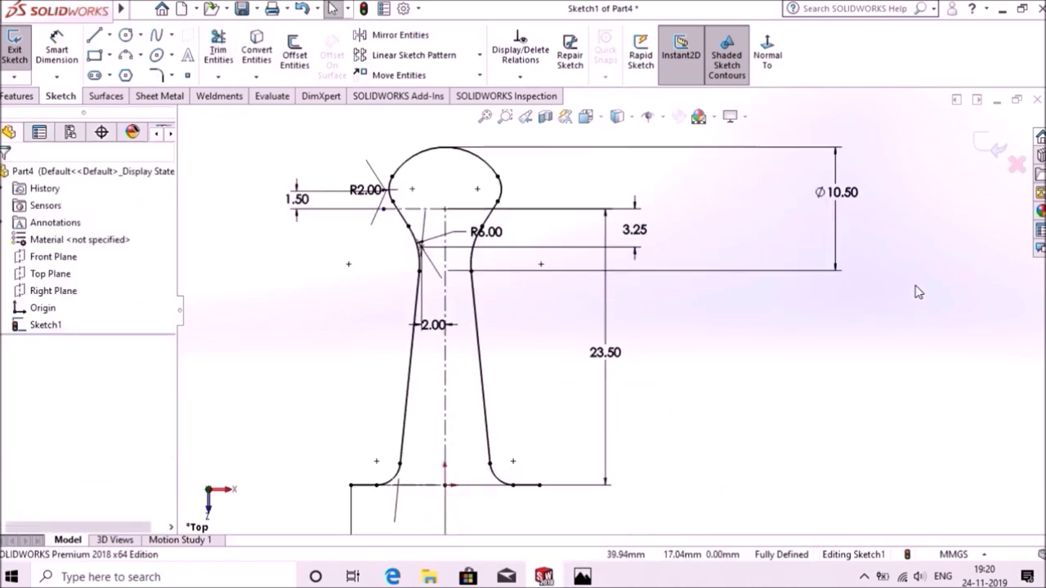
Step: Exit Sketch1 and create Plane1 perpendicular to the bottom end line at its endpoint
{"action": "left_click", "coordinate": [18, 95]}
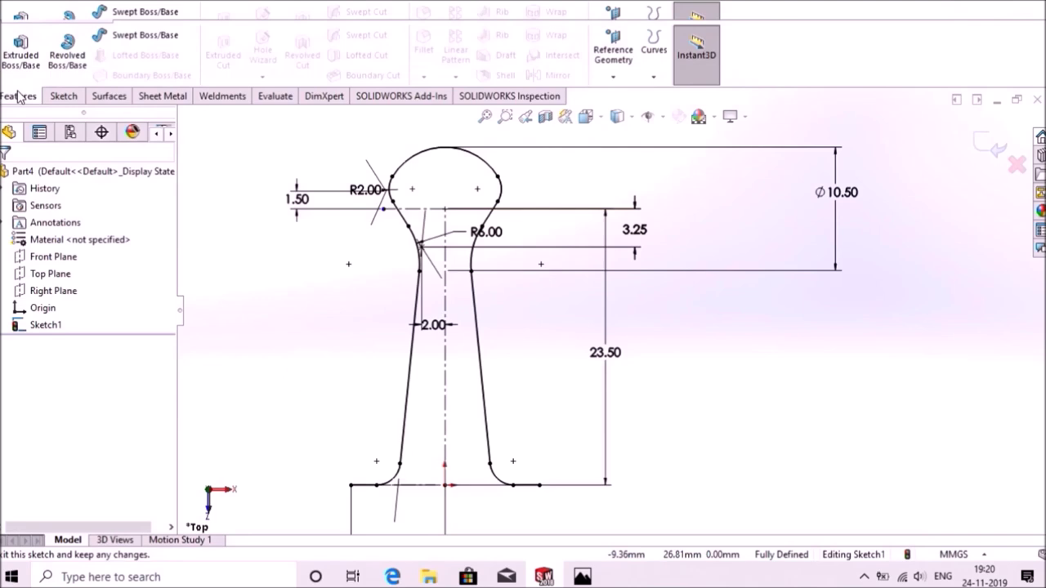
{"action": "left_click", "coordinate": [984, 152]}
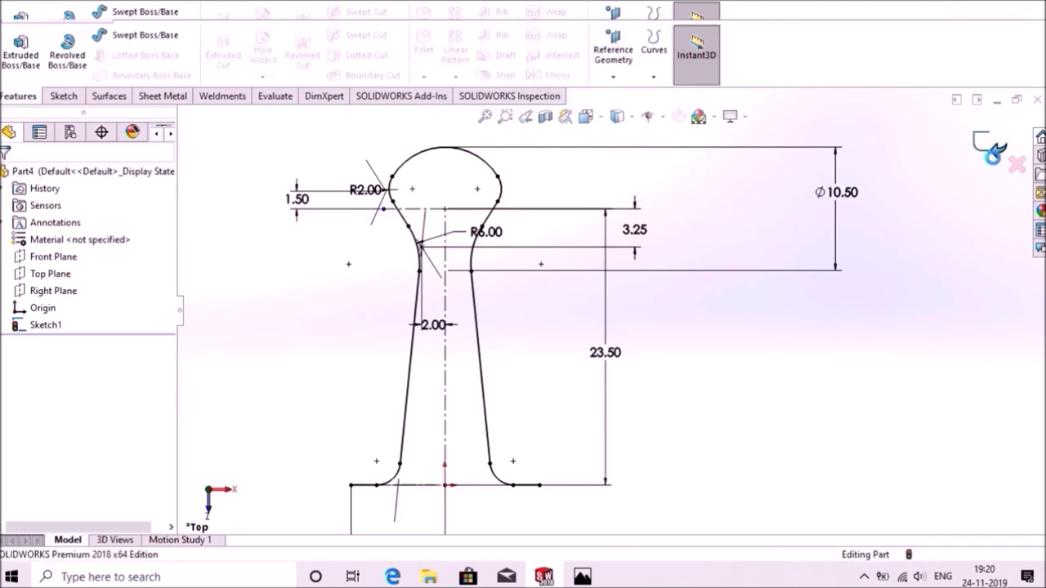
{"action": "left_click", "coordinate": [613, 76]}
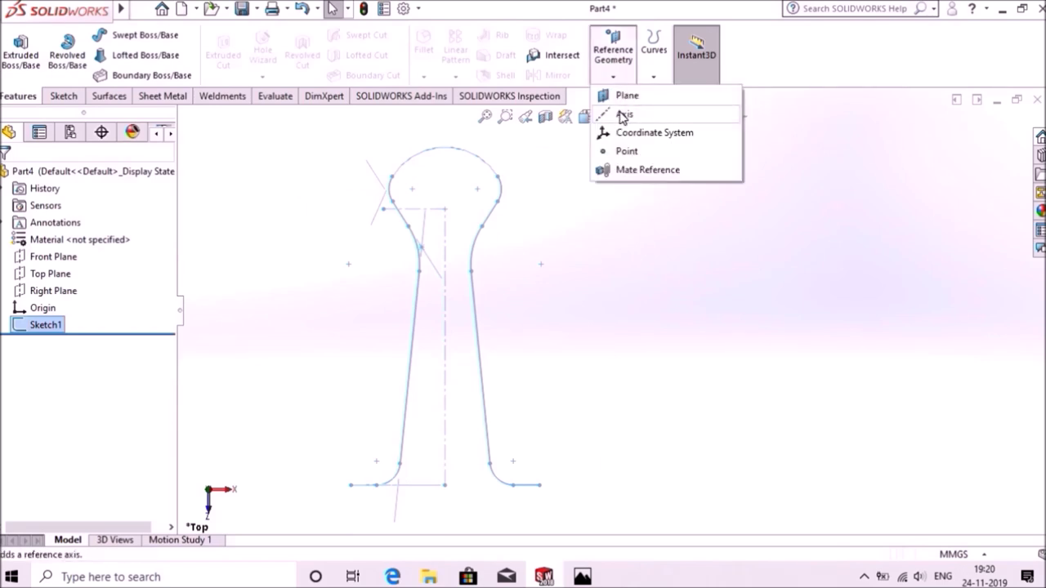
{"action": "left_click", "coordinate": [625, 96]}
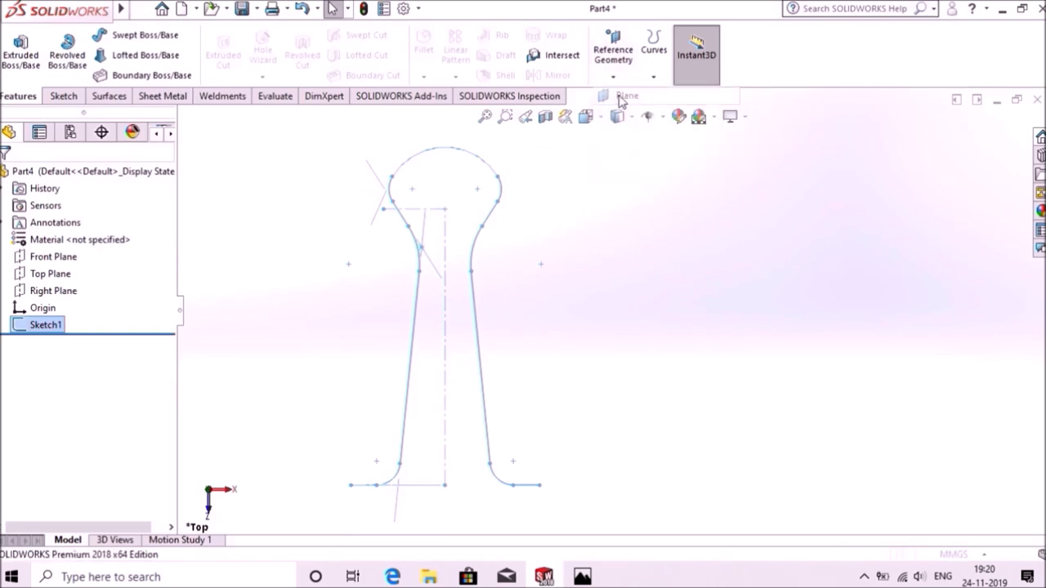
{"action": "left_click", "coordinate": [529, 487]}
{"action": "left_click", "coordinate": [539, 486]}
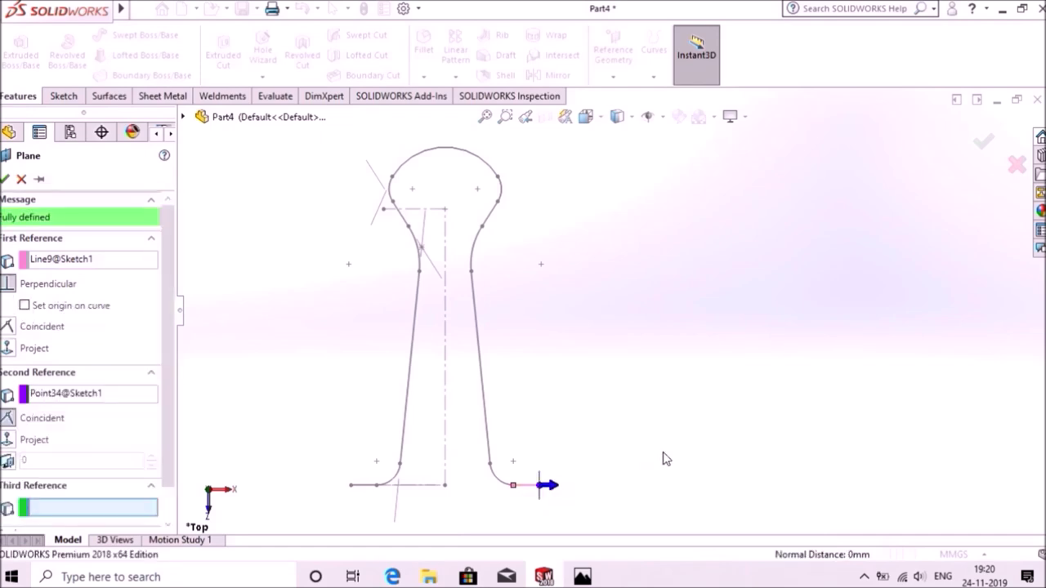
{"action": "left_click", "coordinate": [7, 180]}
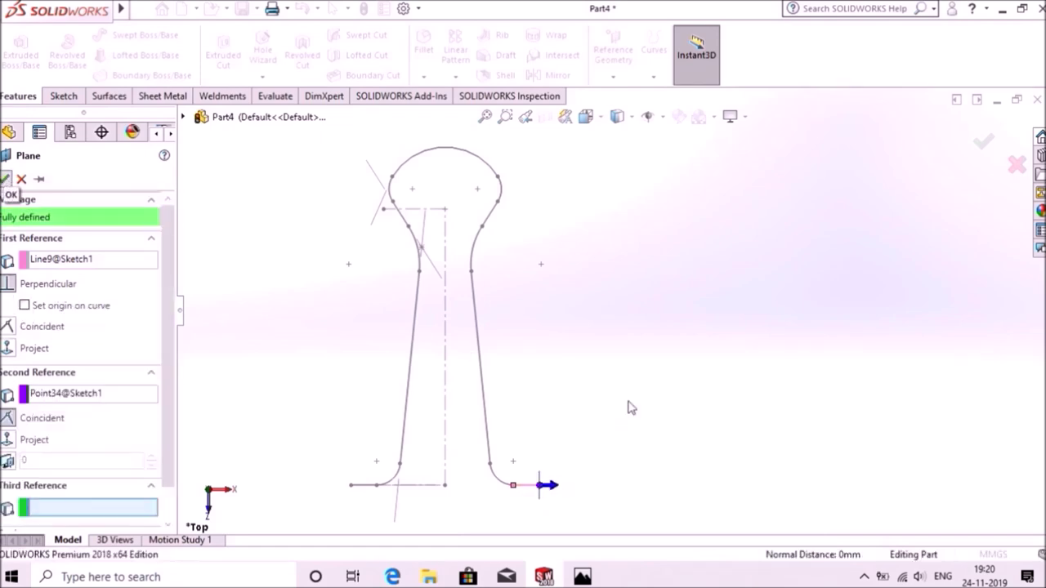
Step: Rotate and zoom the view to see the sketch edge-on, then bring up Plane1's context menu
{"action": "middle_click_drag", "start_coordinate": [624, 413], "coordinate": [556, 389]}
{"action": "scroll", "coordinate": [480, 486], "scroll_direction": "down", "scroll_amount": 1}
{"action": "scroll", "coordinate": [476, 437], "scroll_direction": "down", "scroll_amount": 1}
{"action": "right_click", "coordinate": [476, 433]}
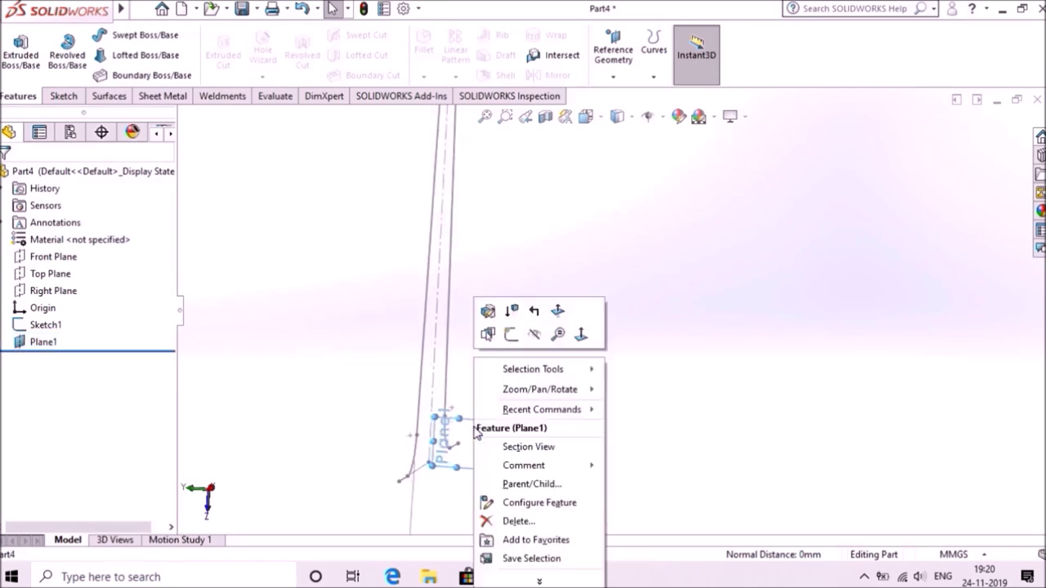
Step: Start a sketch on Plane1, view it normal, and draw a circle centred at the origin
{"action": "left_click", "coordinate": [515, 343]}
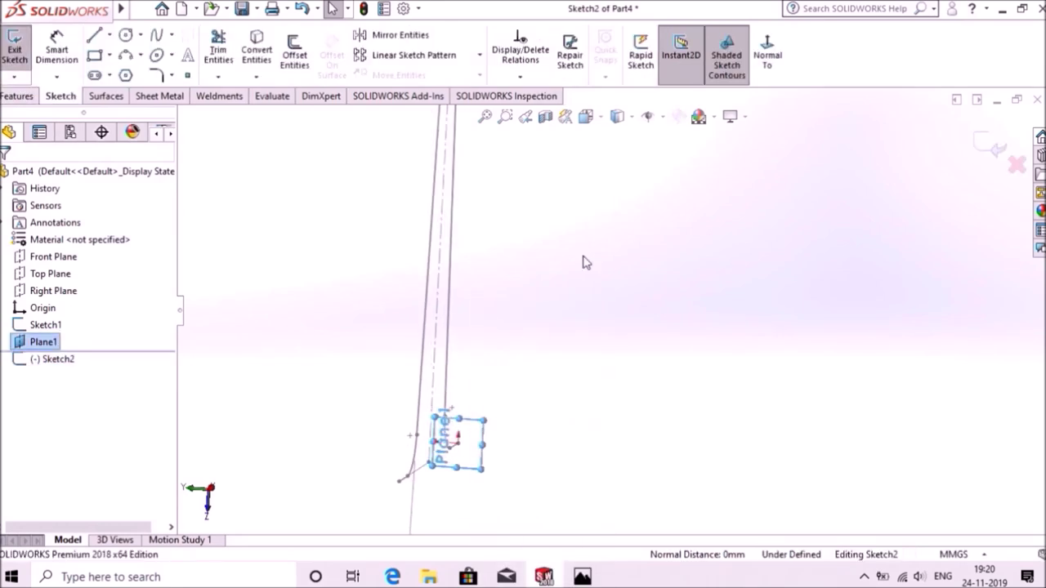
{"action": "left_click", "coordinate": [767, 56]}
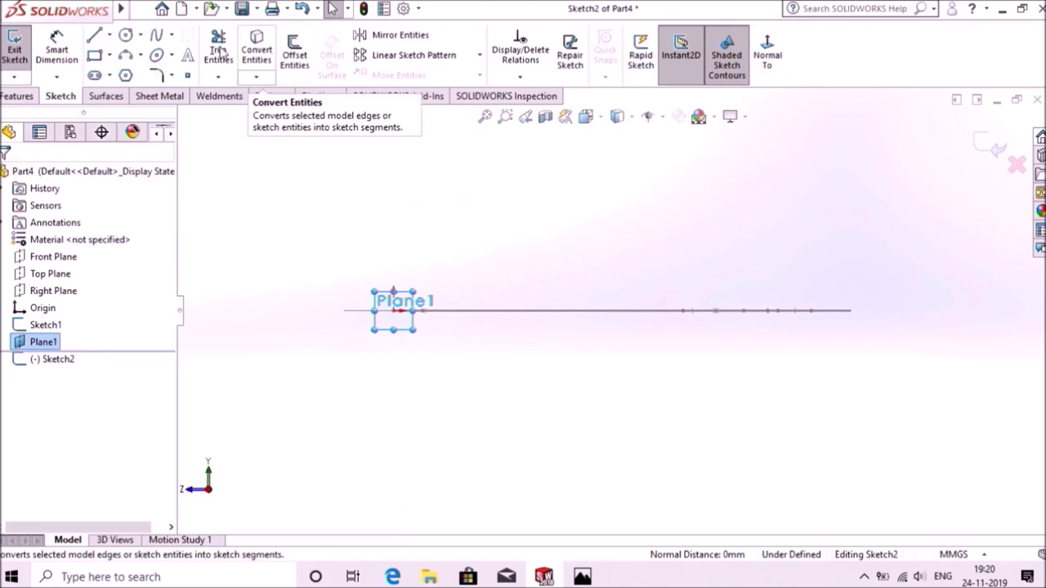
{"action": "left_click", "coordinate": [125, 36]}
{"action": "scroll", "coordinate": [408, 335], "scroll_direction": "down", "scroll_amount": 2}
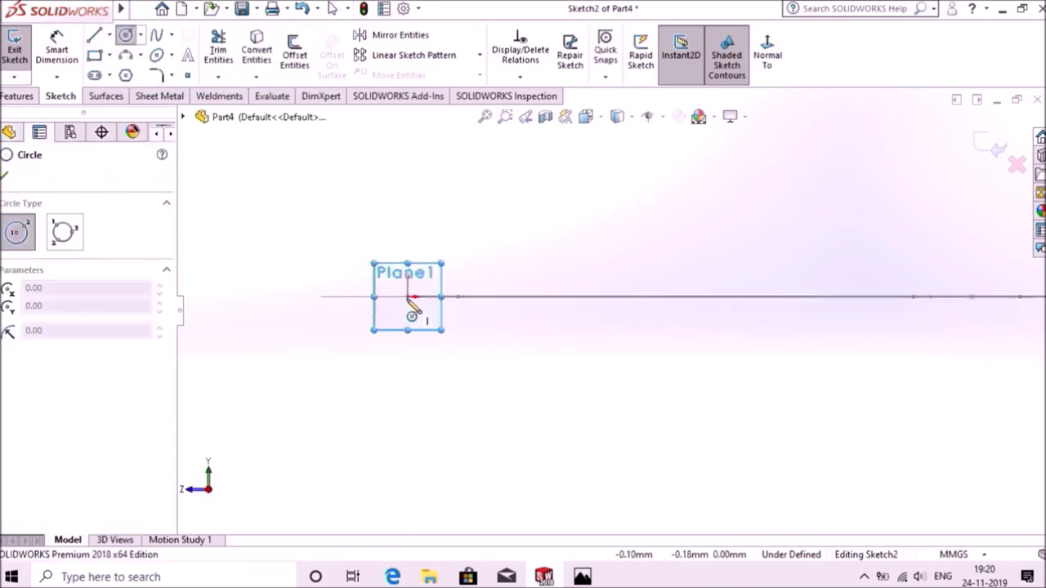
{"action": "left_click", "coordinate": [408, 296]}
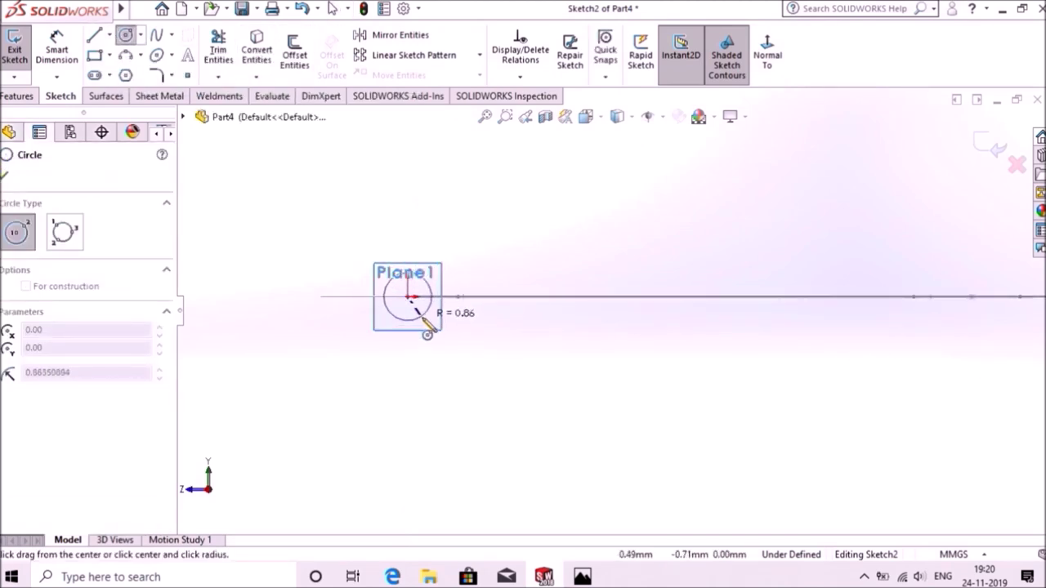
{"action": "left_click", "coordinate": [426, 324]}
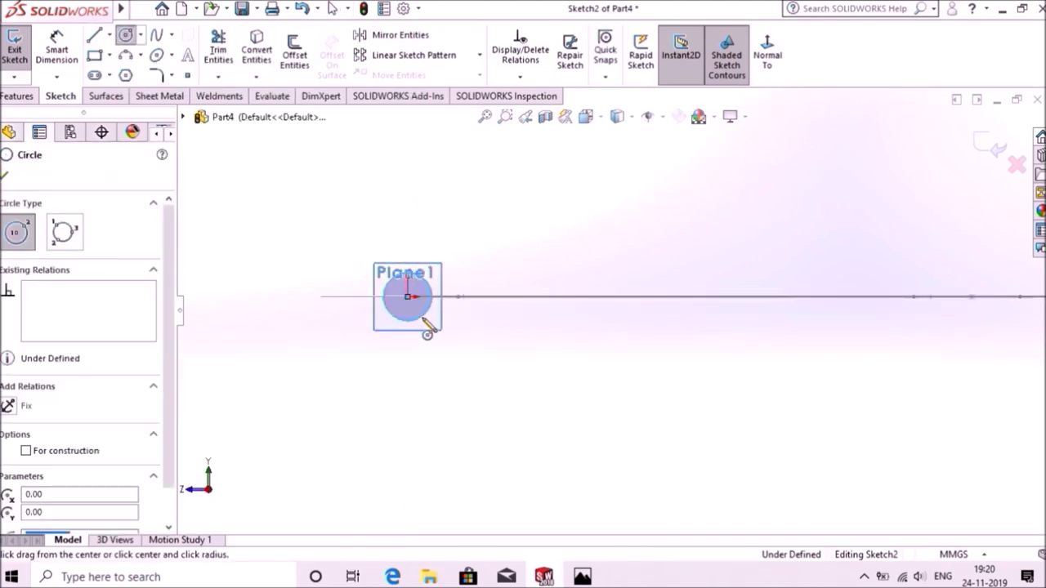
Step: Dimension the circle's diameter to 1.3
{"action": "left_click", "coordinate": [64, 48]}
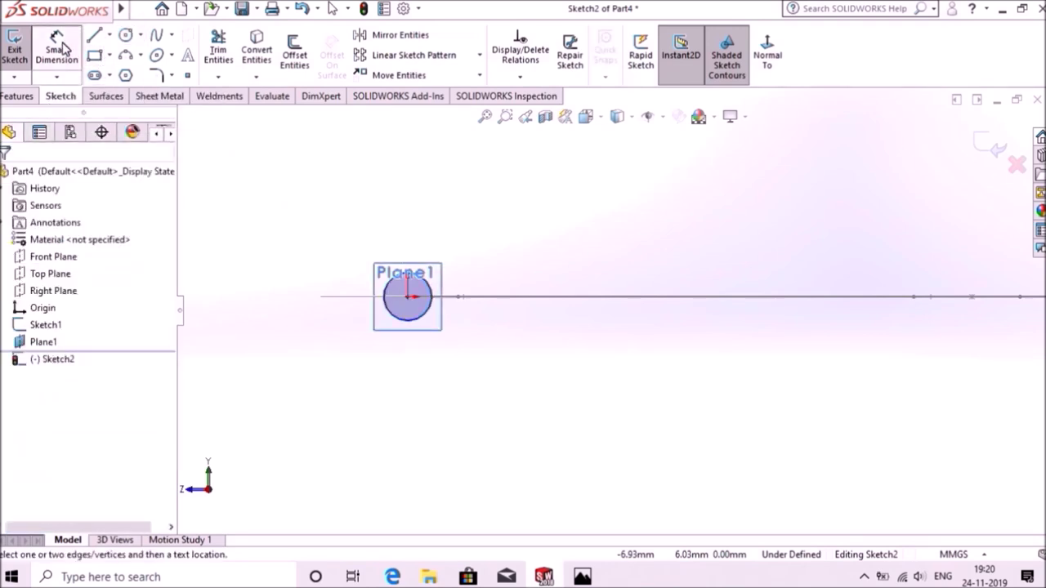
{"action": "left_click", "coordinate": [402, 292]}
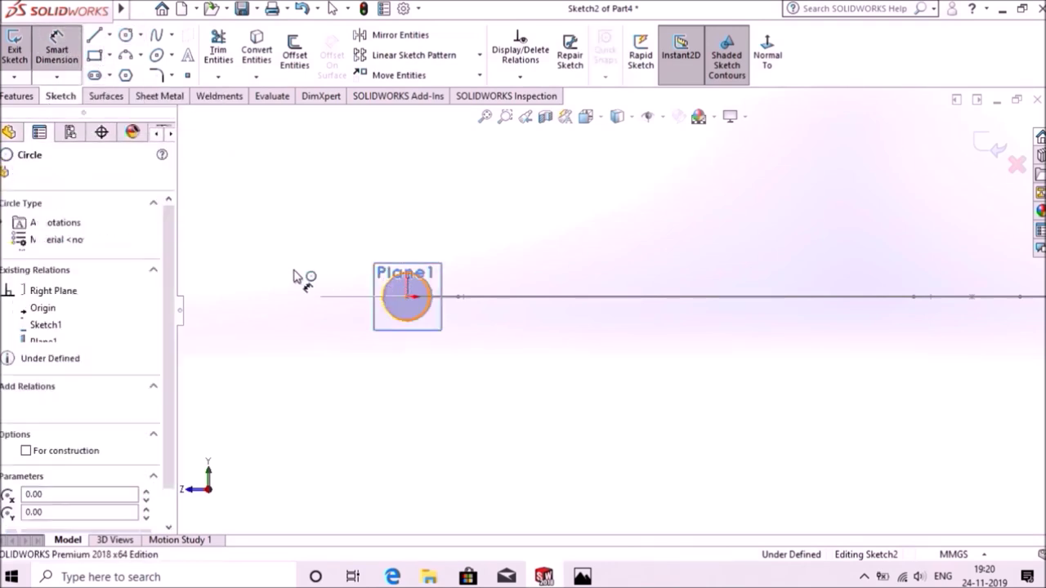
{"action": "left_click", "coordinate": [294, 277]}
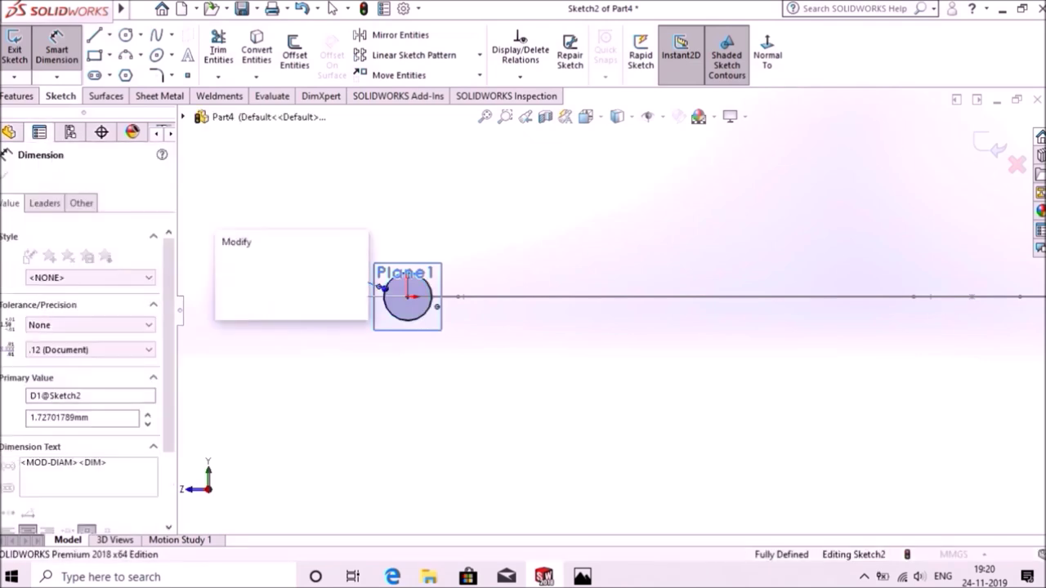
{"action": "type", "text": "1.3"}
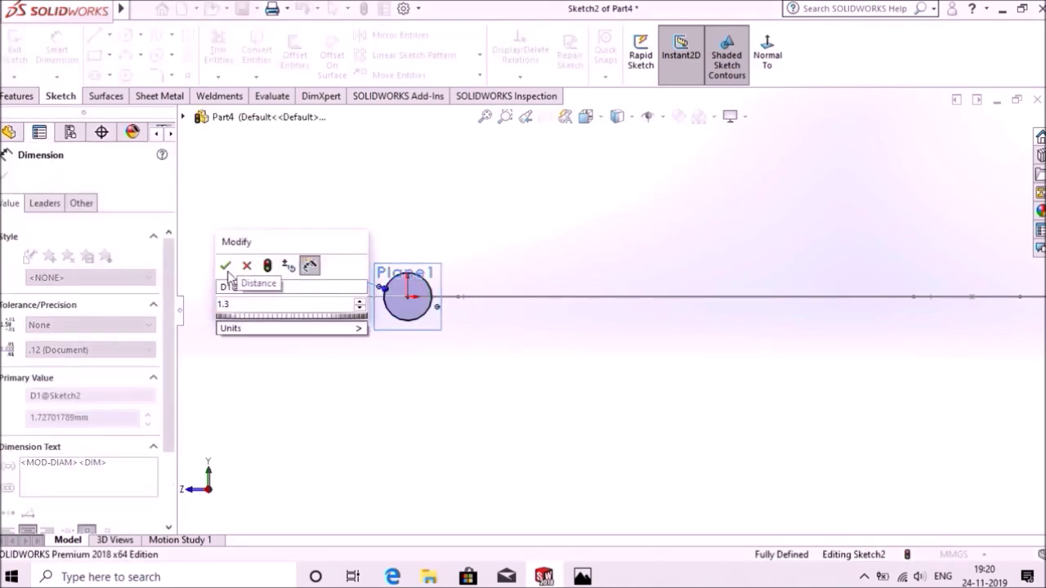
{"action": "left_click", "coordinate": [225, 266]}
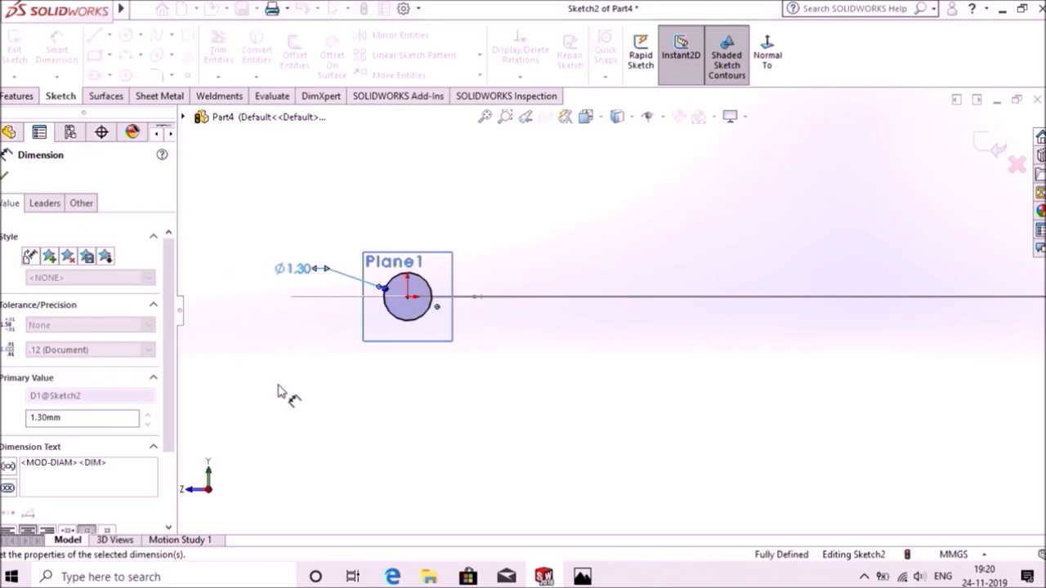
{"action": "left_click", "coordinate": [4, 178]}
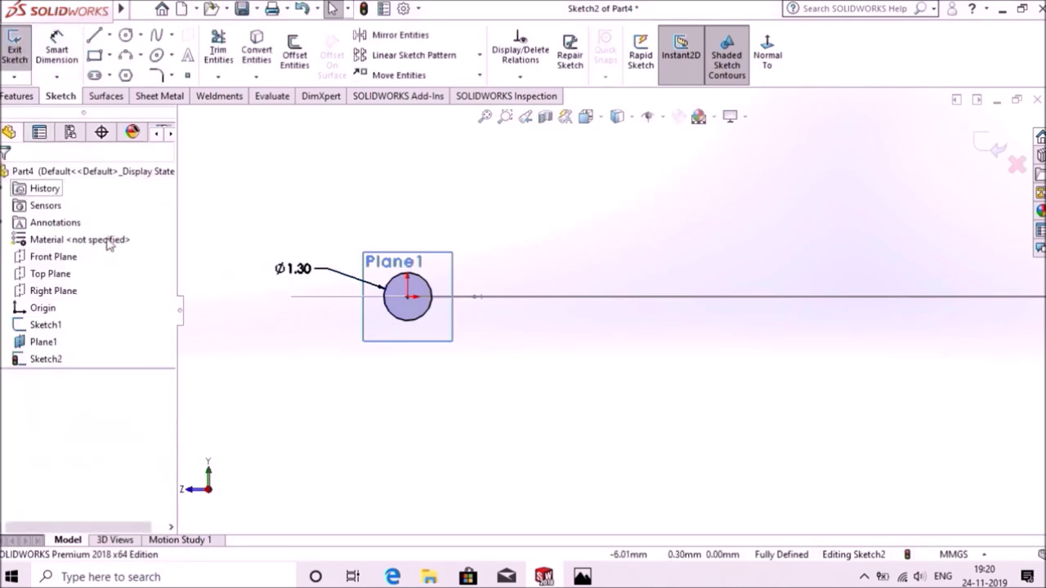
Step: Start a Swept Boss/Base feature from the Features tools
{"action": "left_click", "coordinate": [19, 96]}
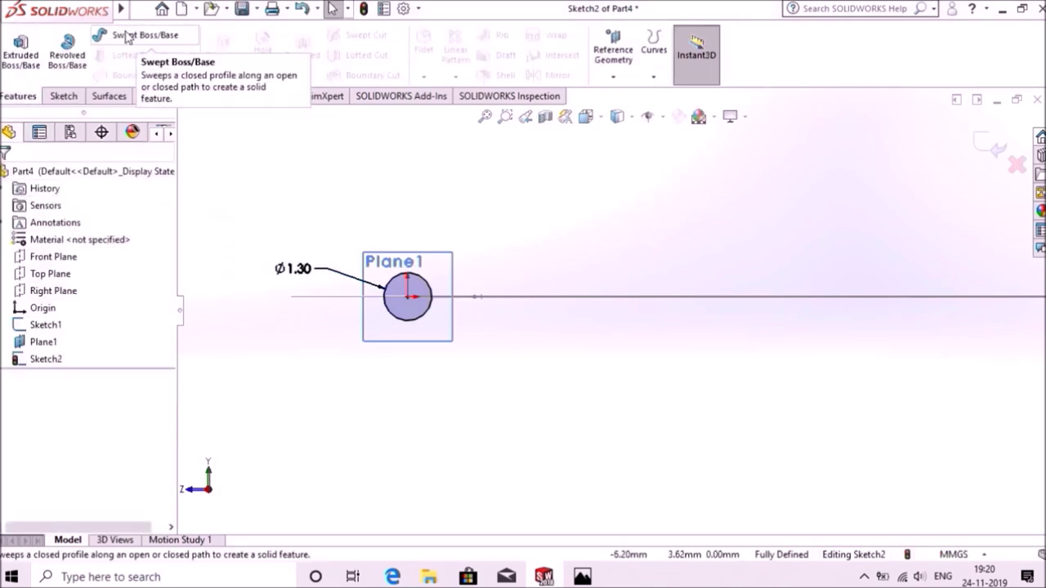
{"action": "left_click", "coordinate": [125, 35]}
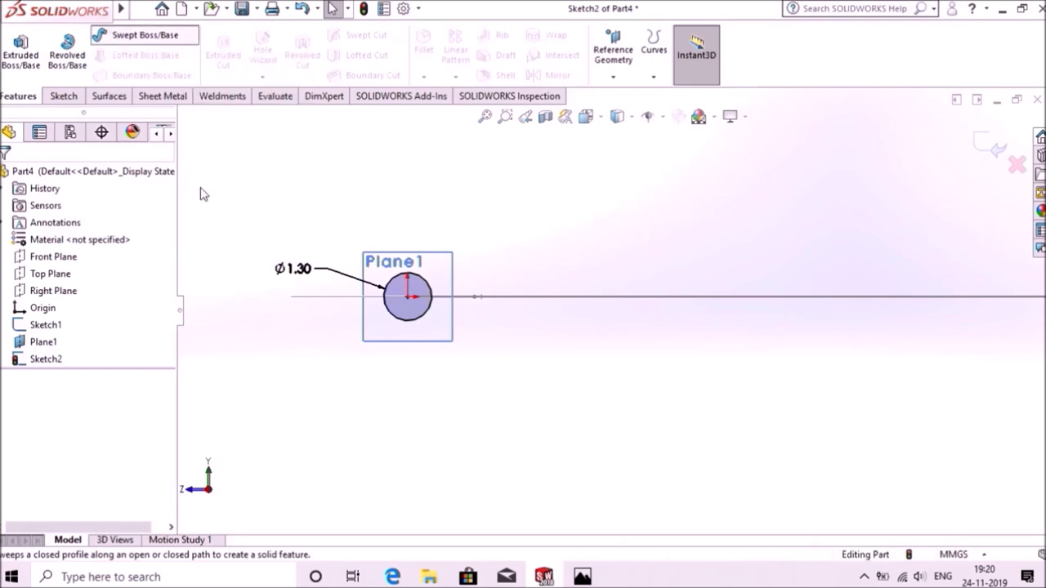
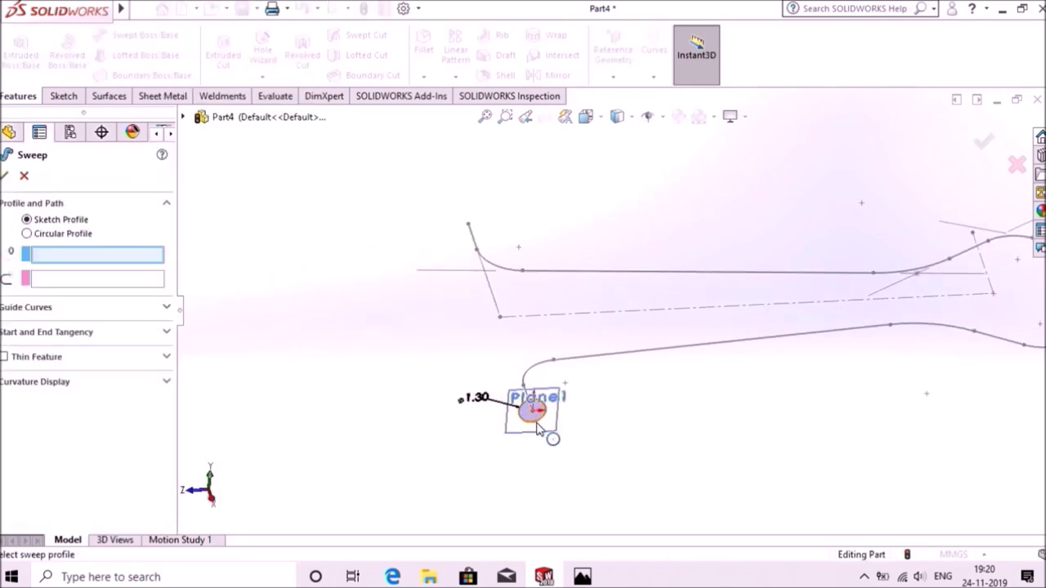
Step: Sweep the Ø1.30 Sketch2 circle along the curved Sketch1 path to create Sweep1
{"action": "left_click", "coordinate": [533, 411]}
{"action": "mouse_move", "coordinate": [369, 381]}
{"action": "middle_mouse_down"}
{"action": "mouse_move", "coordinate": [420, 436]}
{"action": "mouse_move", "coordinate": [448, 445]}
{"action": "middle_mouse_up"}
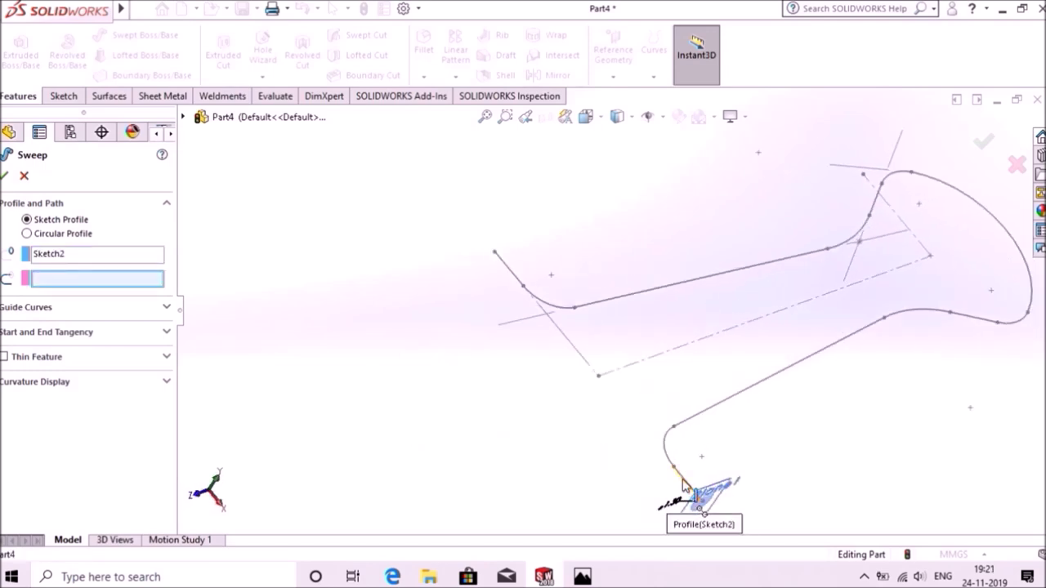
{"action": "left_click", "coordinate": [684, 482]}
{"action": "left_click", "coordinate": [7, 177]}
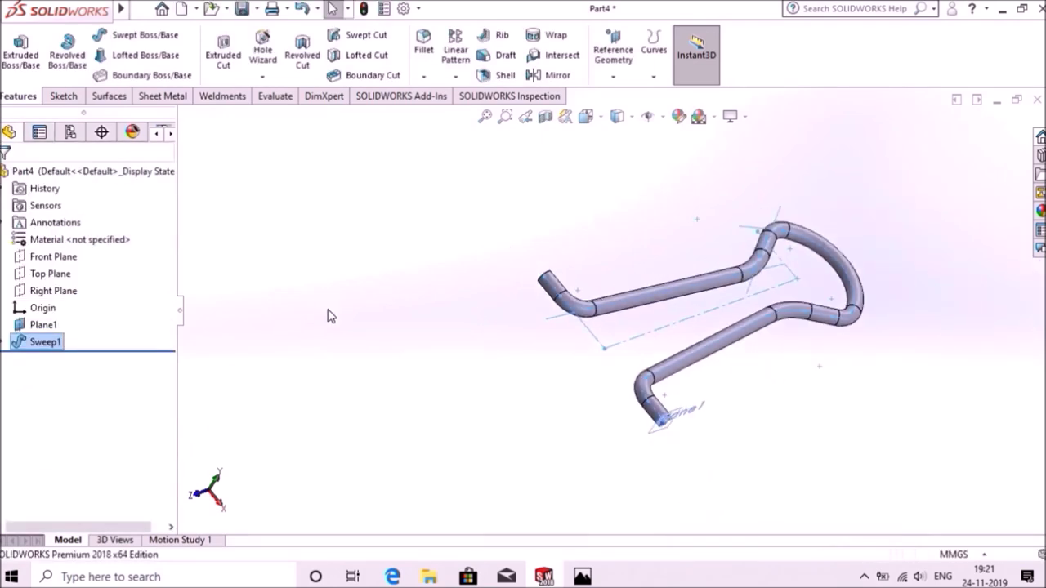
Step: Hide Plane1 and switch the display style to shaded without edges
{"action": "right_click", "coordinate": [40, 326]}
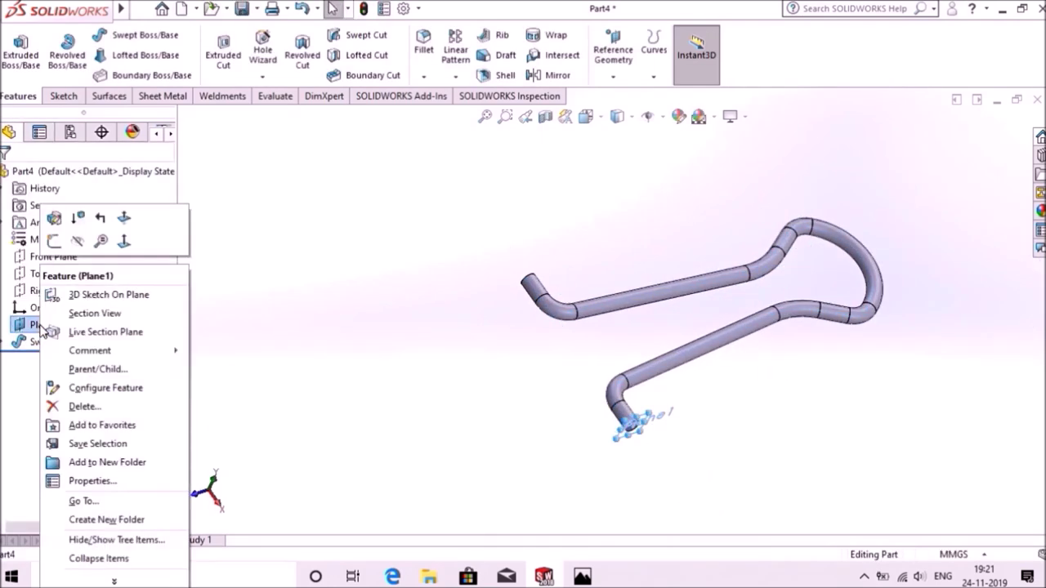
{"action": "left_click", "coordinate": [77, 240]}
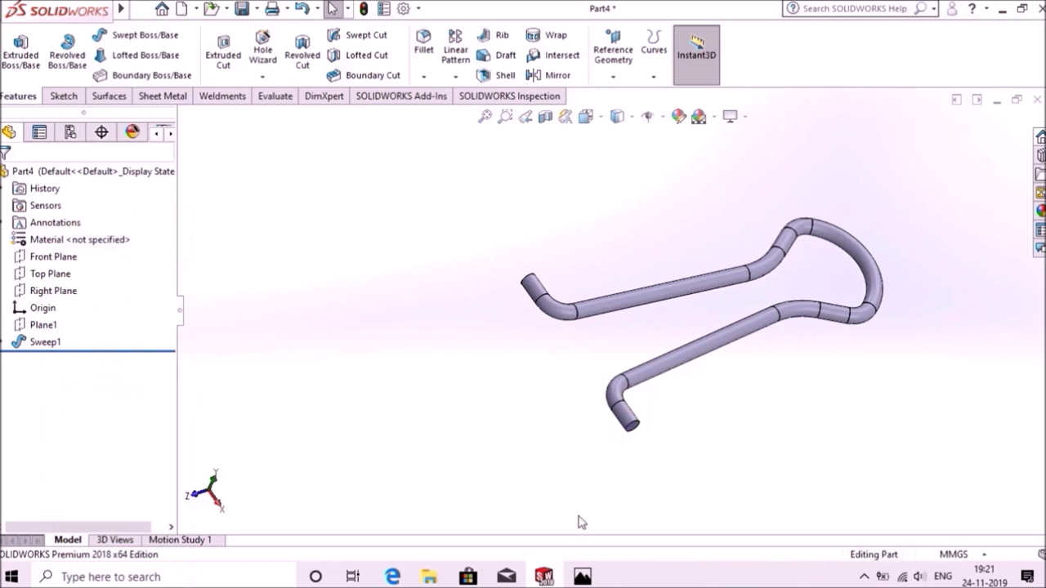
{"action": "left_click", "coordinate": [631, 117]}
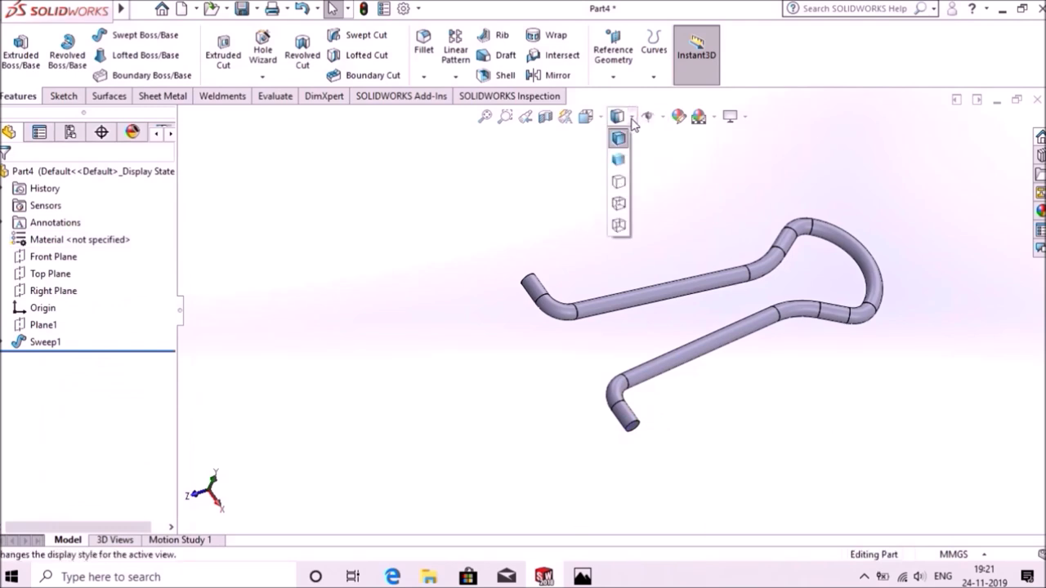
{"action": "left_click", "coordinate": [626, 167]}
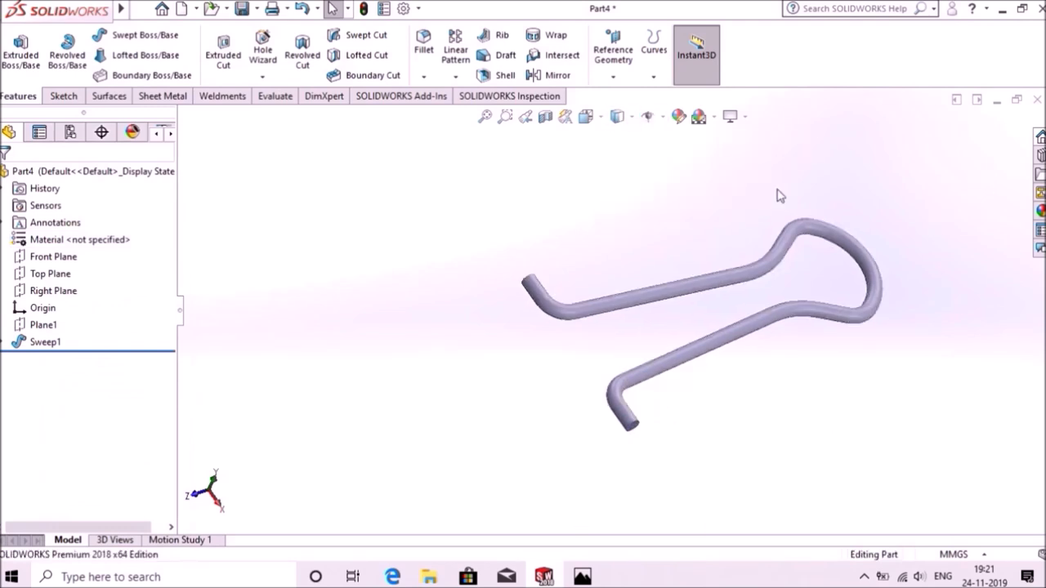
Step: Give the wire rod a black appearance
{"action": "left_click", "coordinate": [678, 116]}
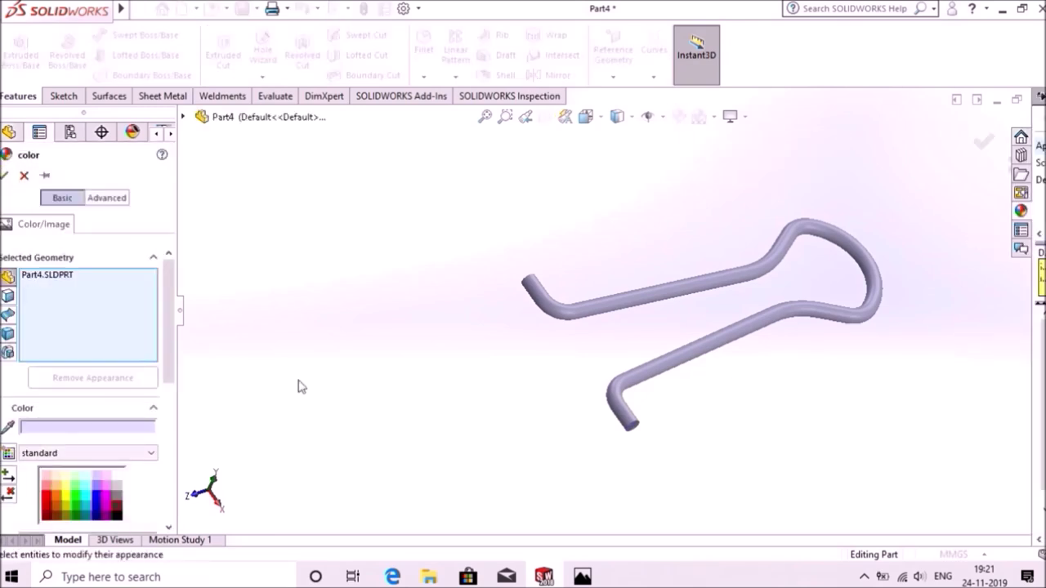
{"action": "left_click", "coordinate": [116, 511]}
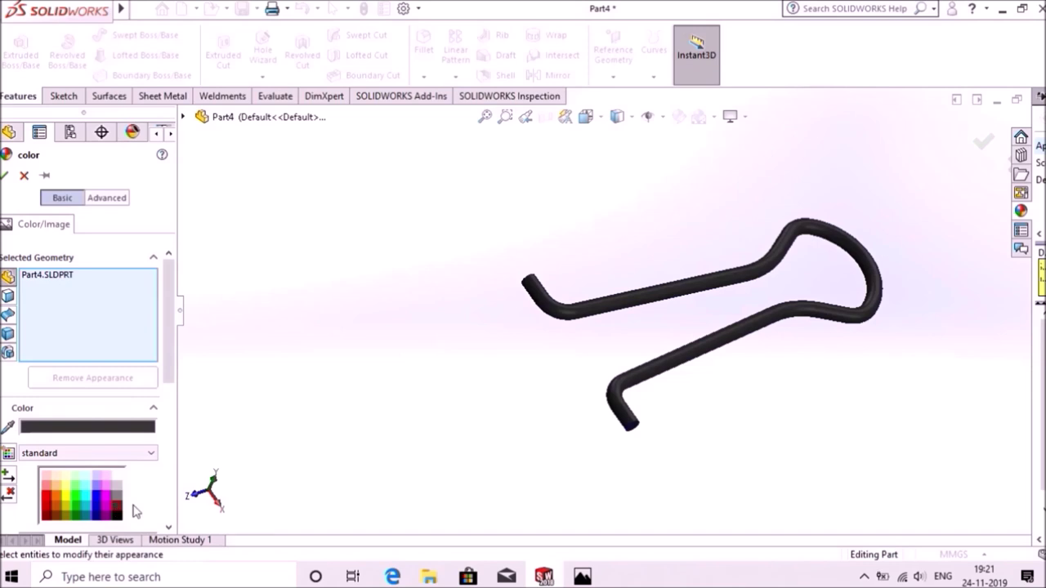
{"action": "left_click", "coordinate": [7, 176]}
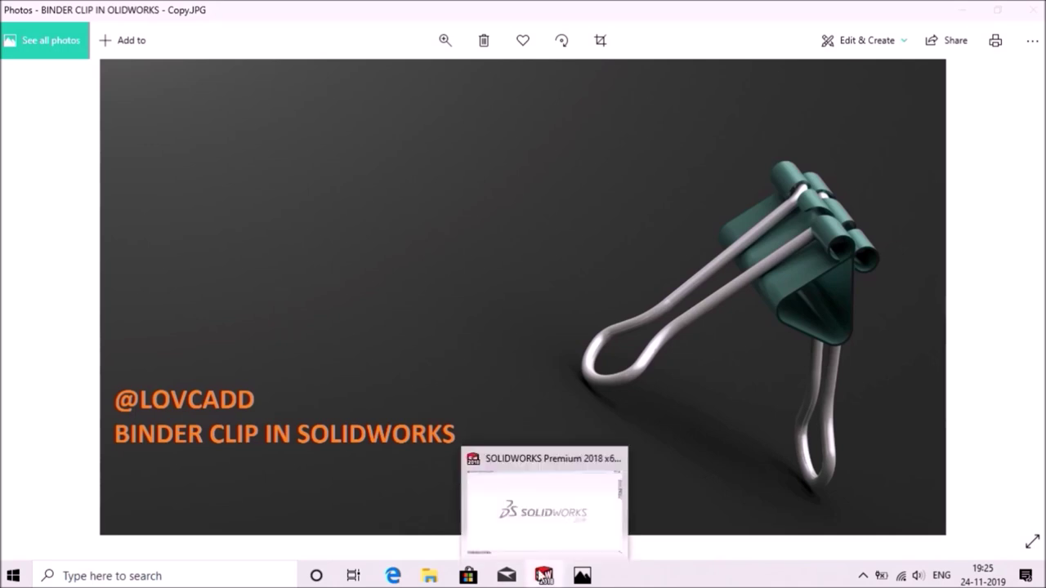
Step: Return from Photos to SOLIDWORKS and start a new document
{"action": "left_click", "coordinate": [544, 575]}
{"action": "left_click", "coordinate": [183, 10]}
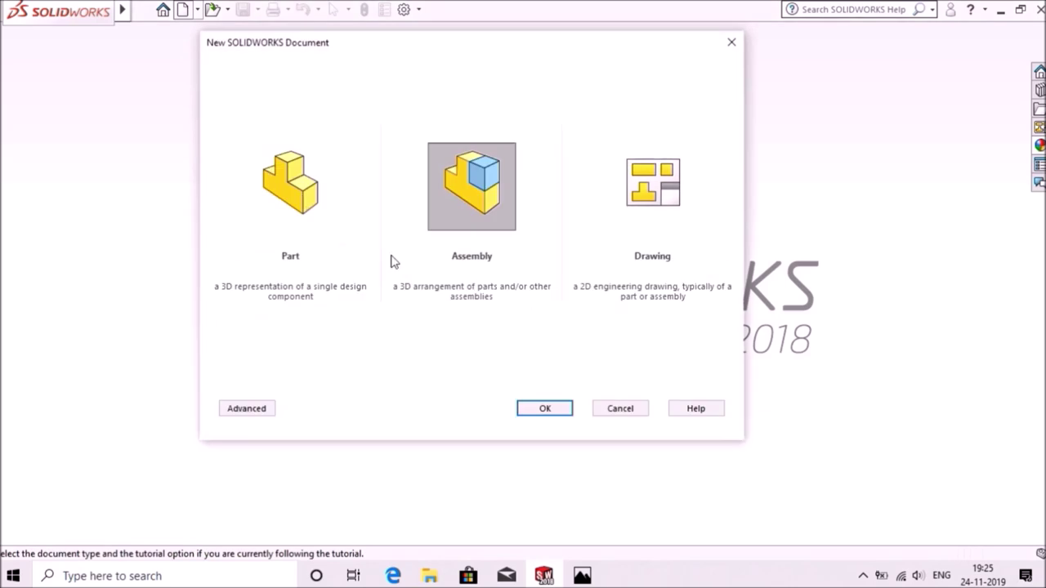
Step: Create a new assembly and insert BODY 1 from the clip folder
{"action": "left_click", "coordinate": [543, 409]}
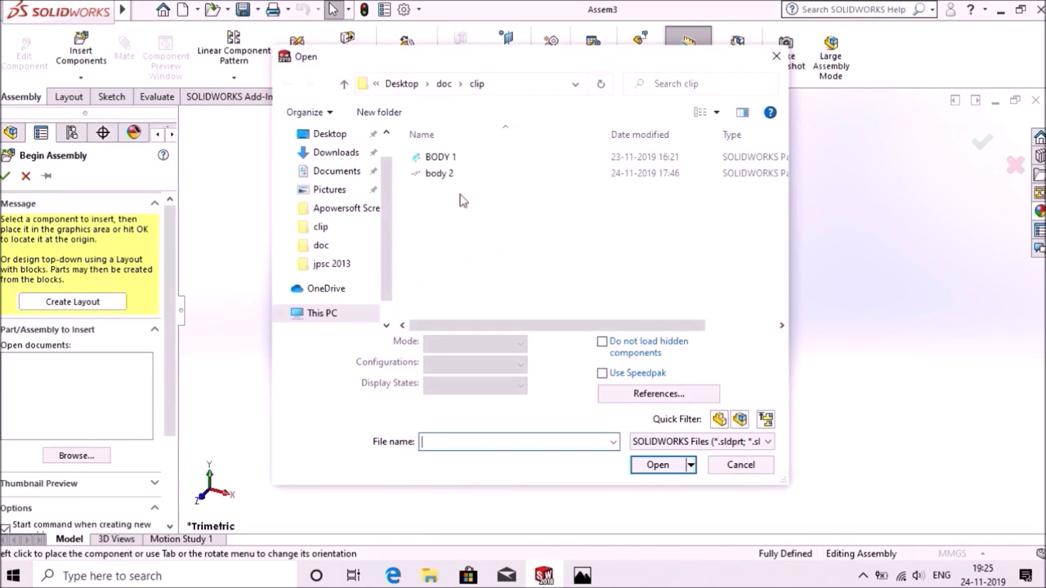
{"action": "left_click", "coordinate": [451, 160]}
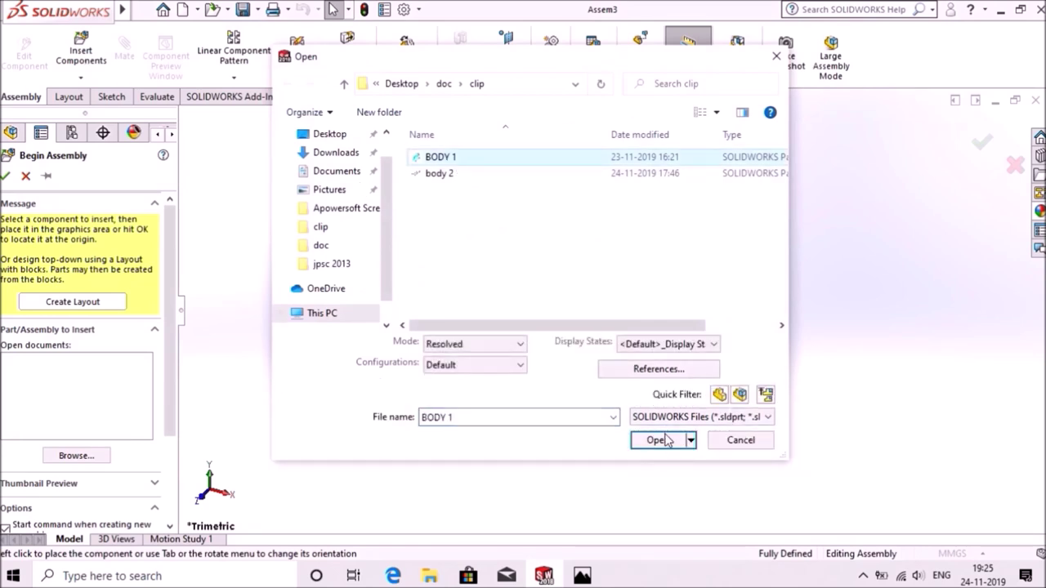
{"action": "left_click", "coordinate": [667, 440]}
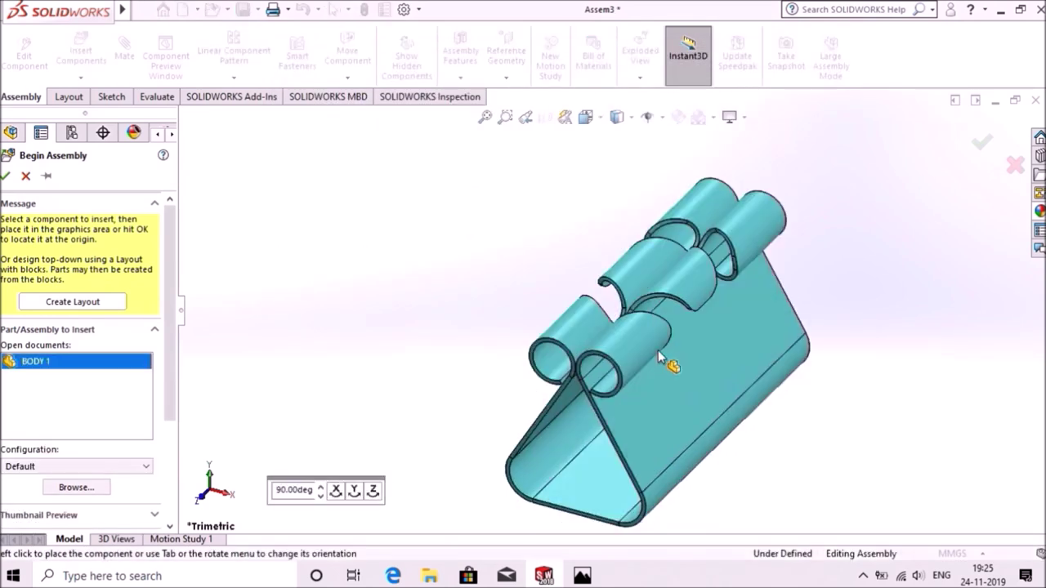
Step: Show origins and place BODY 1 fixed at the assembly origin
{"action": "left_click", "coordinate": [648, 117]}
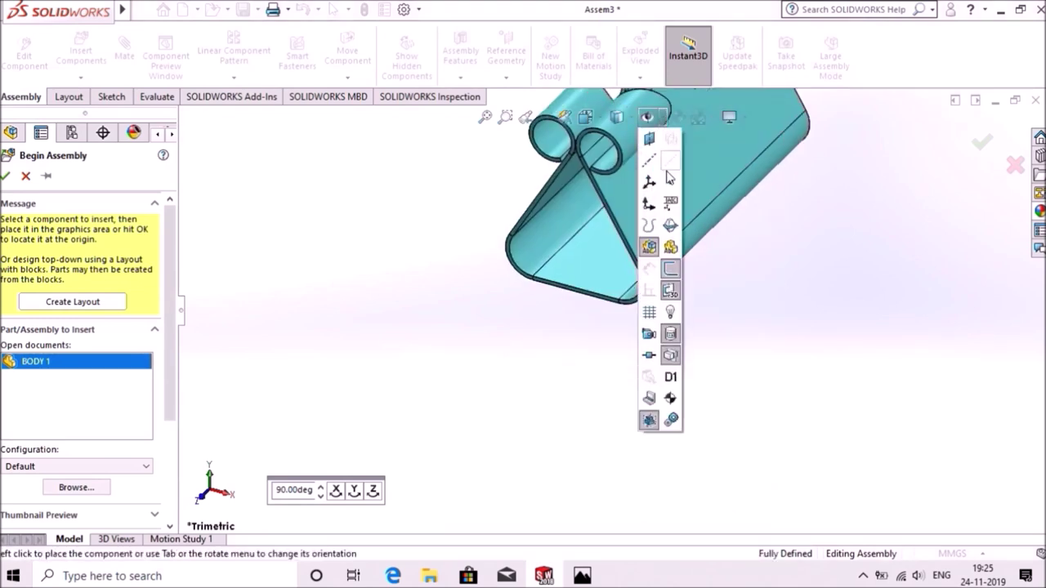
{"action": "left_click", "coordinate": [649, 205]}
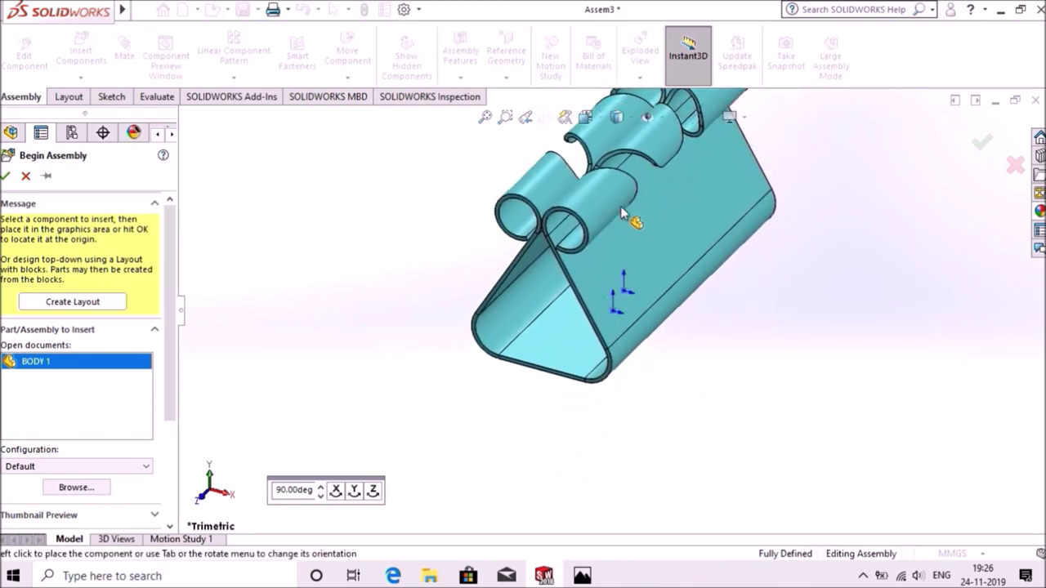
{"action": "left_click", "coordinate": [614, 311]}
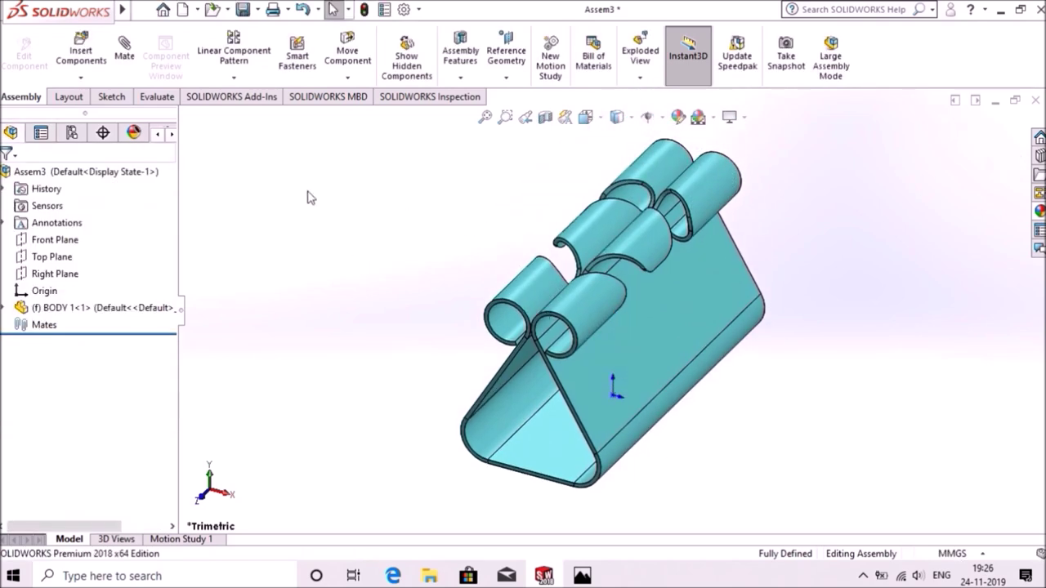
{"action": "left_click", "coordinate": [84, 54]}
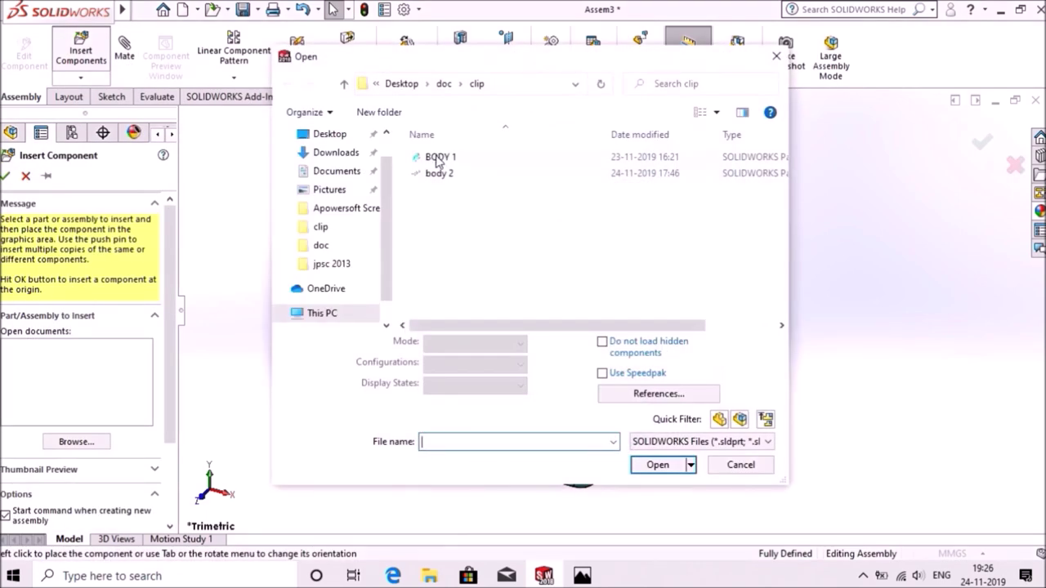
Step: Insert the body 2 wire handle from the clip folder and place it beside BODY 1
{"action": "left_click", "coordinate": [437, 158]}
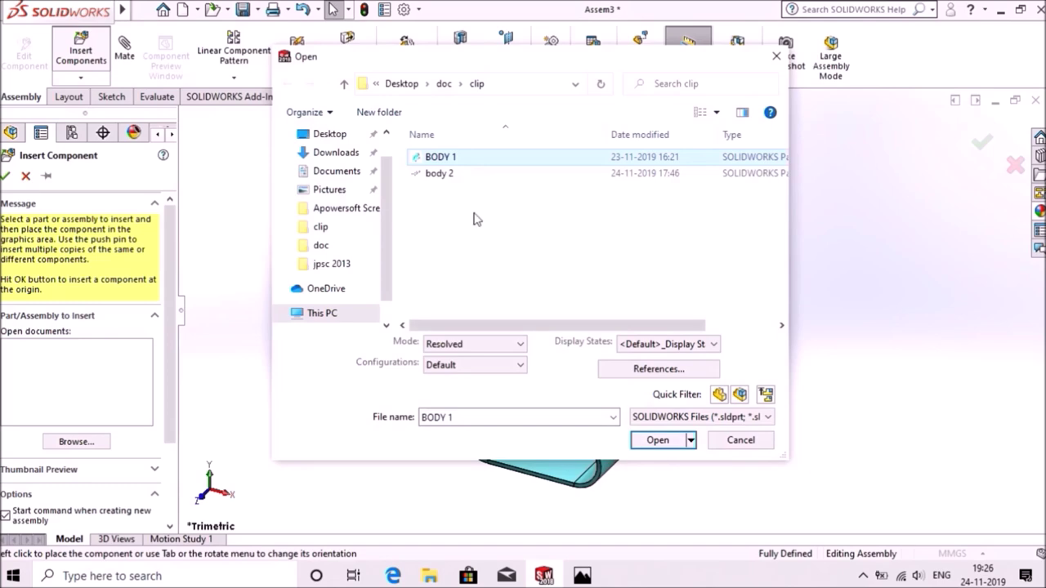
{"action": "left_click", "coordinate": [441, 175]}
{"action": "left_click", "coordinate": [666, 442]}
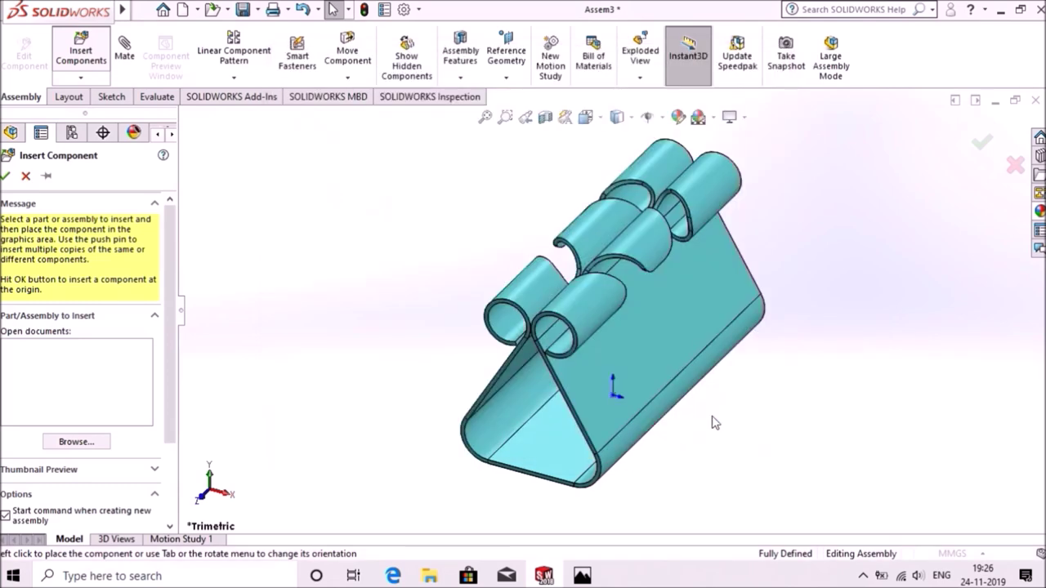
{"action": "left_click", "coordinate": [909, 304]}
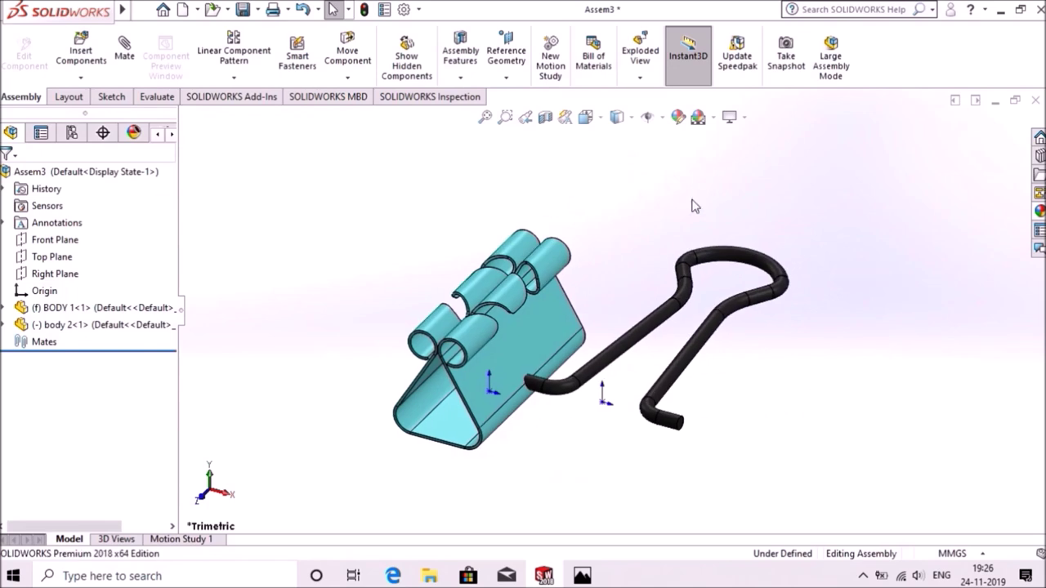
{"action": "left_click", "coordinate": [662, 117]}
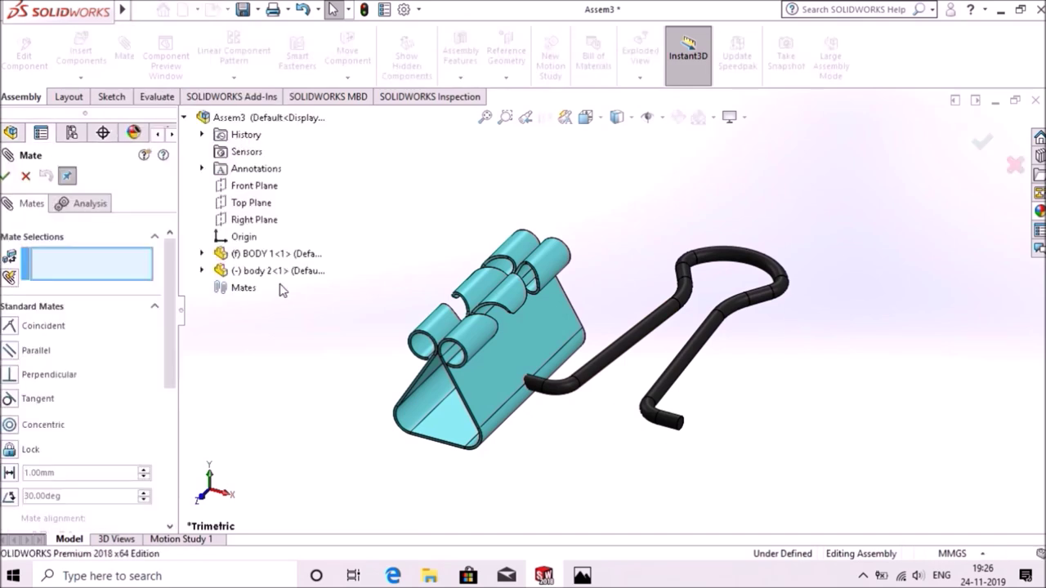
Step: Coincident-mate body 2's Right Plane to BODY 1's Front Plane with flipped alignment
{"action": "left_click", "coordinate": [202, 271]}
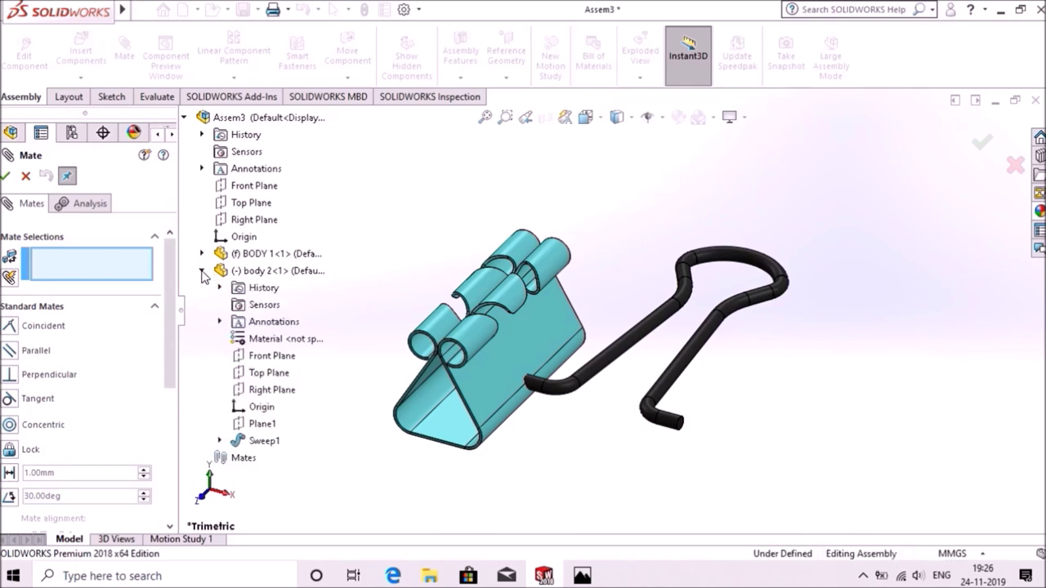
{"action": "left_click", "coordinate": [261, 391]}
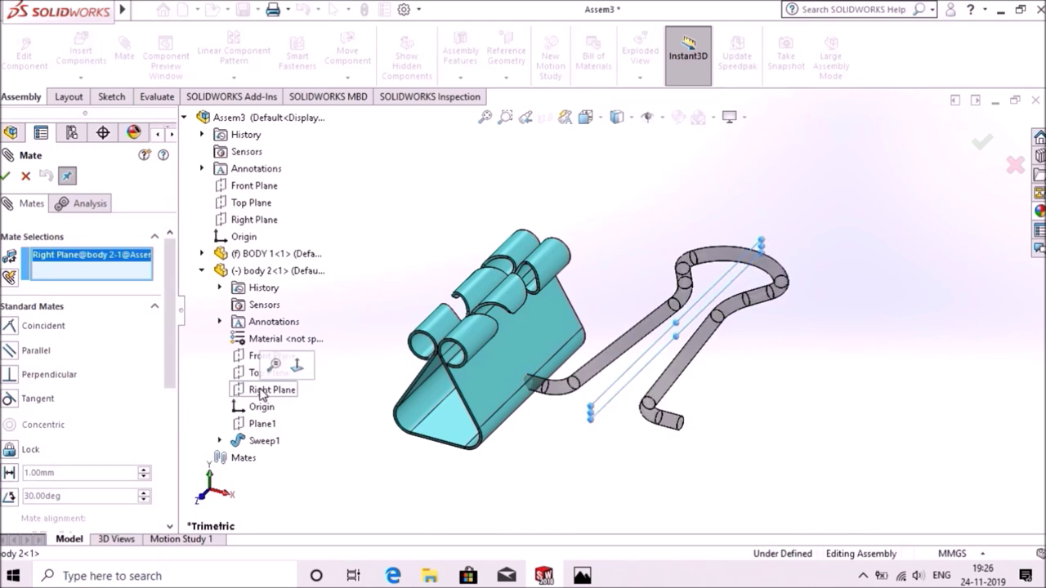
{"action": "left_click", "coordinate": [203, 255]}
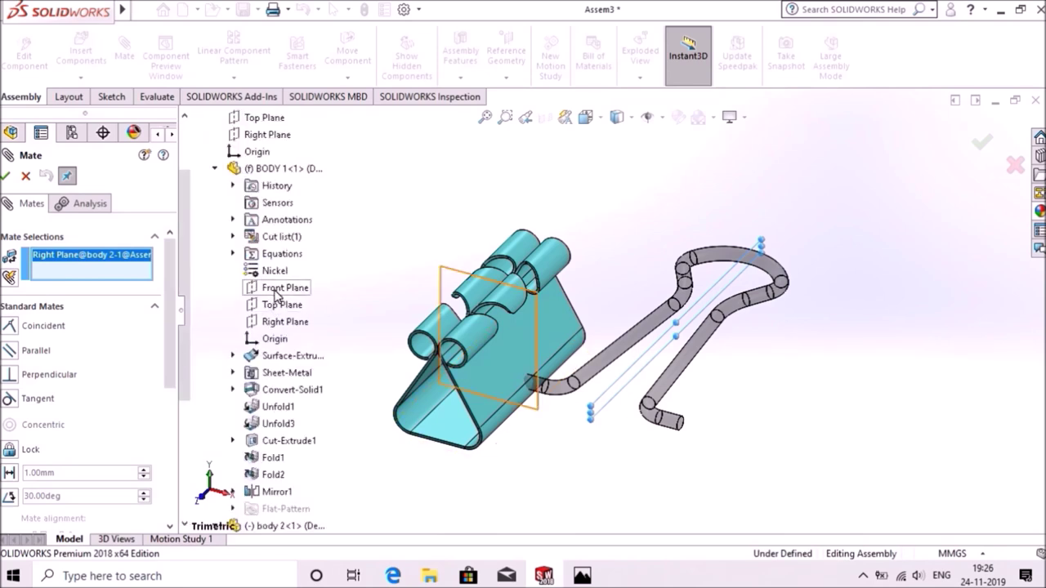
{"action": "left_click", "coordinate": [276, 294]}
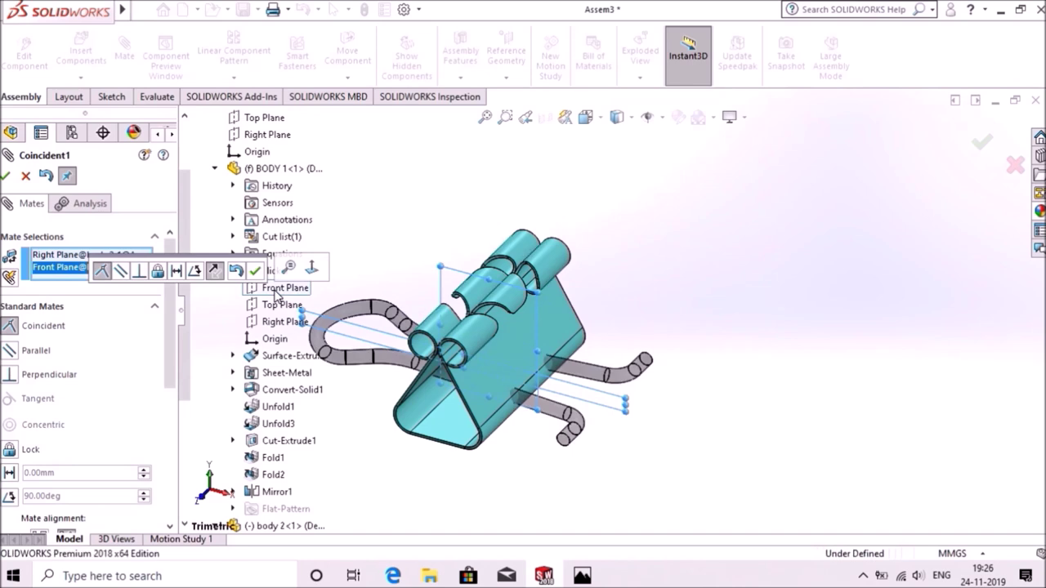
{"action": "left_click", "coordinate": [214, 272]}
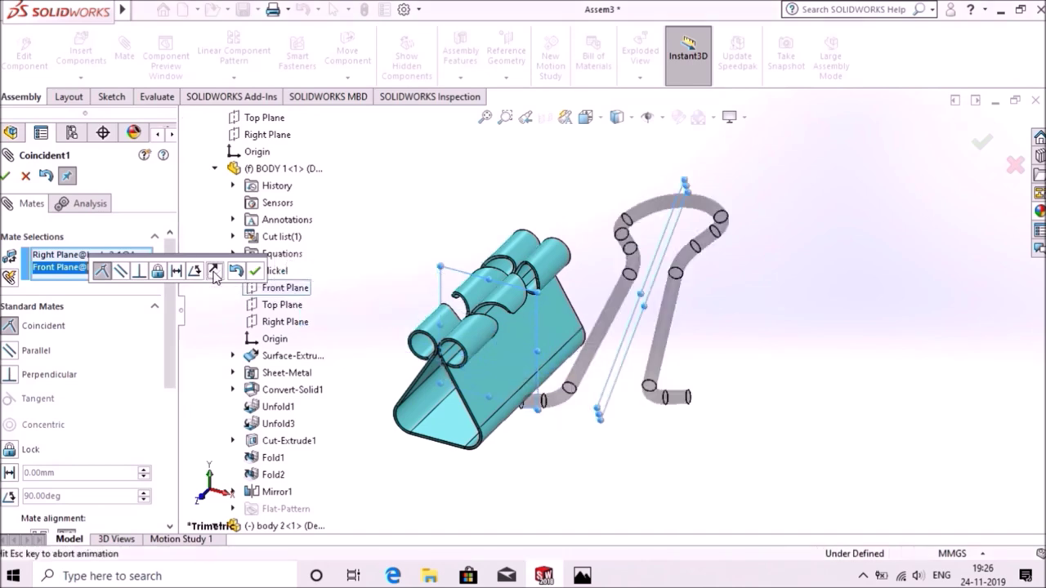
{"action": "left_click", "coordinate": [255, 271]}
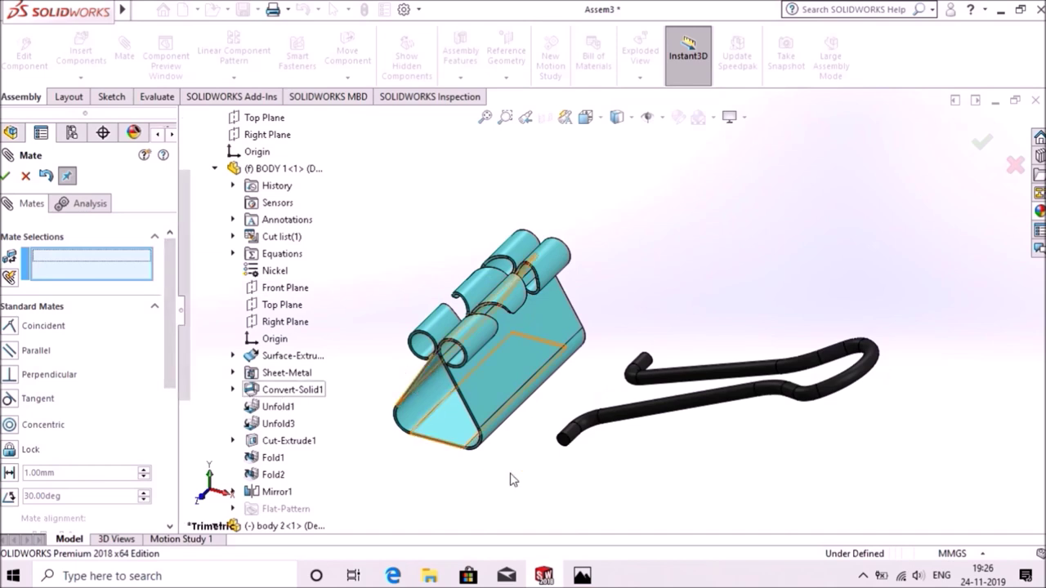
{"action": "mouse_move", "coordinate": [619, 501]}
{"action": "middle_mouse_down"}
{"action": "mouse_move", "coordinate": [680, 477]}
{"action": "mouse_move", "coordinate": [682, 490]}
{"action": "mouse_move", "coordinate": [662, 490]}
{"action": "mouse_move", "coordinate": [647, 443]}
{"action": "mouse_move", "coordinate": [626, 448]}
{"action": "middle_mouse_up"}
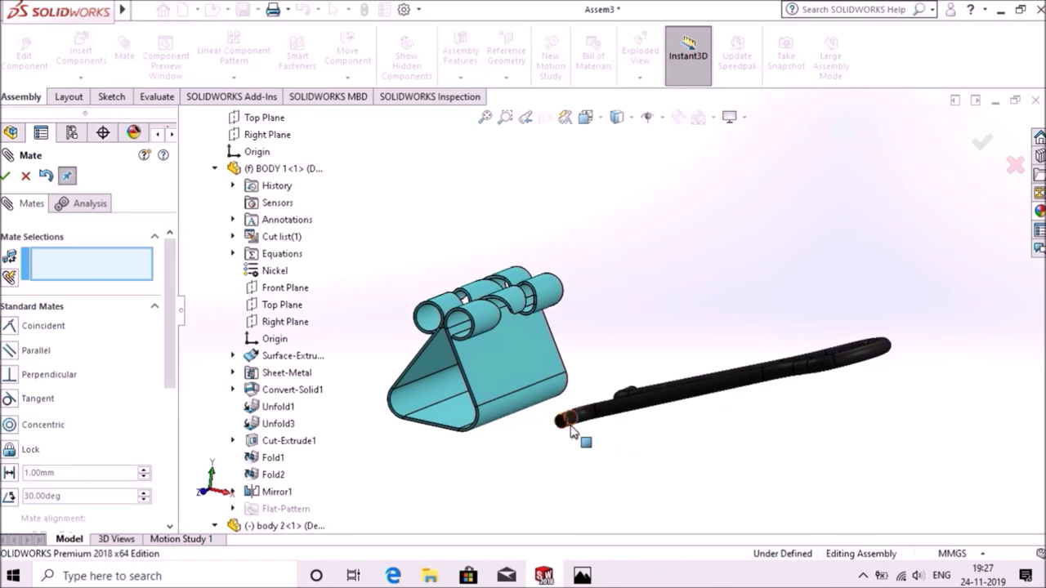
Step: Mate the wire rod's end concentric with the clip's hinge barrel
{"action": "middle_click_drag", "start_coordinate": [602, 446], "coordinate": [572, 444]}
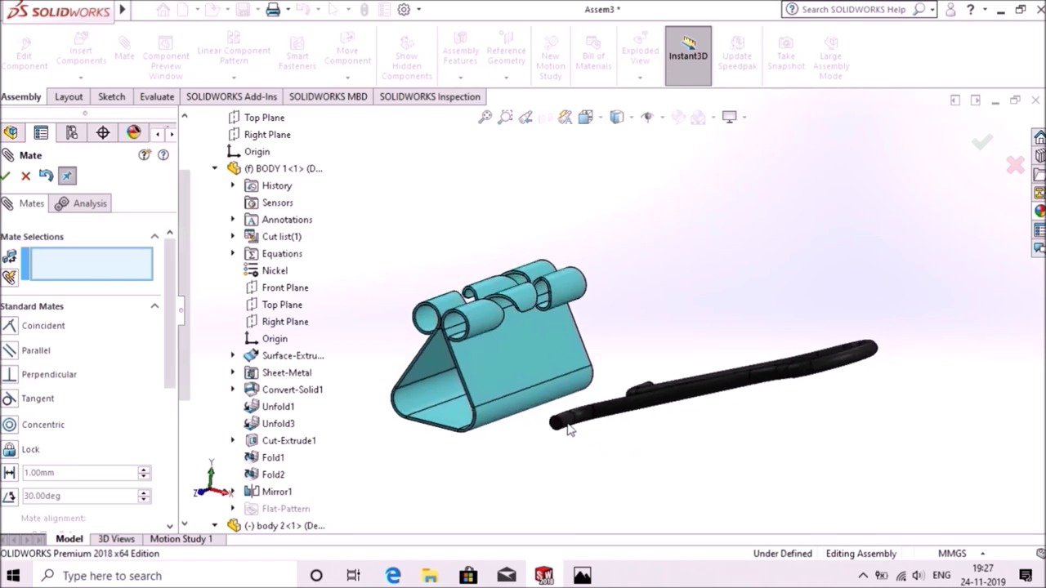
{"action": "left_click", "coordinate": [563, 421]}
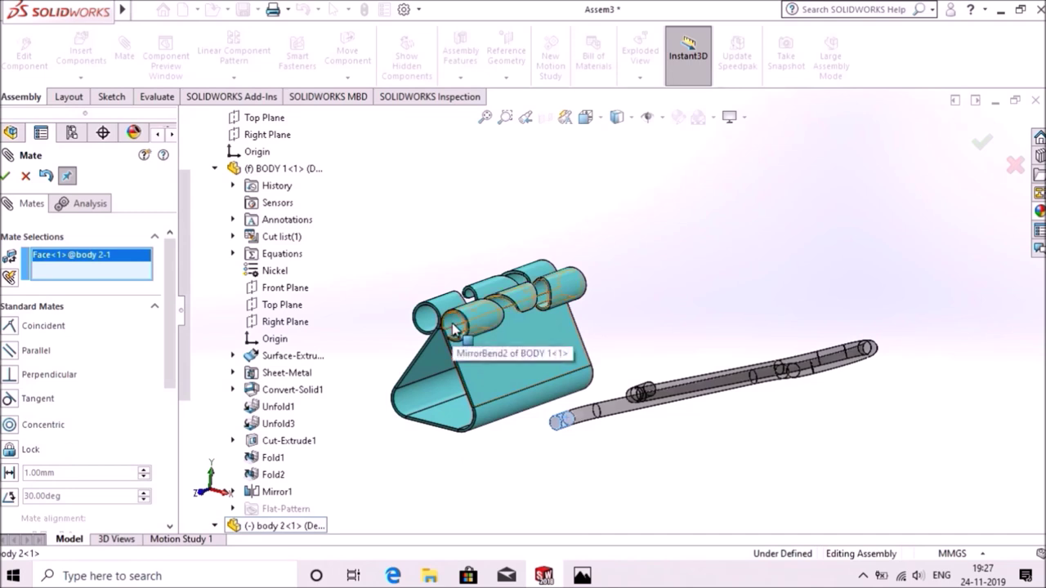
{"action": "left_click", "coordinate": [454, 329]}
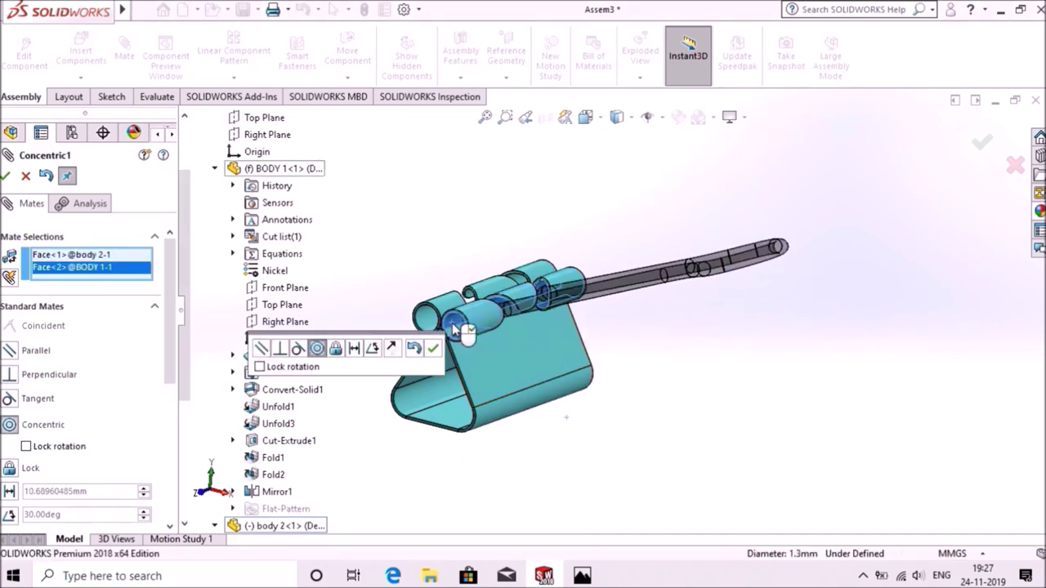
{"action": "left_click", "coordinate": [433, 351]}
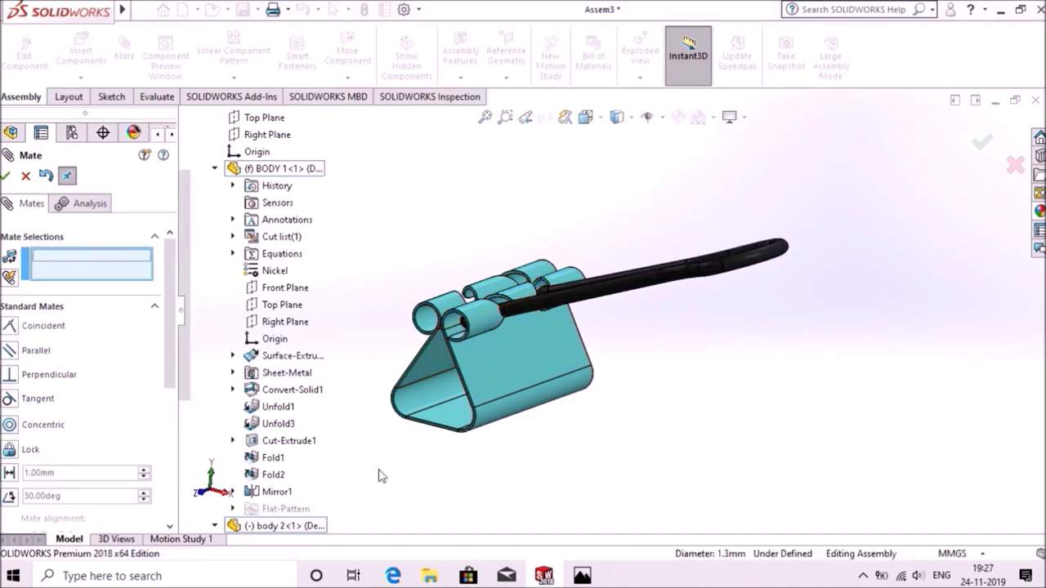
{"action": "left_click", "coordinate": [214, 168]}
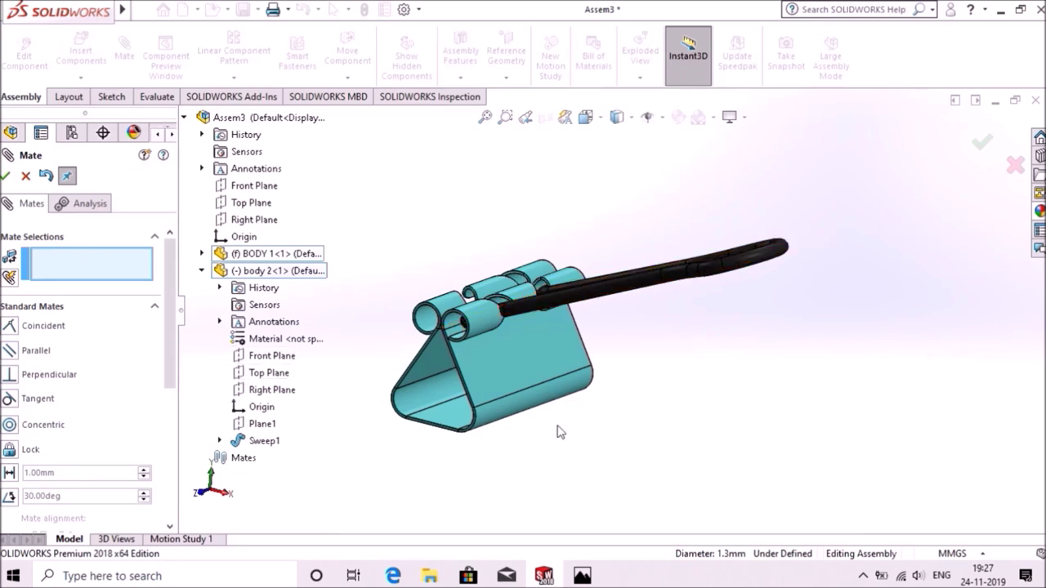
Step: Make body 2's Top Plane parallel to a BODY 1 bracket face, fully defining the assembly
{"action": "middle_click_drag", "start_coordinate": [635, 373], "coordinate": [670, 423]}
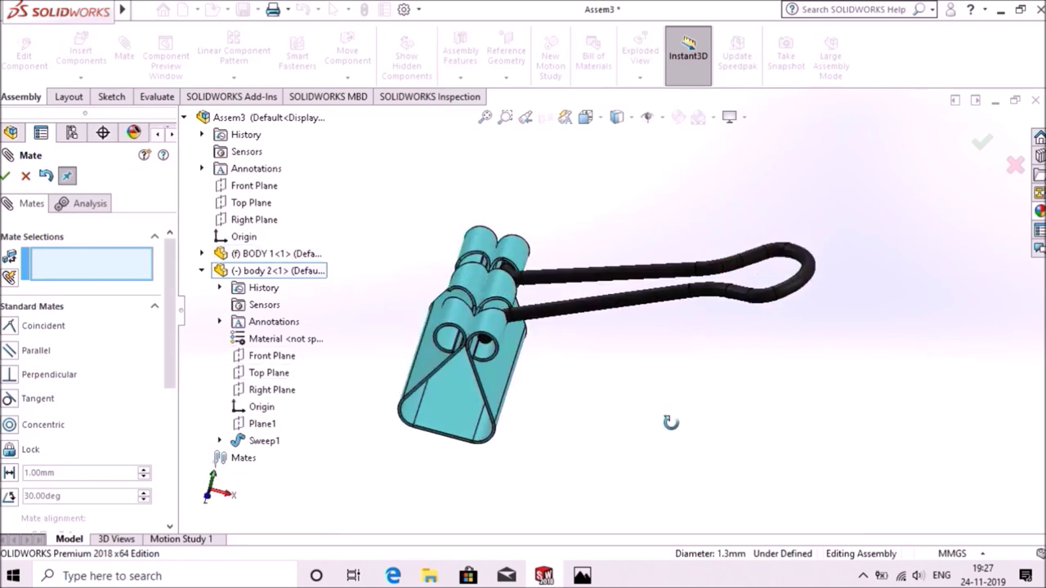
{"action": "left_click", "coordinate": [269, 374]}
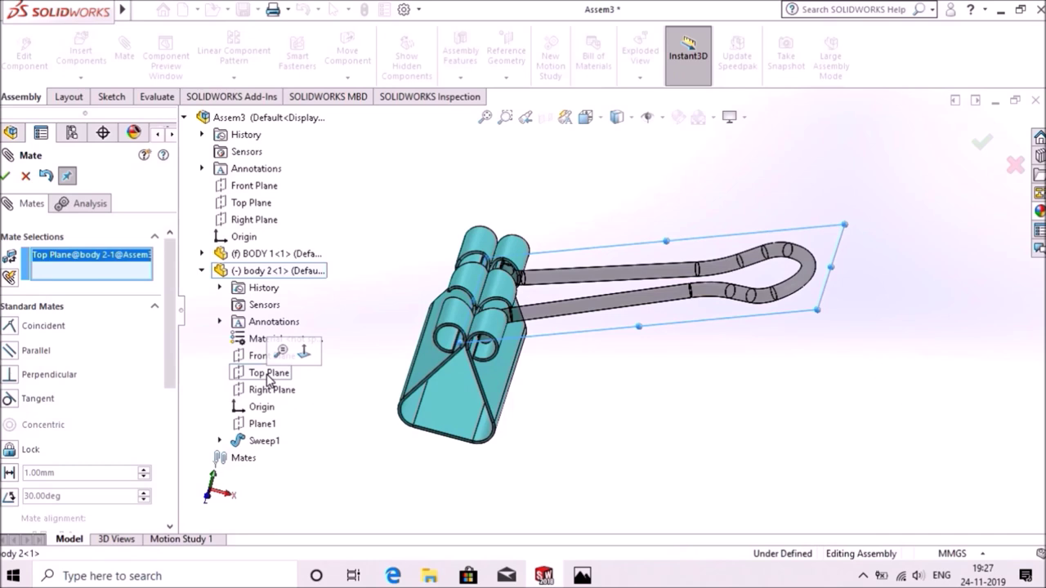
{"action": "middle_click_drag", "start_coordinate": [582, 418], "coordinate": [525, 363]}
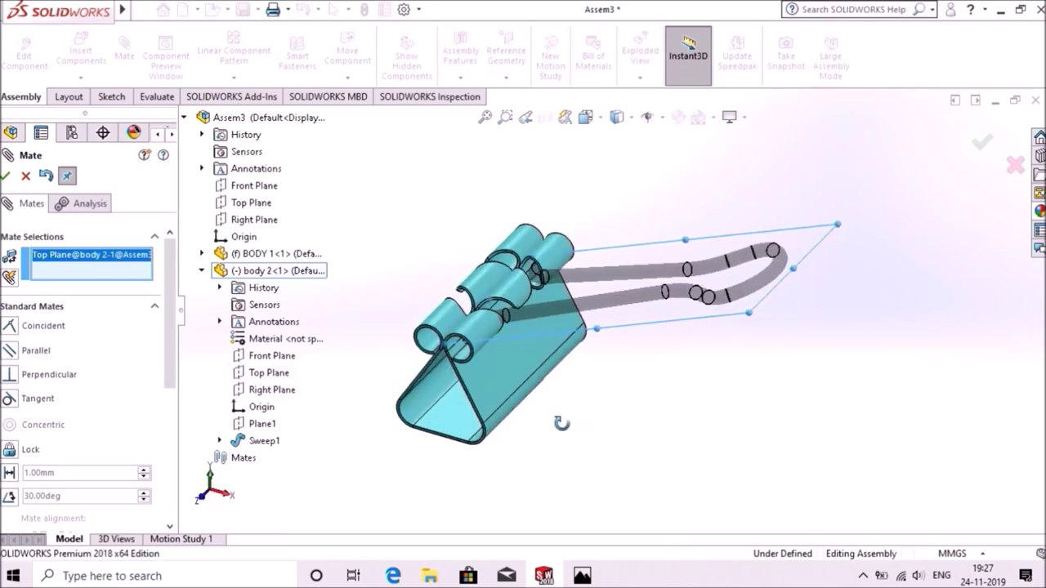
{"action": "left_click", "coordinate": [523, 361]}
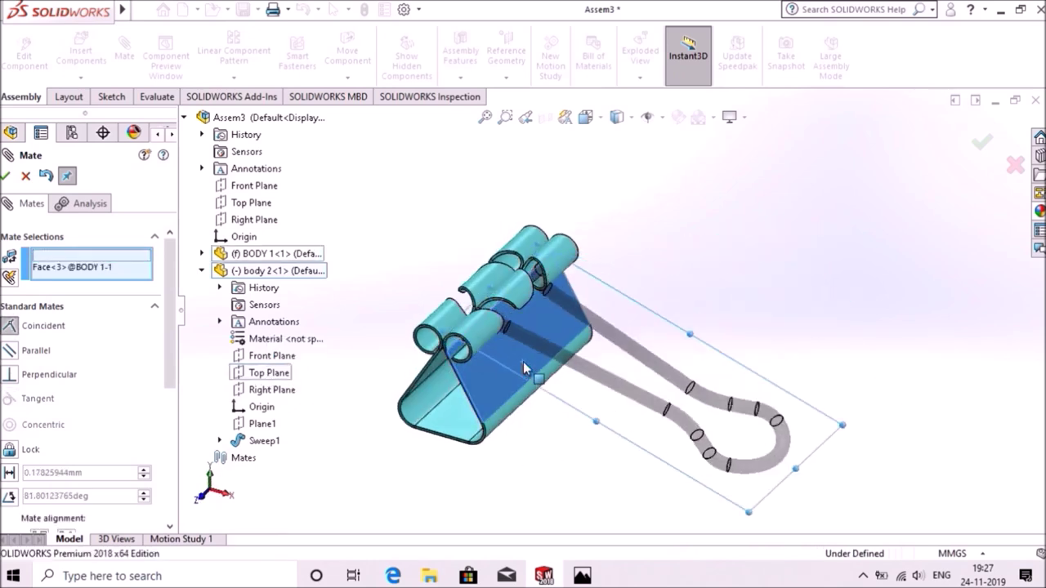
{"action": "left_click", "coordinate": [6, 178]}
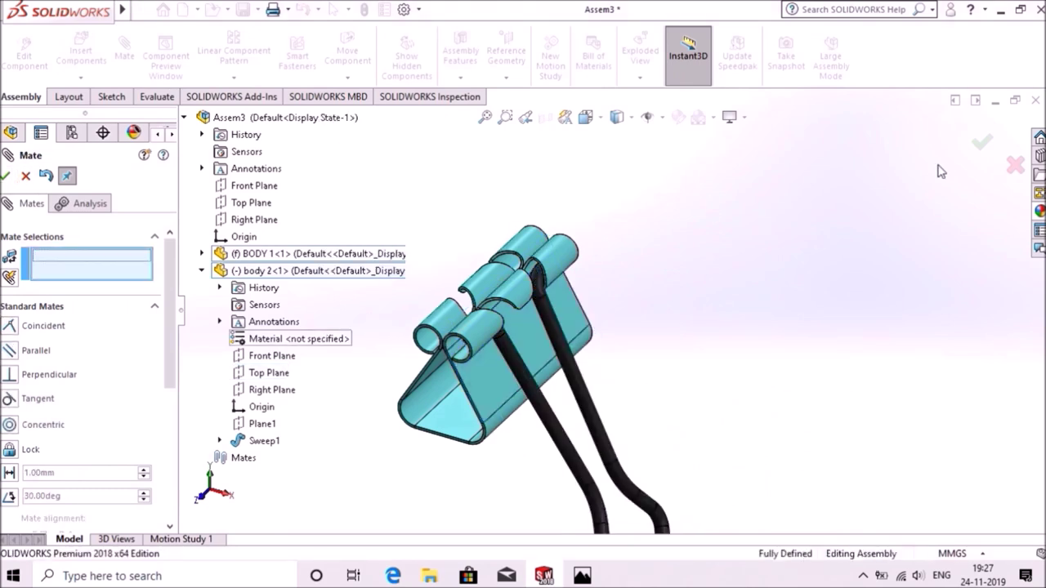
{"action": "left_click", "coordinate": [981, 145]}
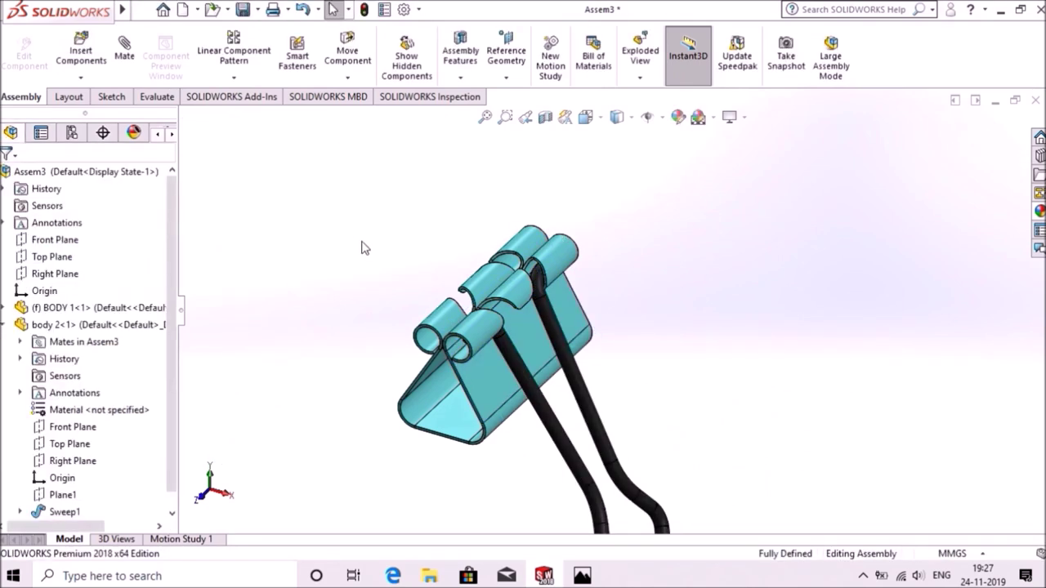
Step: Mirror body 2<1> across the Right Plane to add the second wire handle
{"action": "key", "text": "z"}
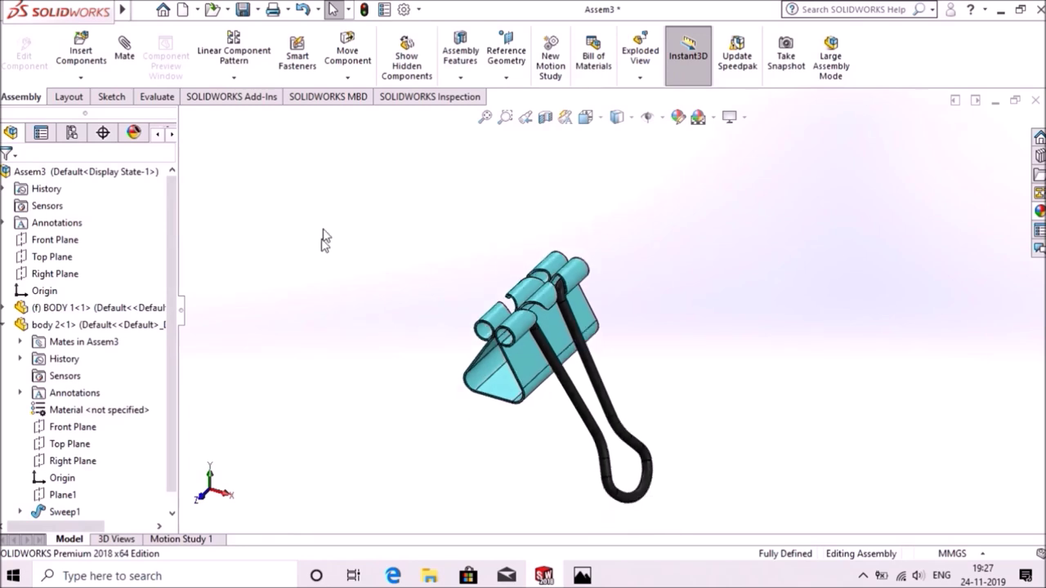
{"action": "left_click", "coordinate": [237, 77]}
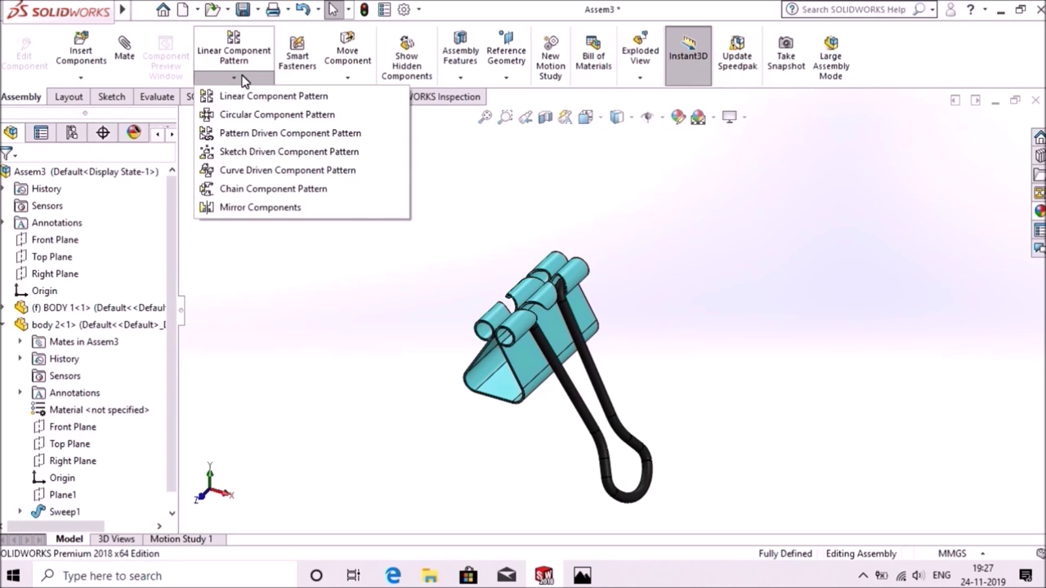
{"action": "left_click", "coordinate": [249, 207]}
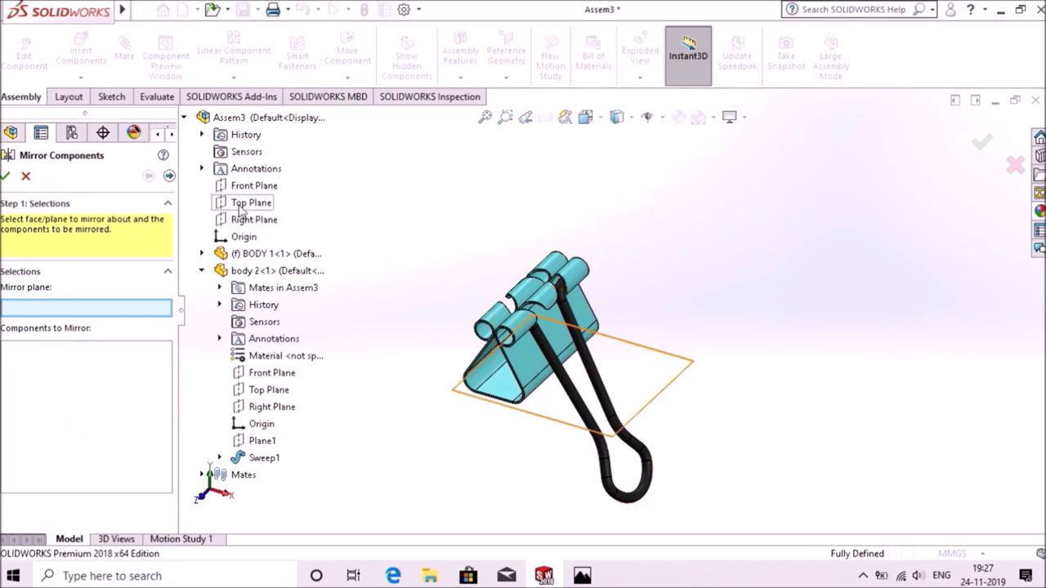
{"action": "left_click", "coordinate": [242, 220]}
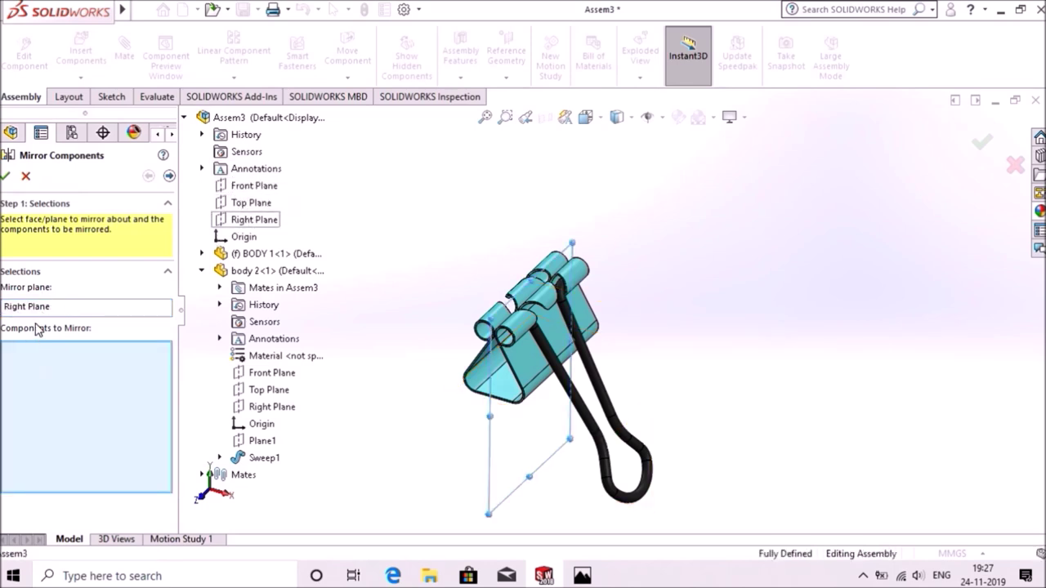
{"action": "left_click", "coordinate": [263, 277]}
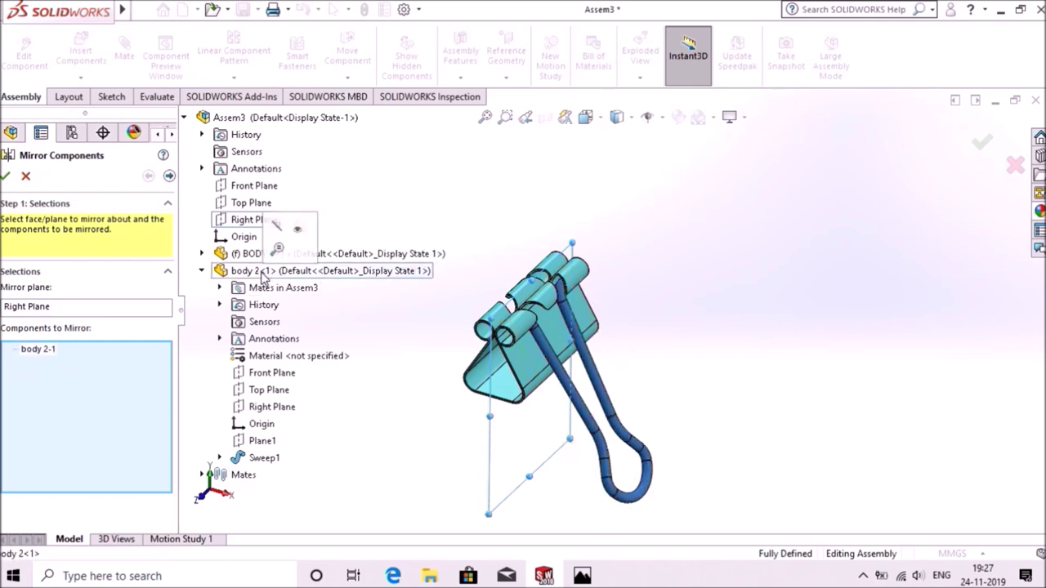
{"action": "left_click", "coordinate": [6, 176]}
{"action": "mouse_move", "coordinate": [343, 354]}
{"action": "middle_mouse_down"}
{"action": "mouse_move", "coordinate": [395, 362]}
{"action": "mouse_move", "coordinate": [381, 367]}
{"action": "mouse_move", "coordinate": [386, 419]}
{"action": "middle_mouse_up"}
{"action": "scroll", "coordinate": [538, 468], "scroll_direction": "down", "scroll_amount": 2}
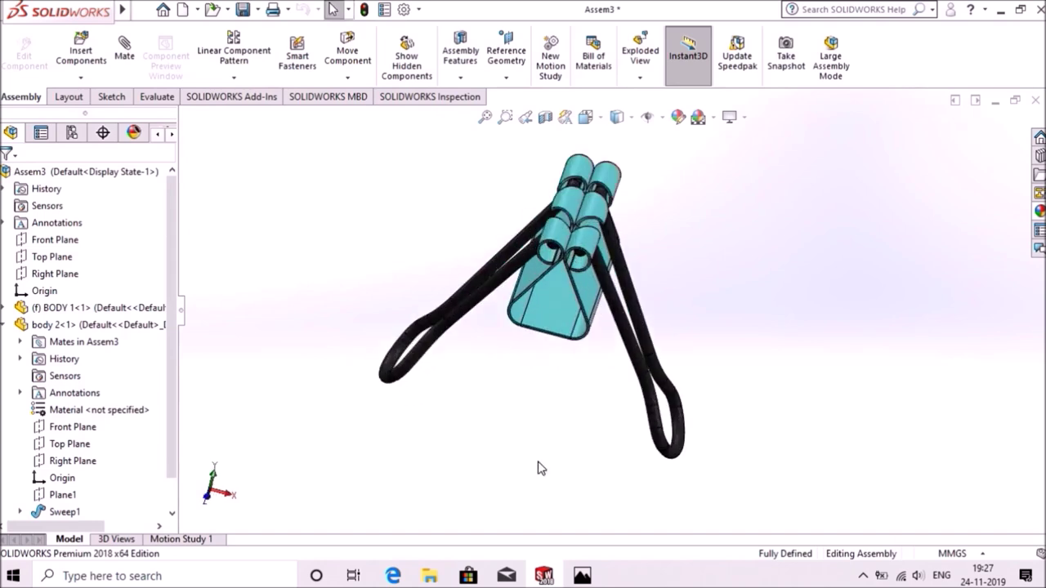